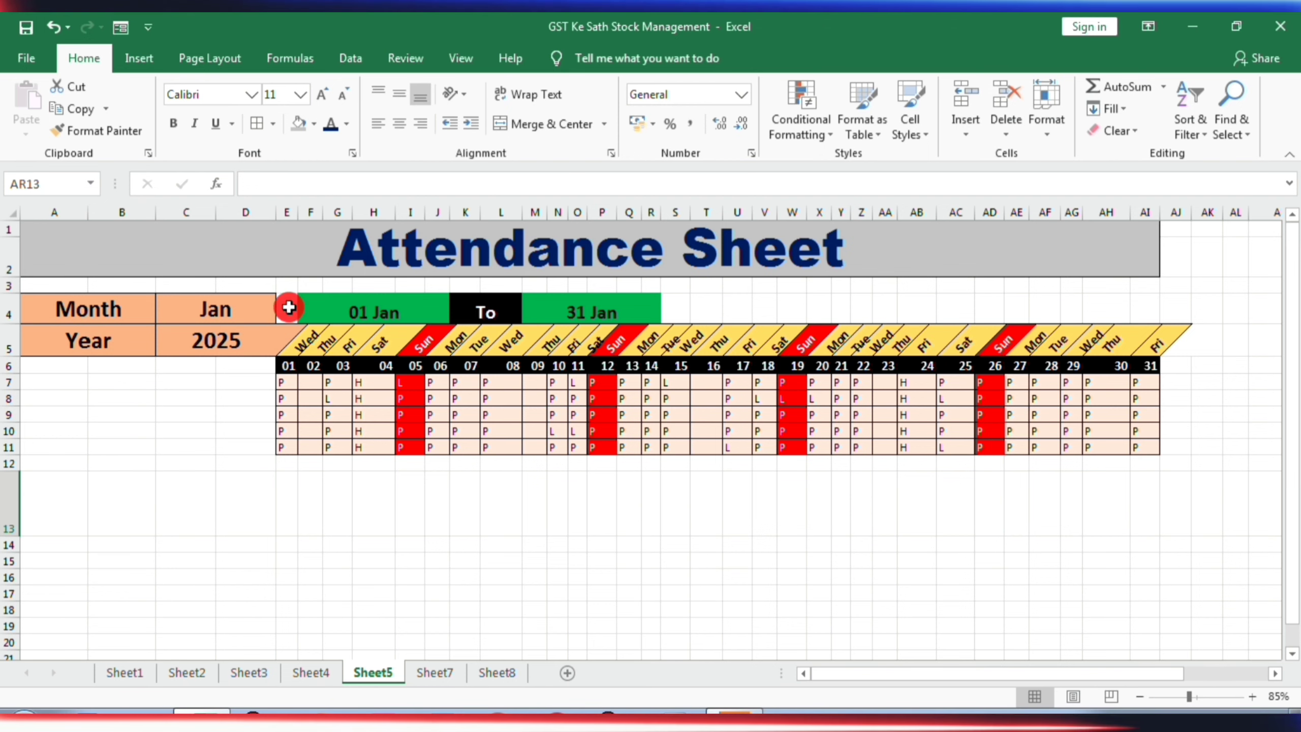
# - Set the month in the attendance sheet header to Feb
pyautogui.click(260, 319)
pyautogui.click(285, 314)
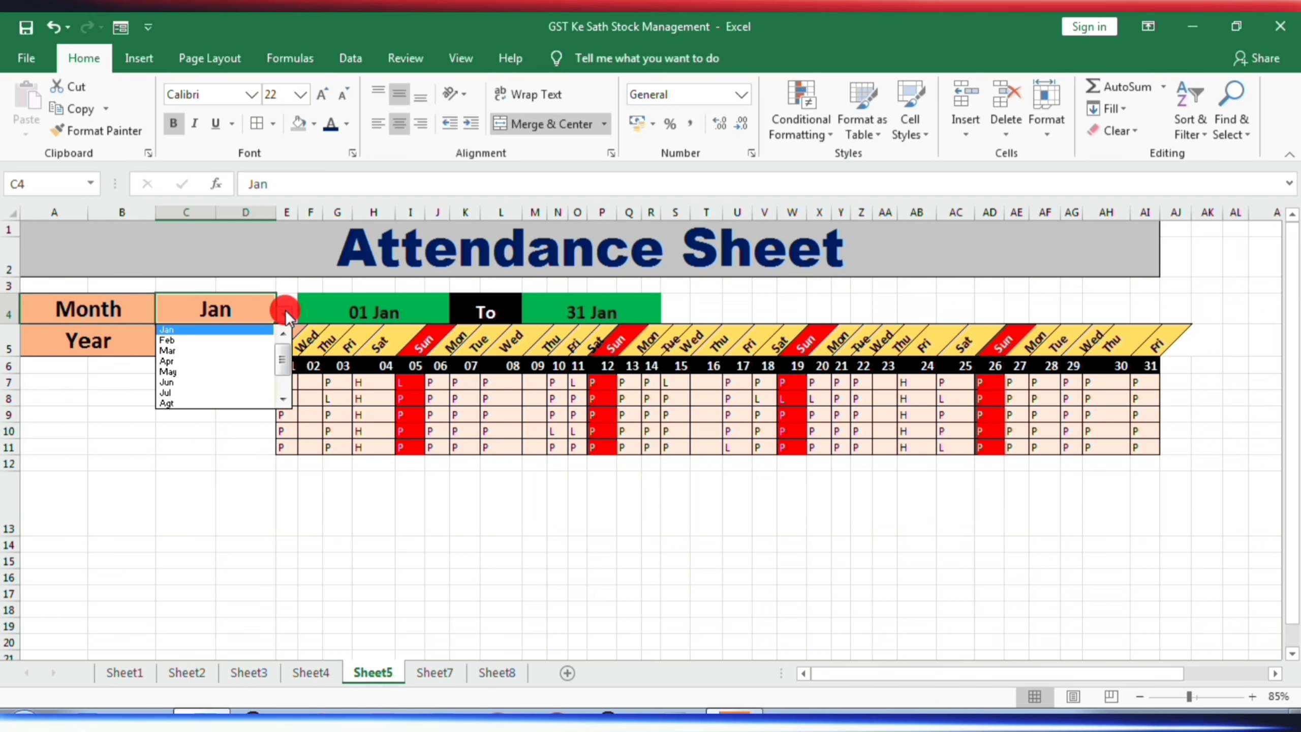
pyautogui.click(217, 341)
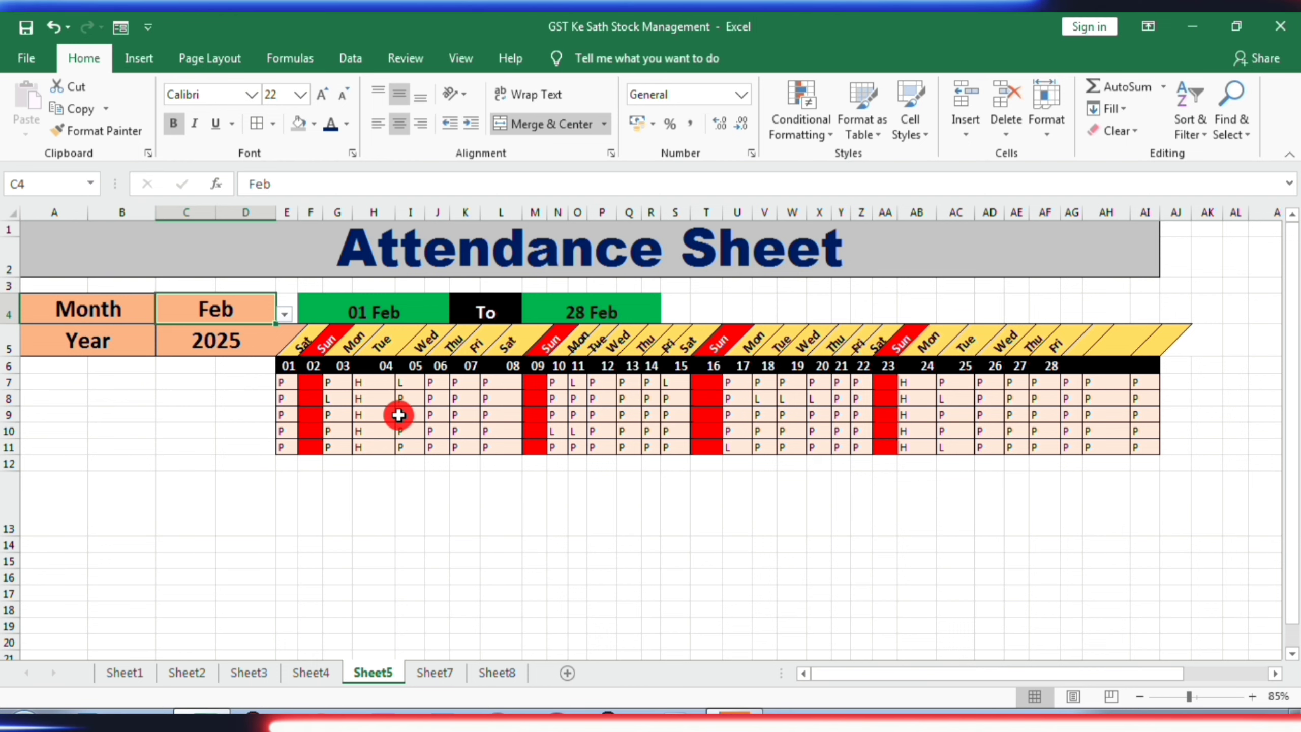
# - Set the year in the attendance sheet header to 2022
pyautogui.click(209, 340)
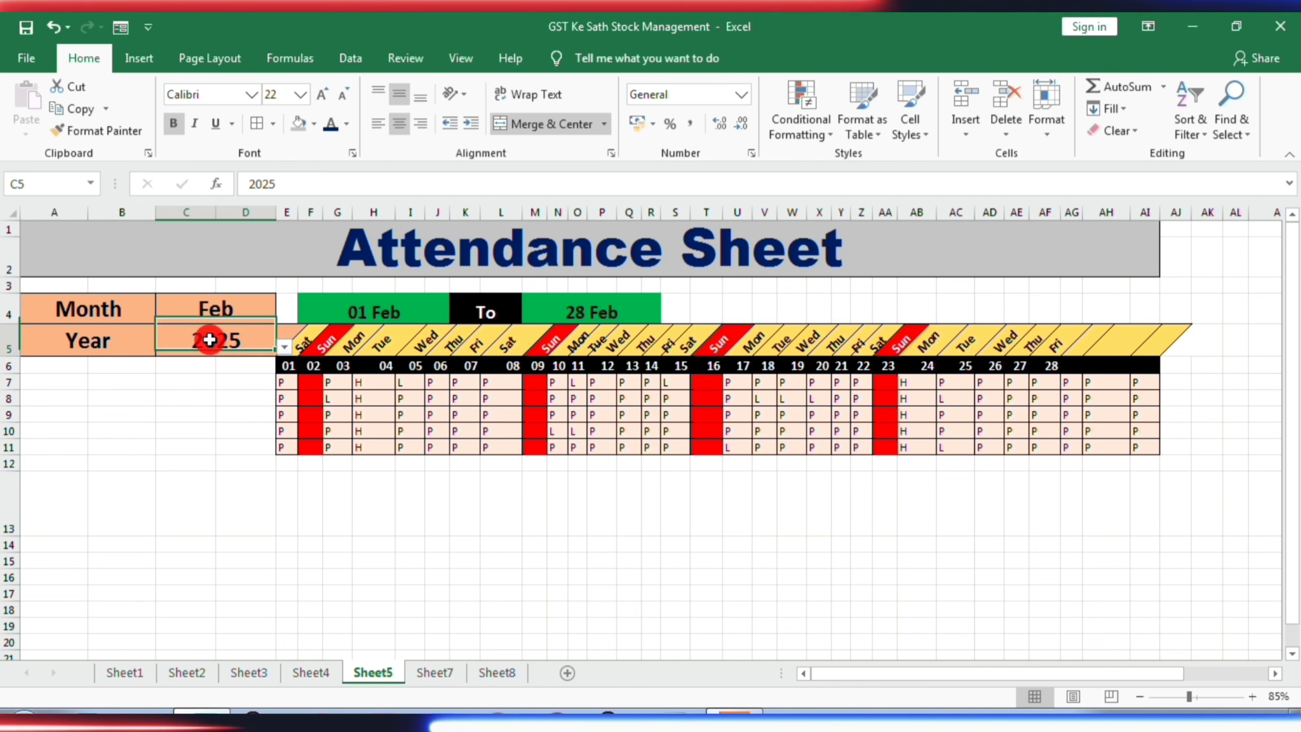
pyautogui.click(285, 348)
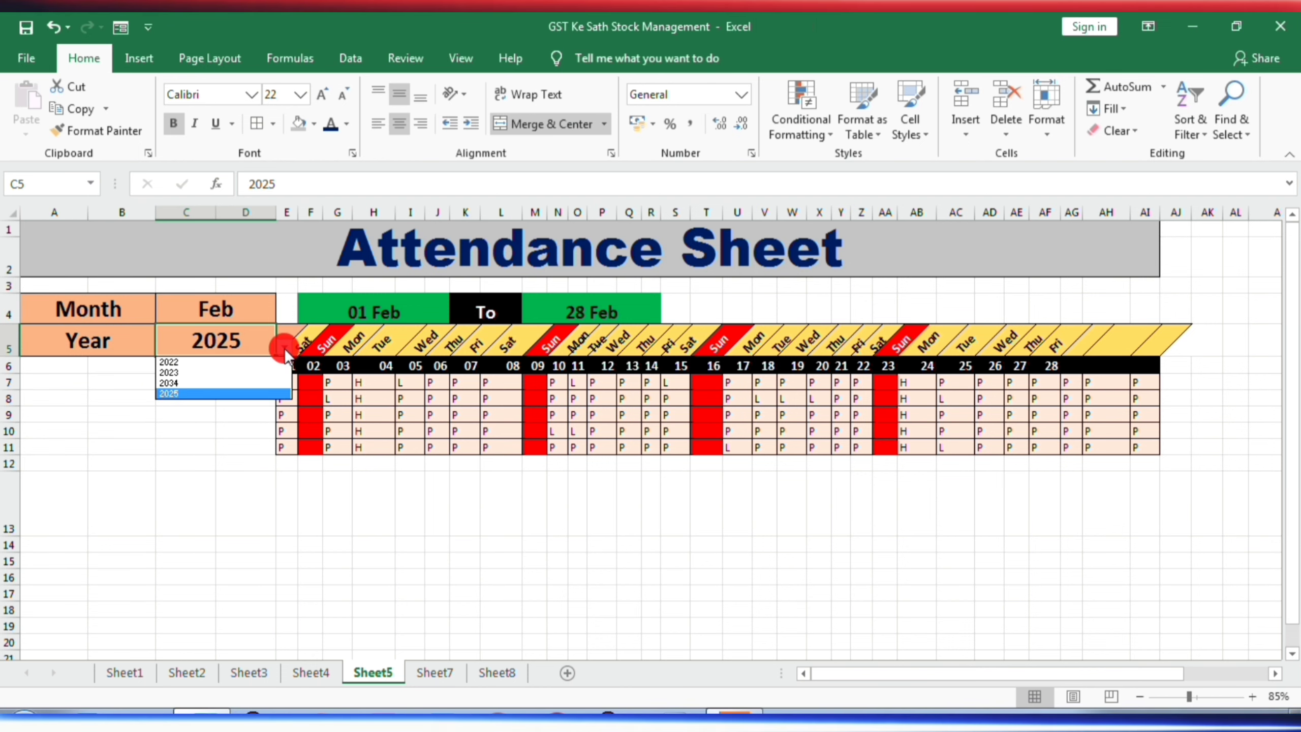
pyautogui.click(194, 362)
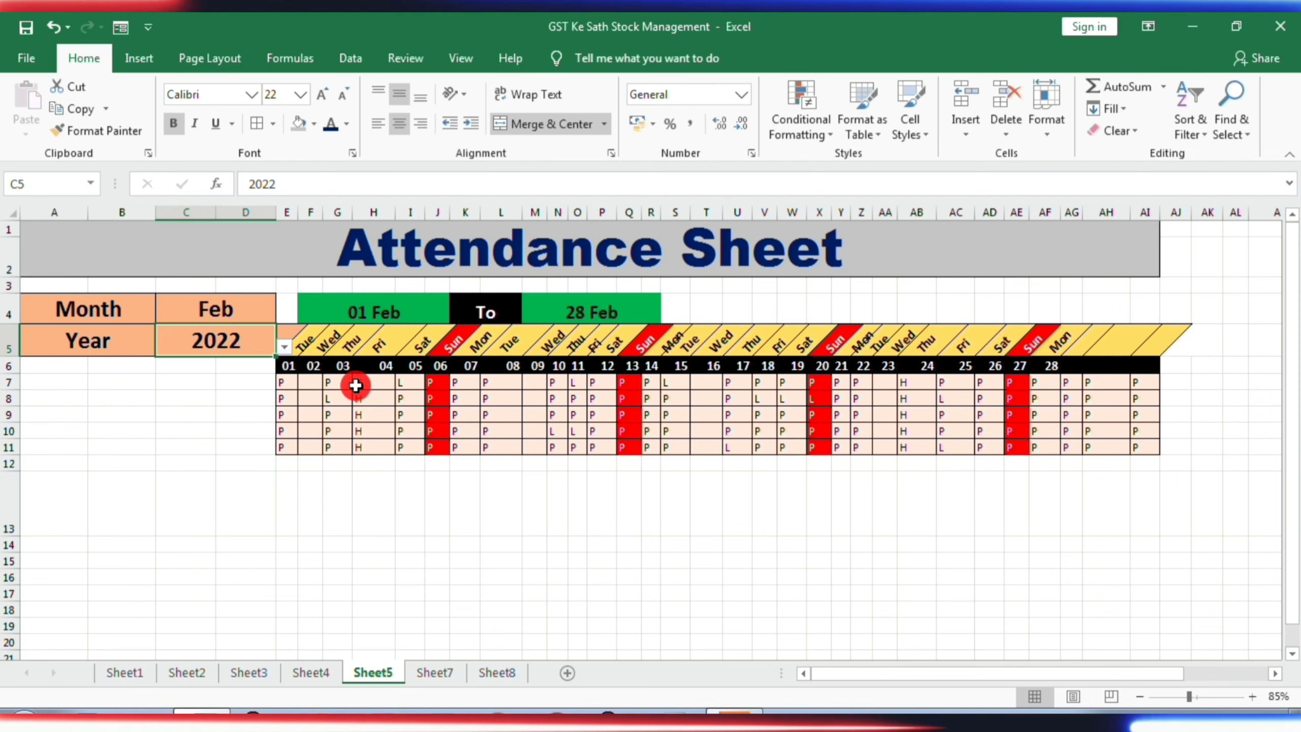
# - Try to enter p in the first employee row under Sunday the 6th, cell J7
pyautogui.click(627, 384)
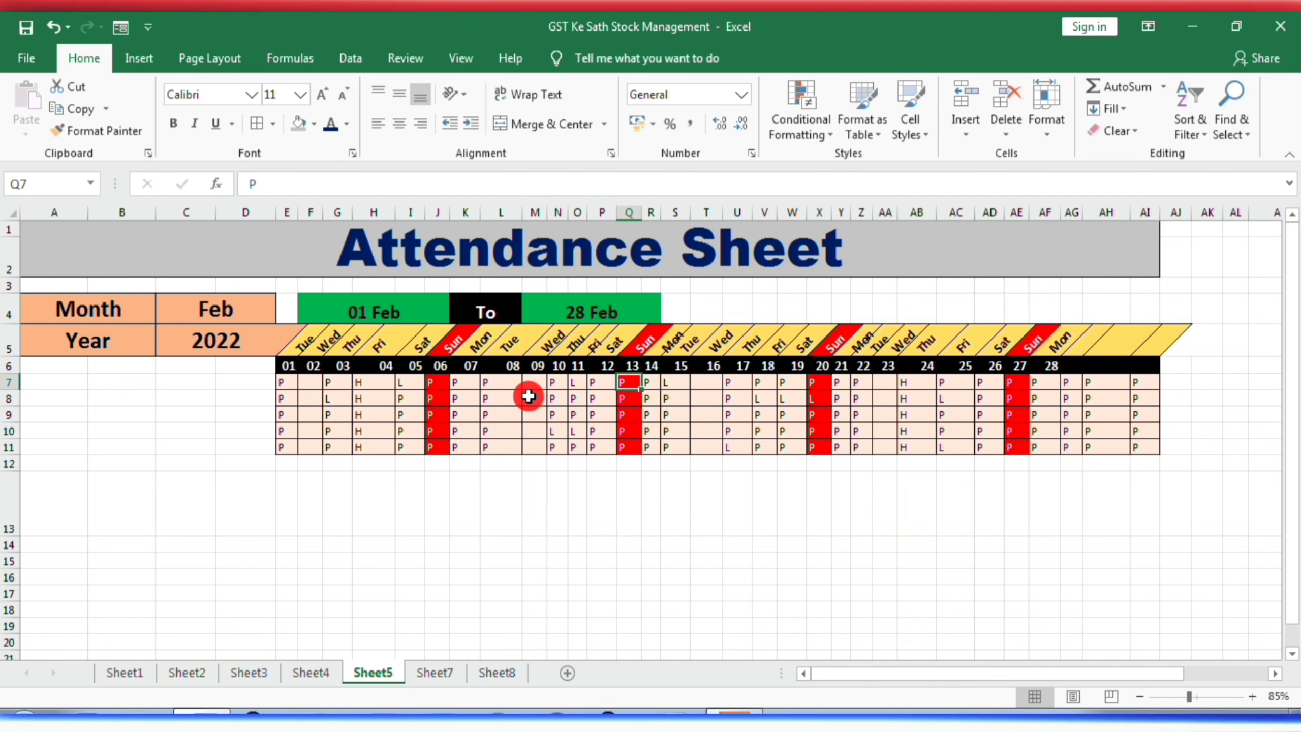
pyautogui.click(440, 385)
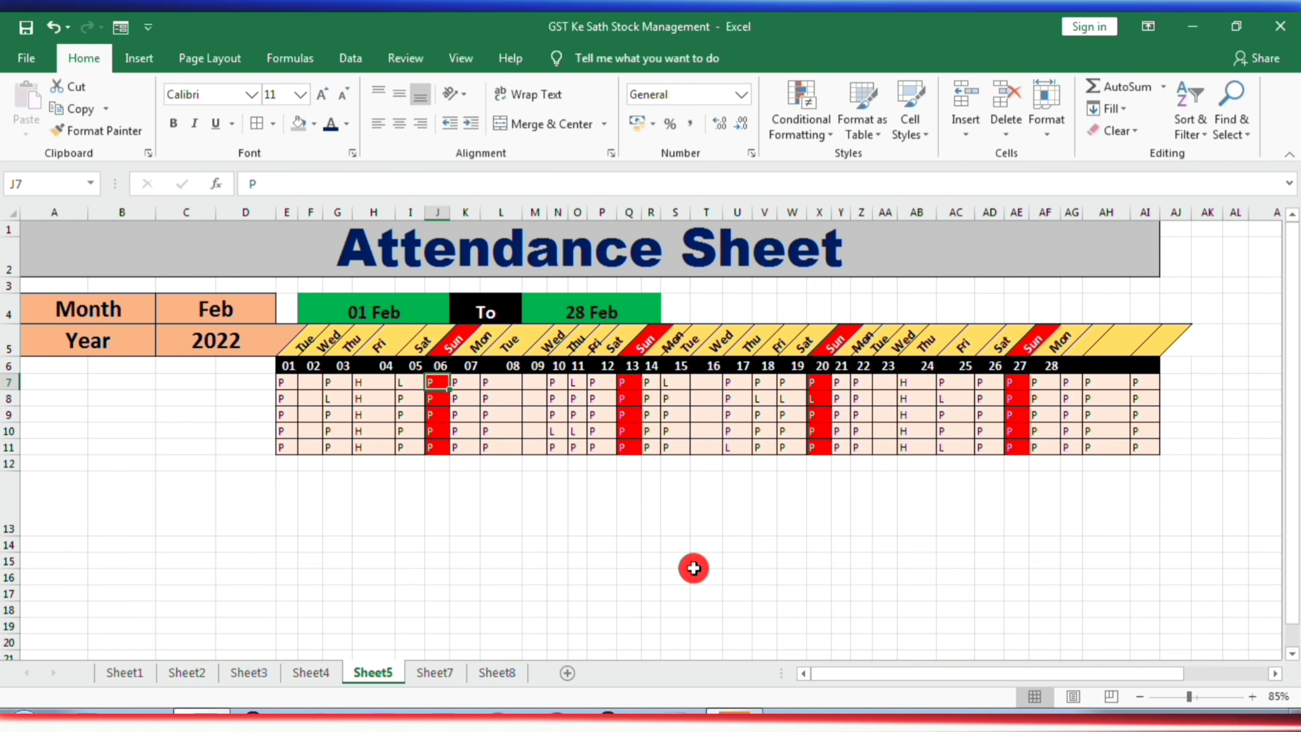
pyautogui.write('p')
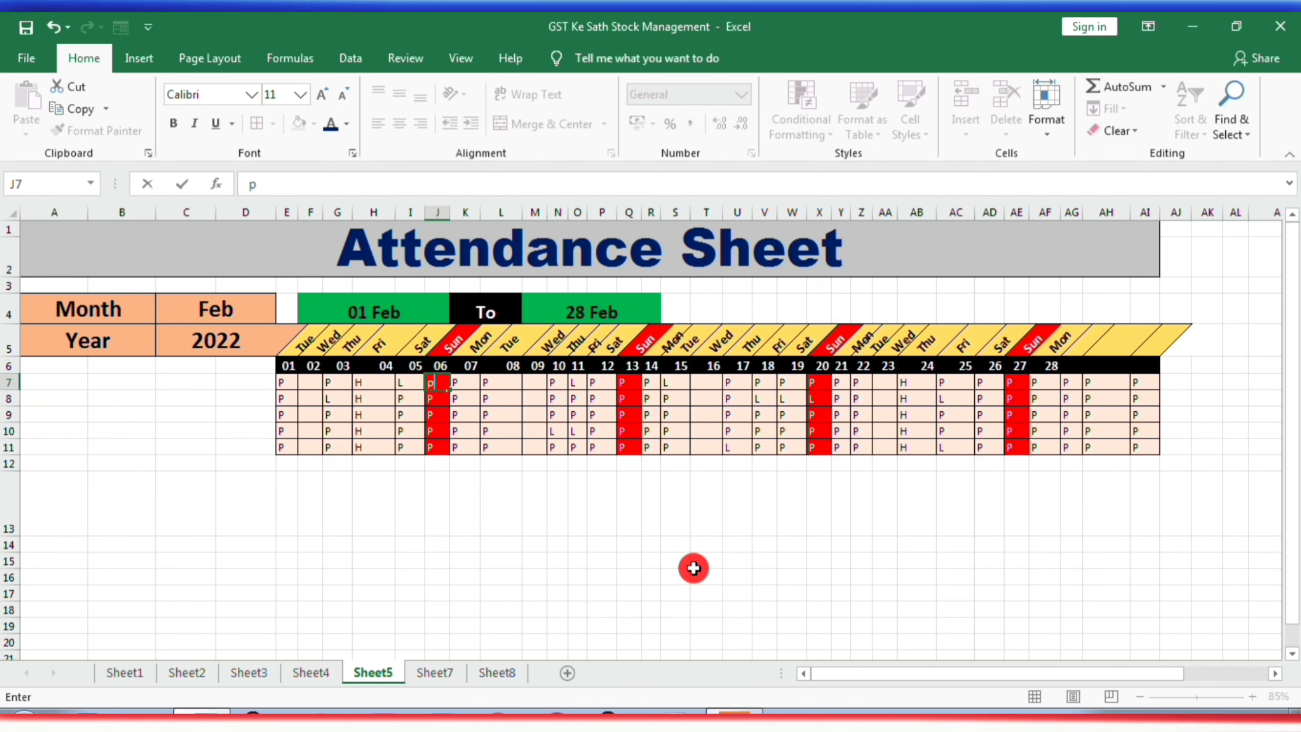
pyautogui.press('Return')
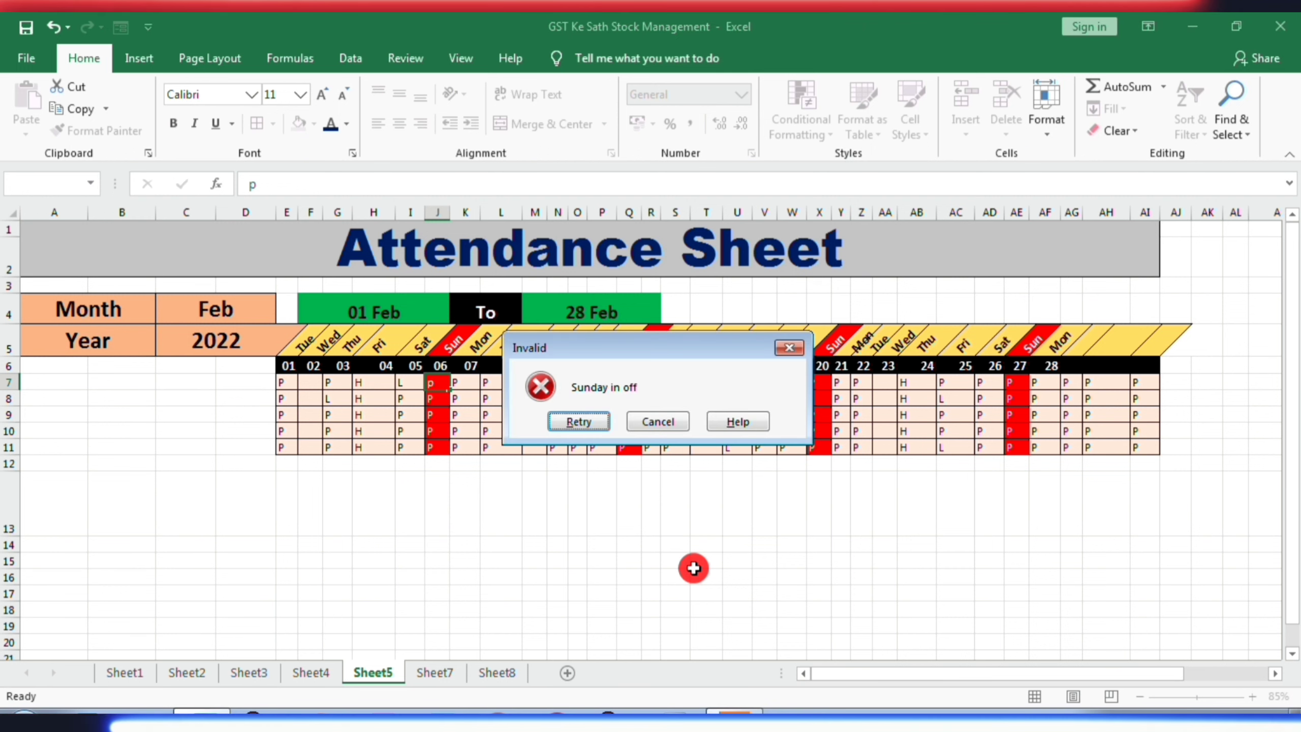
pyautogui.click(787, 348)
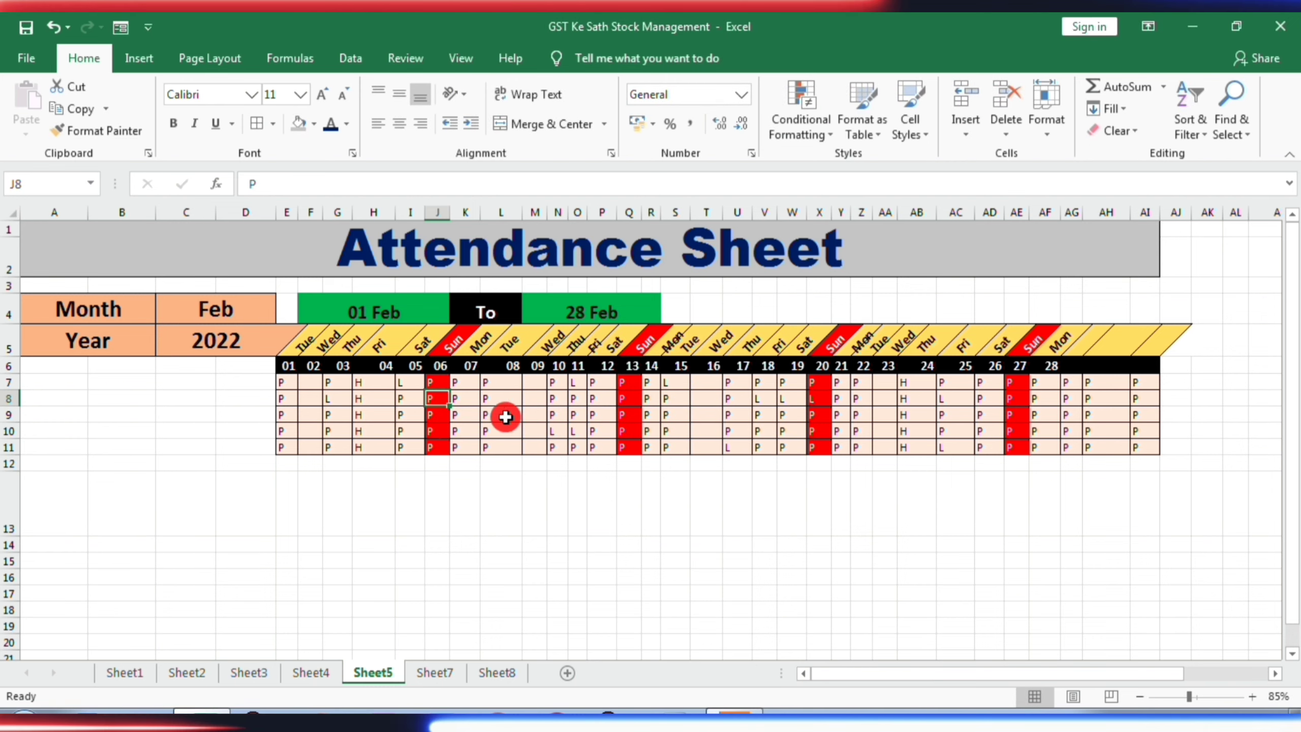
pyautogui.click(438, 397)
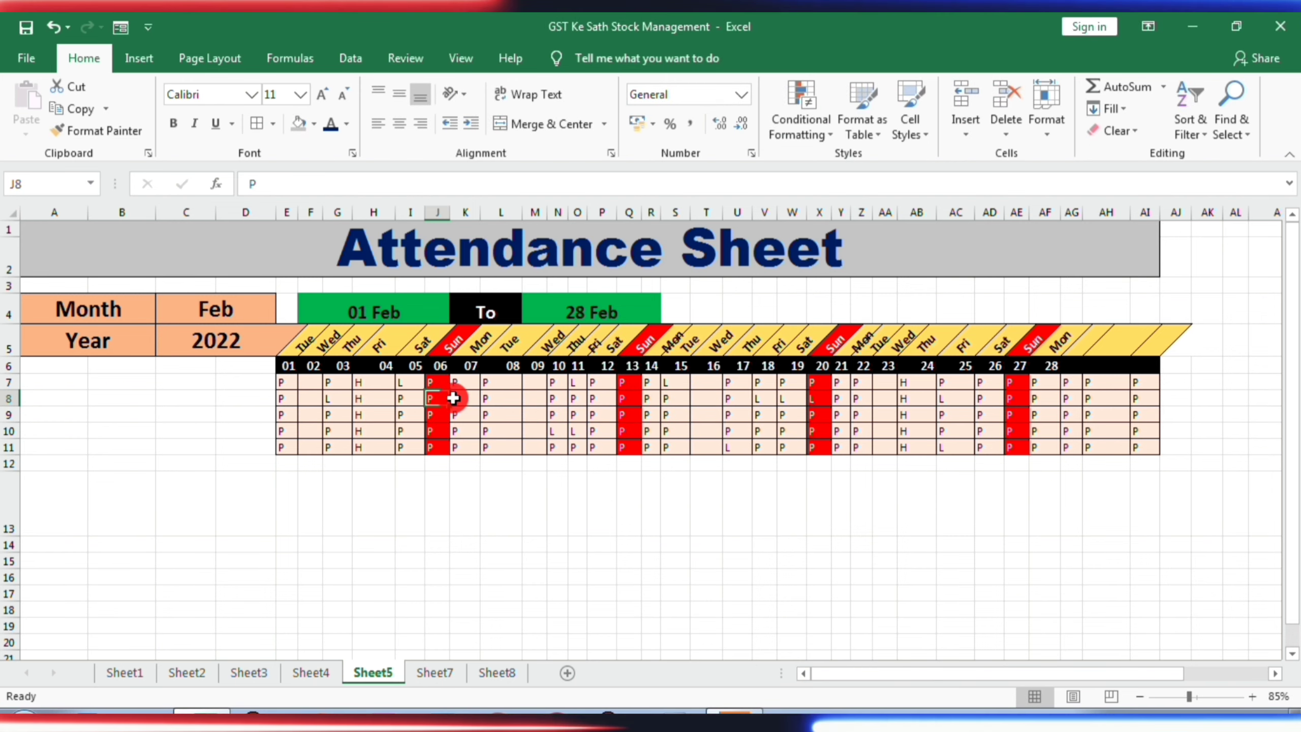
pyautogui.click(250, 314)
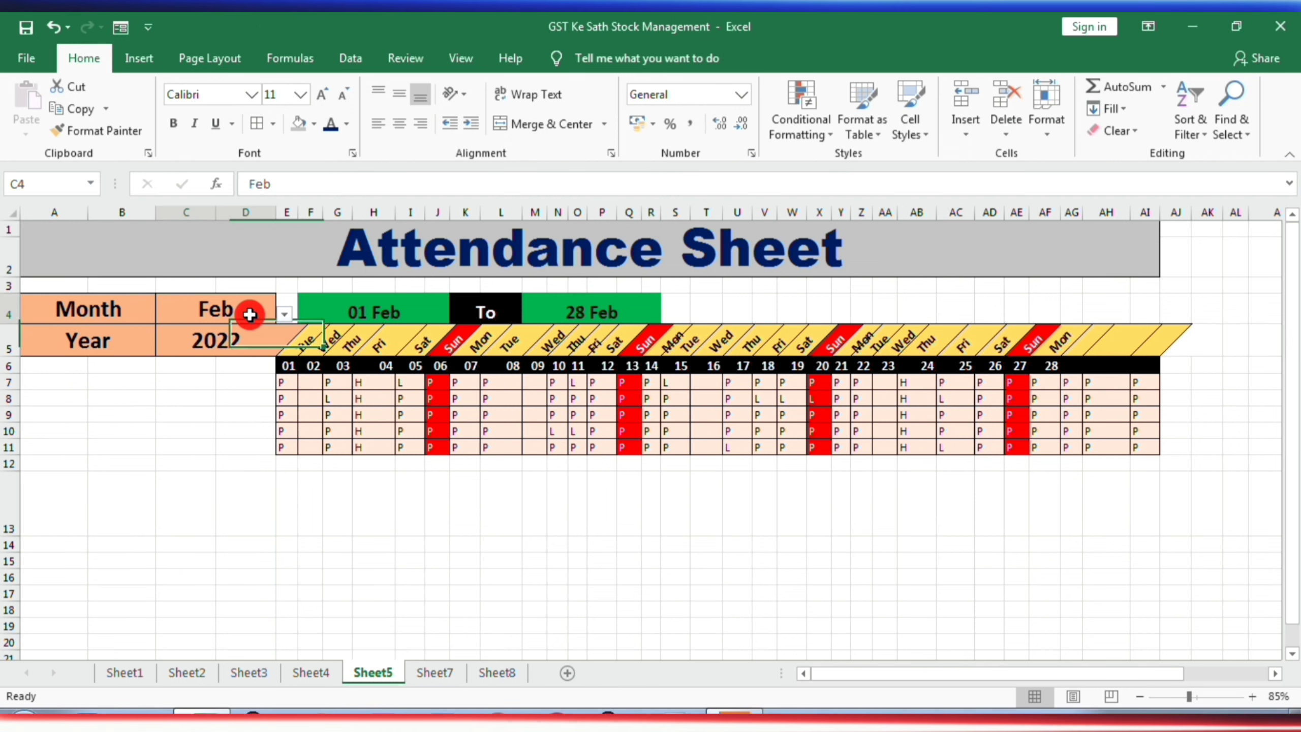
pyautogui.click(284, 314)
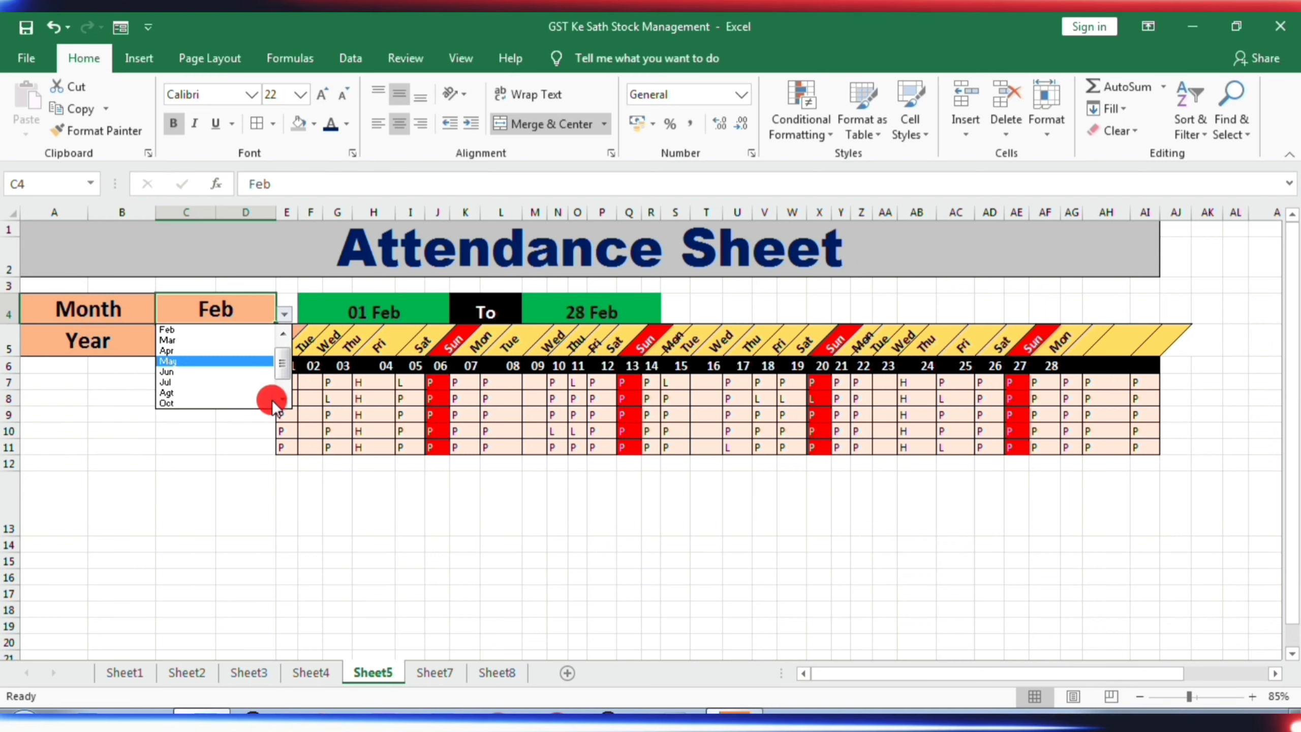
pyautogui.click(251, 450)
# - Set the year in the attendance sheet header to 2025
pyautogui.click(271, 344)
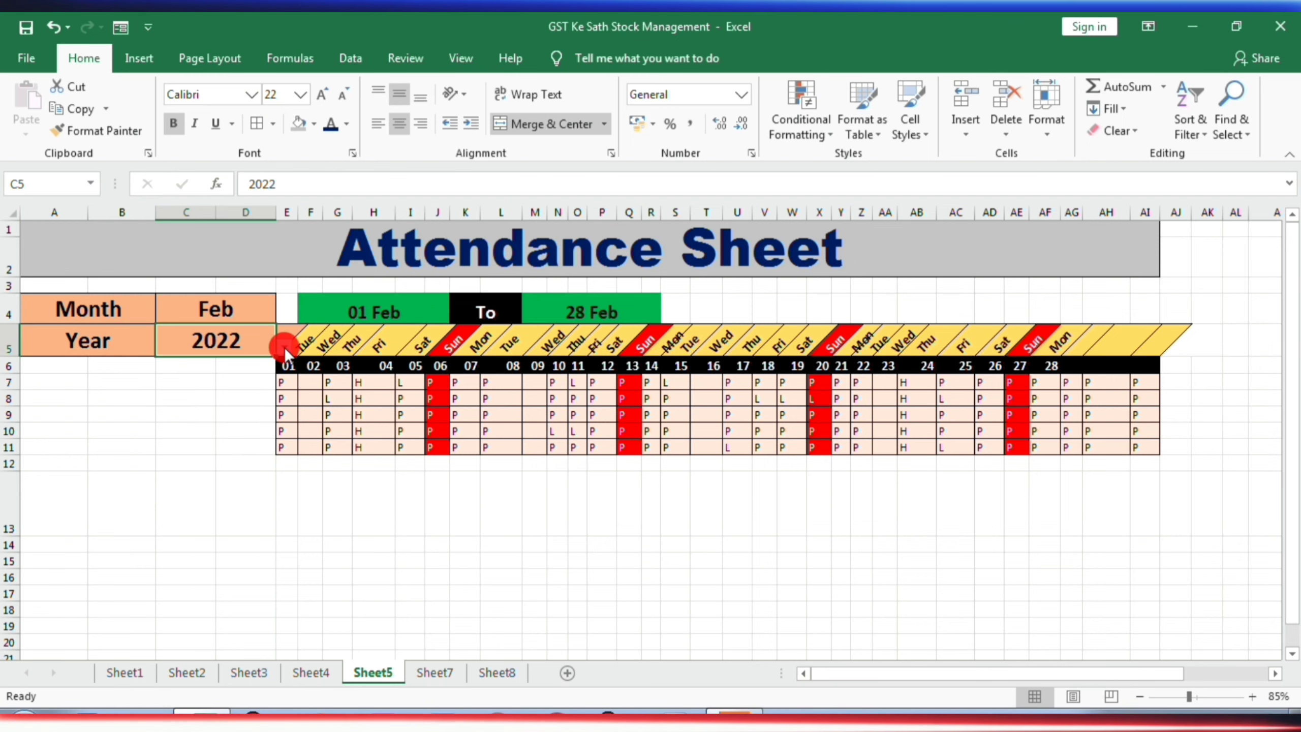
pyautogui.click(284, 347)
pyautogui.click(193, 392)
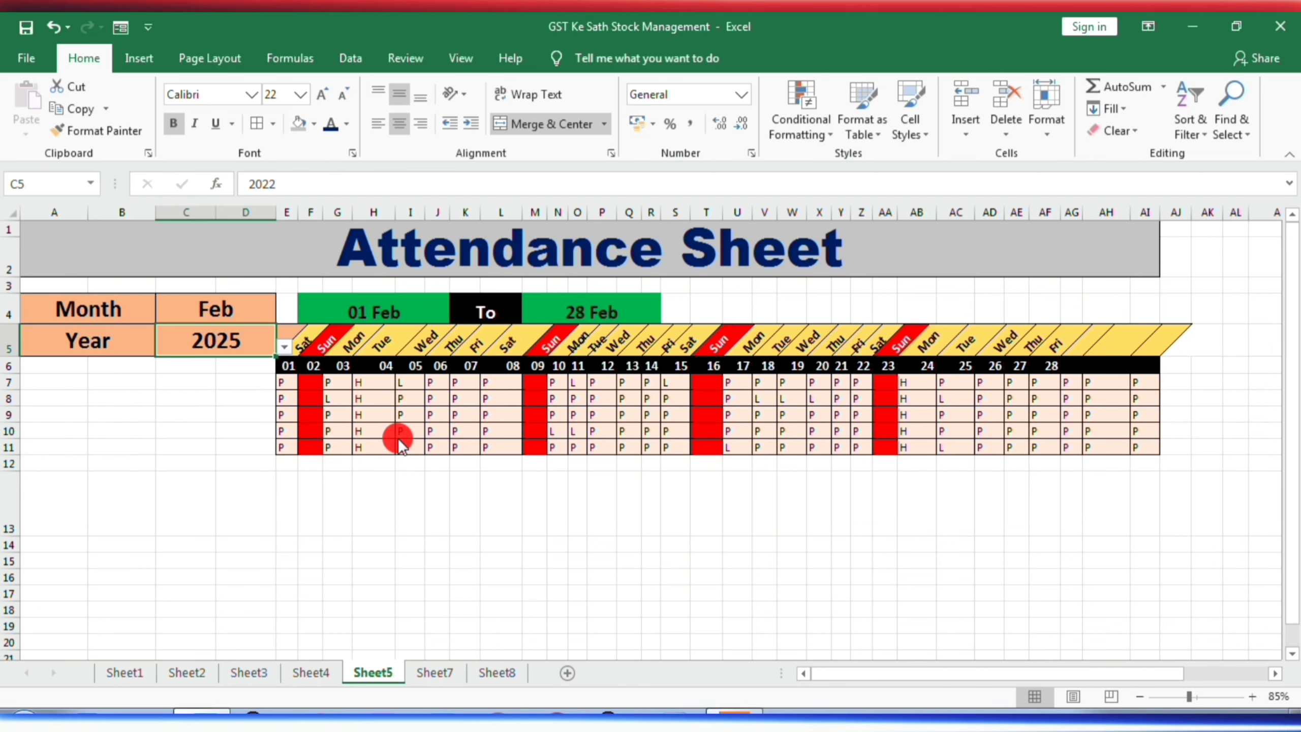
# - Try to enter p in the first employee row under Sunday the 9th, cell M7
pyautogui.click(533, 381)
pyautogui.write('p')
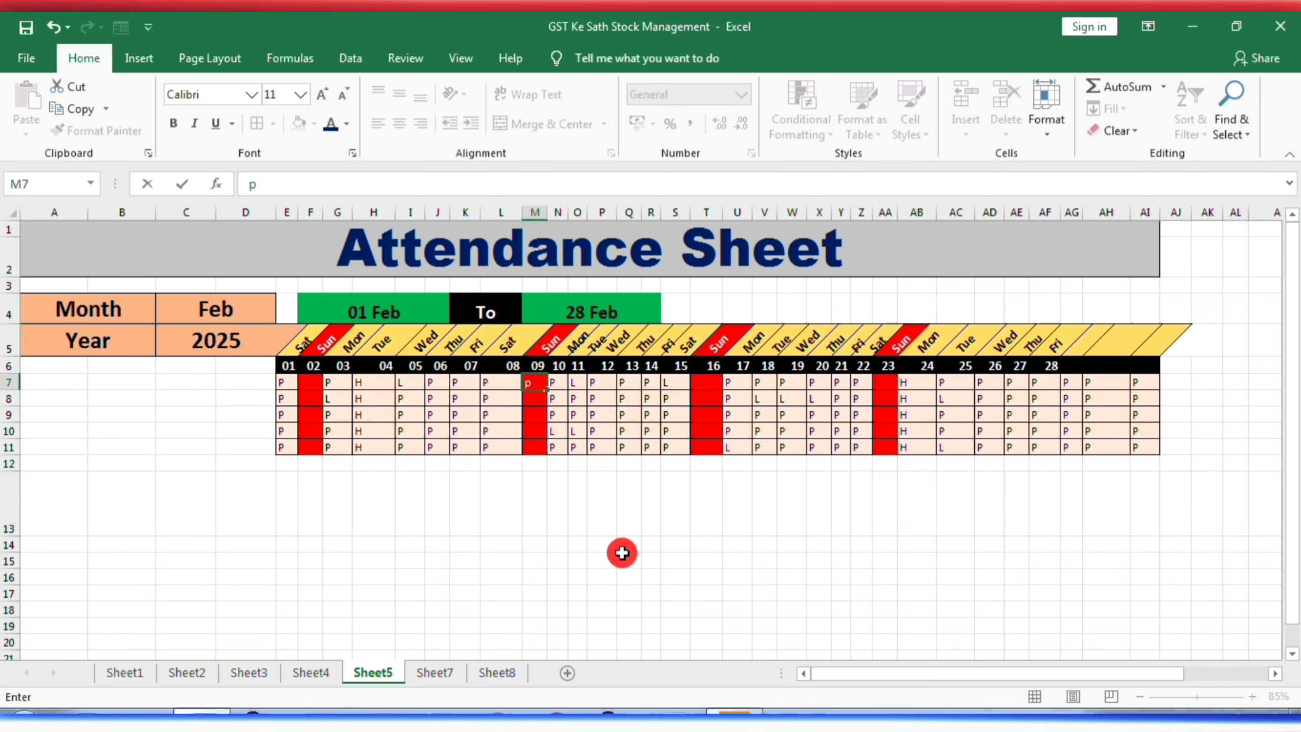
pyautogui.press('Return')
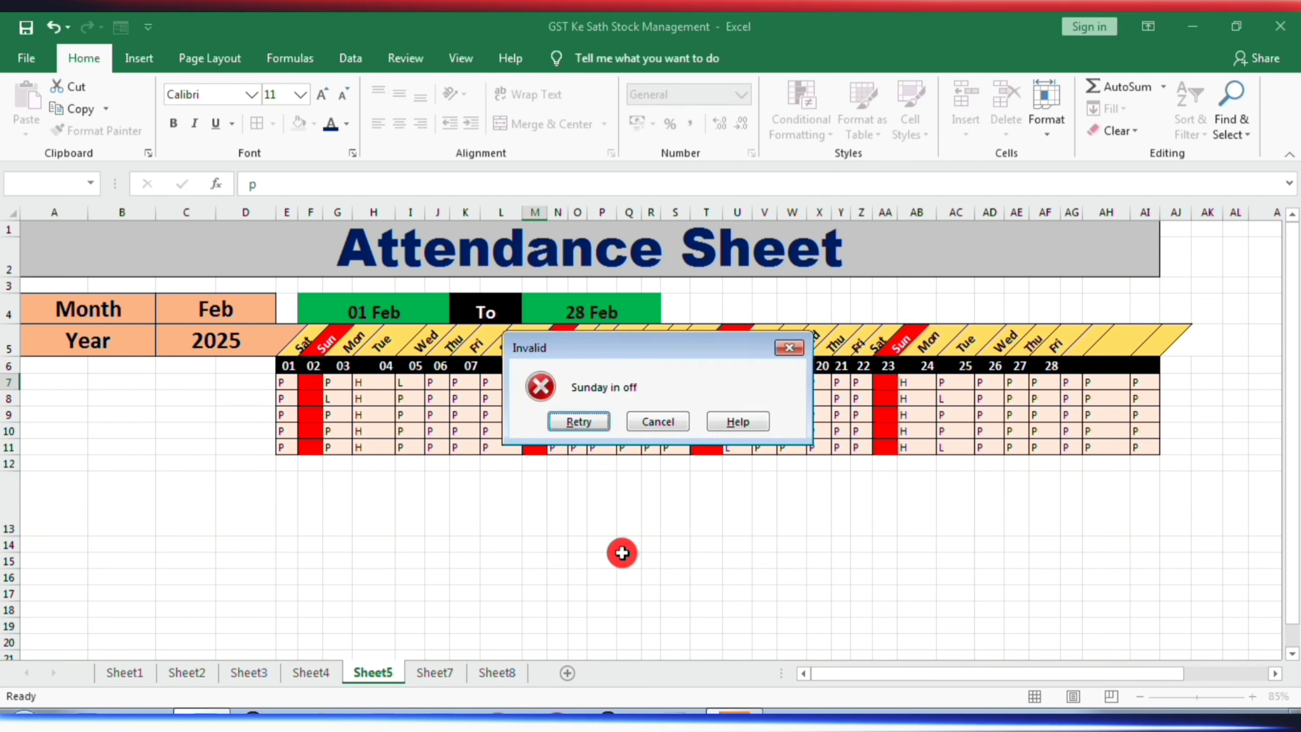
pyautogui.click(793, 349)
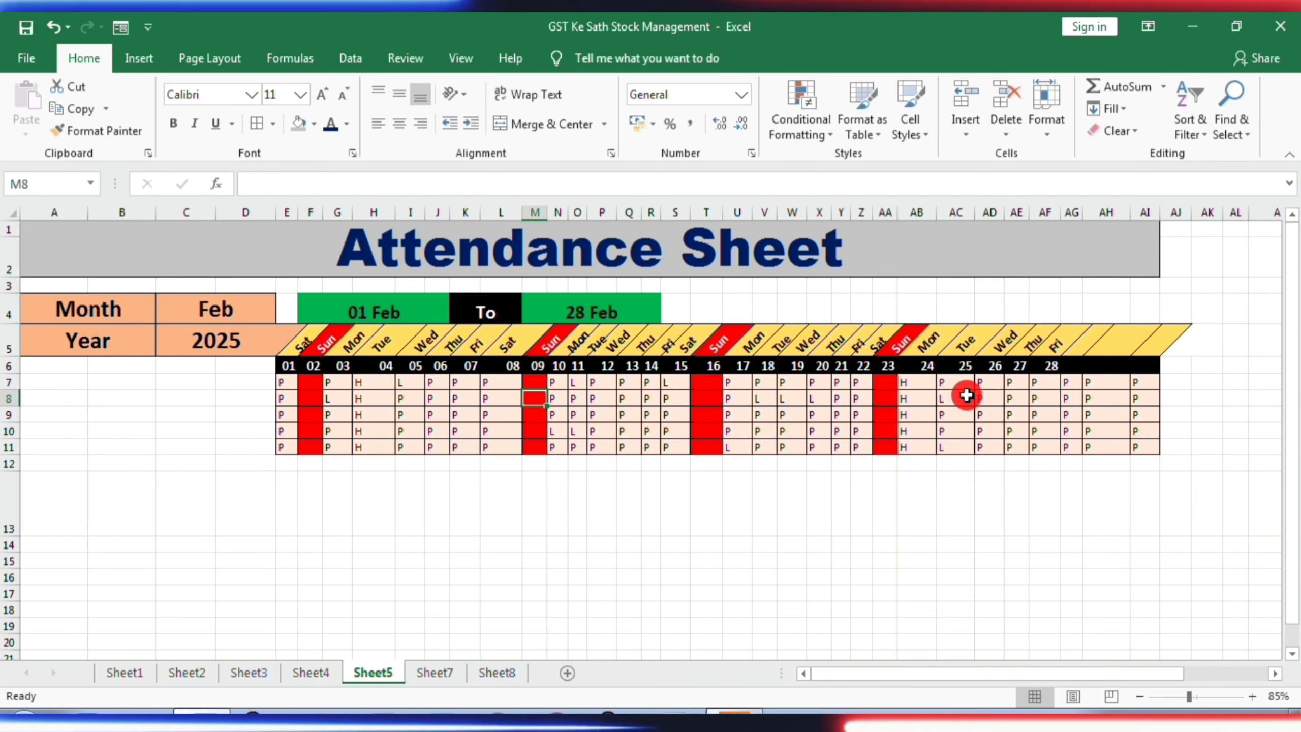
# - Open the Salary Detail Sheet on Sheet7 and draw red arrows under its columns through Present with the screen recorder's arrow tool
pyautogui.click(441, 673)
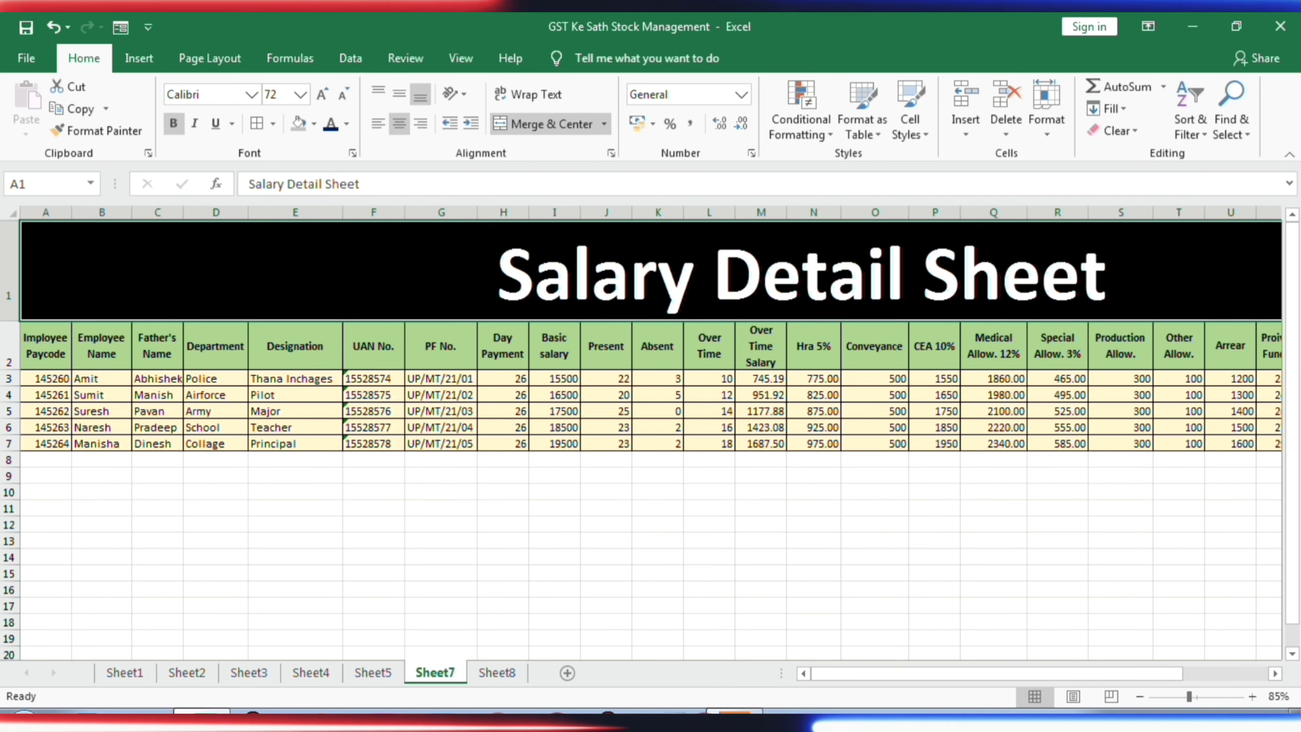
pyautogui.click(734, 718)
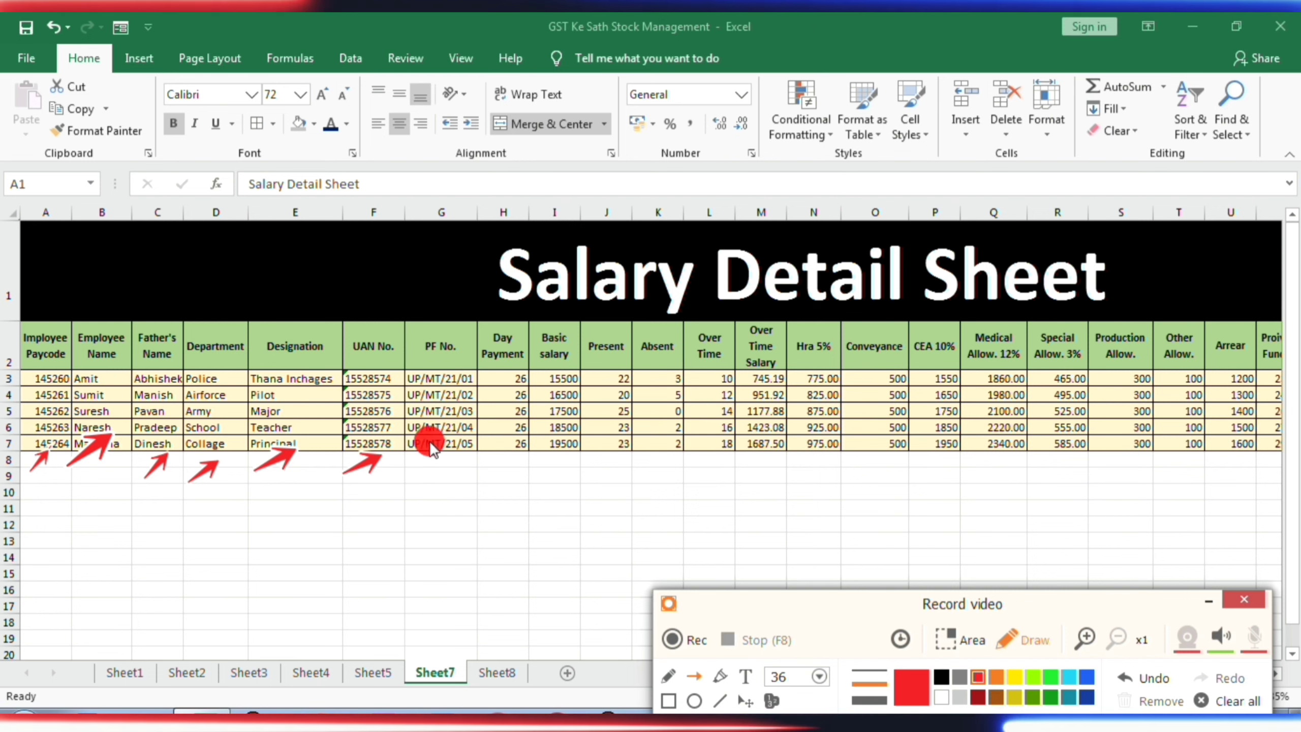
pyautogui.moveTo(417, 473); pyautogui.dragTo(454, 462)
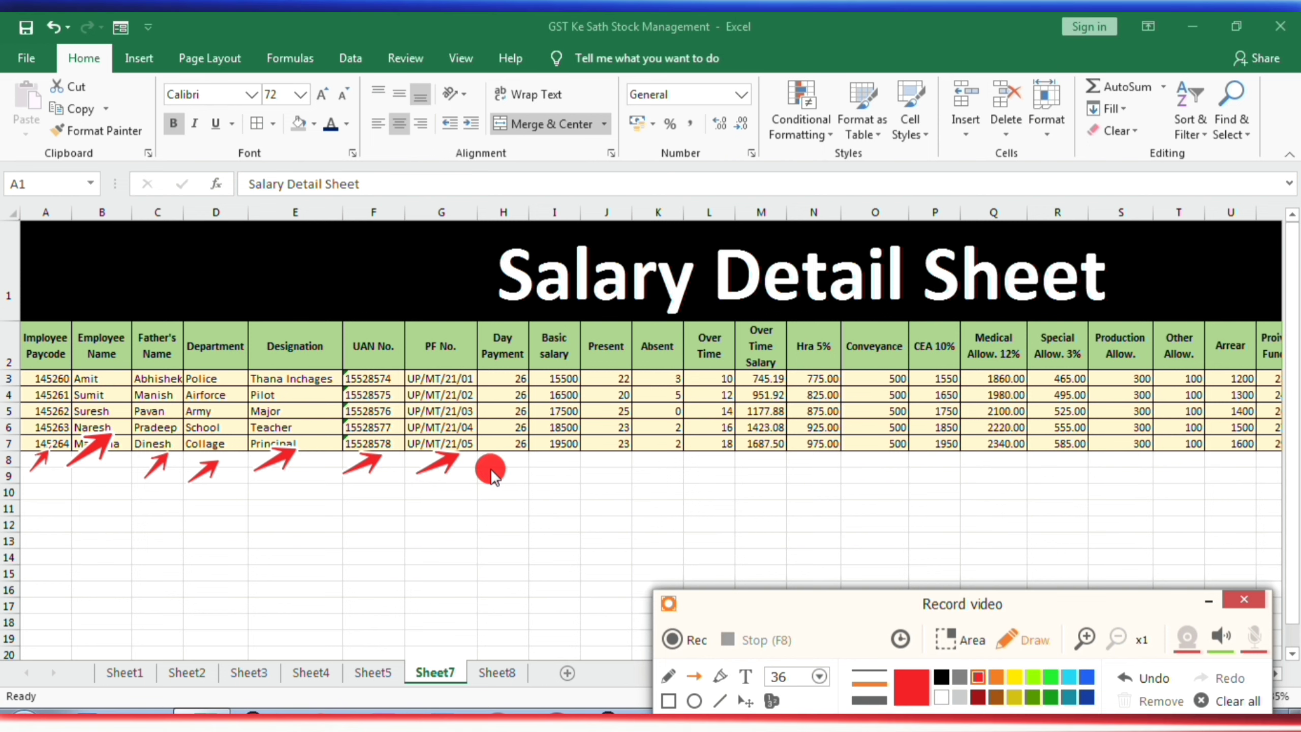
pyautogui.moveTo(490, 468); pyautogui.dragTo(515, 456)
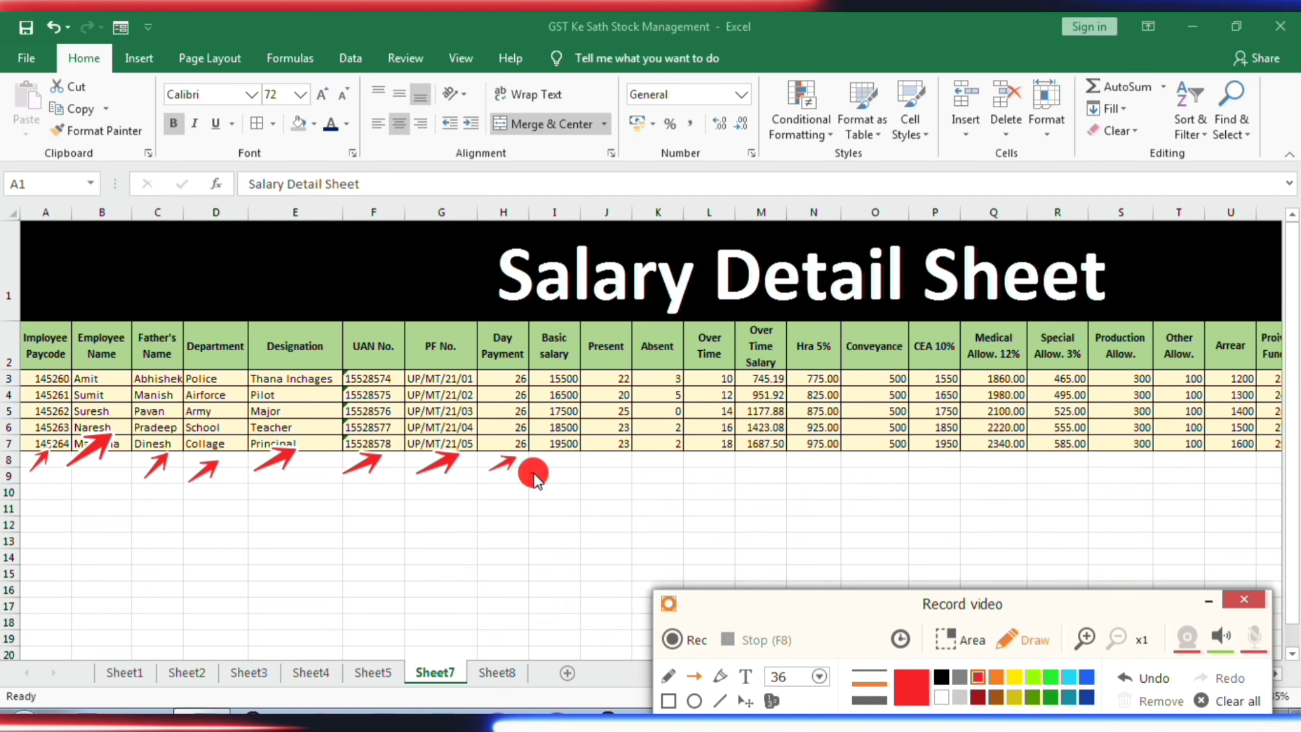
pyautogui.moveTo(532, 474); pyautogui.dragTo(564, 460)
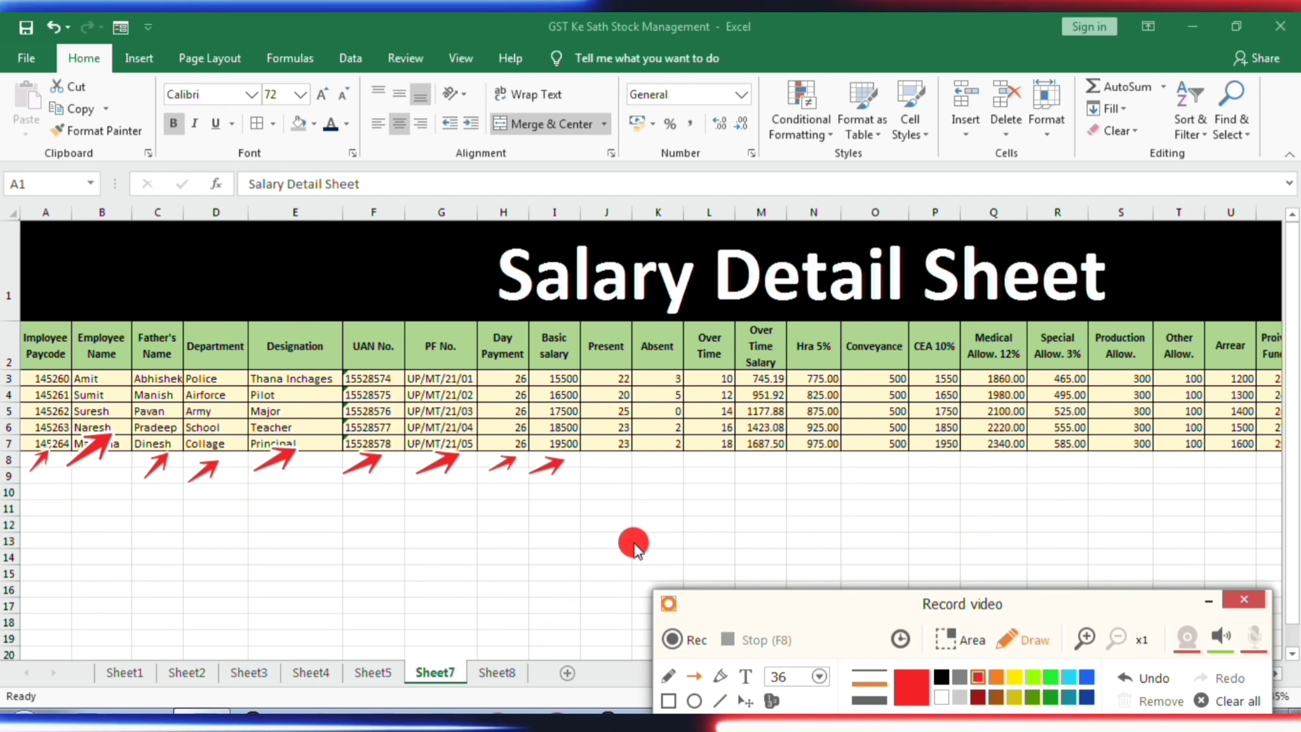
pyautogui.moveTo(599, 472); pyautogui.dragTo(628, 451)
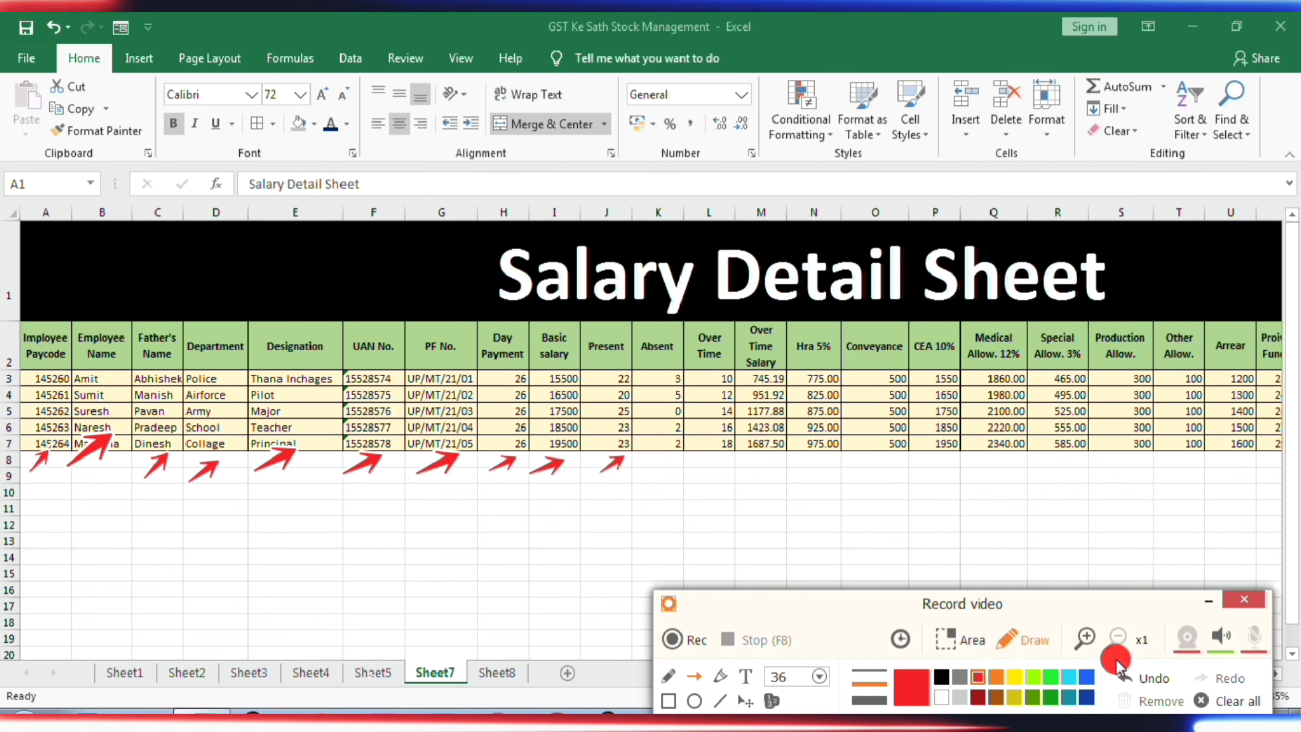
# - Hide the recorder window, view the Attendance Sheet on Sheet5, and return to the Salary Detail Sheet on Sheet7
pyautogui.click(1210, 603)
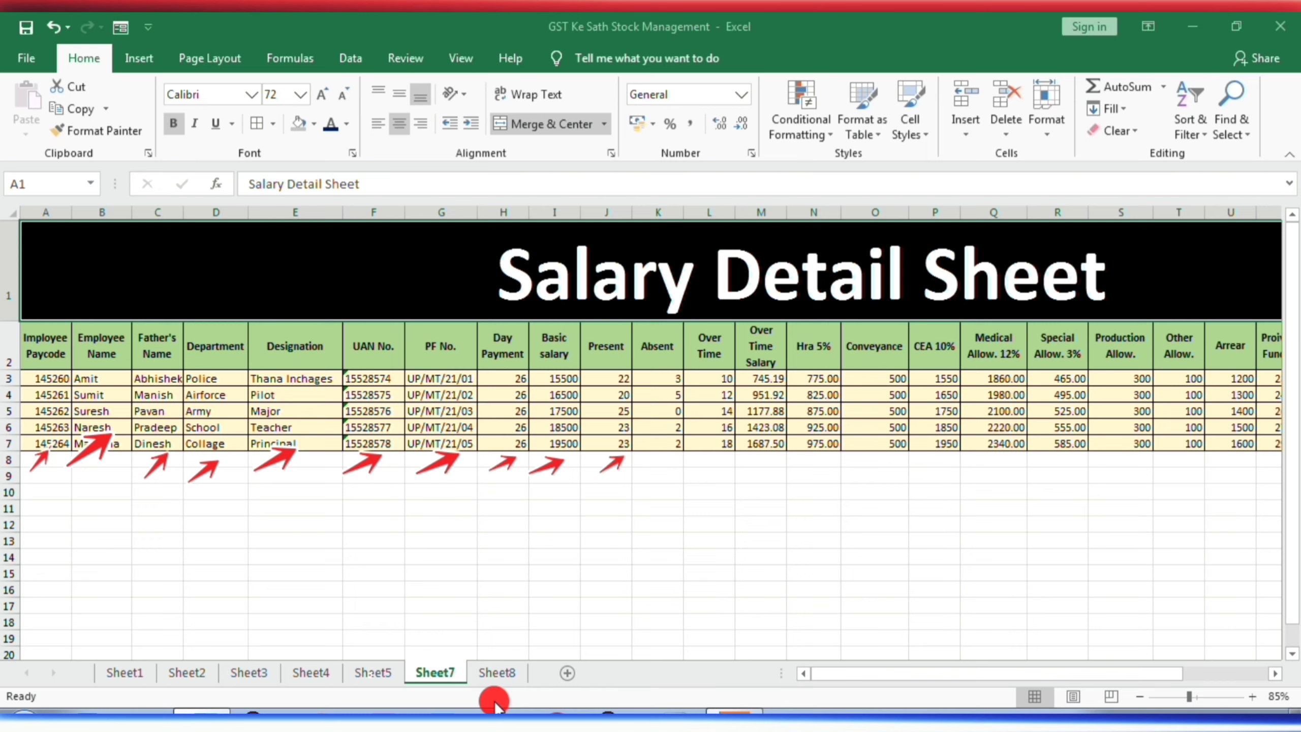
pyautogui.click(373, 672)
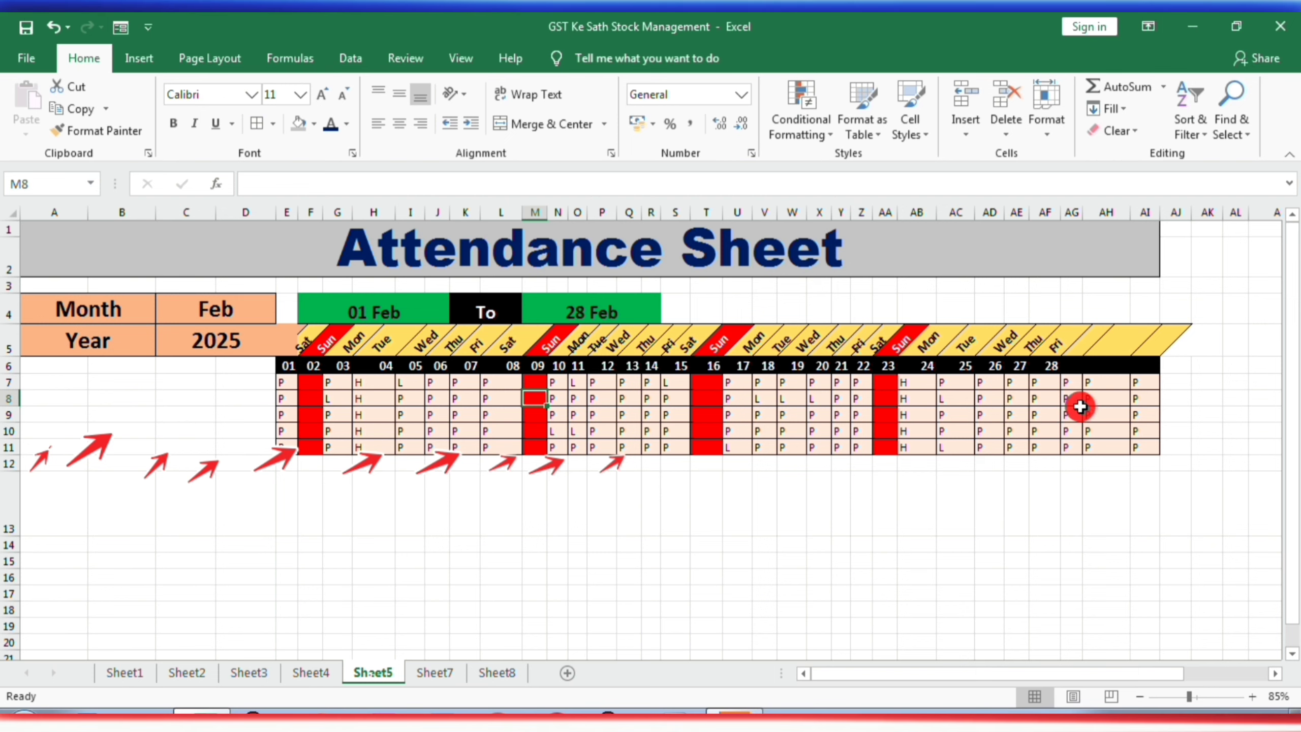
pyautogui.click(428, 673)
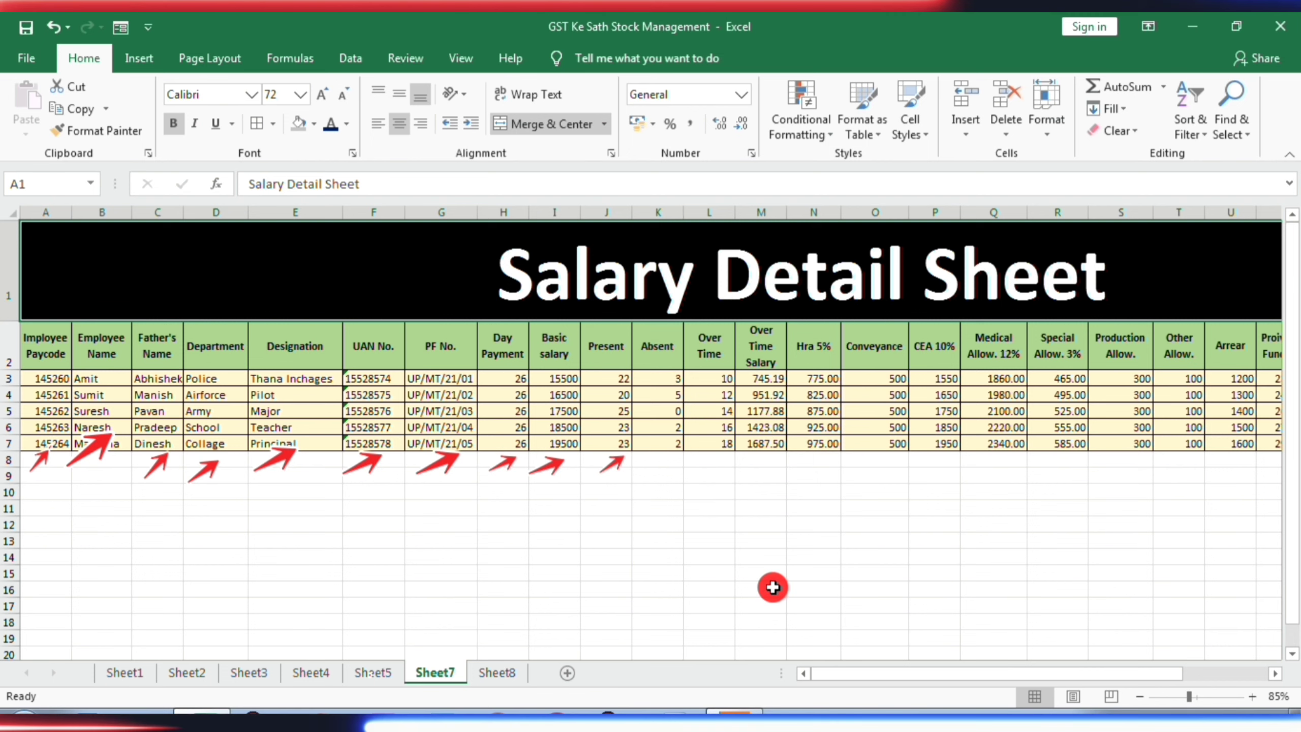
# - Switch back to the screen recorder's arrow tool and draw red arrows under the salary columns from Absent to Arrear
pyautogui.hotkey('alt', 'Tab')
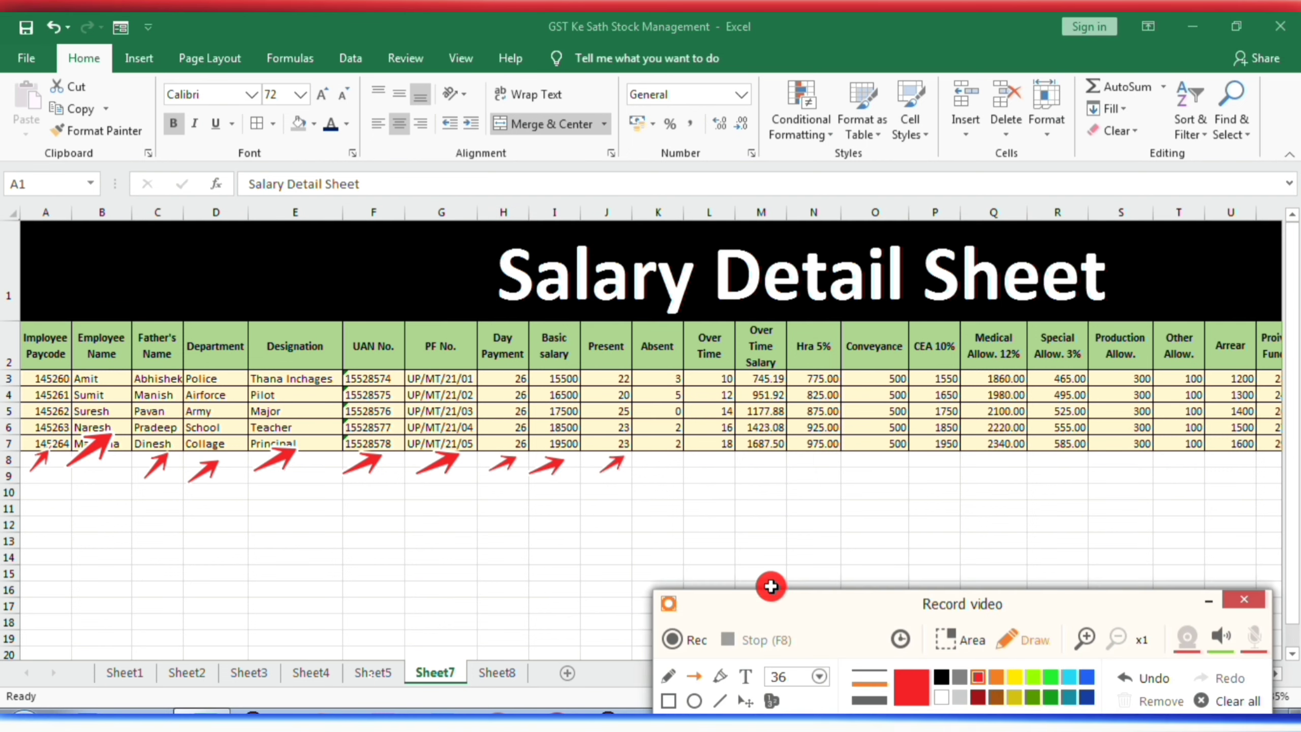
pyautogui.click(698, 680)
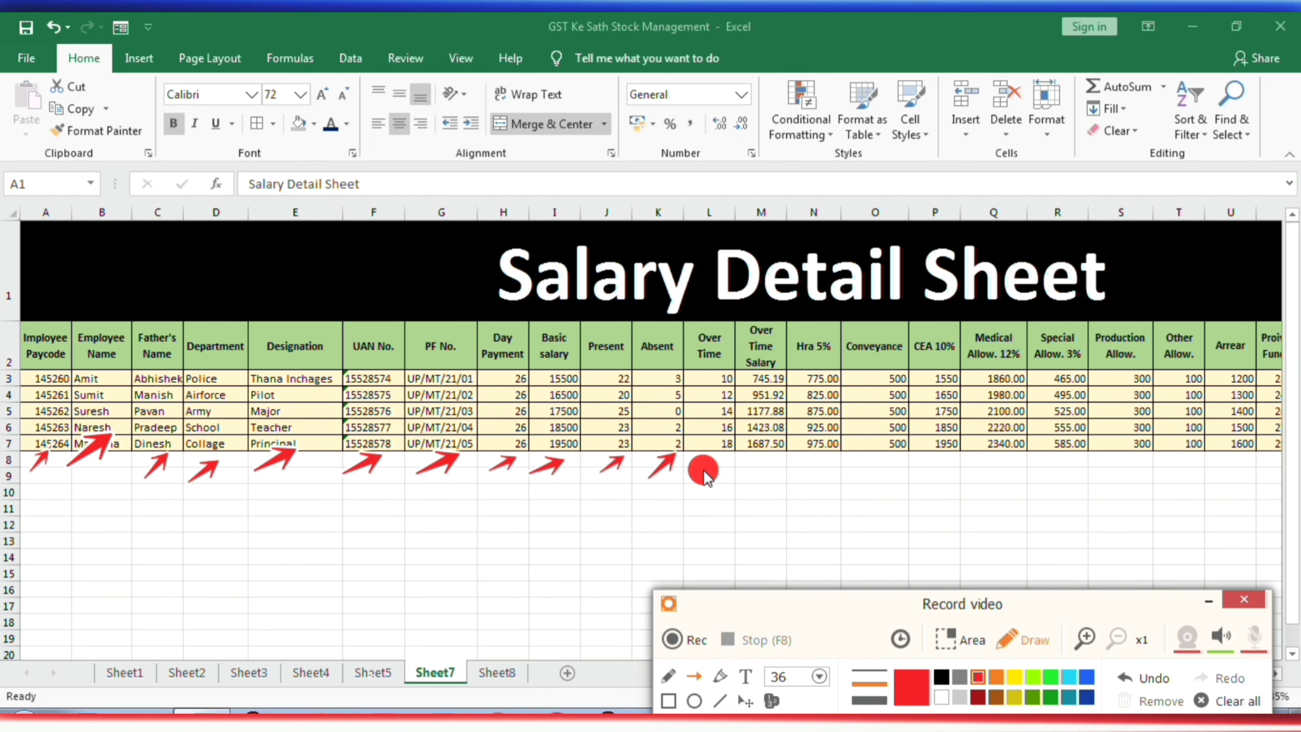
pyautogui.moveTo(694, 469); pyautogui.dragTo(728, 452)
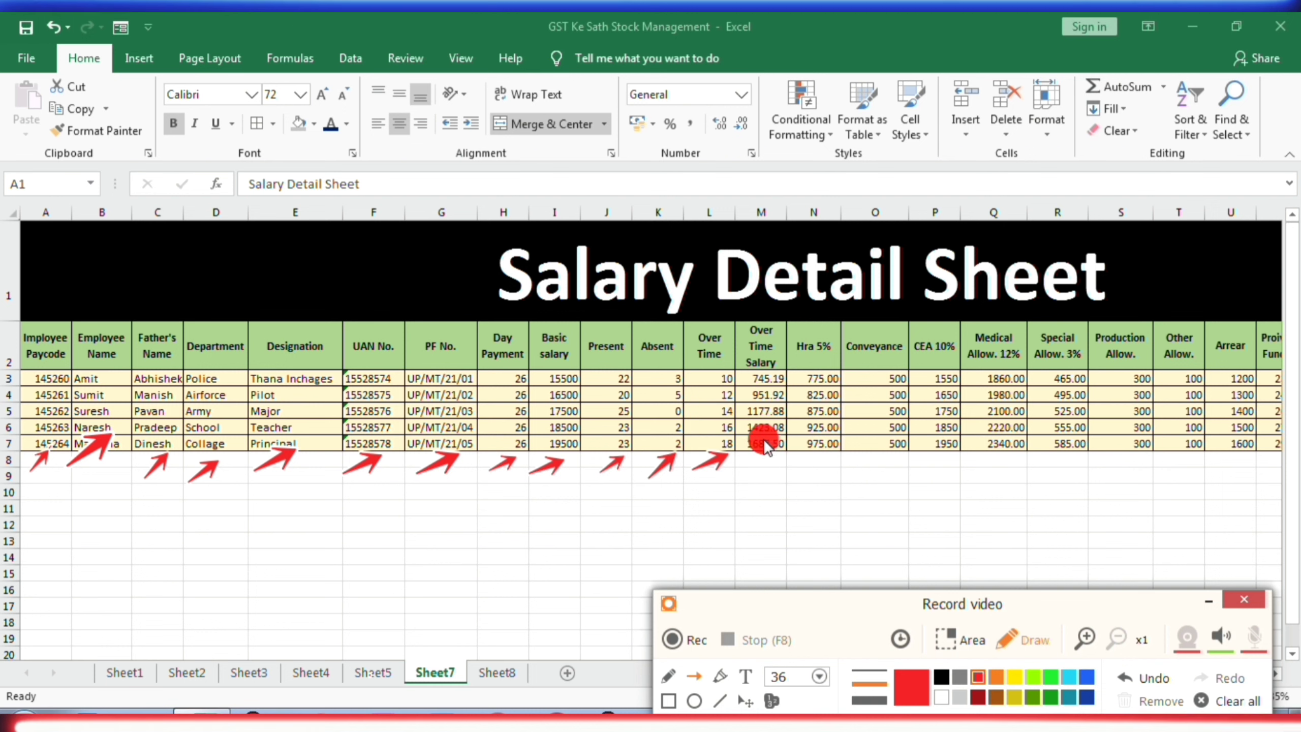
pyautogui.moveTo(754, 465); pyautogui.dragTo(779, 450)
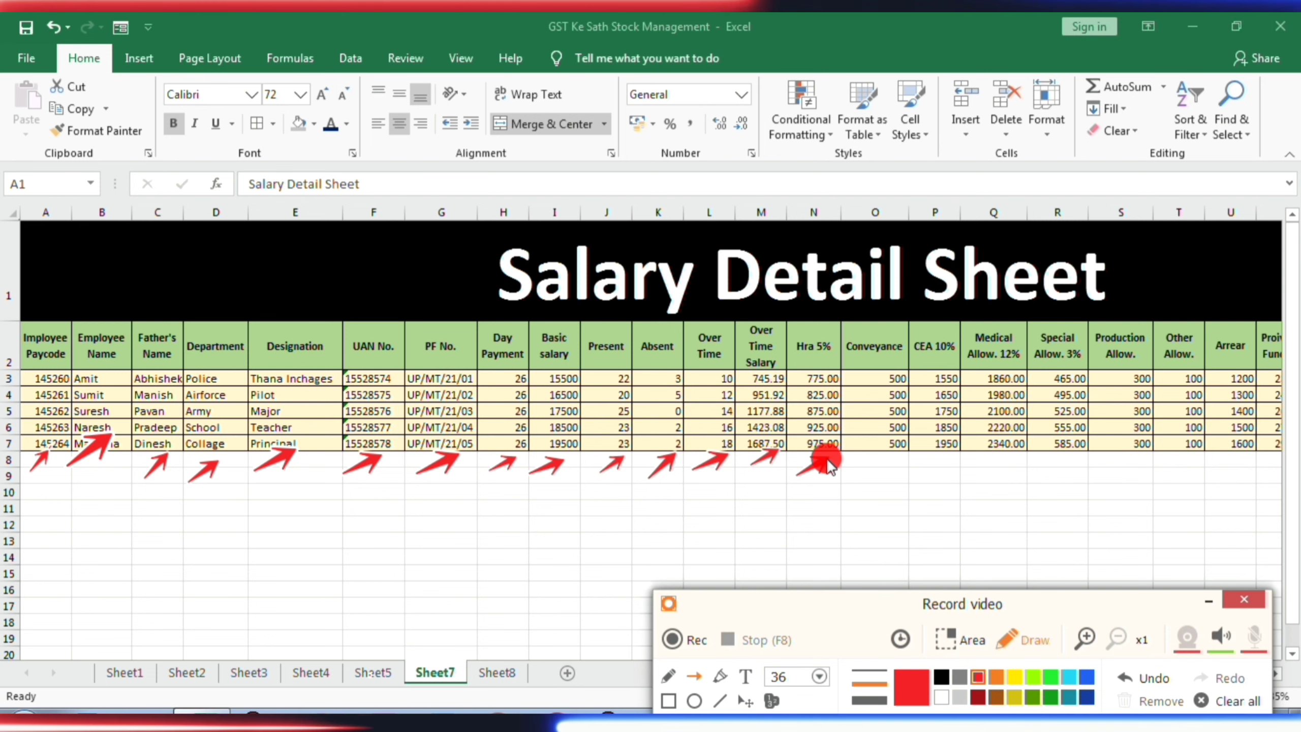
pyautogui.moveTo(857, 479); pyautogui.dragTo(897, 455)
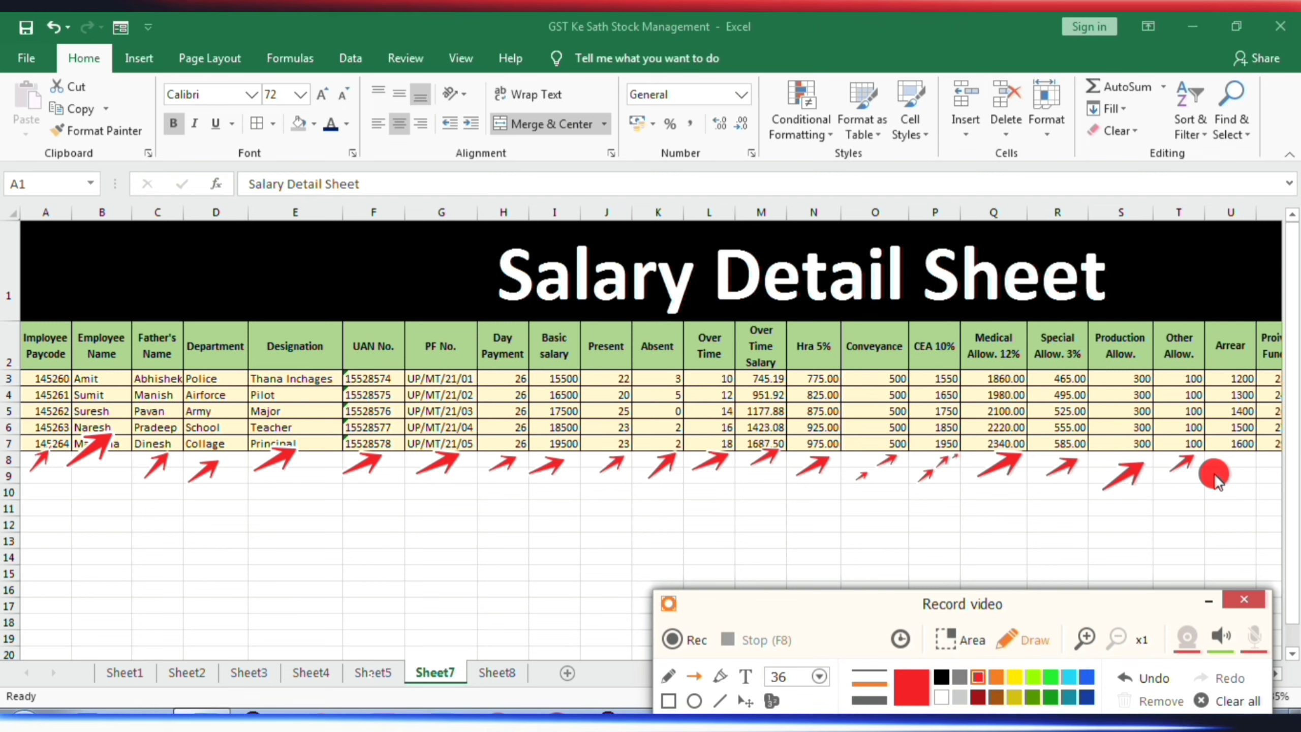
pyautogui.moveTo(1222, 468); pyautogui.dragTo(1251, 455)
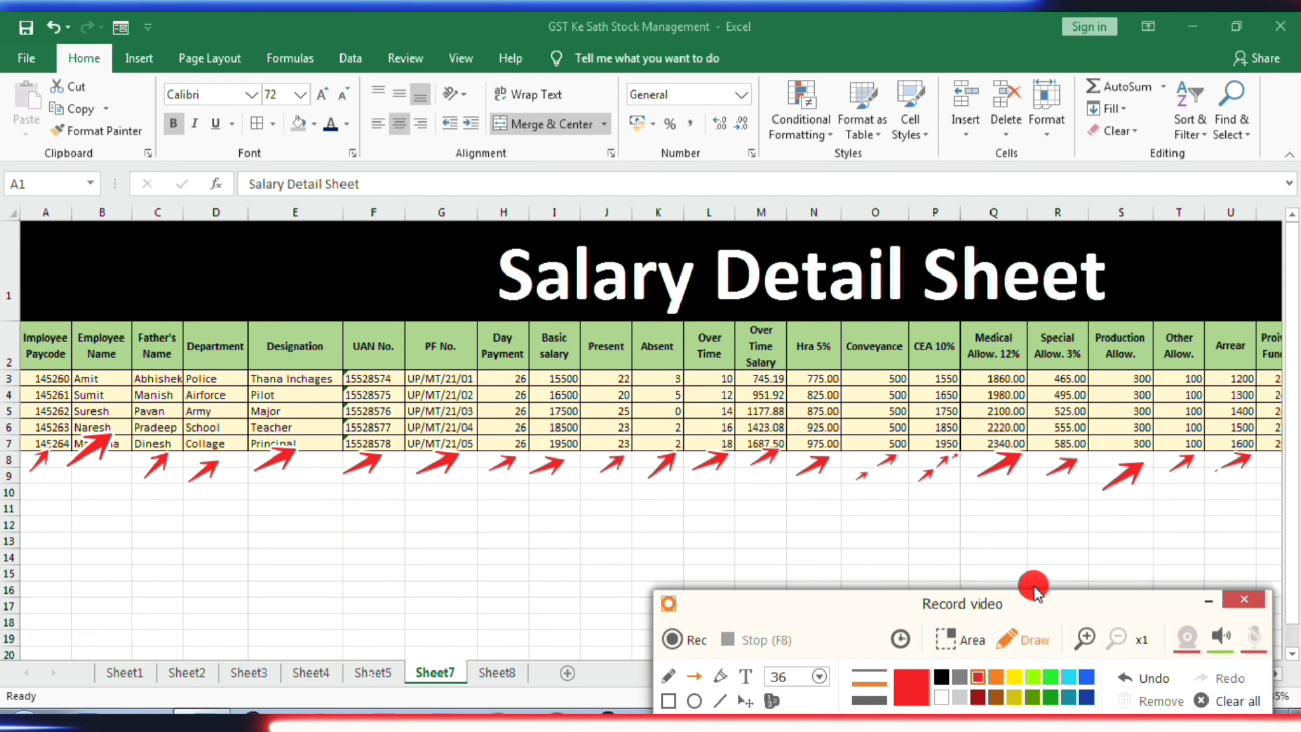
# - Hide the recorder window and bring the remaining salary columns through Net Salary into view
pyautogui.click(1207, 604)
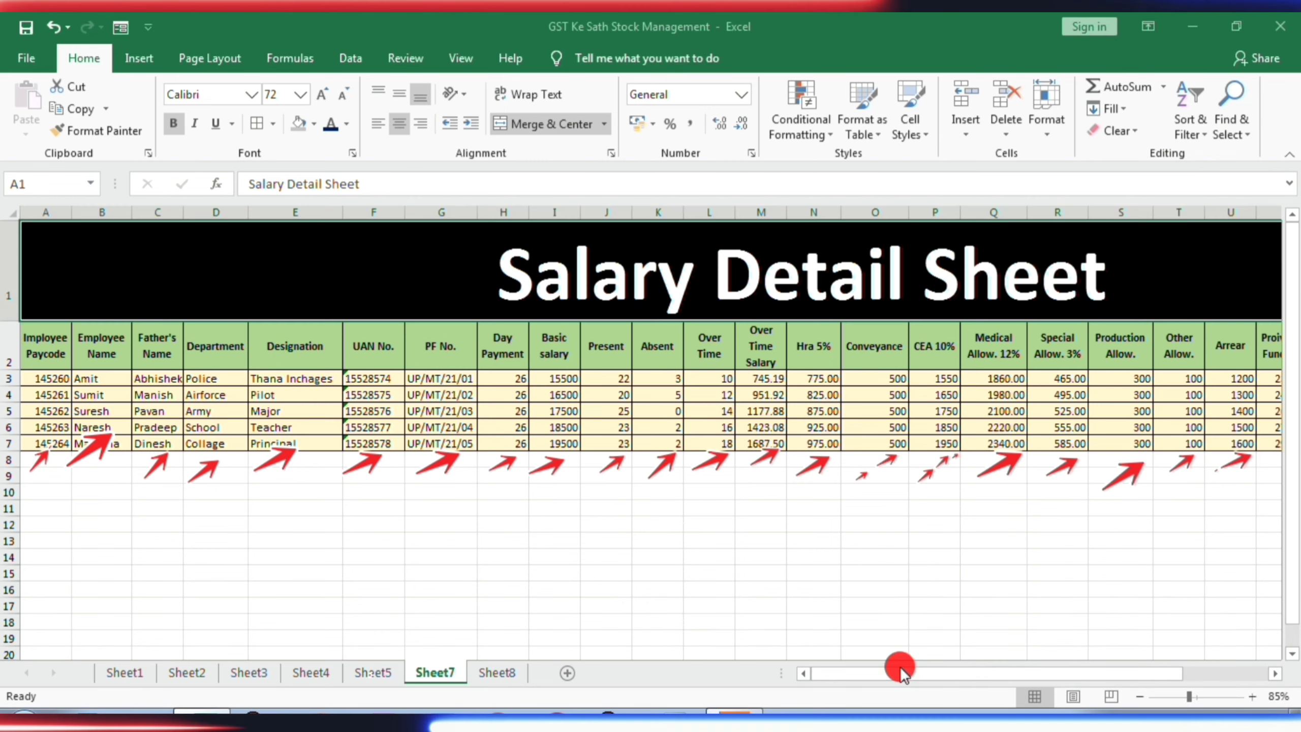
pyautogui.moveTo(900, 671); pyautogui.dragTo(1057, 677)
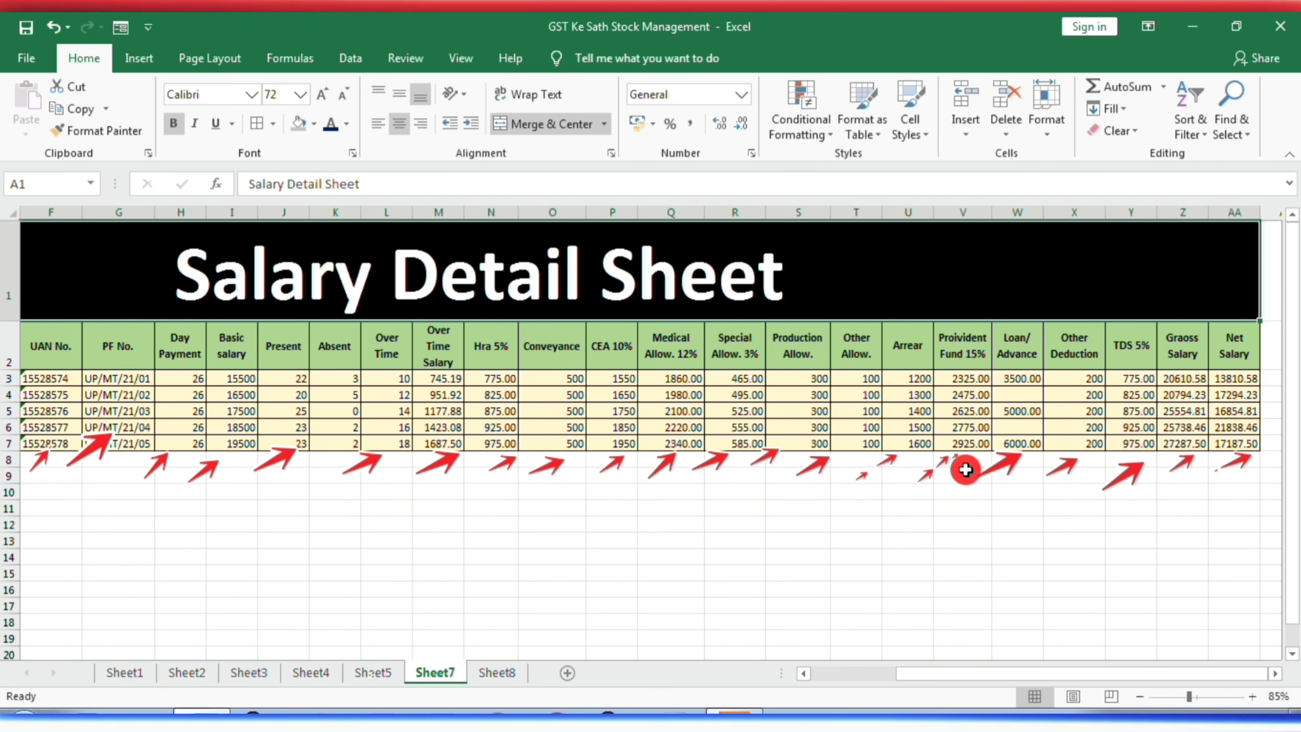
# - Clear all the red arrows from the Salary Detail Sheet with the screen recorder's drawing tools and hide the recorder window
pyautogui.click(786, 710)
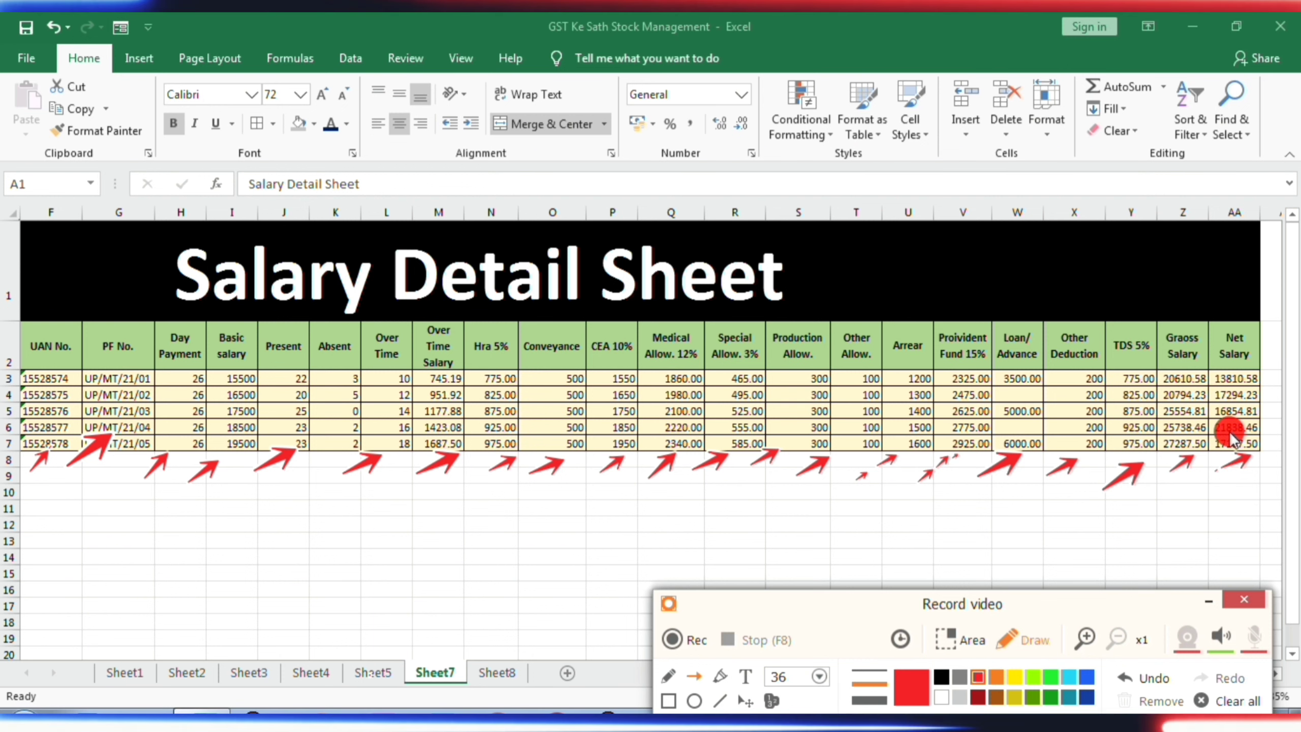
pyautogui.click(1229, 701)
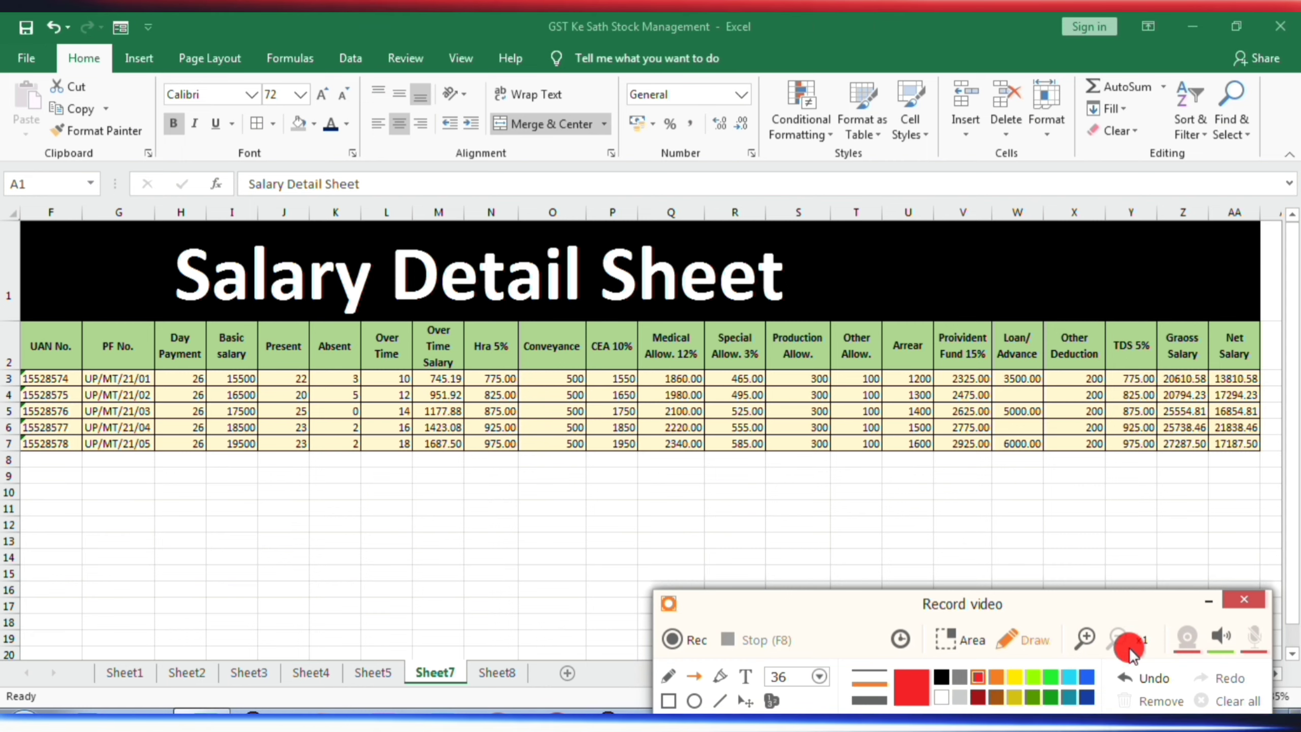
pyautogui.click(1208, 604)
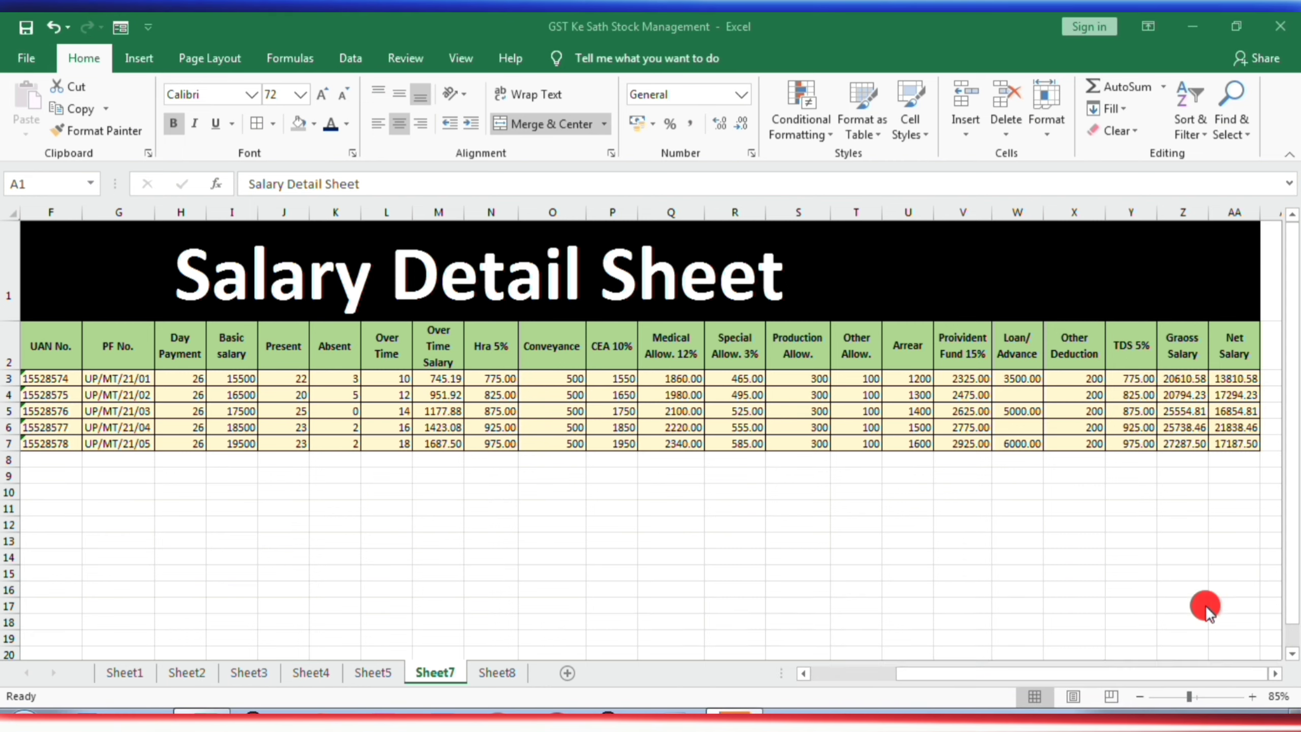
pyautogui.scroll(-1, 305, 524)
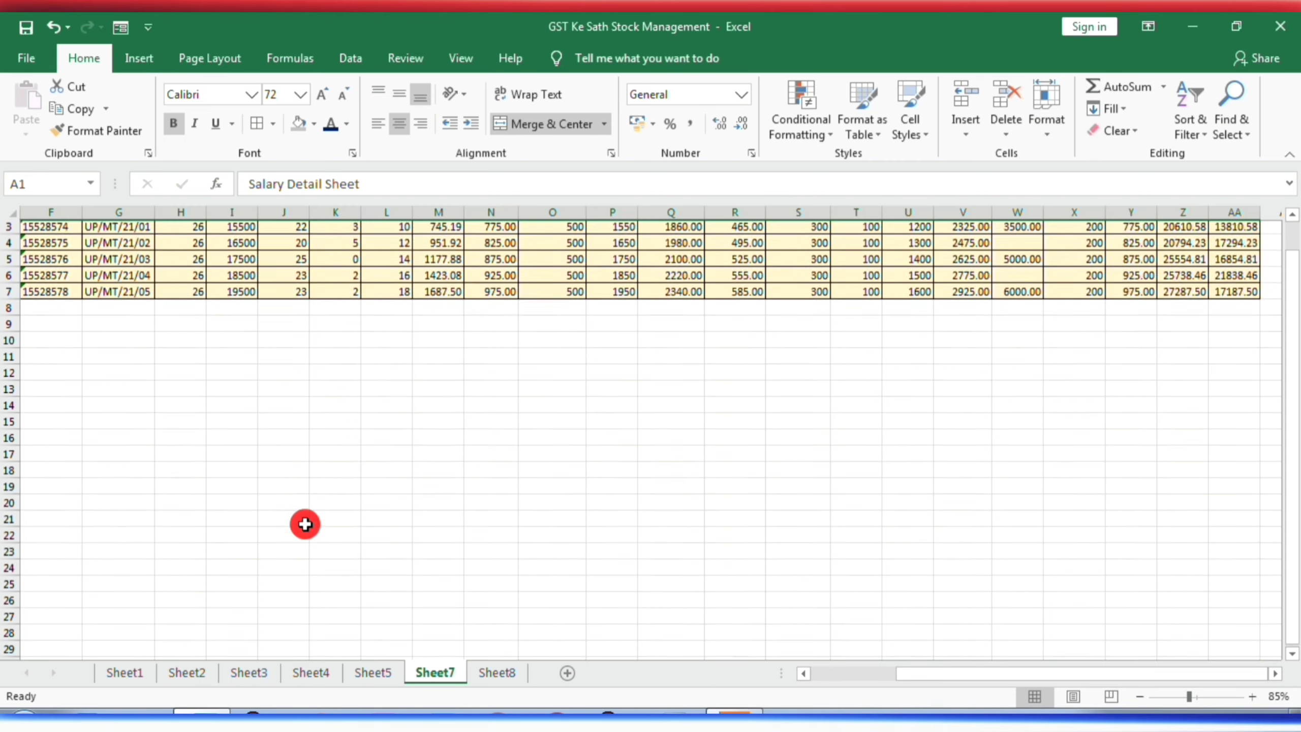
pyautogui.scroll(1, 305, 524)
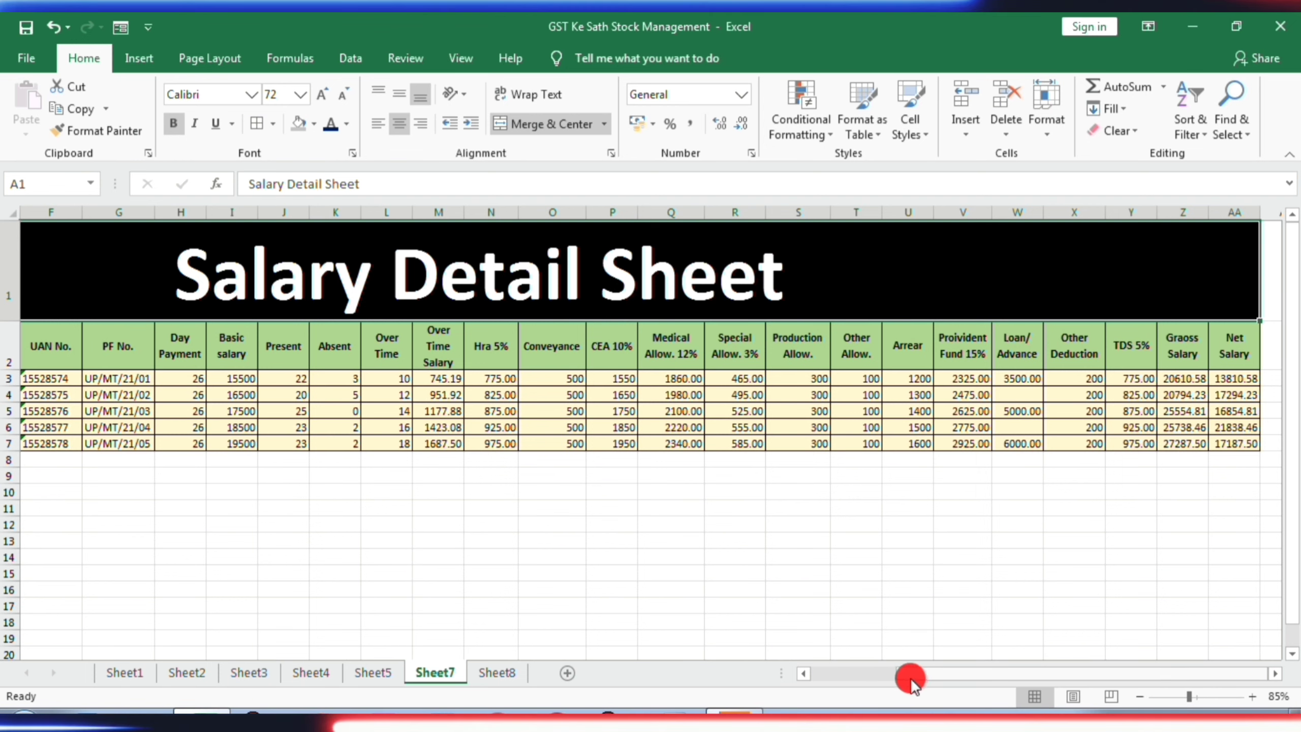
# - Delete the contents of J3:AA7, from the Present column through Net Salary for all five employees
pyautogui.moveTo(911, 677); pyautogui.dragTo(789, 691)
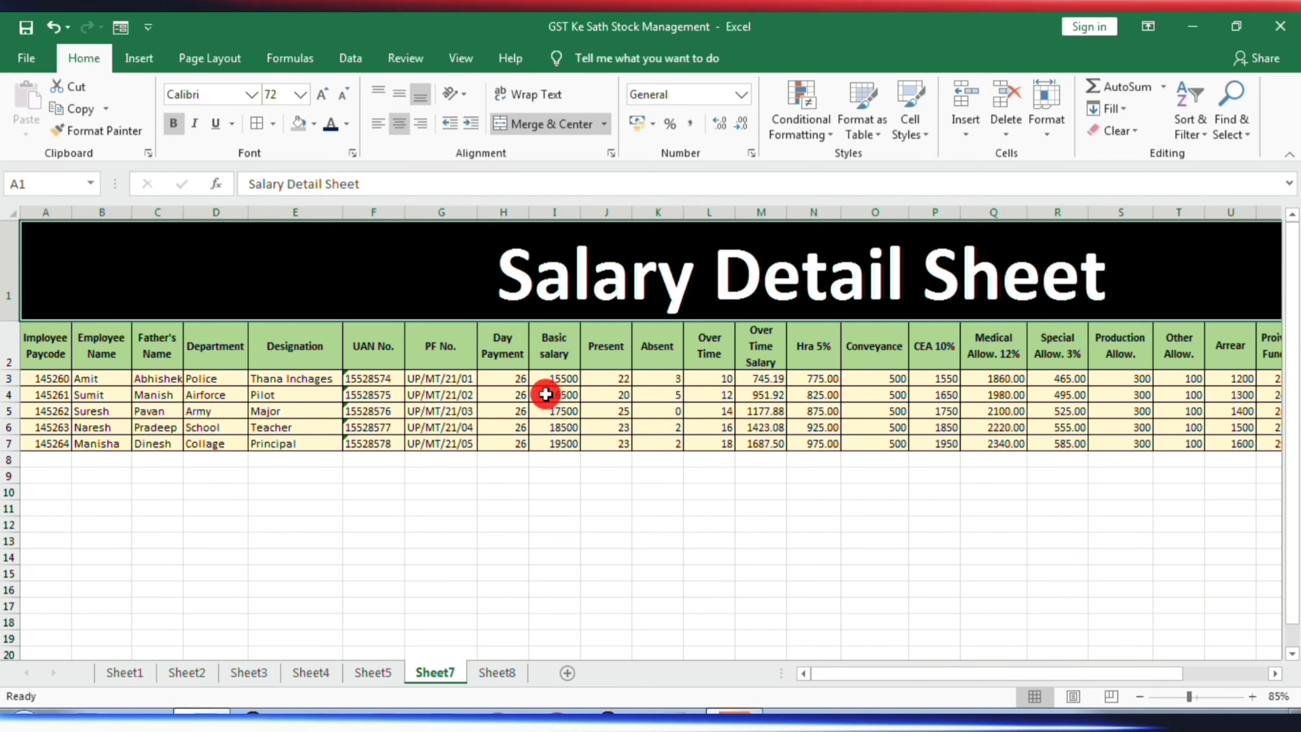
pyautogui.click(612, 382)
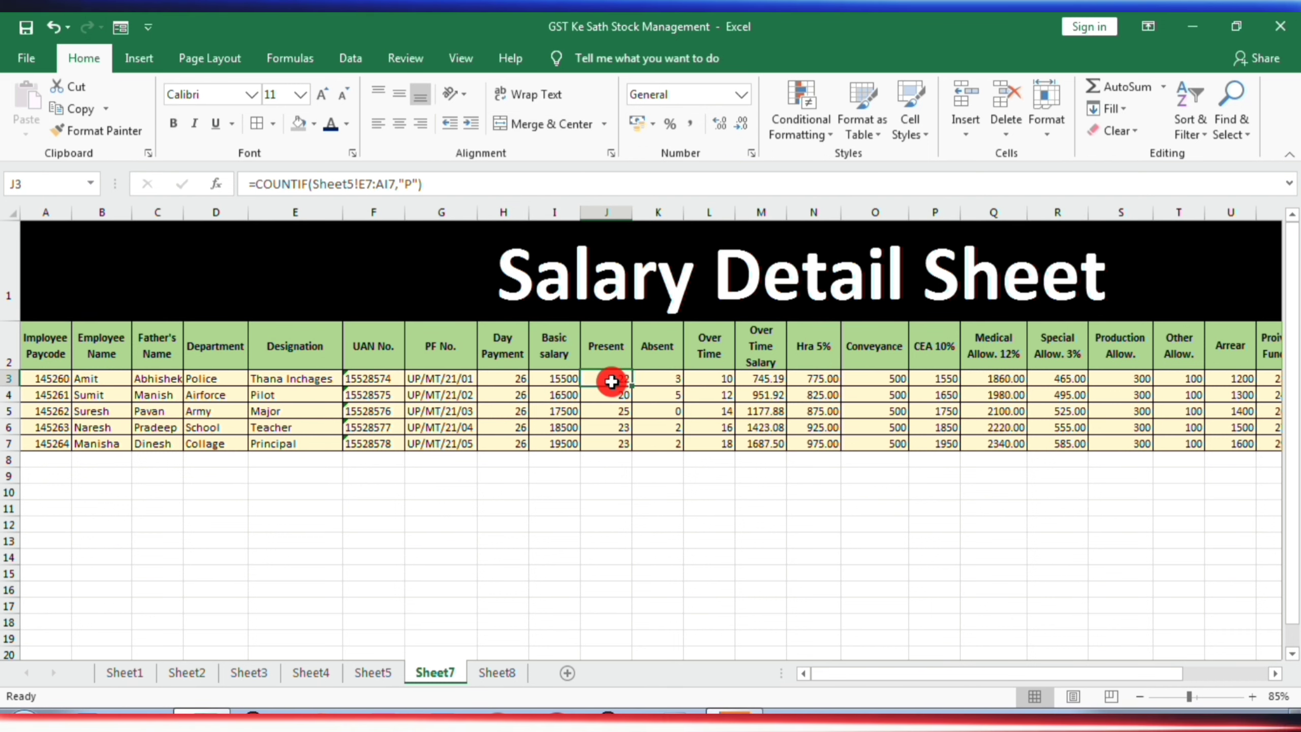
pyautogui.hotkey('shift', 'Right')
pyautogui.hotkey('shift', 'Right')
pyautogui.hotkey('shift', 'Right')
pyautogui.hotkey('shift', 'Right')
pyautogui.hotkey('shift', 'Right')
pyautogui.hotkey('shift', 'Right')
pyautogui.hotkey('shift', 'Right')
pyautogui.hotkey('shift', 'Right')
pyautogui.hotkey('shift', 'Right')
pyautogui.hotkey('shift', 'Right')
pyautogui.hotkey('shift', 'Right')
pyautogui.hotkey('shift', 'Right')
pyautogui.hotkey('shift', 'Right')
pyautogui.hotkey('shift', 'Right')
pyautogui.hotkey('shift', 'Right')
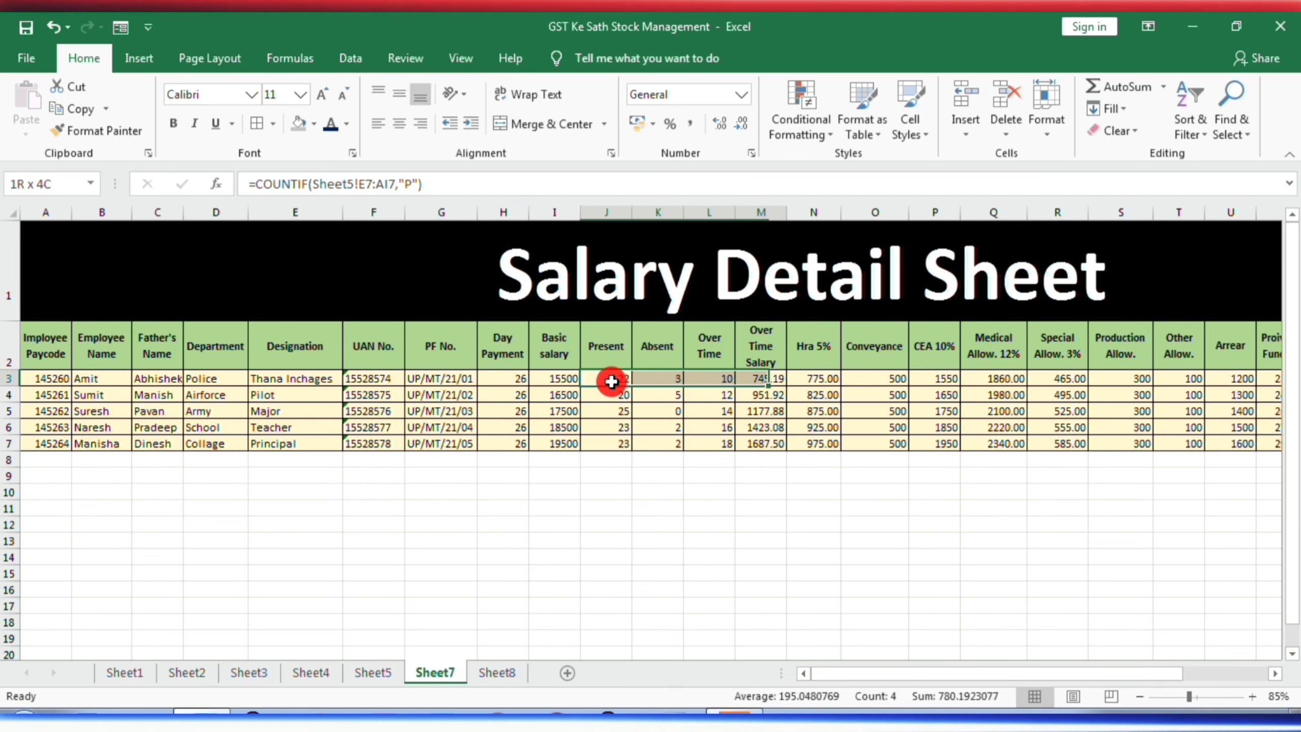
pyautogui.hotkey('shift', 'Right')
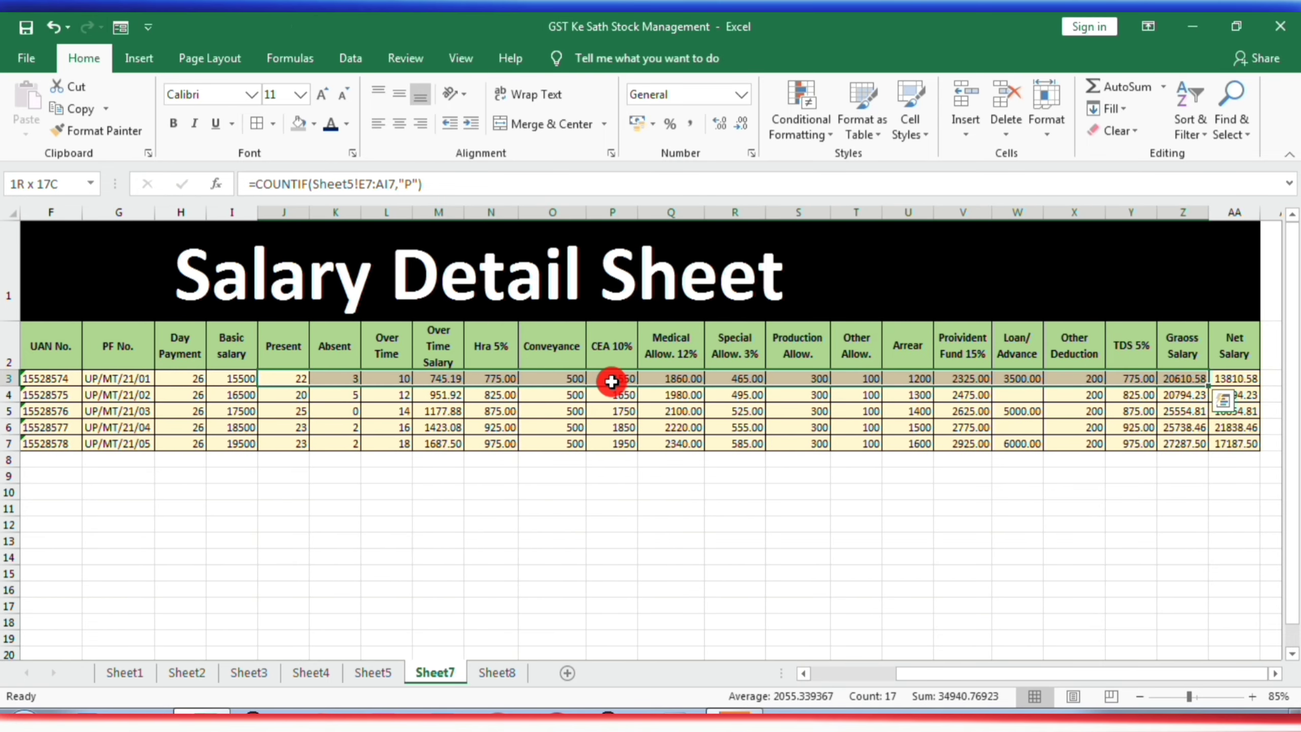
pyautogui.hotkey('shift', 'Down')
pyautogui.hotkey('shift', 'Down')
pyautogui.hotkey('shift', 'Down')
pyautogui.hotkey('shift', 'Down')
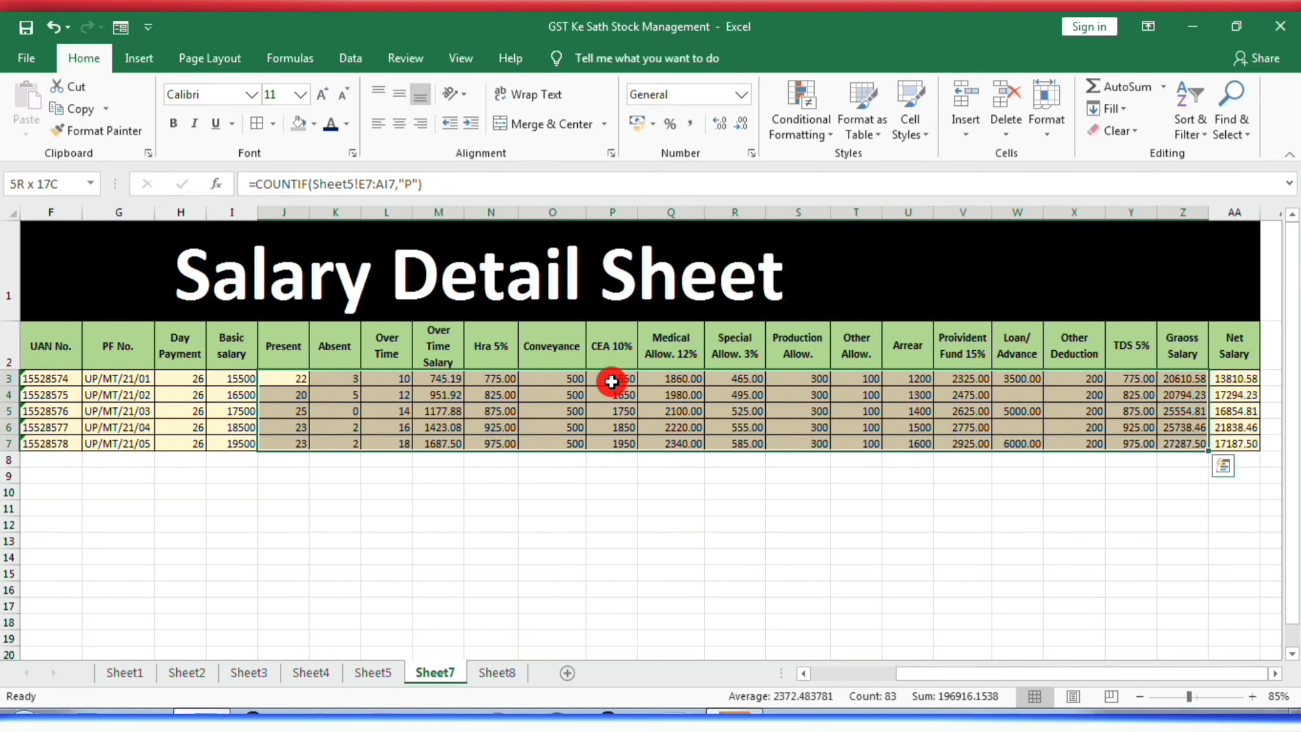
pyautogui.hotkey('shift', 'Right')
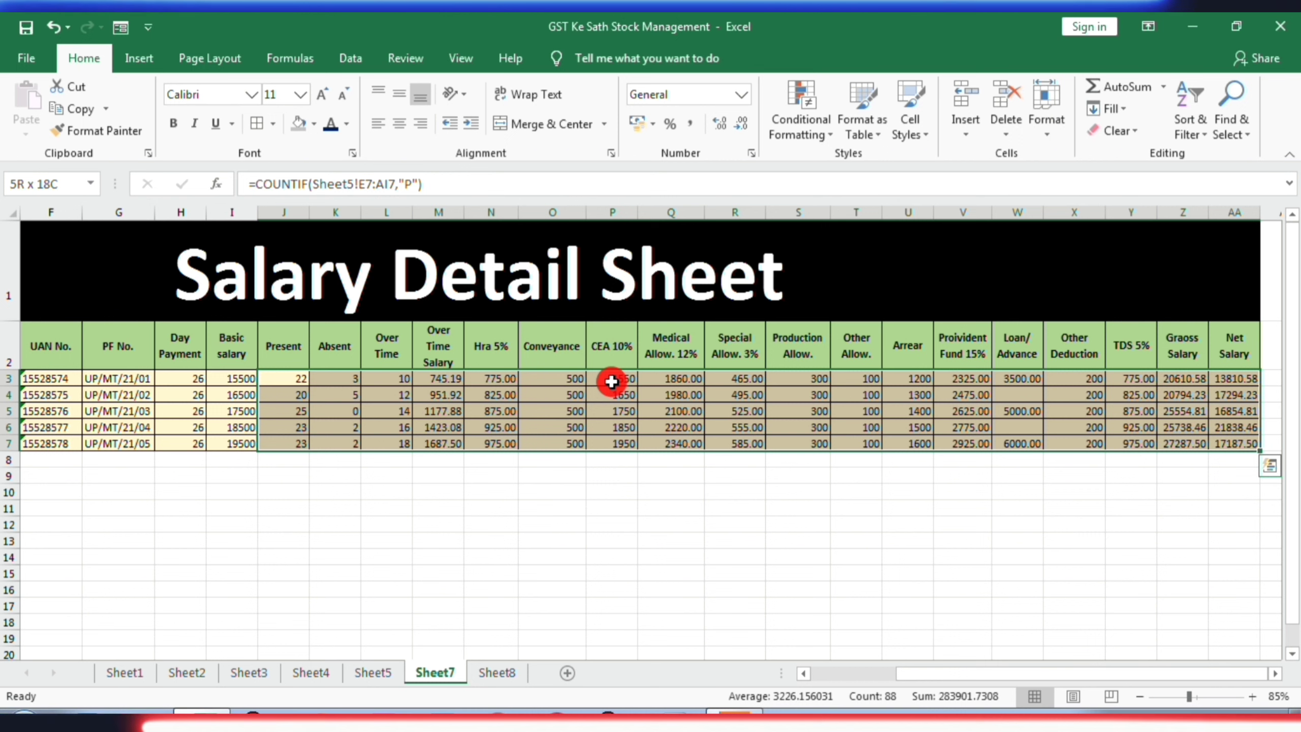
pyautogui.press('Delete')
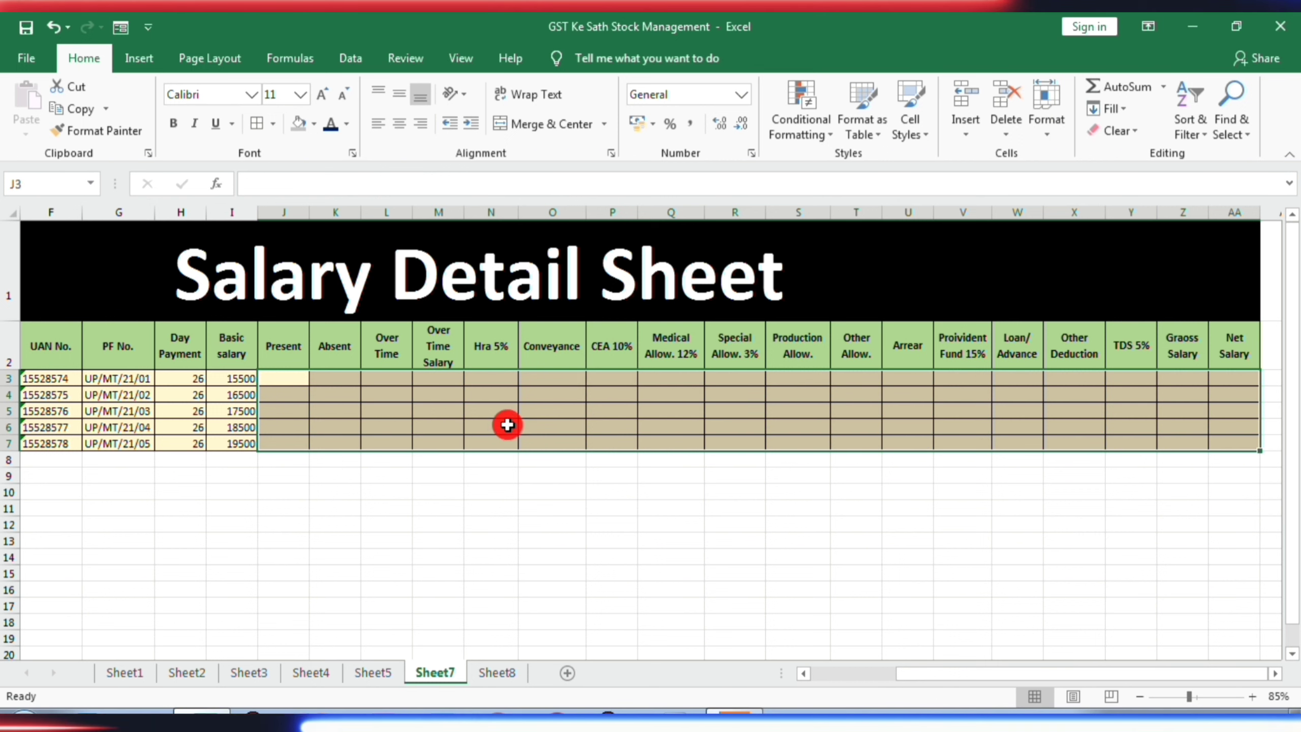
# - Start a COUNTIF formula in the first employee's Present cell J3
pyautogui.click(282, 382)
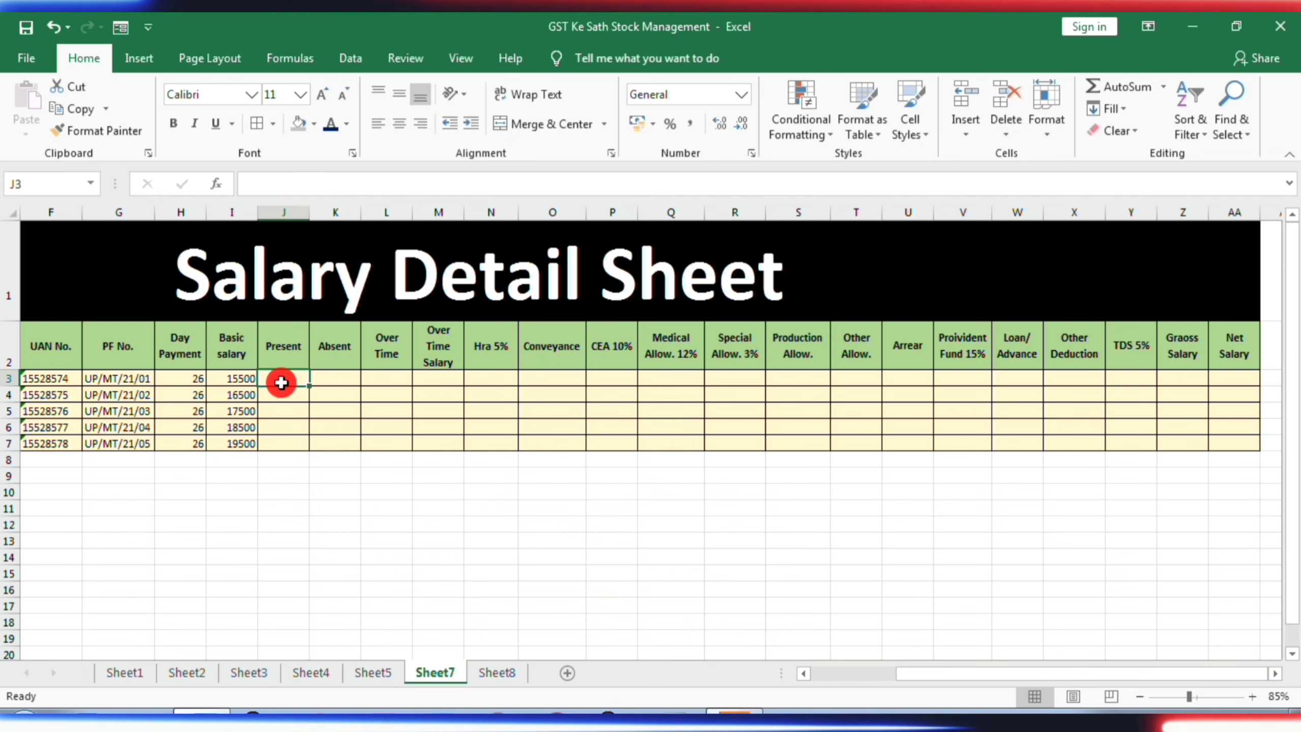
pyautogui.write('=')
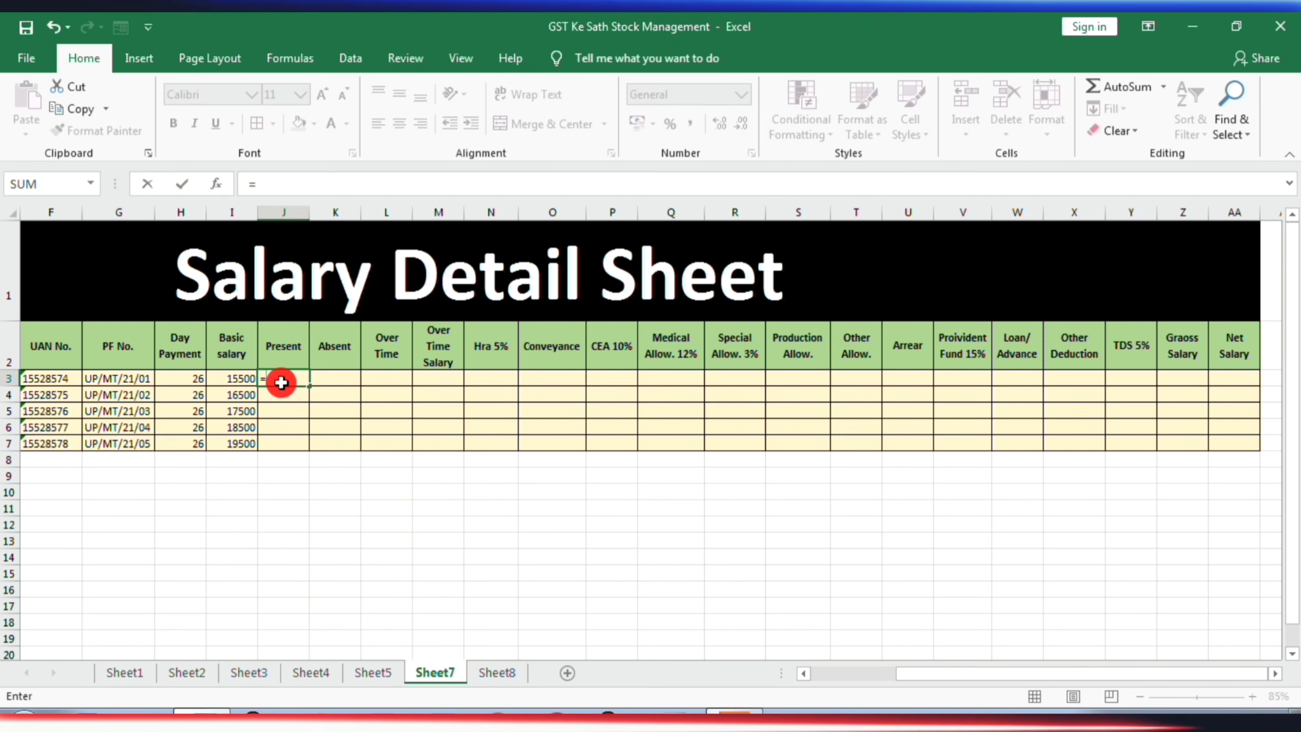
pyautogui.write('co')
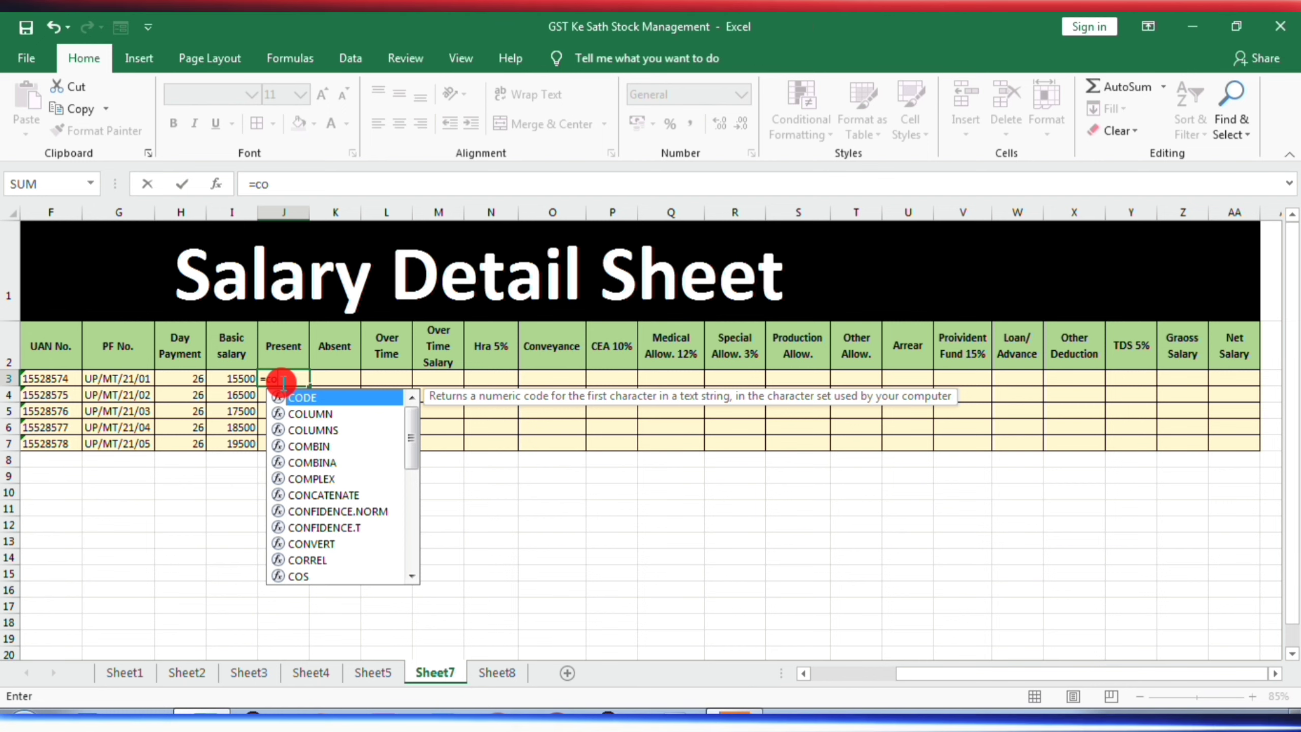
pyautogui.write('u')
pyautogui.press('Down')
pyautogui.press('Down')
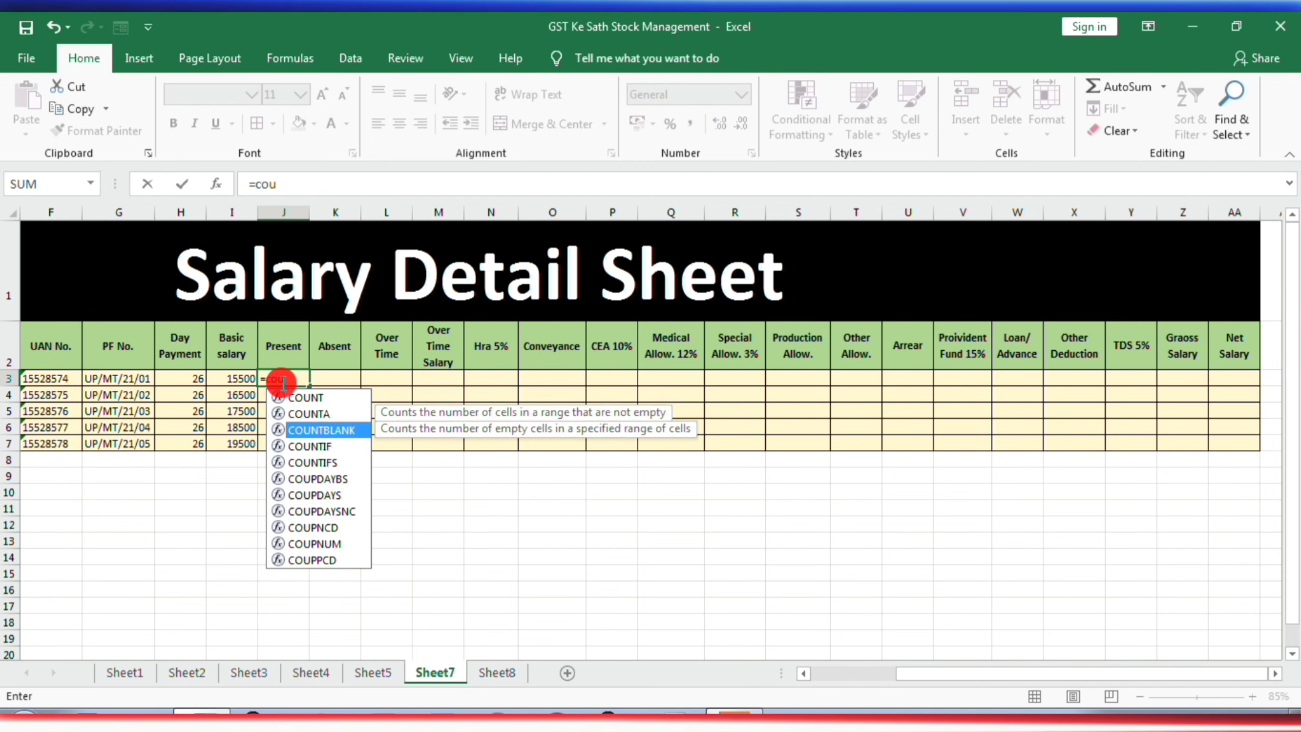
pyautogui.press('Down')
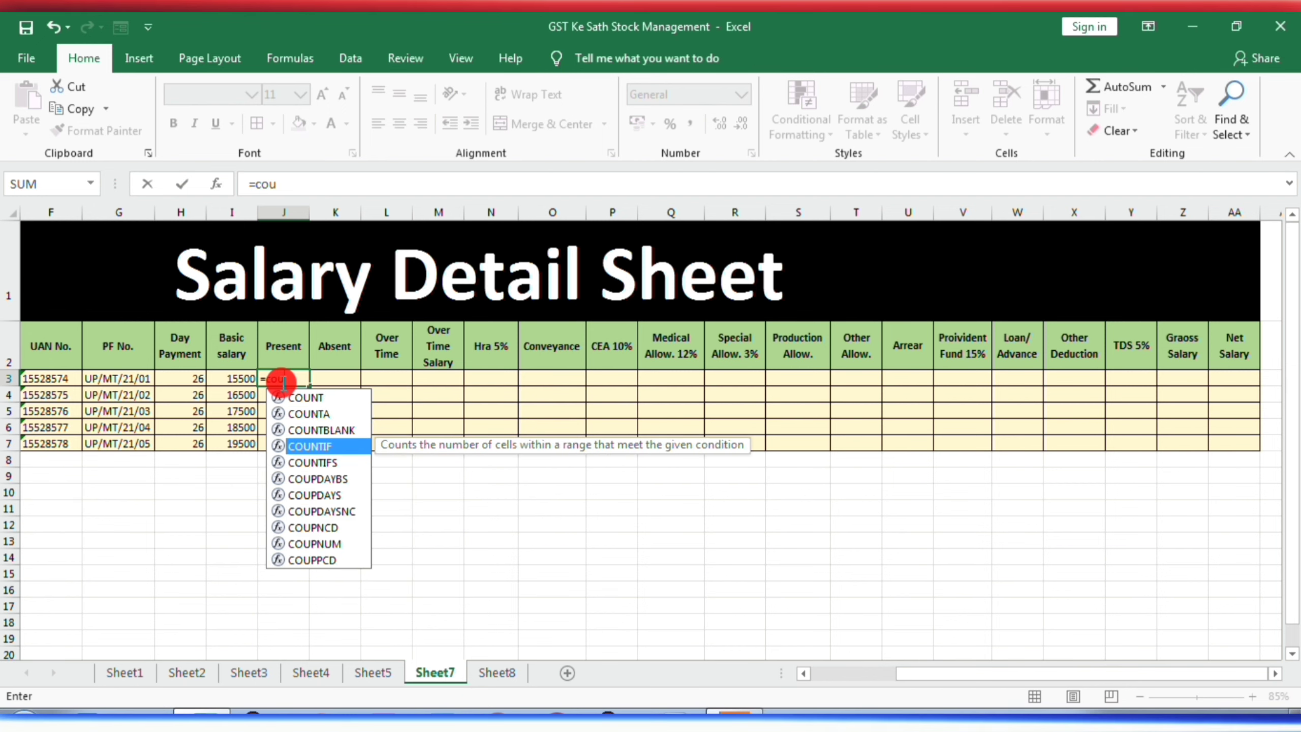
pyautogui.press('Tab')
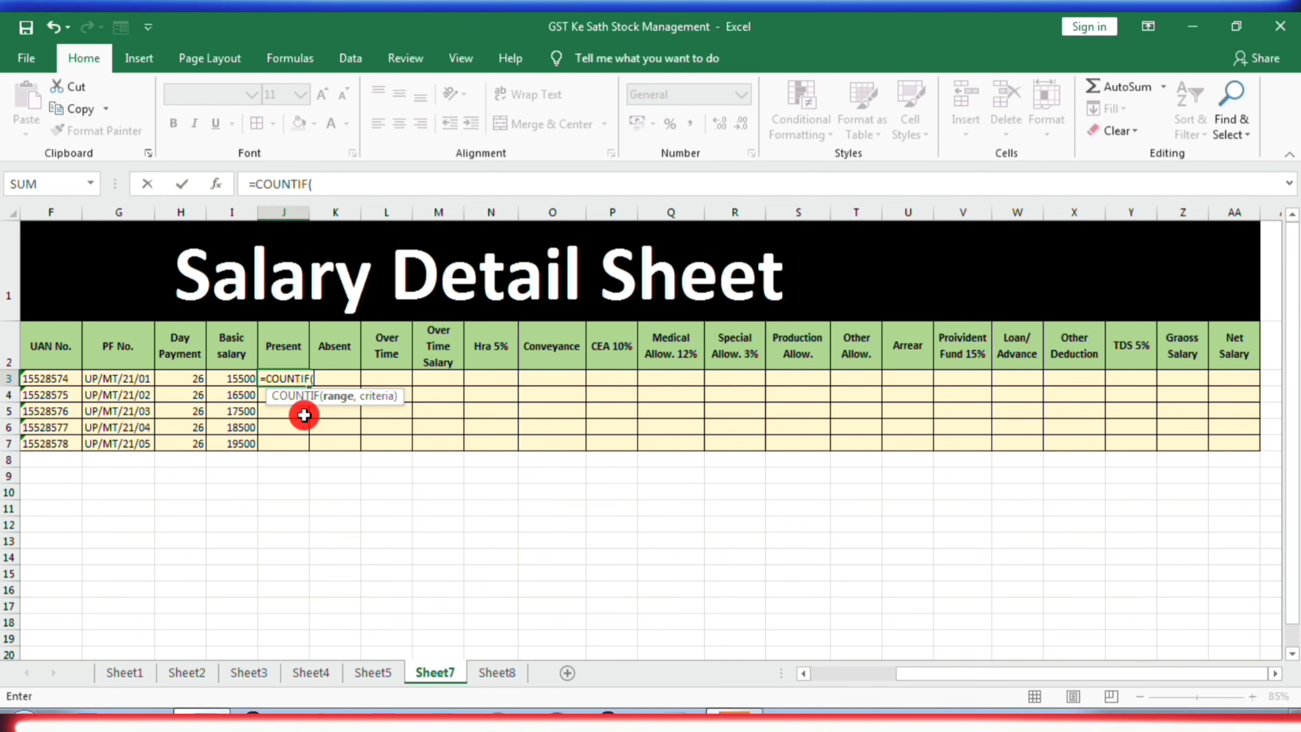
# - Complete the Present formula in J3 with the Attendance Sheet range Sheet5!E7:AI7 and the criterion "P"
pyautogui.click(378, 672)
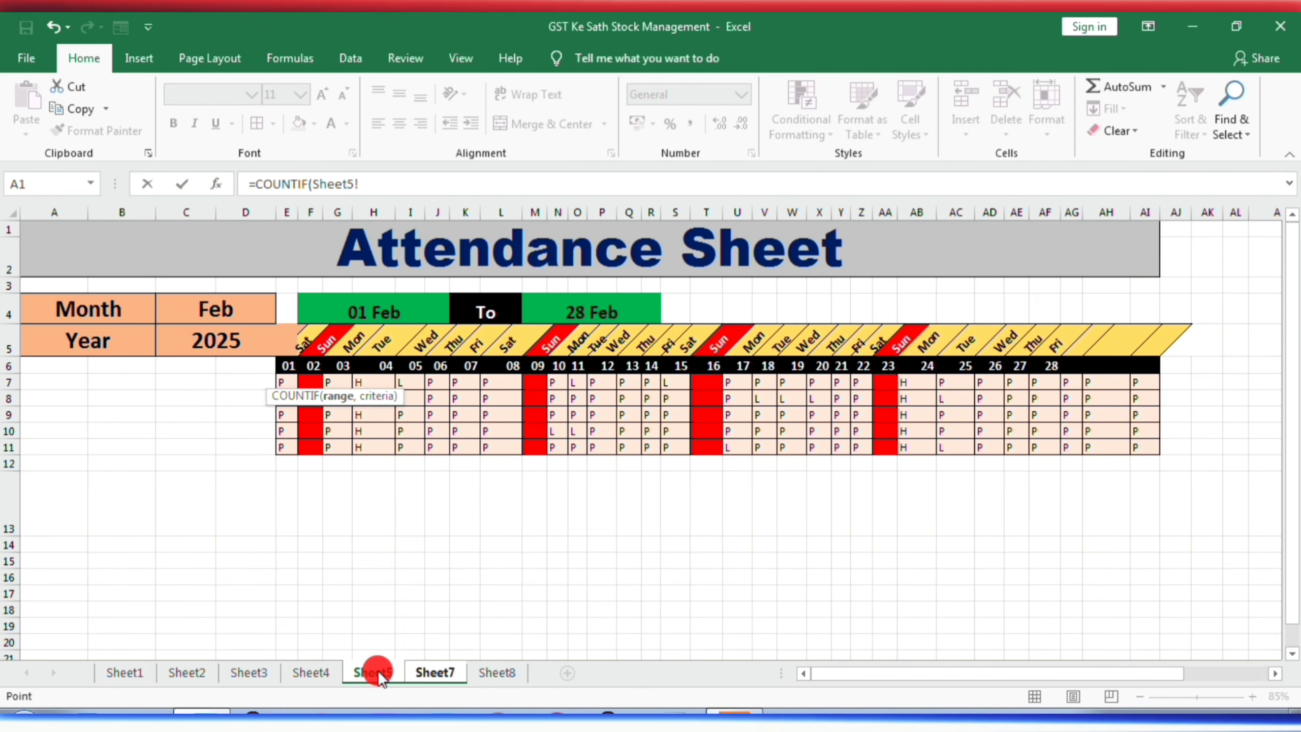
pyautogui.click(285, 382)
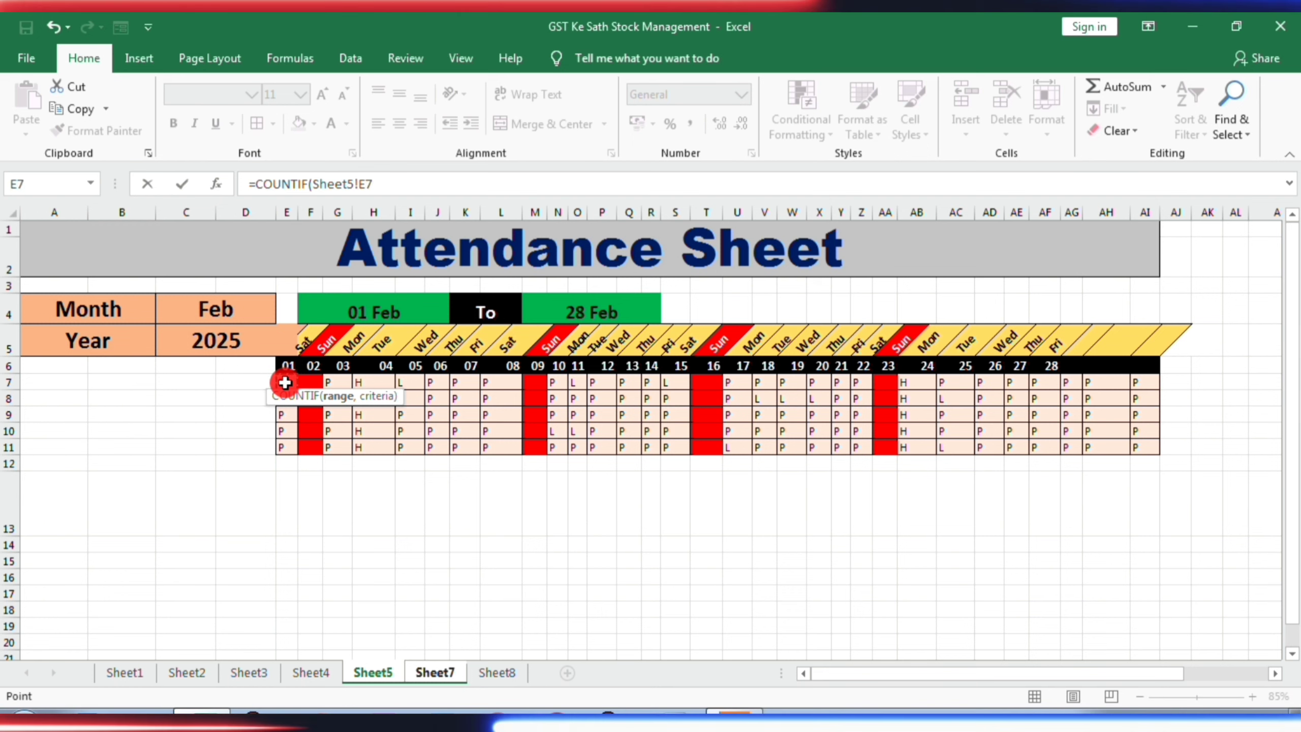
pyautogui.moveTo(285, 382); pyautogui.dragTo(783, 392)
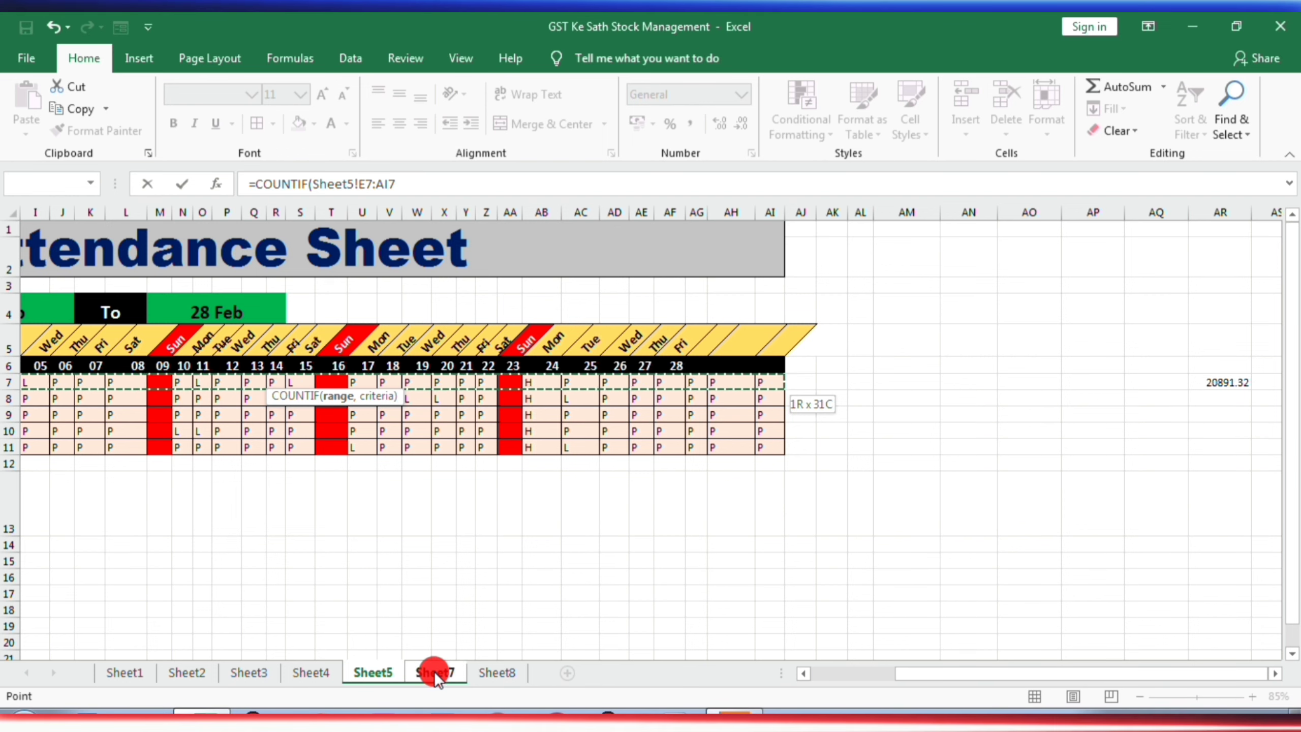
pyautogui.write(',')
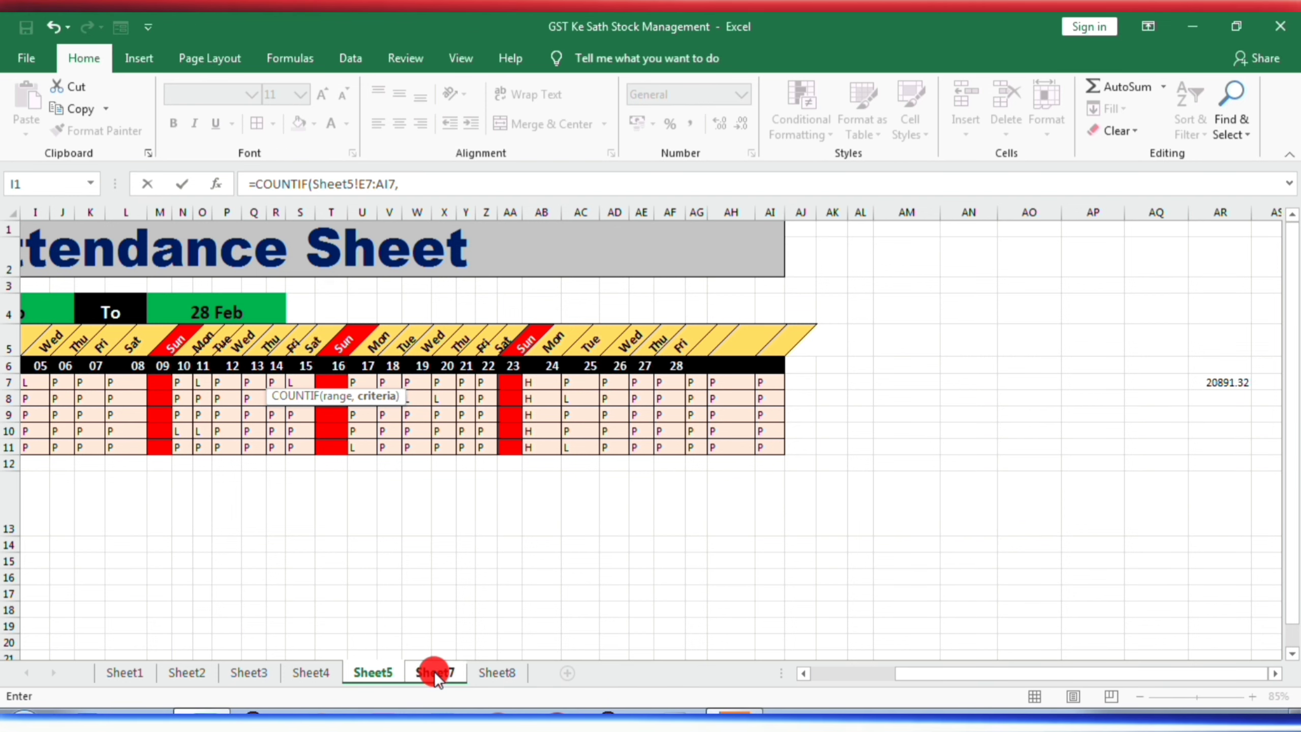
pyautogui.write('"')
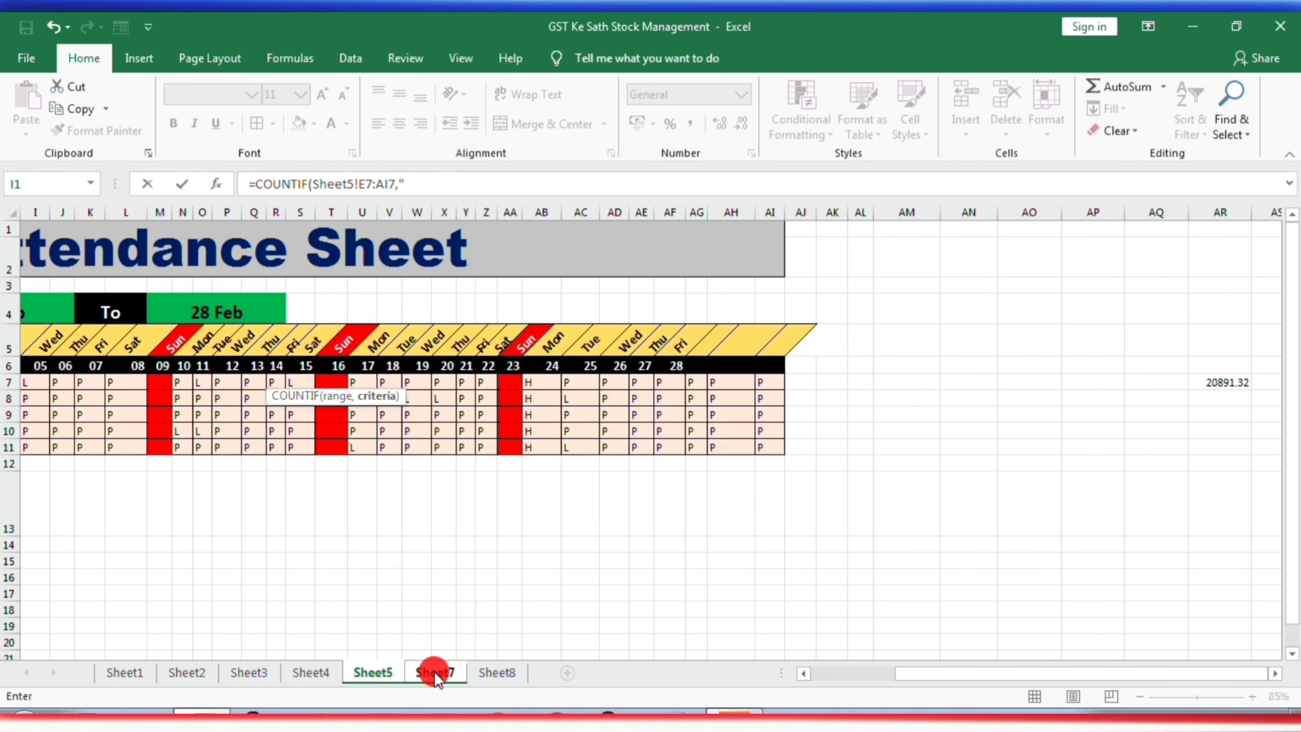
pyautogui.write('P"')
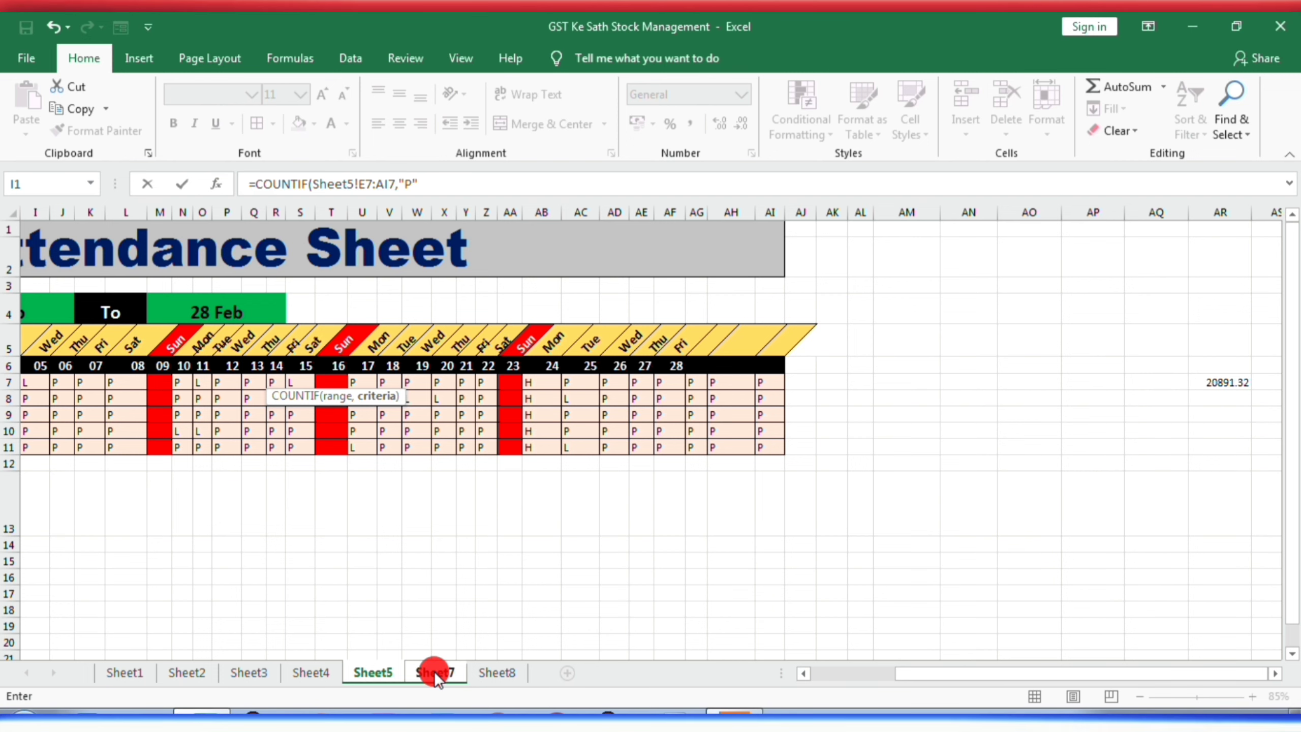
pyautogui.press('Return')
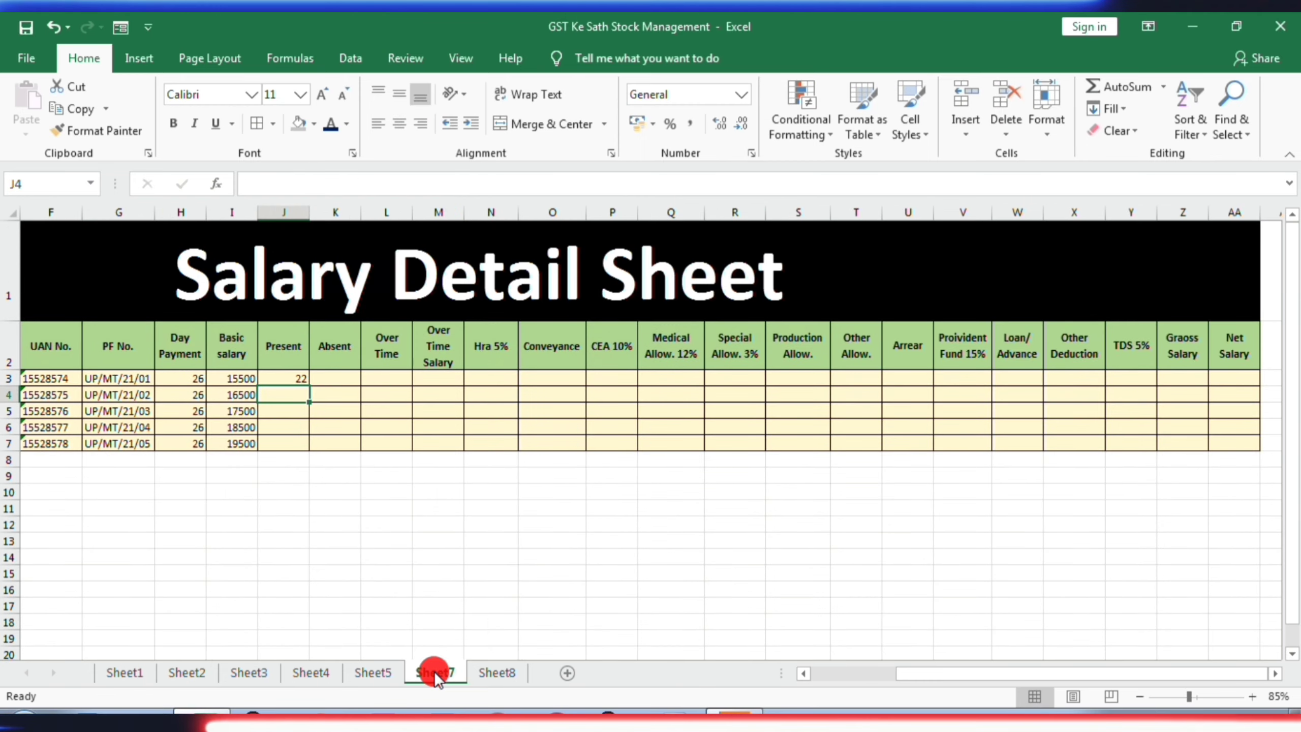
pyautogui.click(287, 378)
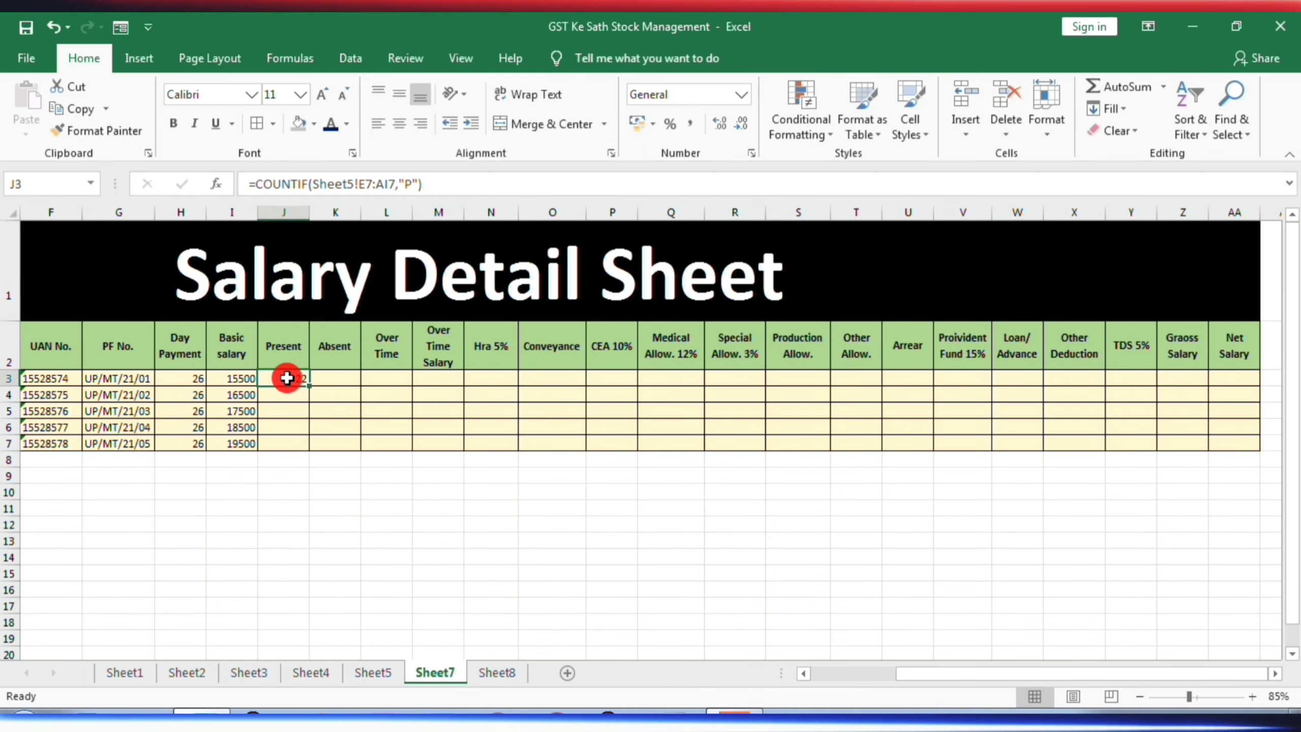
# - Start a COUNTIF formula in the first employee's Absent cell K3
pyautogui.click(342, 376)
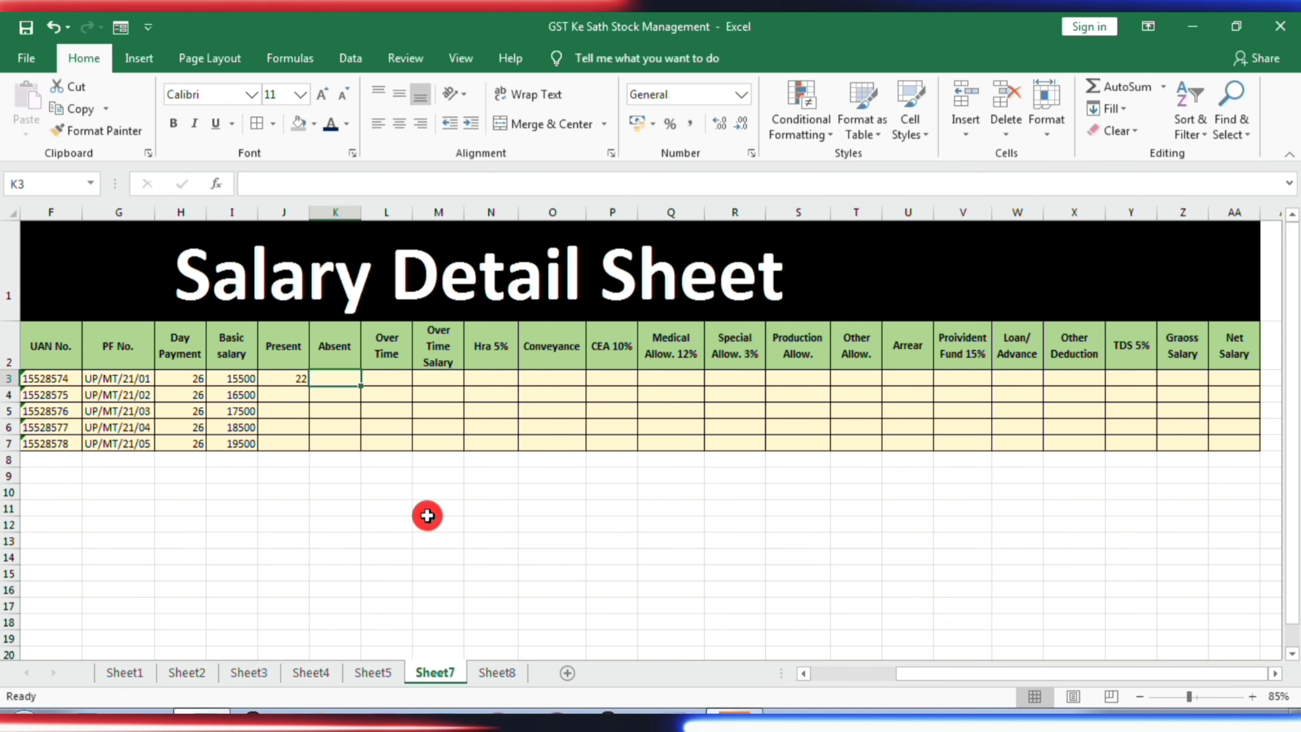
pyautogui.write('=')
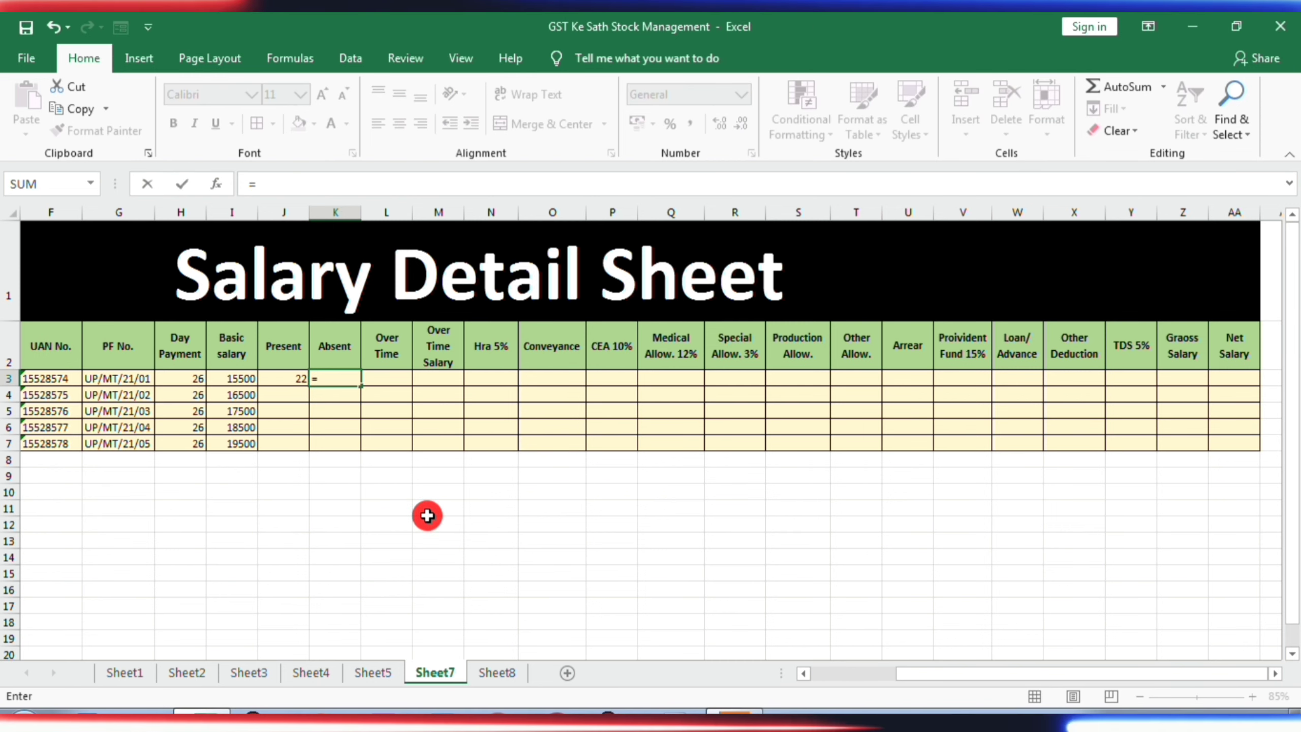
pyautogui.write('count')
pyautogui.press('Down')
pyautogui.press('Down')
pyautogui.press('Down')
pyautogui.press('Tab')
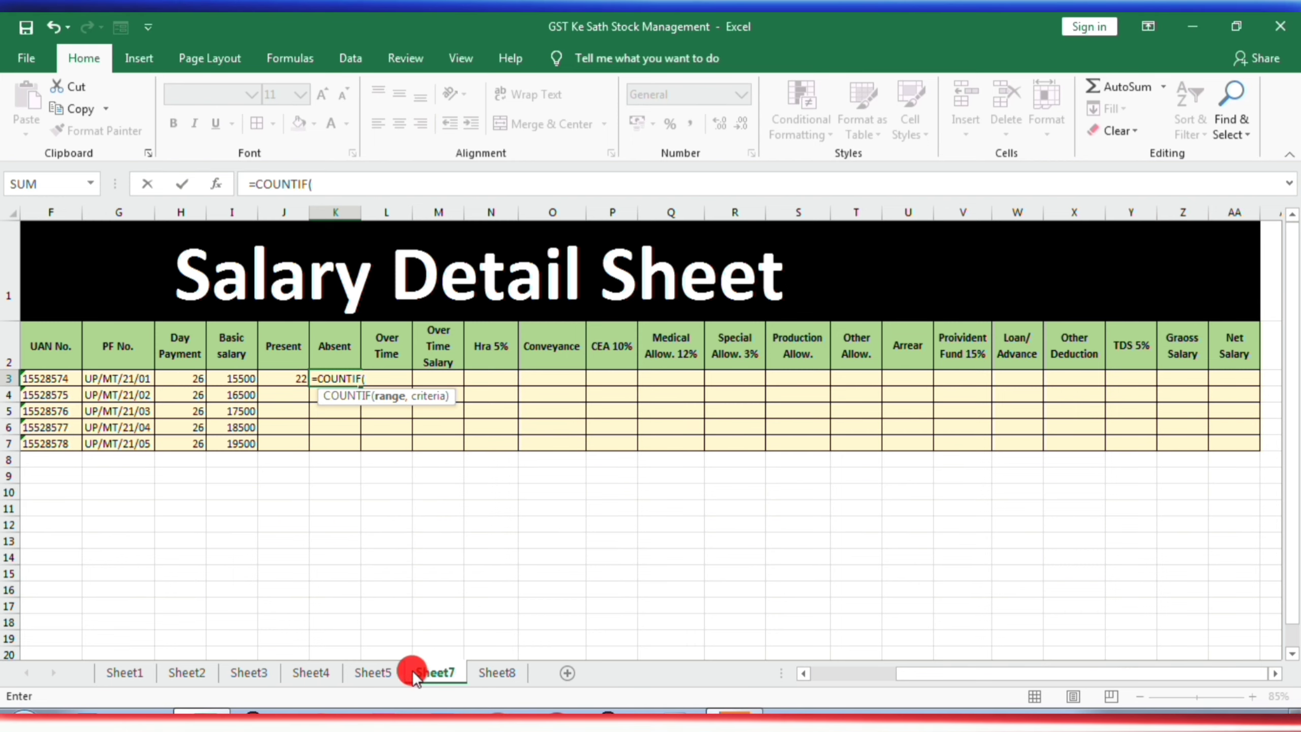
# - Complete the Absent formula in K3 with the Attendance Sheet range Sheet5!E7:AI7 and the criterion "L"
pyautogui.click(386, 671)
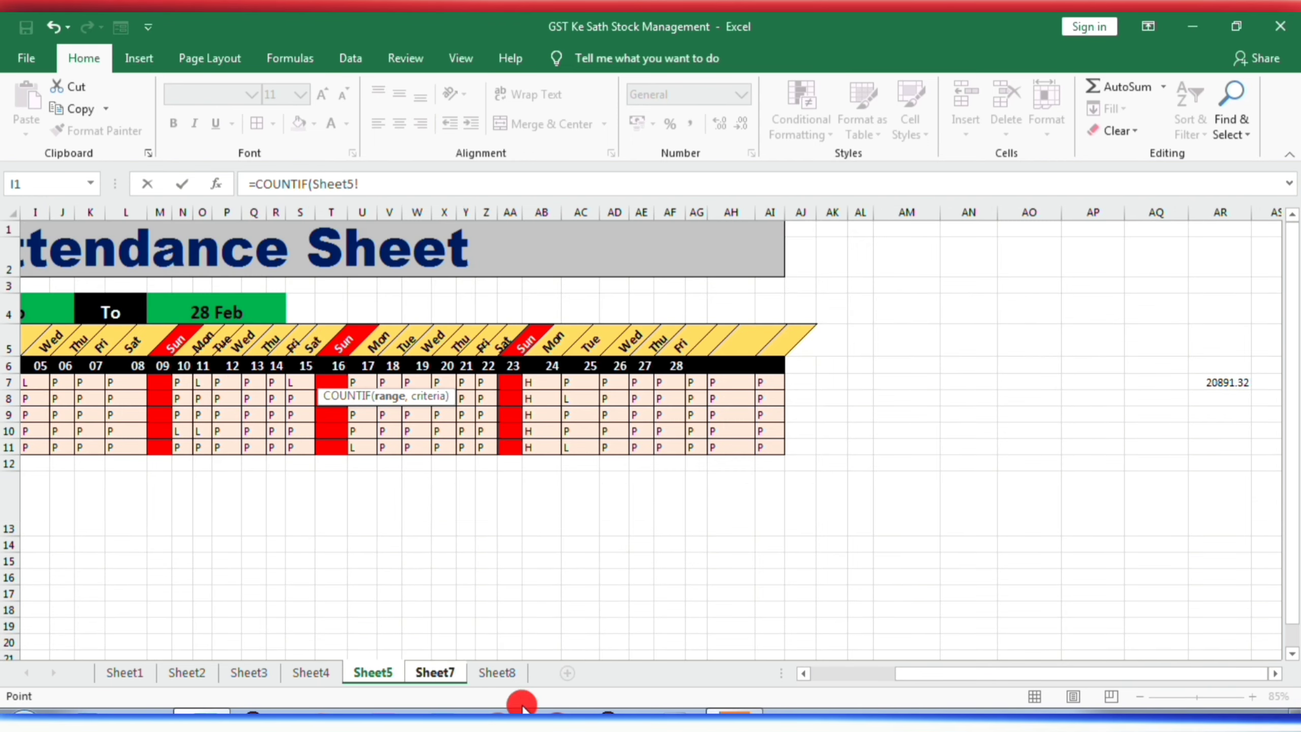
pyautogui.moveTo(901, 664); pyautogui.dragTo(812, 684)
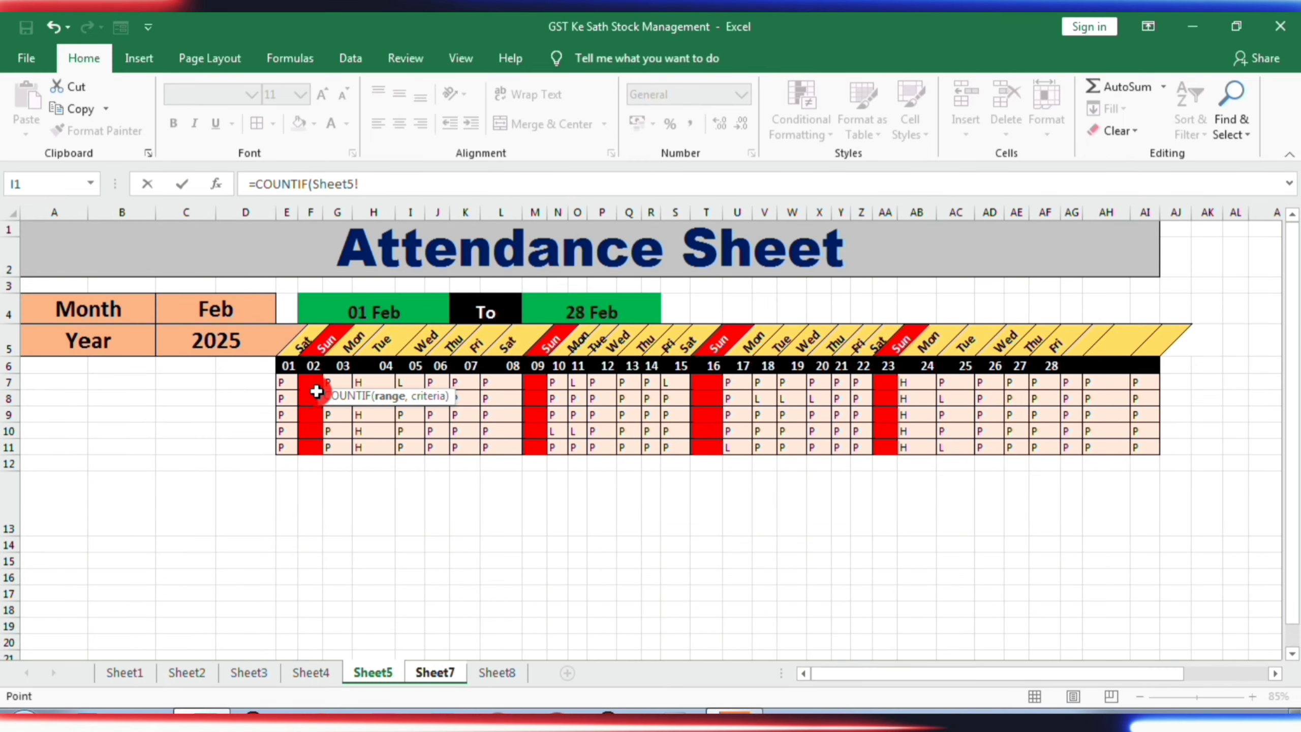
pyautogui.click(277, 386)
pyautogui.moveTo(277, 385); pyautogui.dragTo(512, 385)
pyautogui.hotkey('shift', 'Right')
pyautogui.hotkey('shift', 'Right')
pyautogui.hotkey('shift', 'Right')
pyautogui.hotkey('shift', 'Right')
pyautogui.hotkey('shift', 'Right')
pyautogui.hotkey('shift', 'Right')
pyautogui.hotkey('shift', 'Right')
pyautogui.hotkey('shift', 'Right')
pyautogui.hotkey('shift', 'Right')
pyautogui.hotkey('shift', 'Right')
pyautogui.hotkey('shift', 'Right')
pyautogui.hotkey('shift', 'Right')
pyautogui.hotkey('shift', 'Right')
pyautogui.hotkey('shift', 'Right')
pyautogui.hotkey('shift', 'Right')
pyautogui.hotkey('shift', 'Right')
pyautogui.hotkey('shift', 'Right')
pyautogui.hotkey('shift', 'Right')
pyautogui.hotkey('shift', 'Right')
pyautogui.hotkey('shift', 'Right')
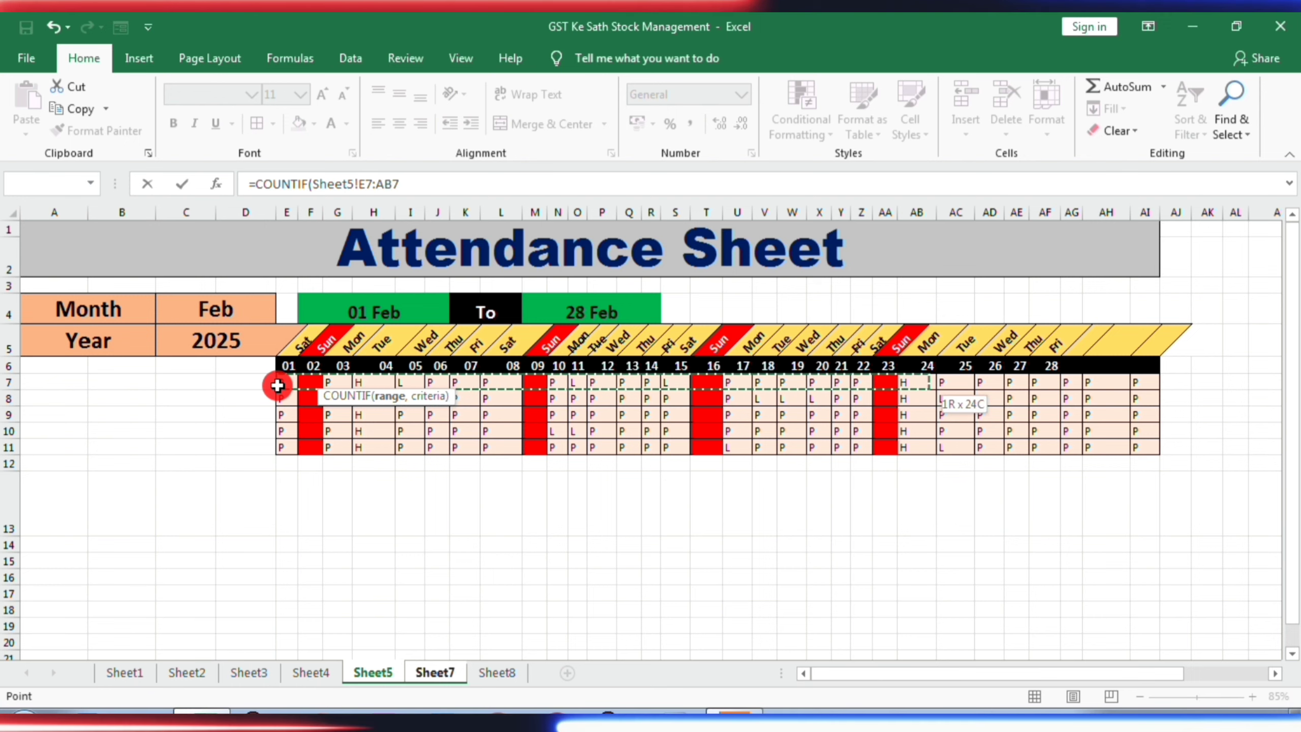
pyautogui.hotkey('shift', 'Left')
pyautogui.hotkey('shift', 'Left')
pyautogui.hotkey('shift', 'Left')
pyautogui.hotkey('shift', 'Left')
pyautogui.hotkey('shift', 'Left')
pyautogui.hotkey('shift', 'Left')
pyautogui.hotkey('shift', 'Left')
pyautogui.hotkey('shift', 'Left')
pyautogui.hotkey('shift', 'Left')
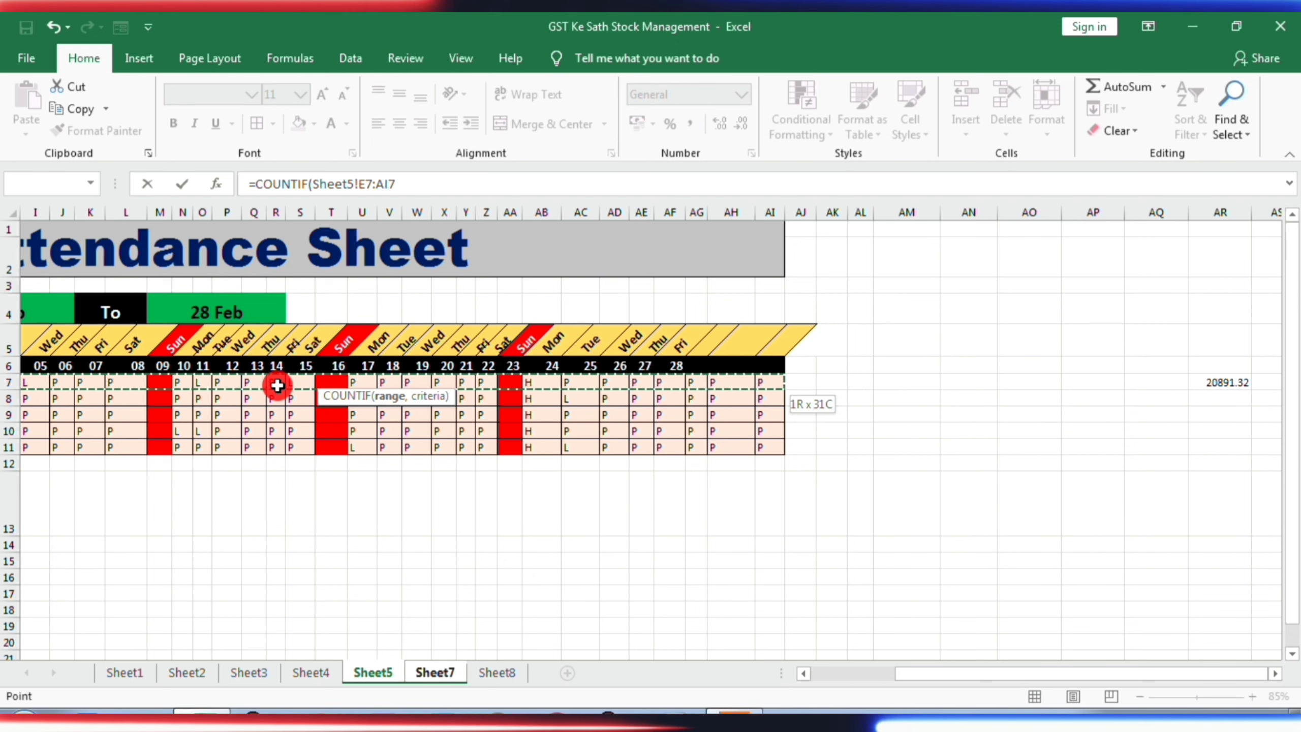
pyautogui.write(',"')
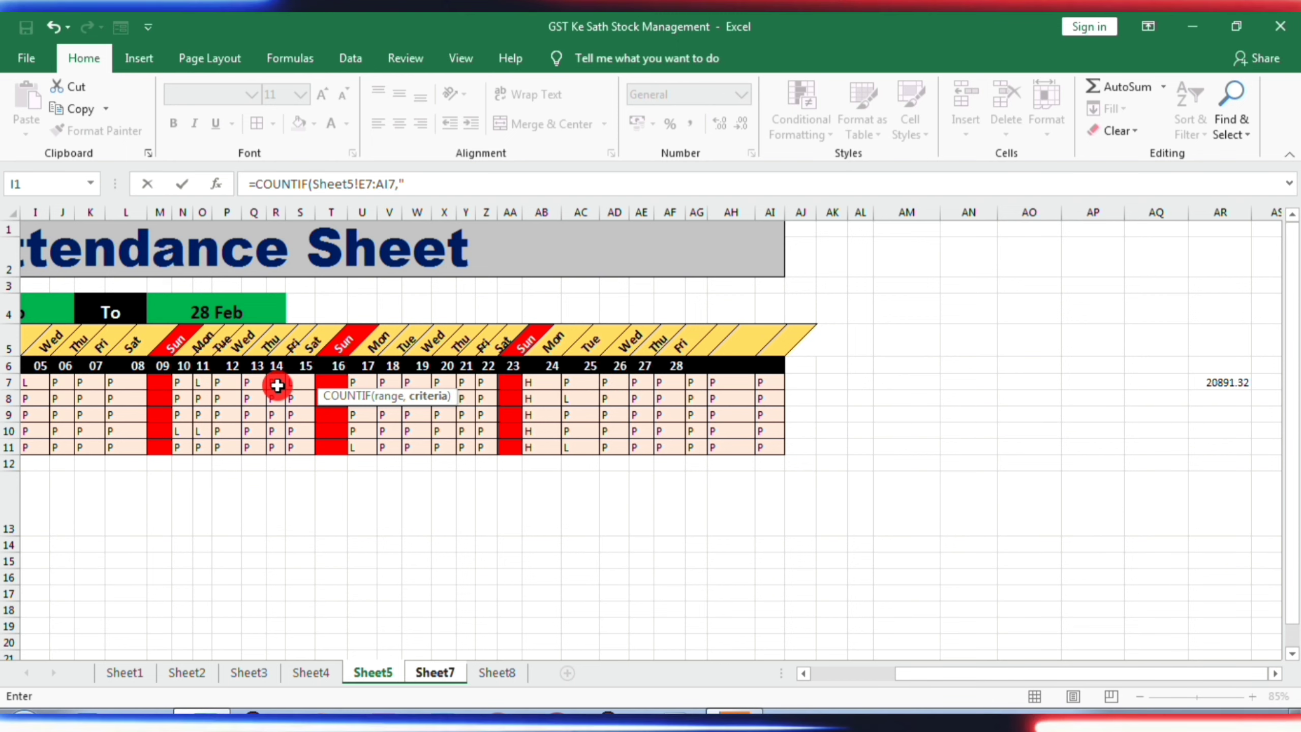
pyautogui.write('L')
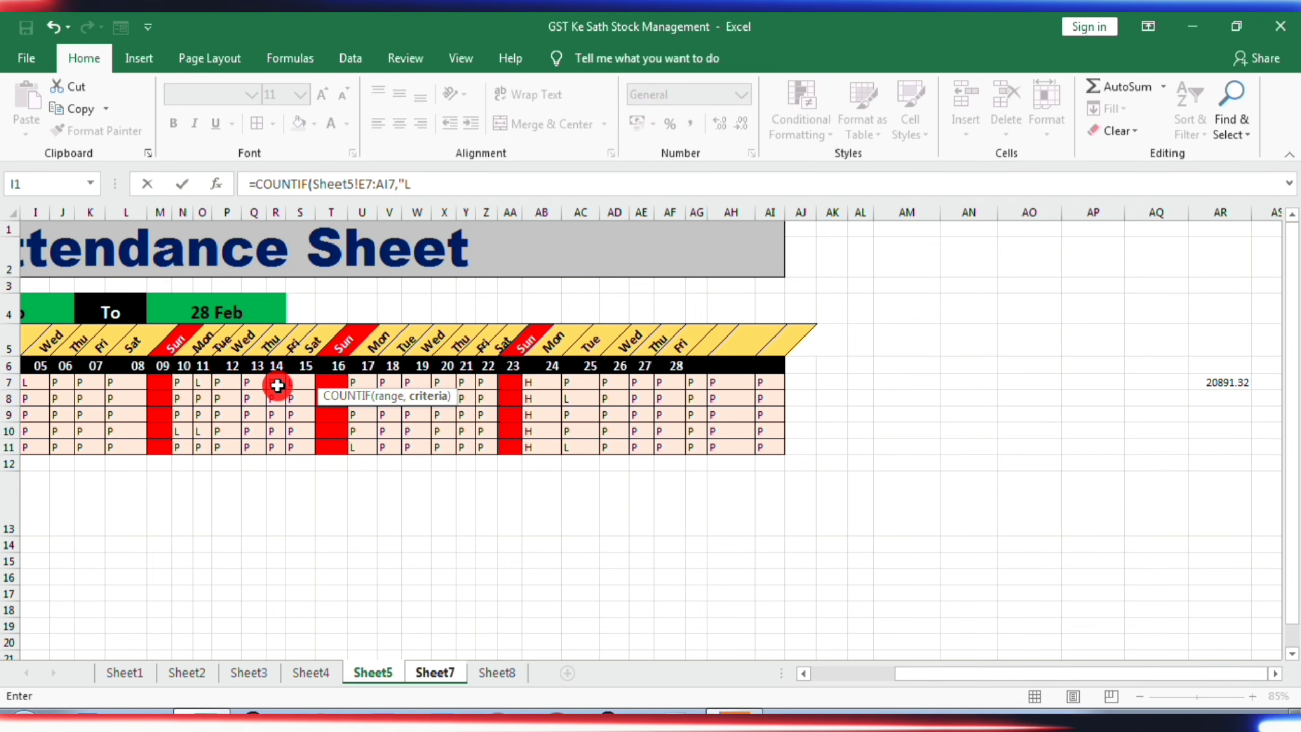
pyautogui.write('"')
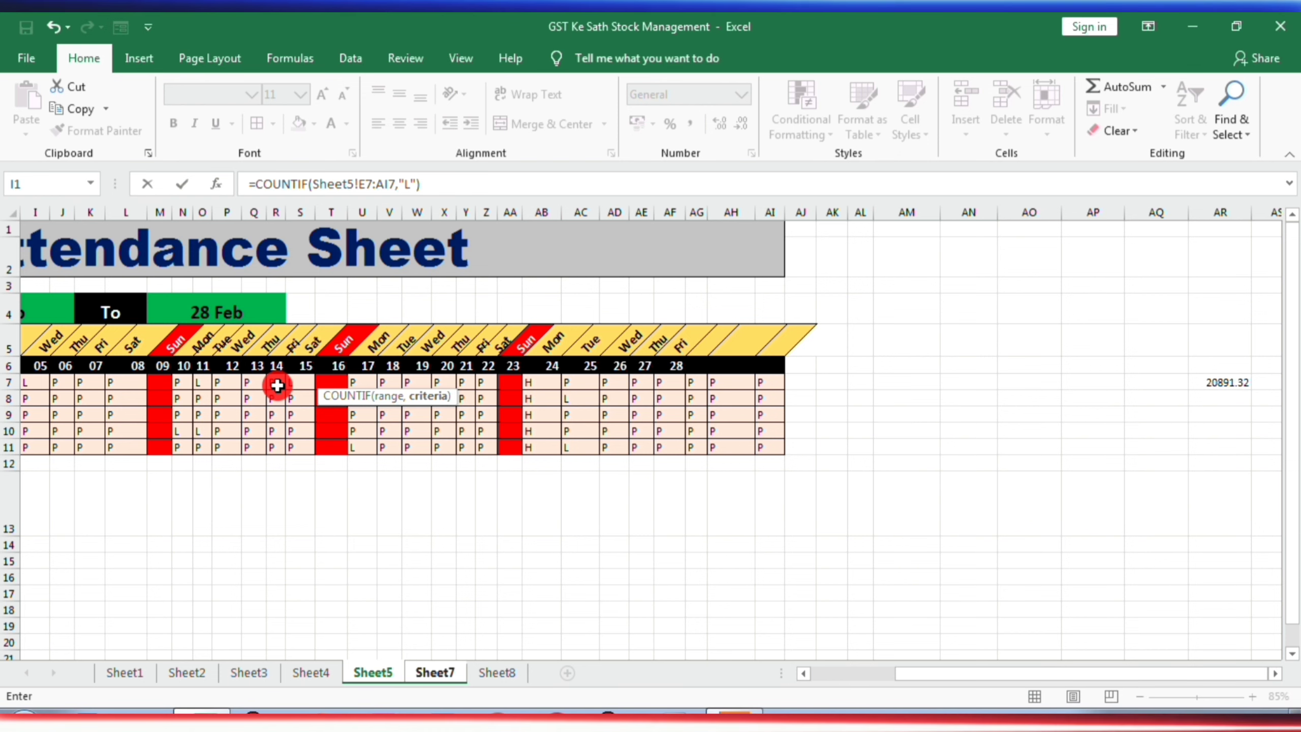
pyautogui.press('Return')
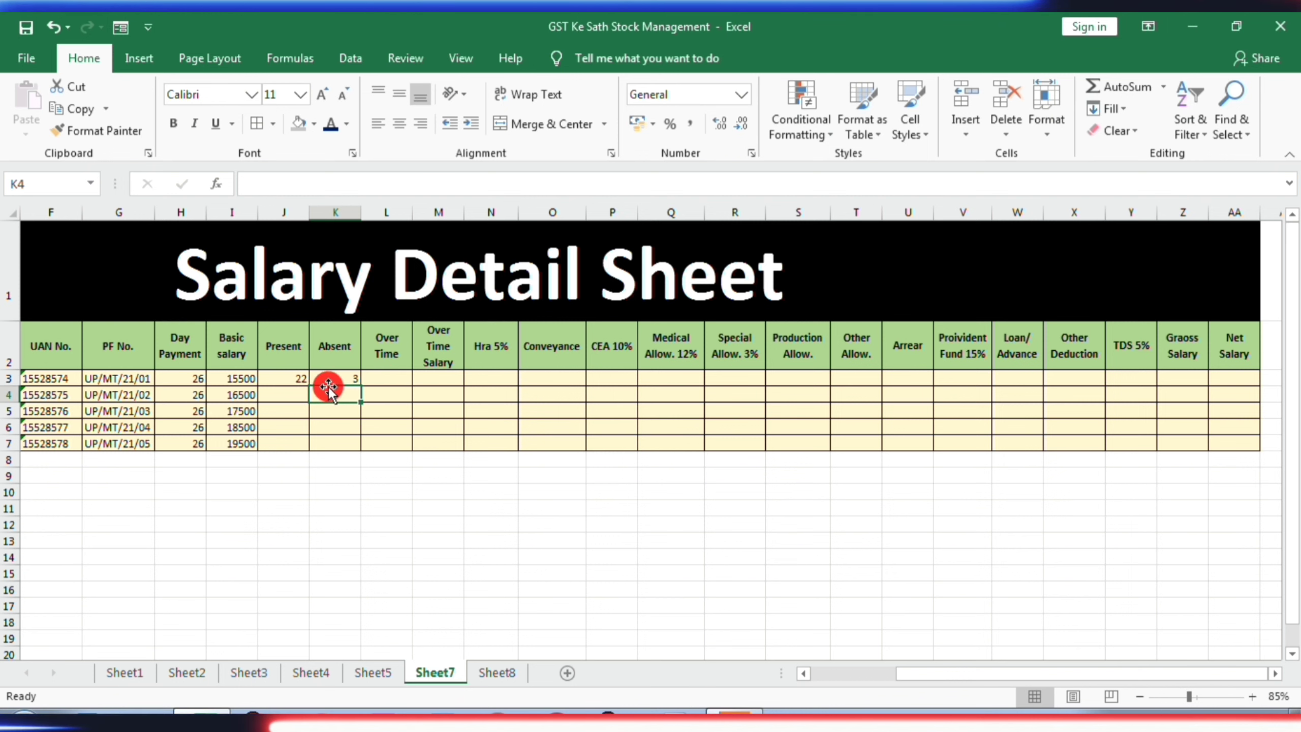
# - Copy the Present and Absent formulas from J3:K3 to the other four employees in J4:K7
pyautogui.click(283, 377)
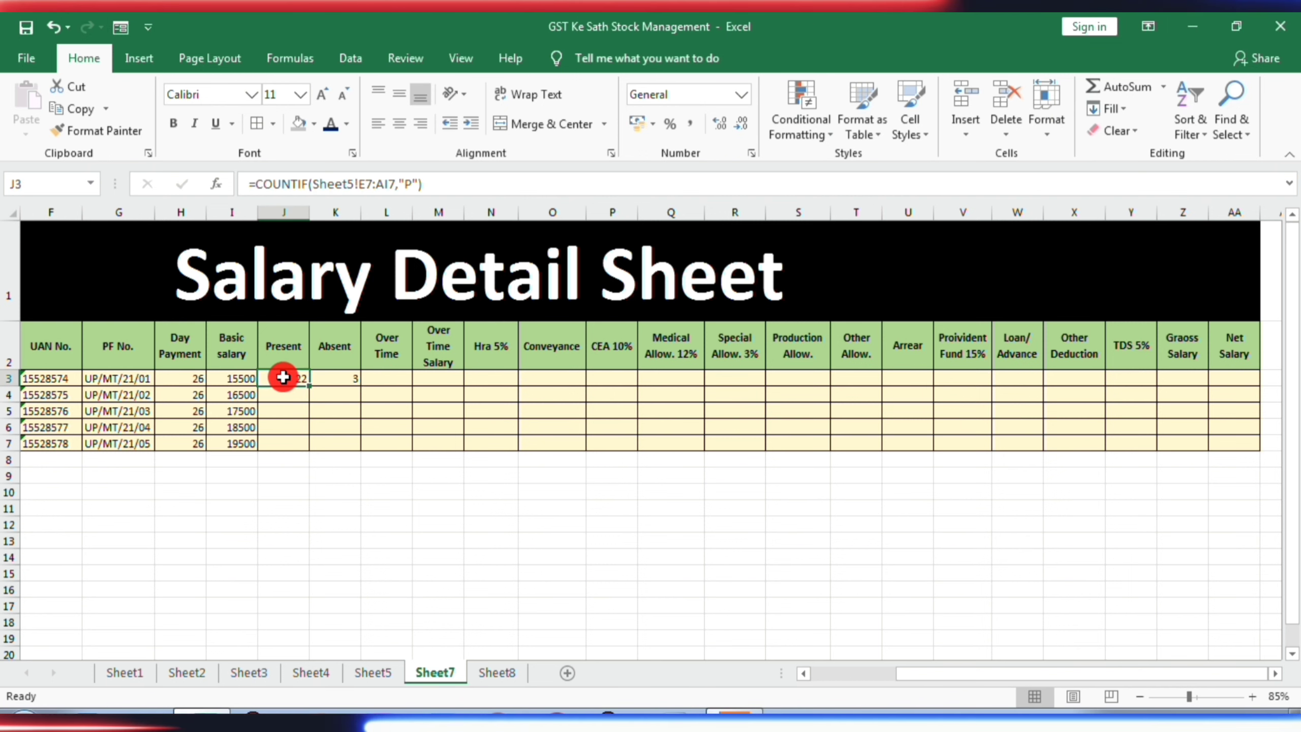
pyautogui.moveTo(283, 378); pyautogui.dragTo(334, 379)
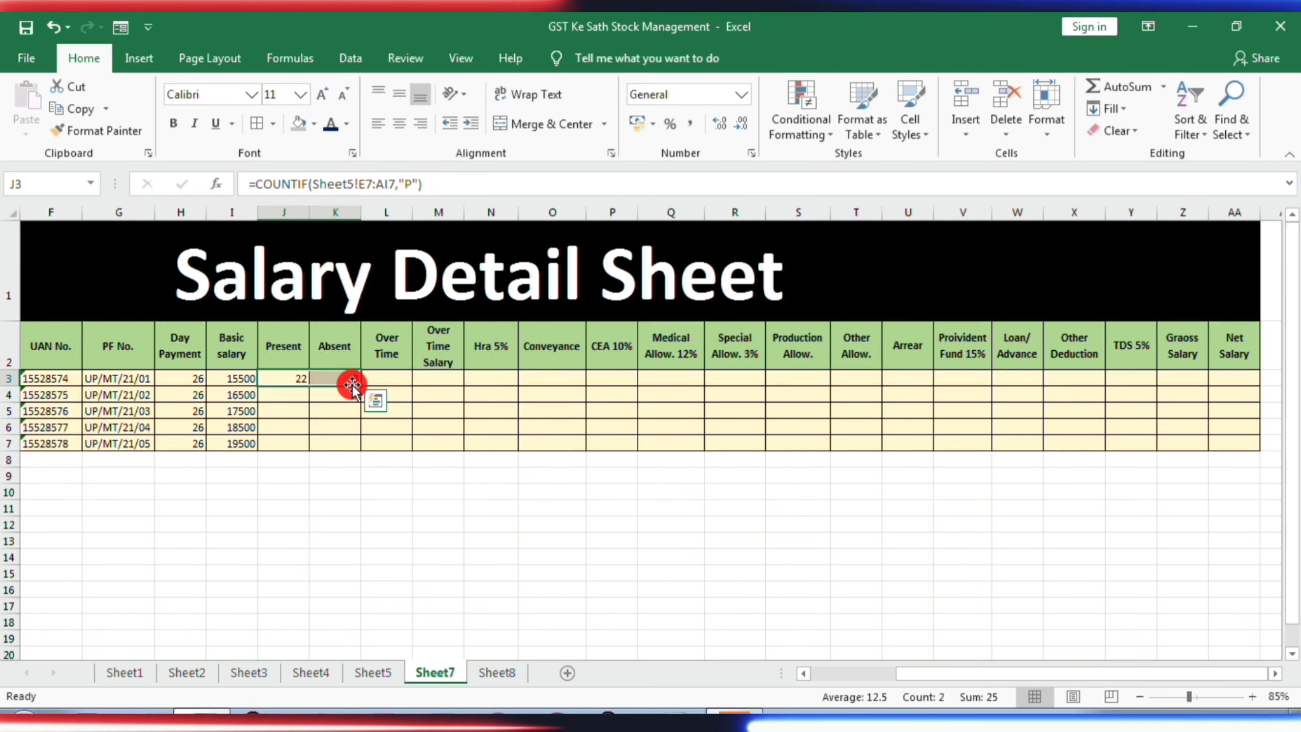
pyautogui.hotkey('ctrl', 'c')
pyautogui.press('Down')
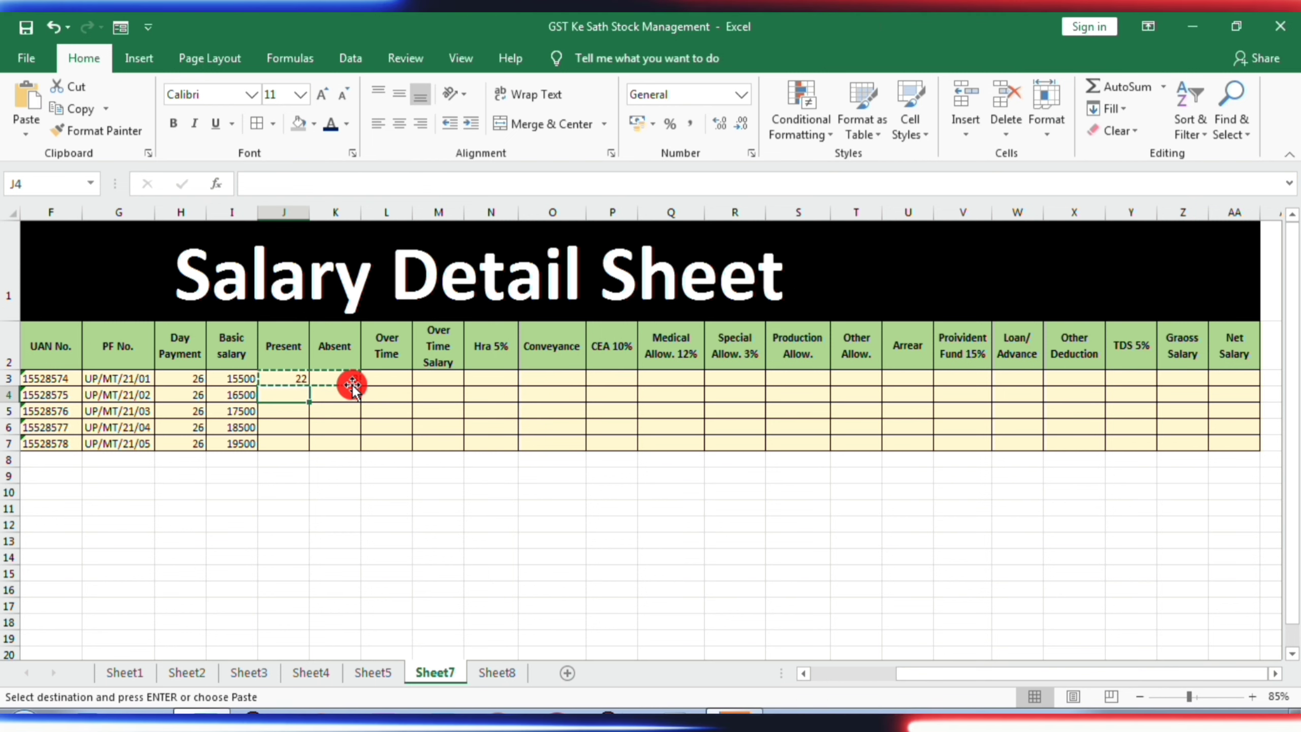
pyautogui.hotkey('shift', 'Right')
pyautogui.hotkey('shift', 'Down')
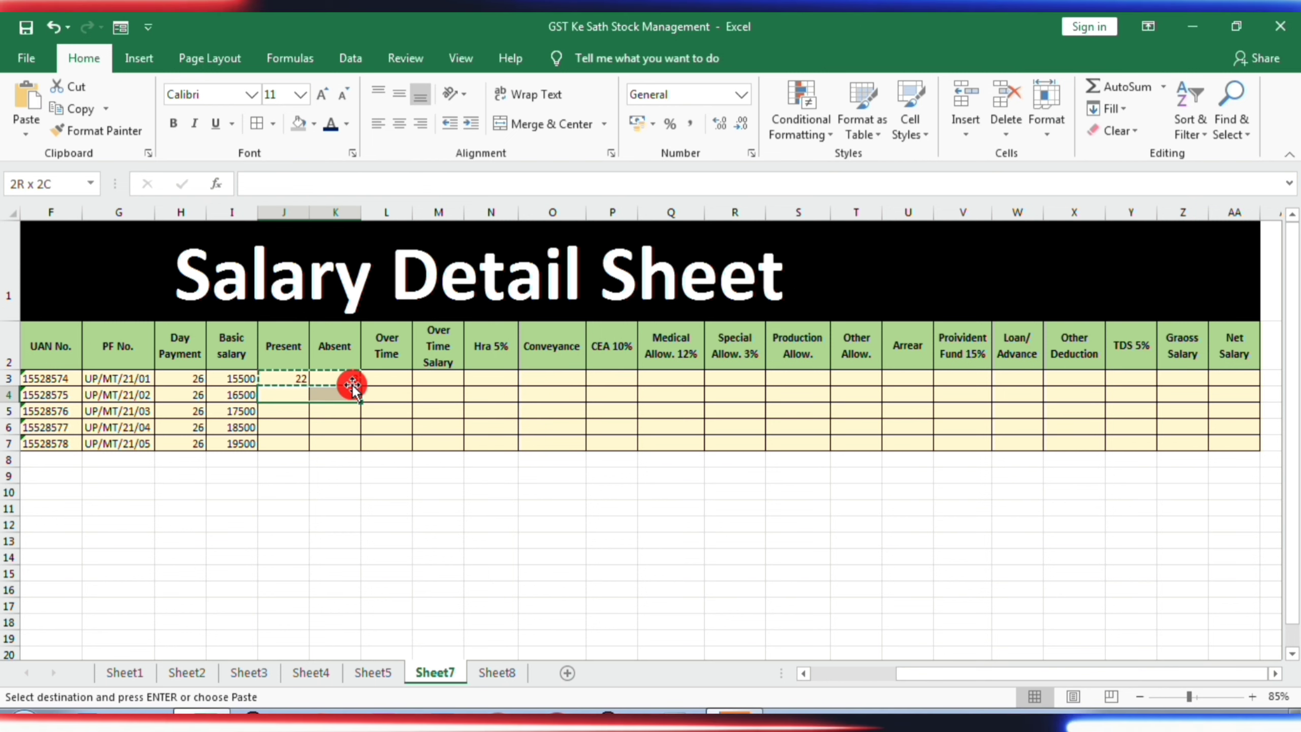
pyautogui.hotkey('shift', 'Down')
pyautogui.hotkey('shift', 'Down')
pyautogui.hotkey('ctrl', 'v')
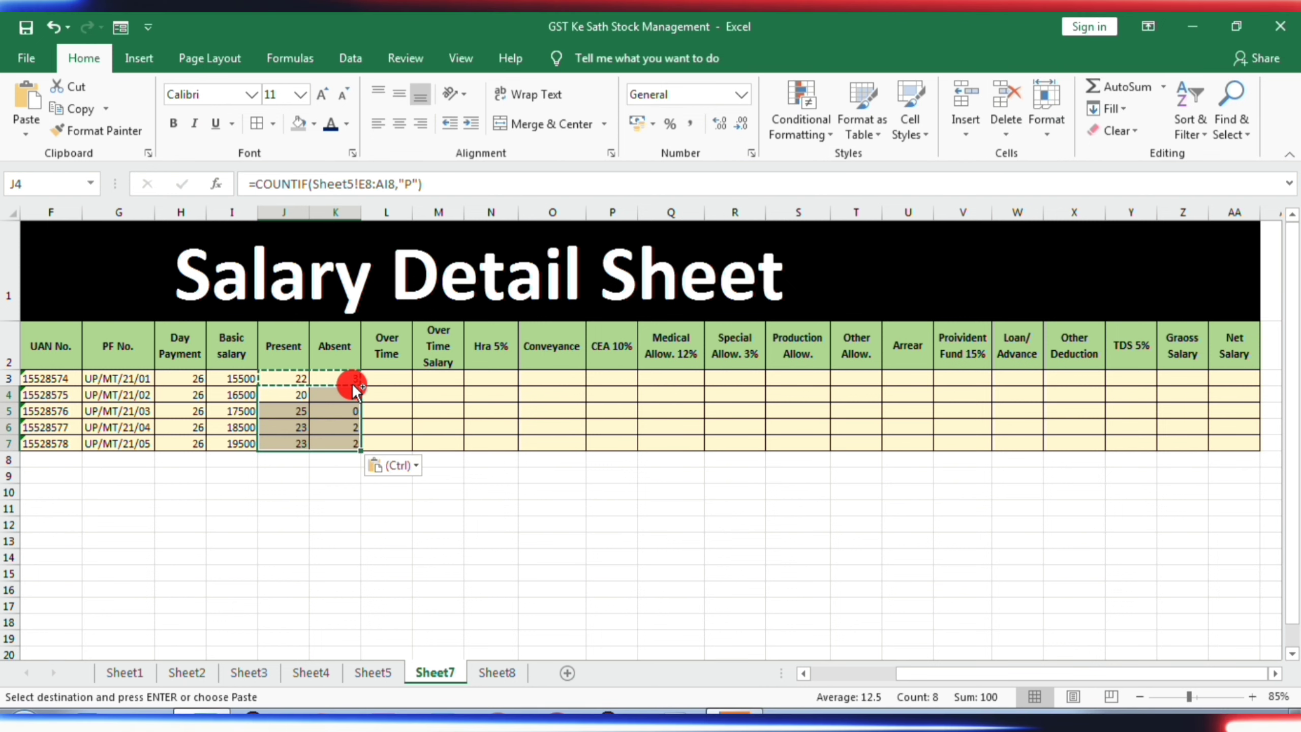
# - Enter the Over Time values 10, 12, 14, 16 and 18 for the five employees in L3:L7
pyautogui.click(392, 379)
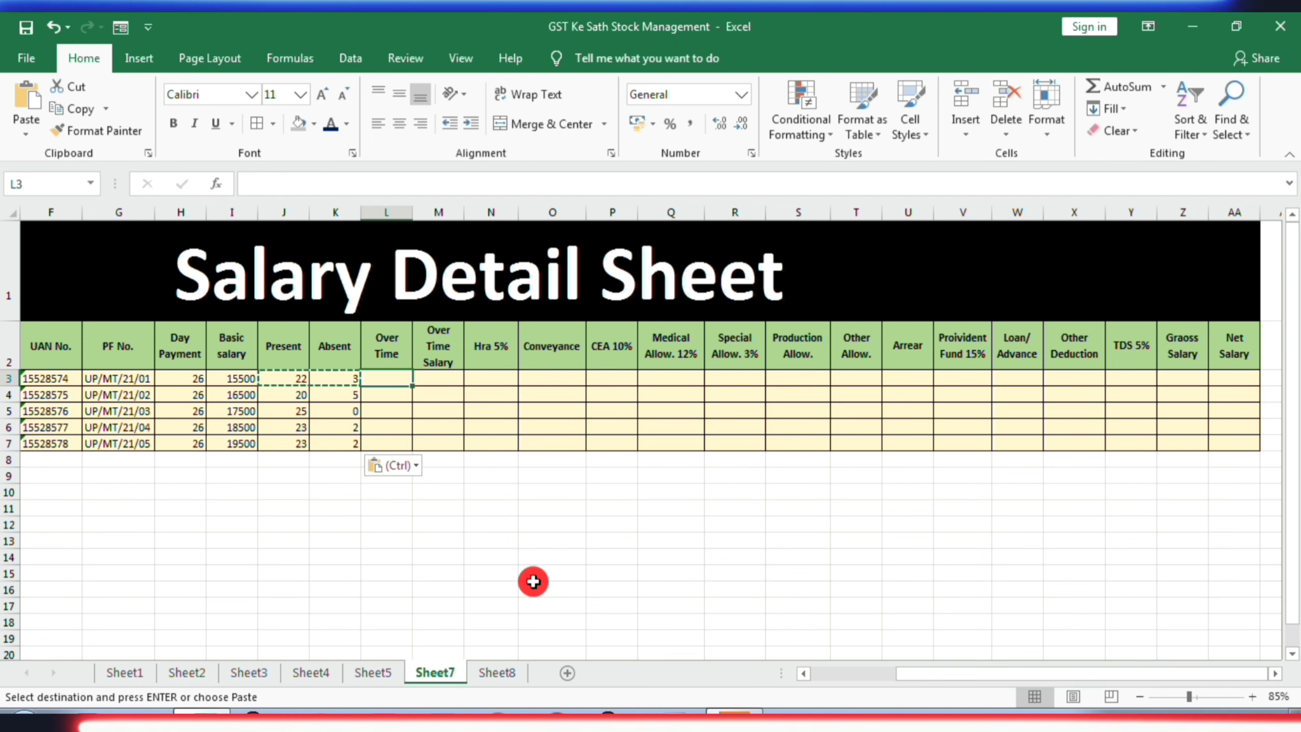
pyautogui.write('10')
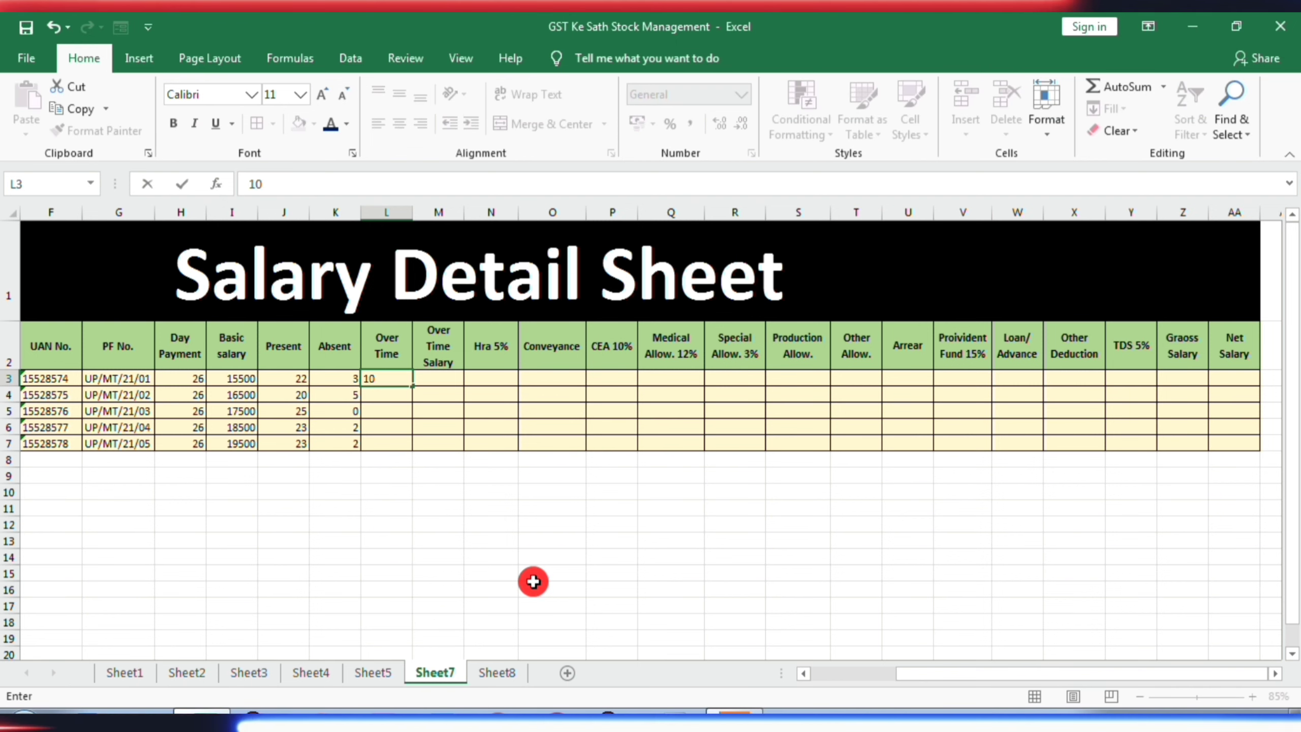
pyautogui.press('Return')
pyautogui.write('12')
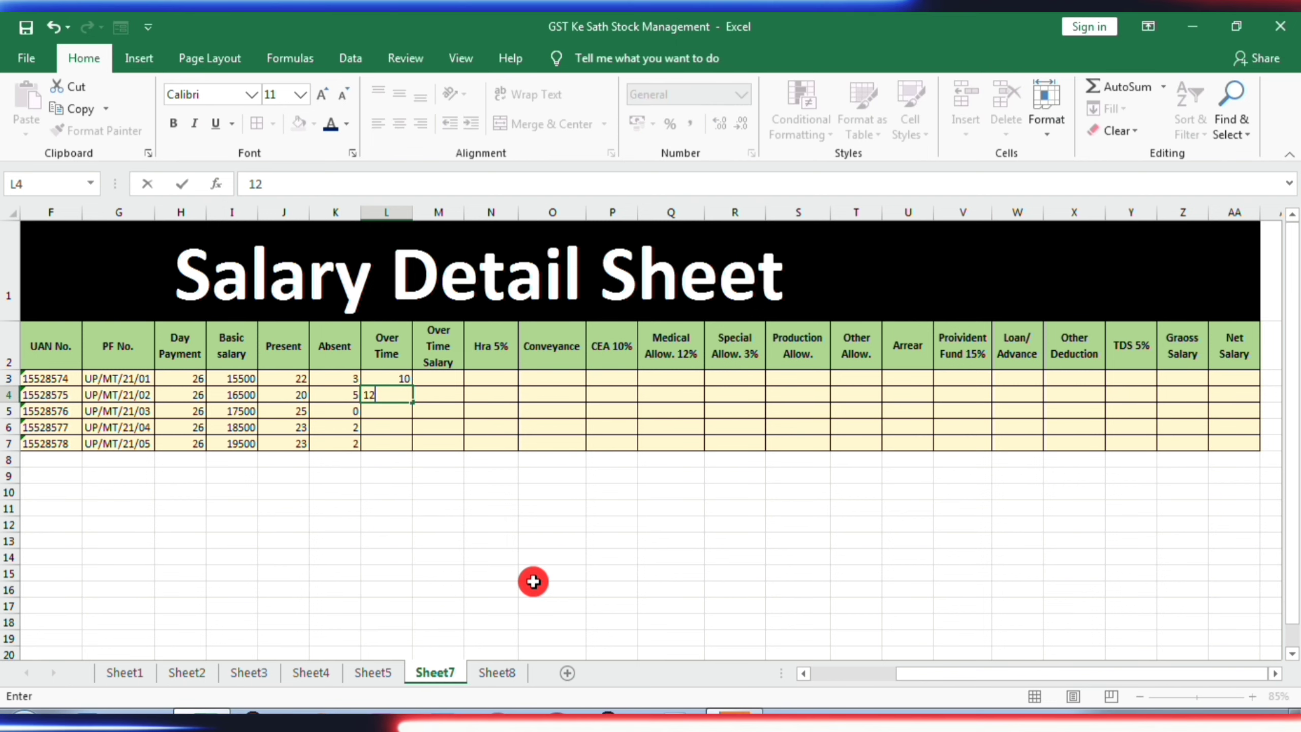
pyautogui.press('Return')
pyautogui.write('14')
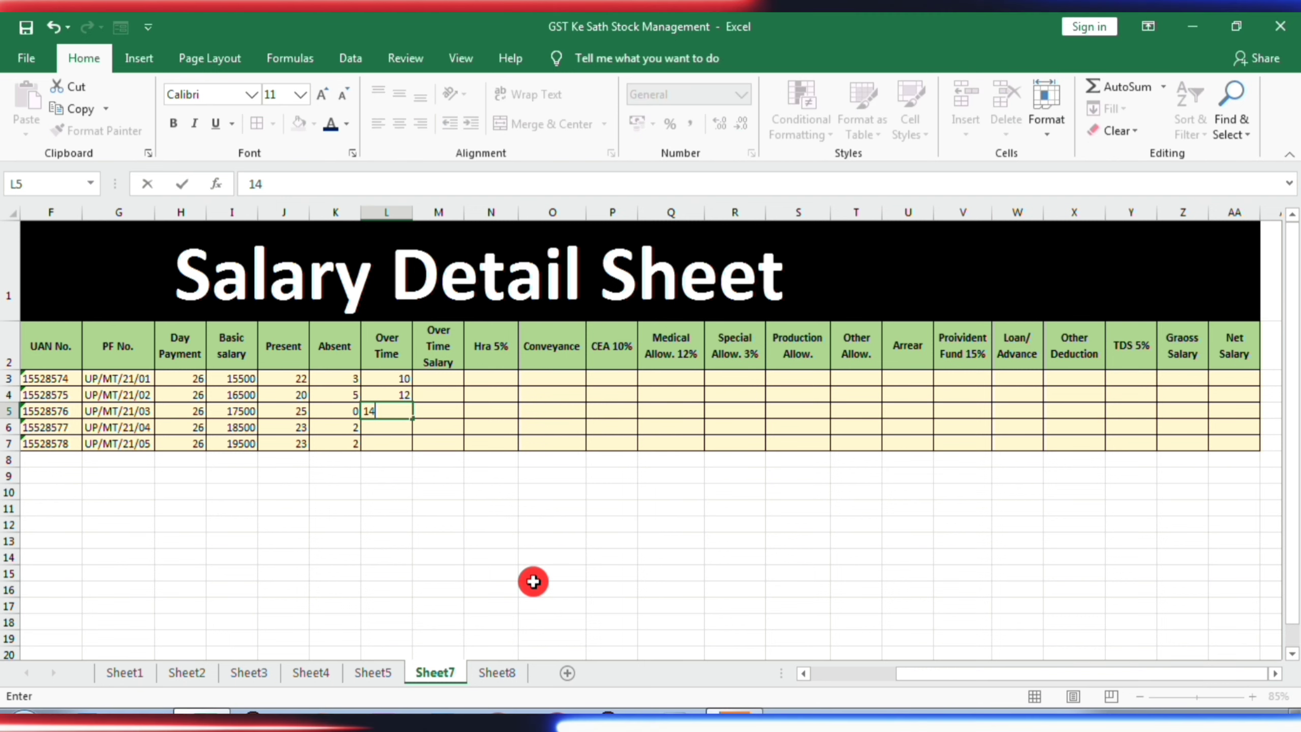
pyautogui.press('Return')
pyautogui.write('16')
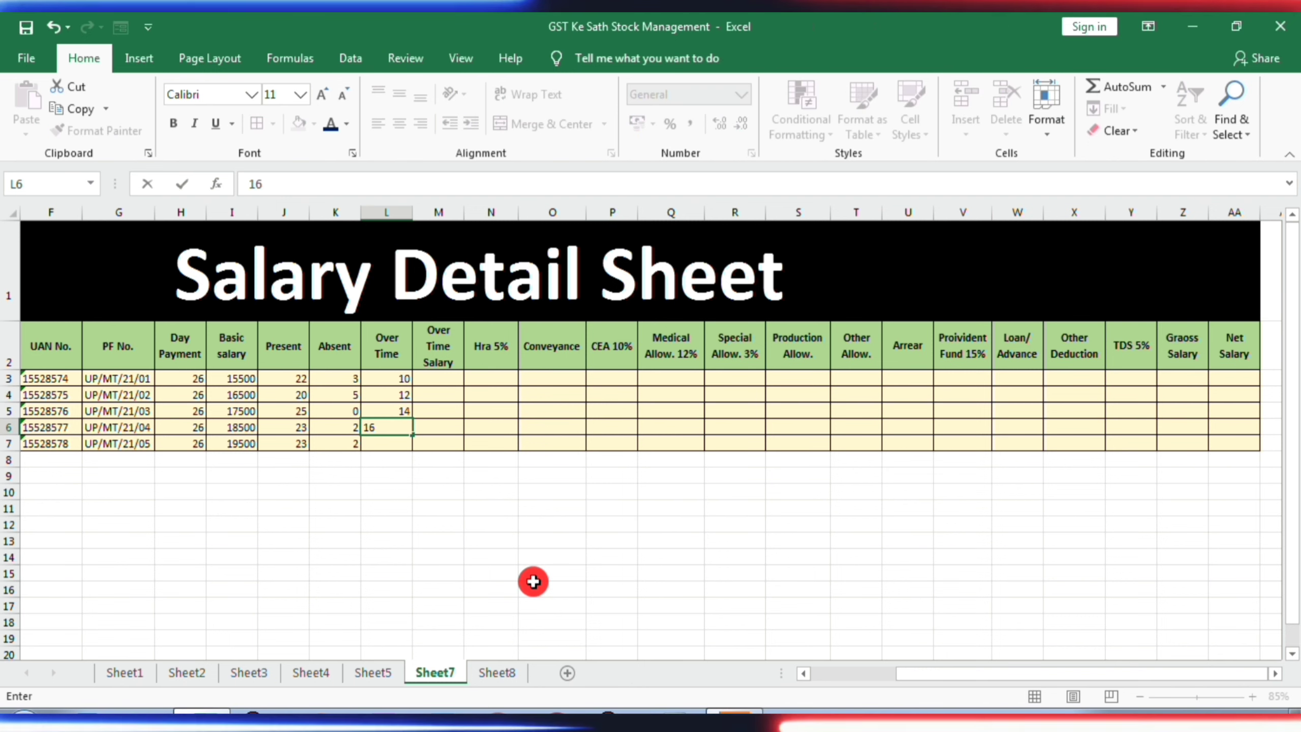
pyautogui.press('Return')
pyautogui.write('18')
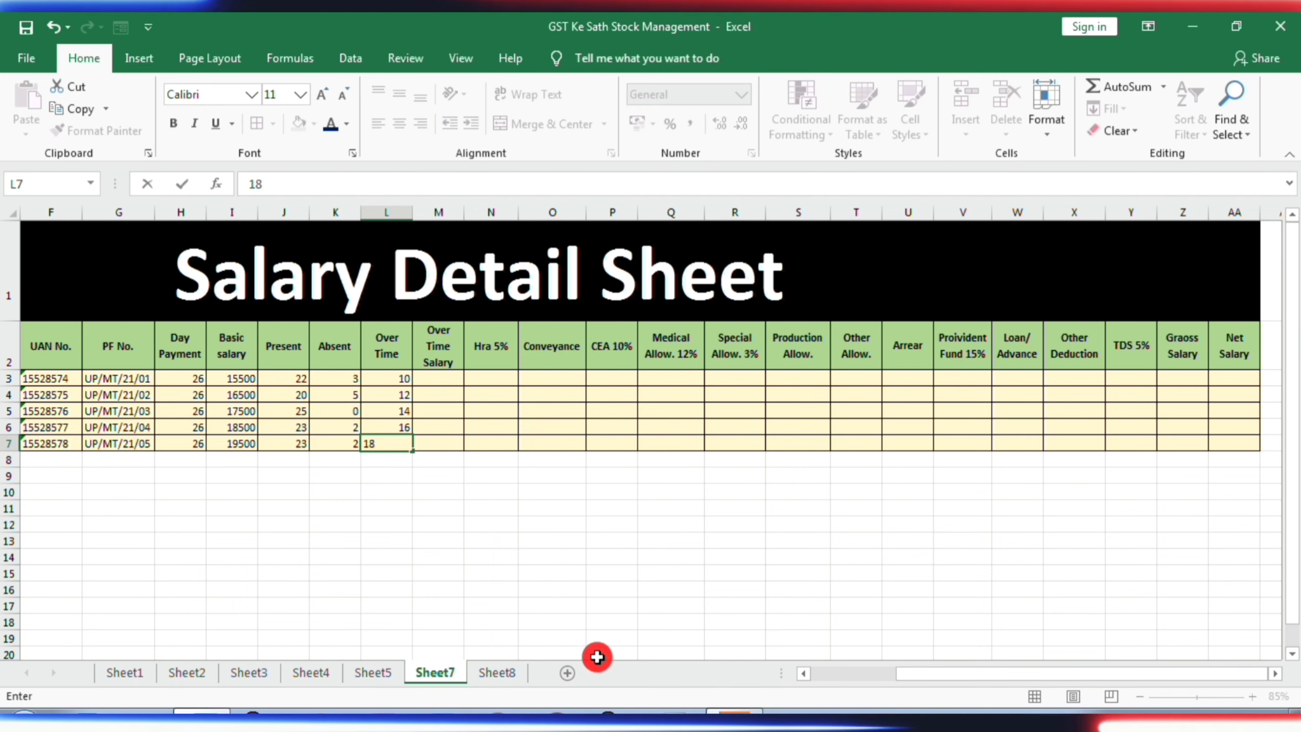
# - Calculate the first employee's Over Time Salary in M3 with the formula =SUM(I3/26/8*L3)
pyautogui.click(437, 378)
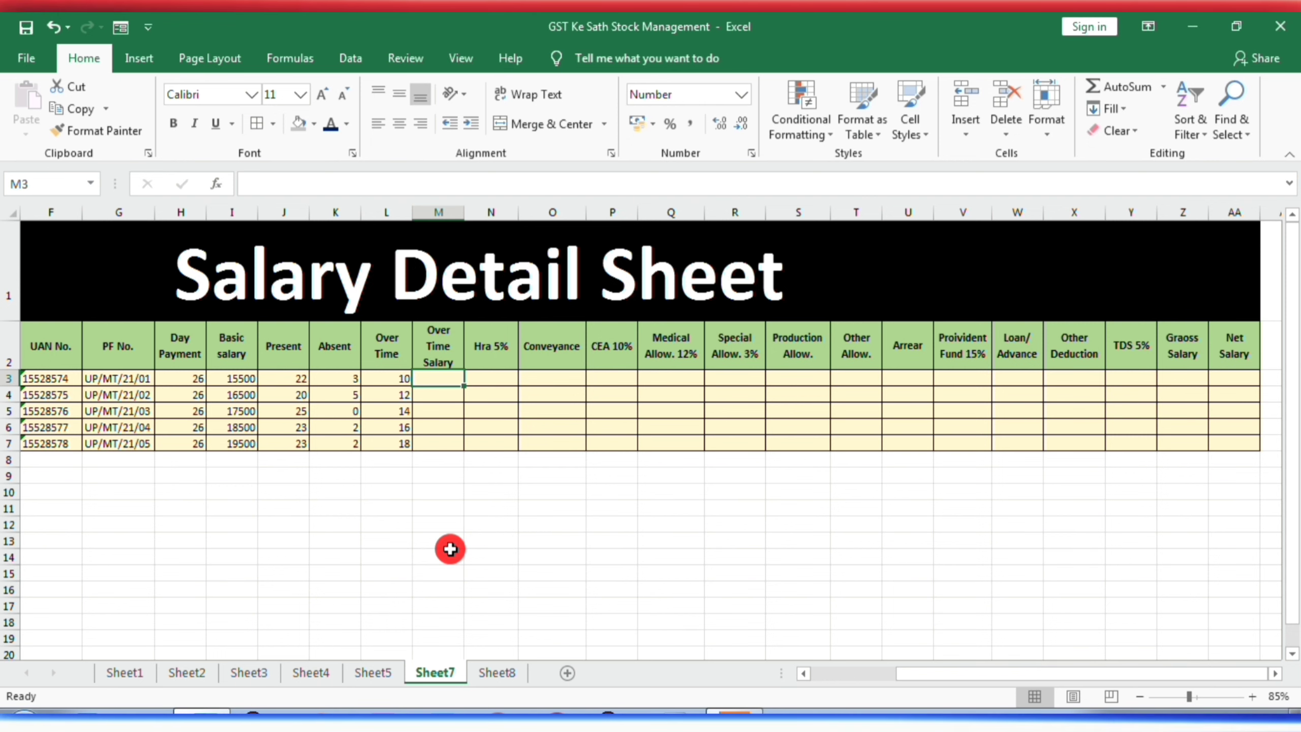
pyautogui.write('=')
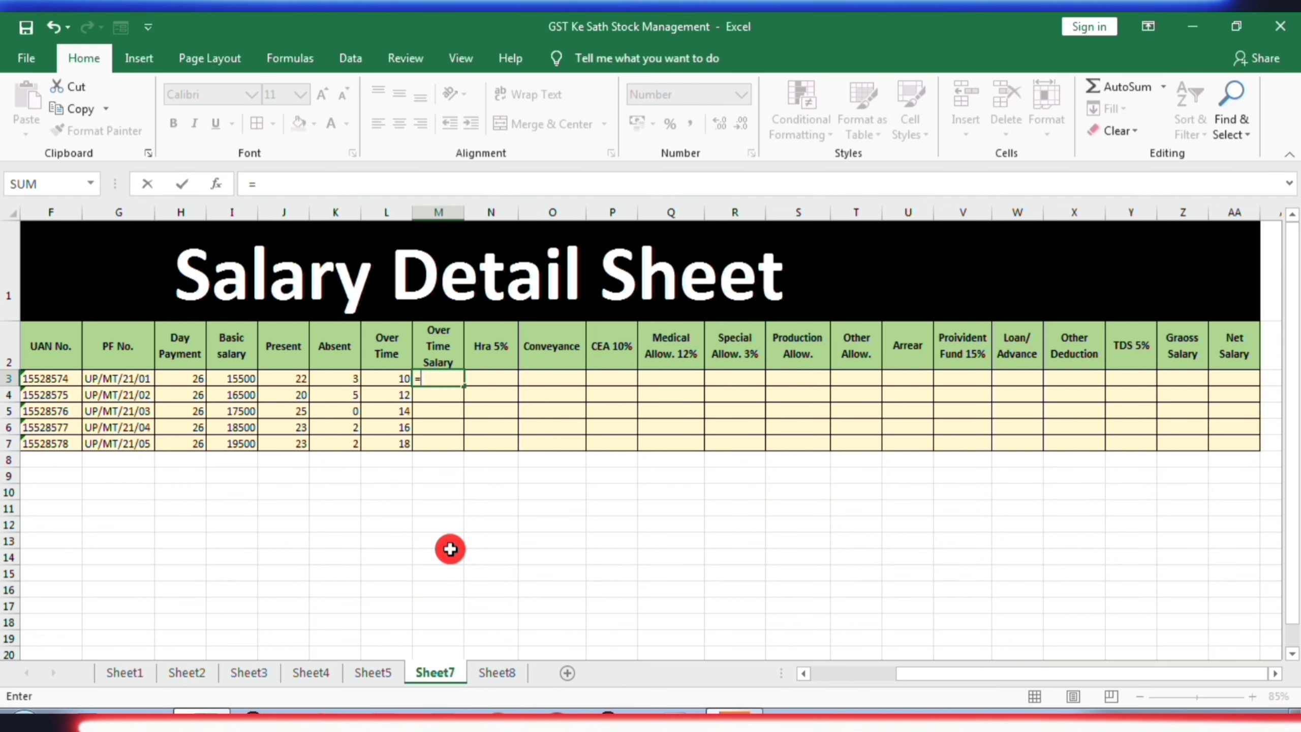
pyautogui.write('sum')
pyautogui.press('Tab')
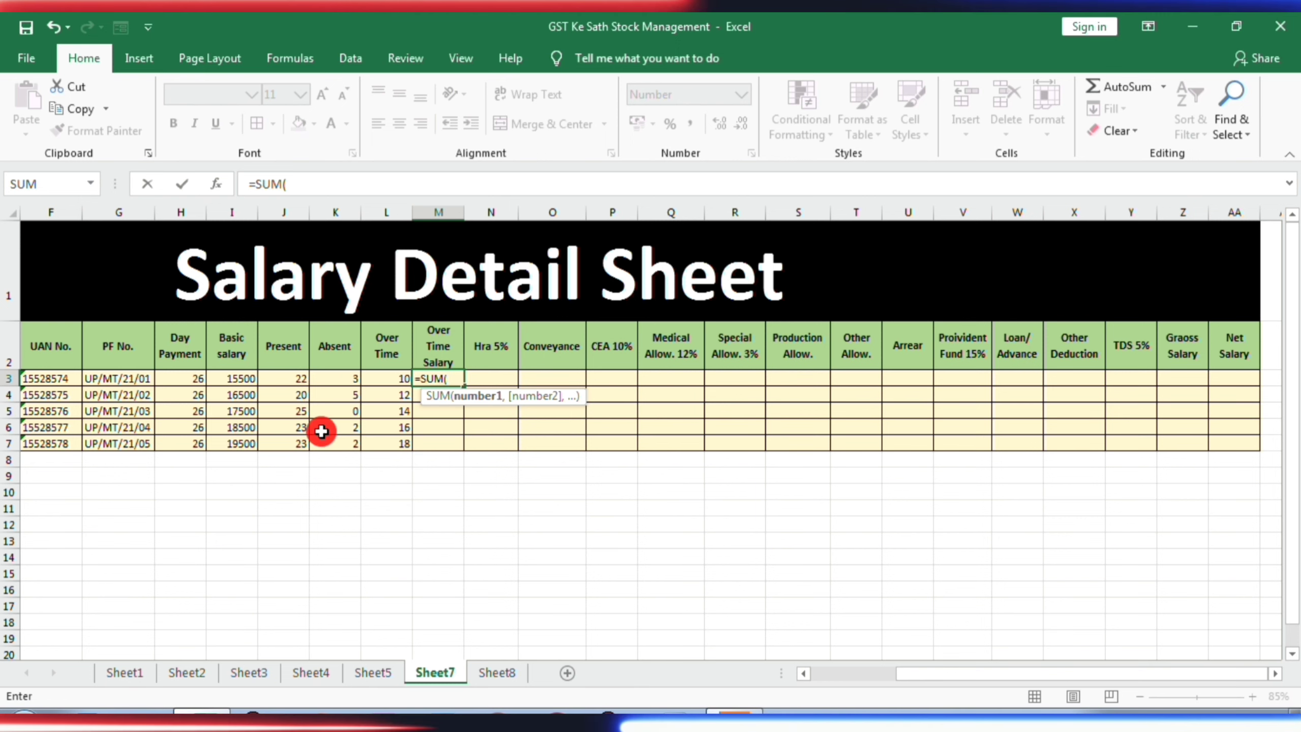
pyautogui.click(235, 382)
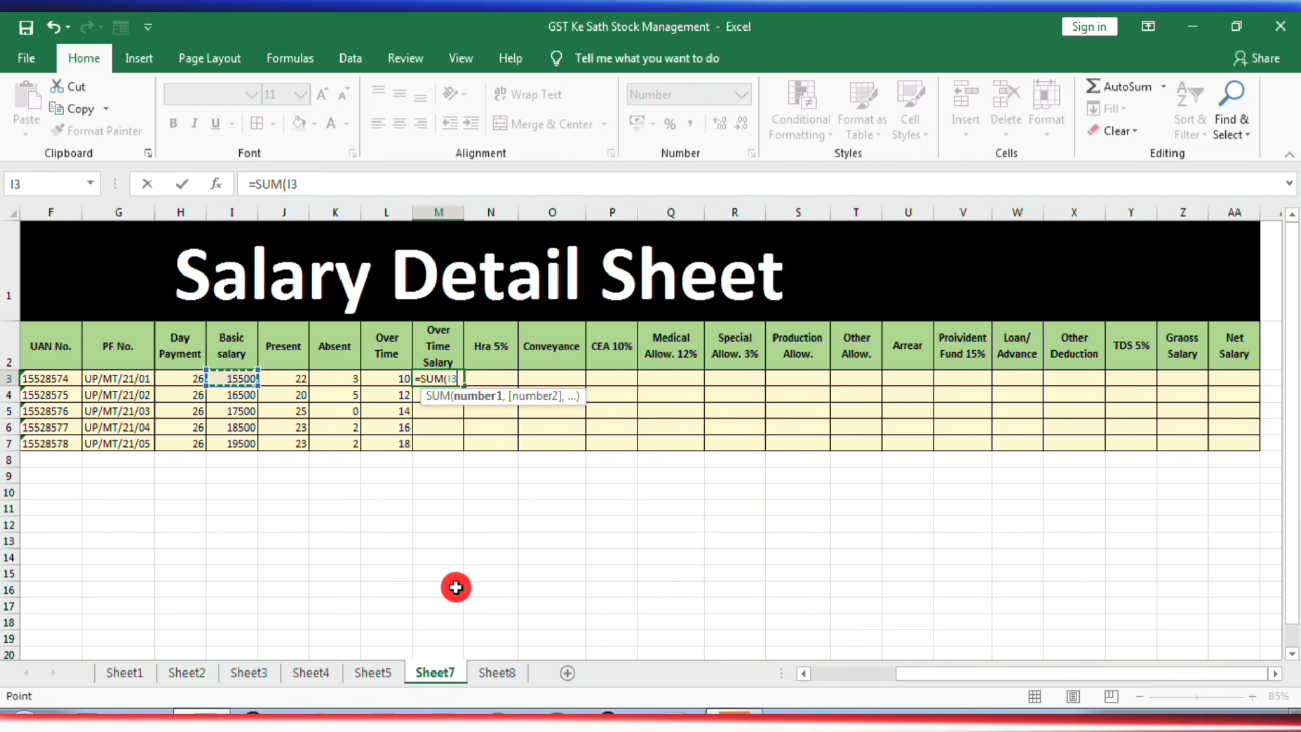
pyautogui.write('/26/8')
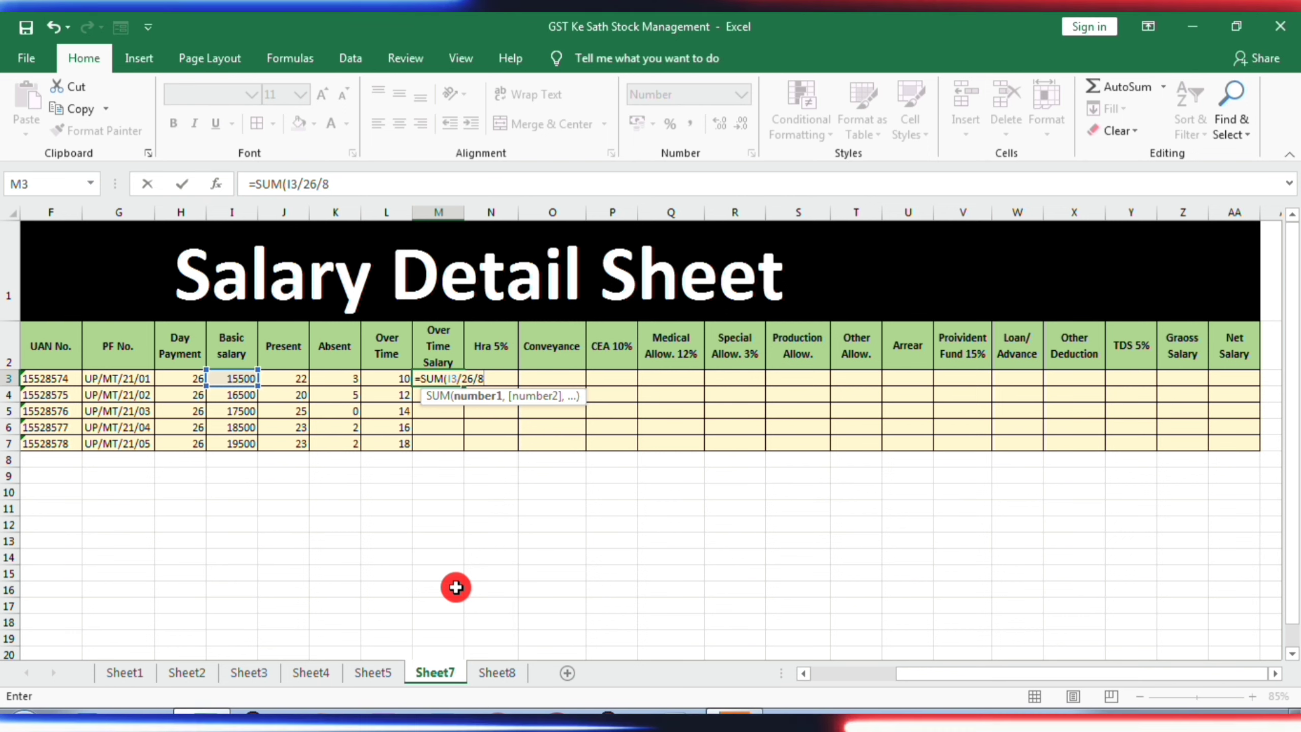
pyautogui.write('*')
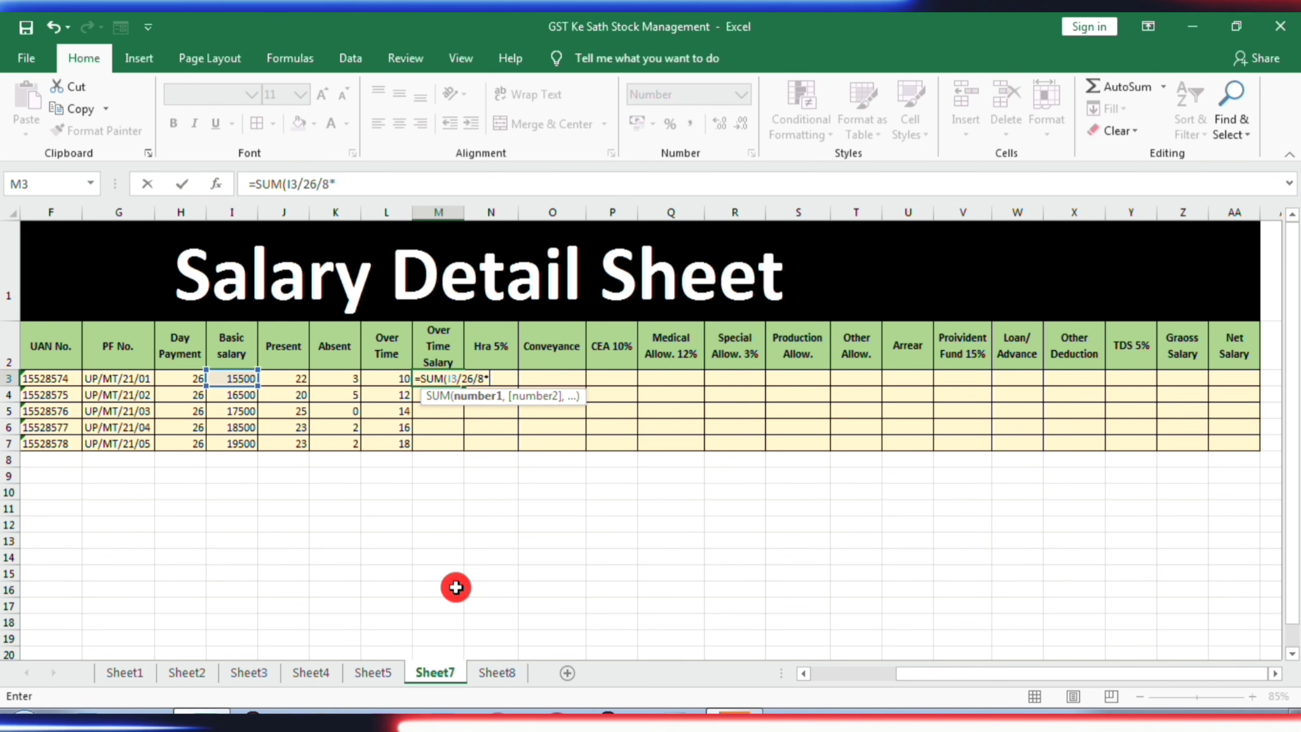
pyautogui.click(386, 382)
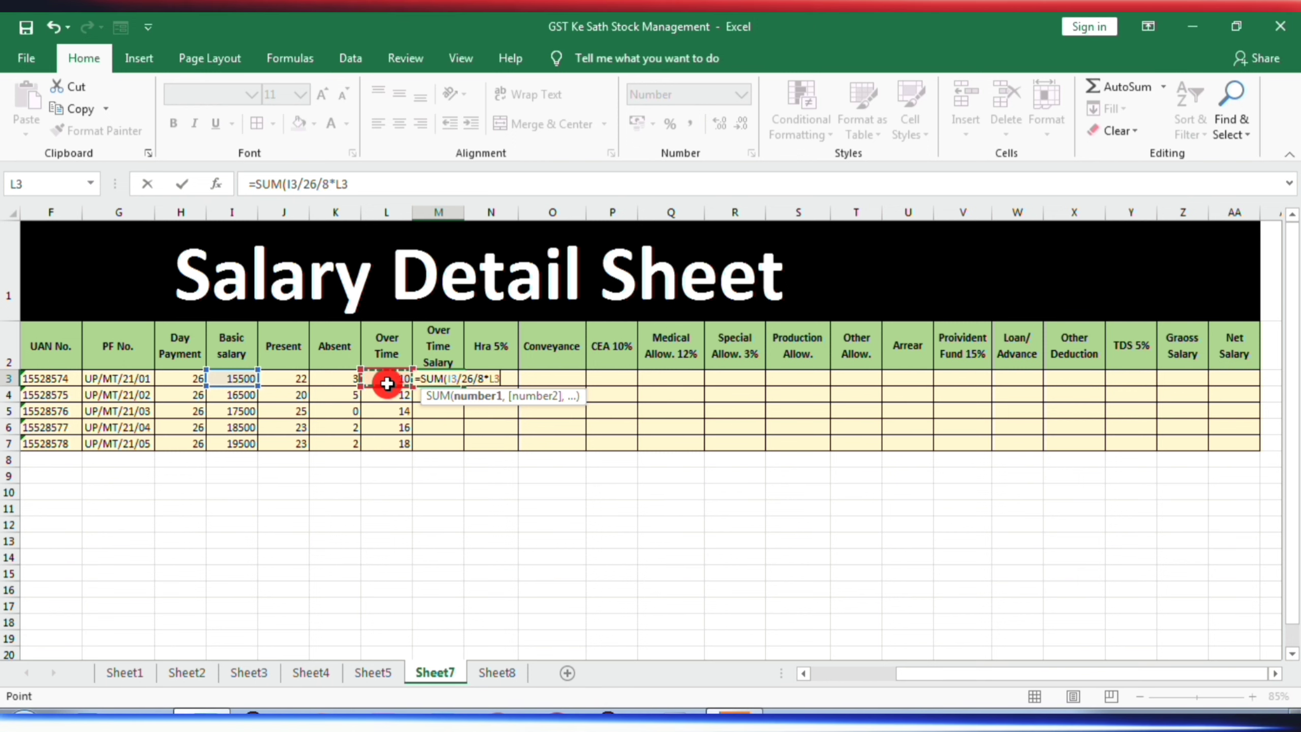
pyautogui.write(')')
pyautogui.press('Return')
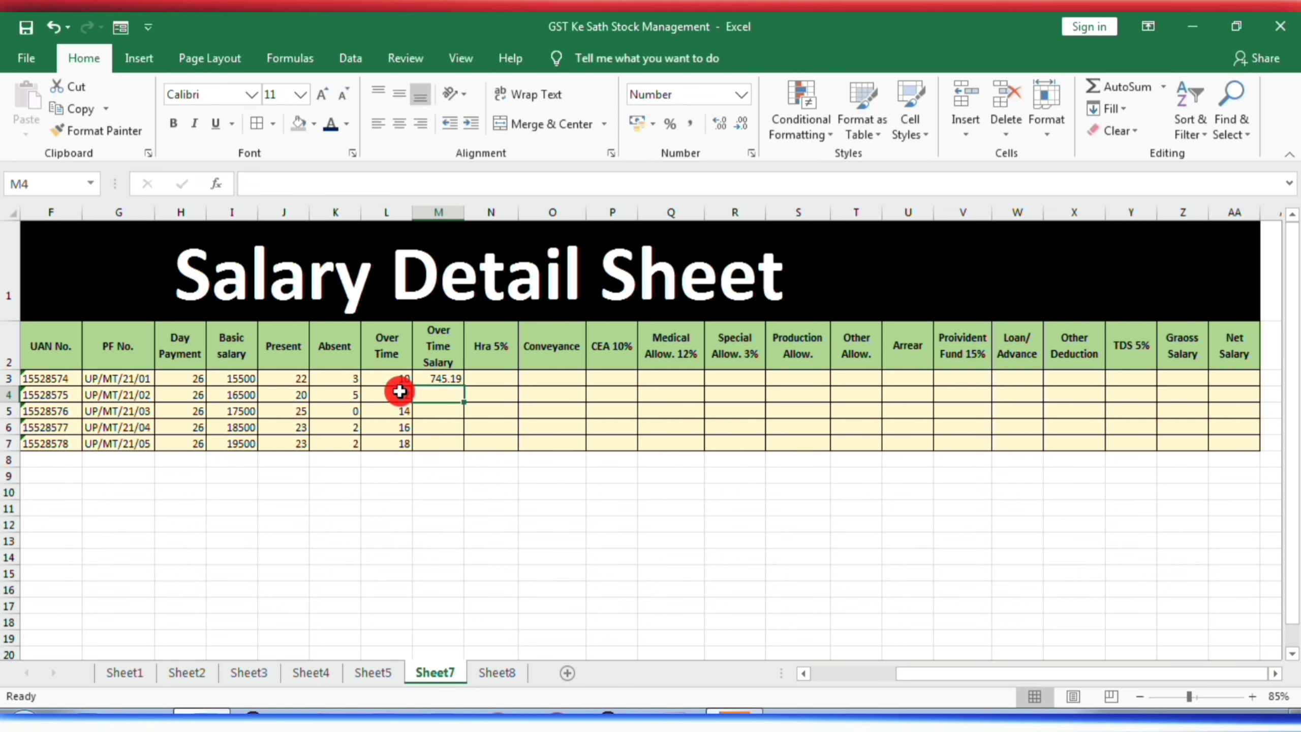
# - Calculate the first employee's Hra 5% in N3 with the formula =SUM(I3*5%)
pyautogui.click(496, 378)
pyautogui.write('=')
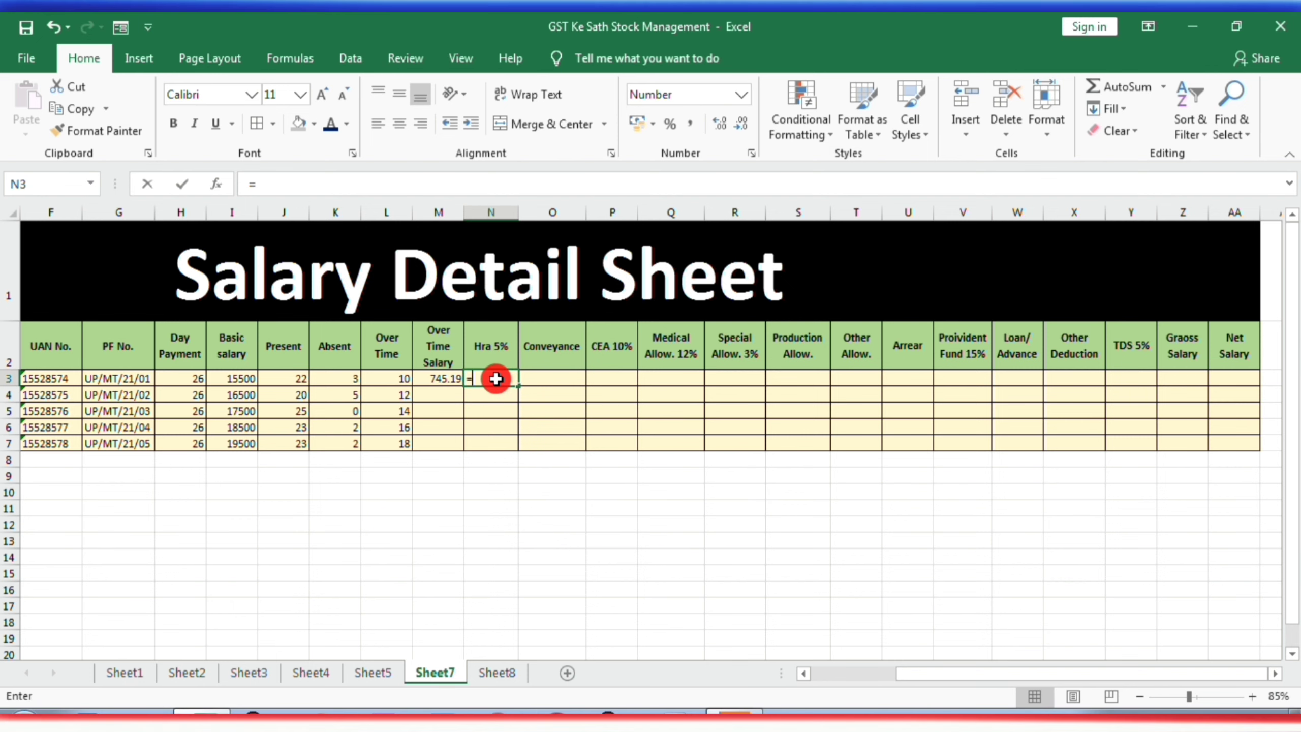
pyautogui.write('SUM(')
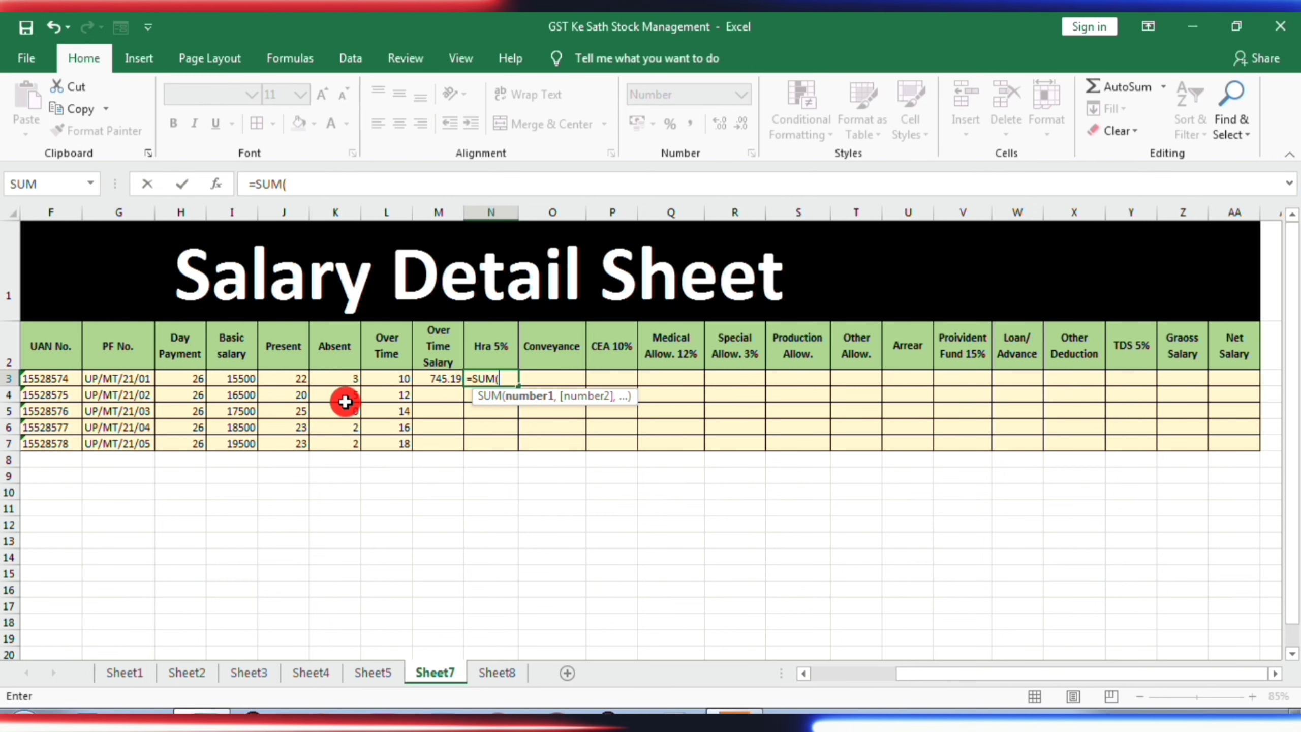
pyautogui.click(239, 380)
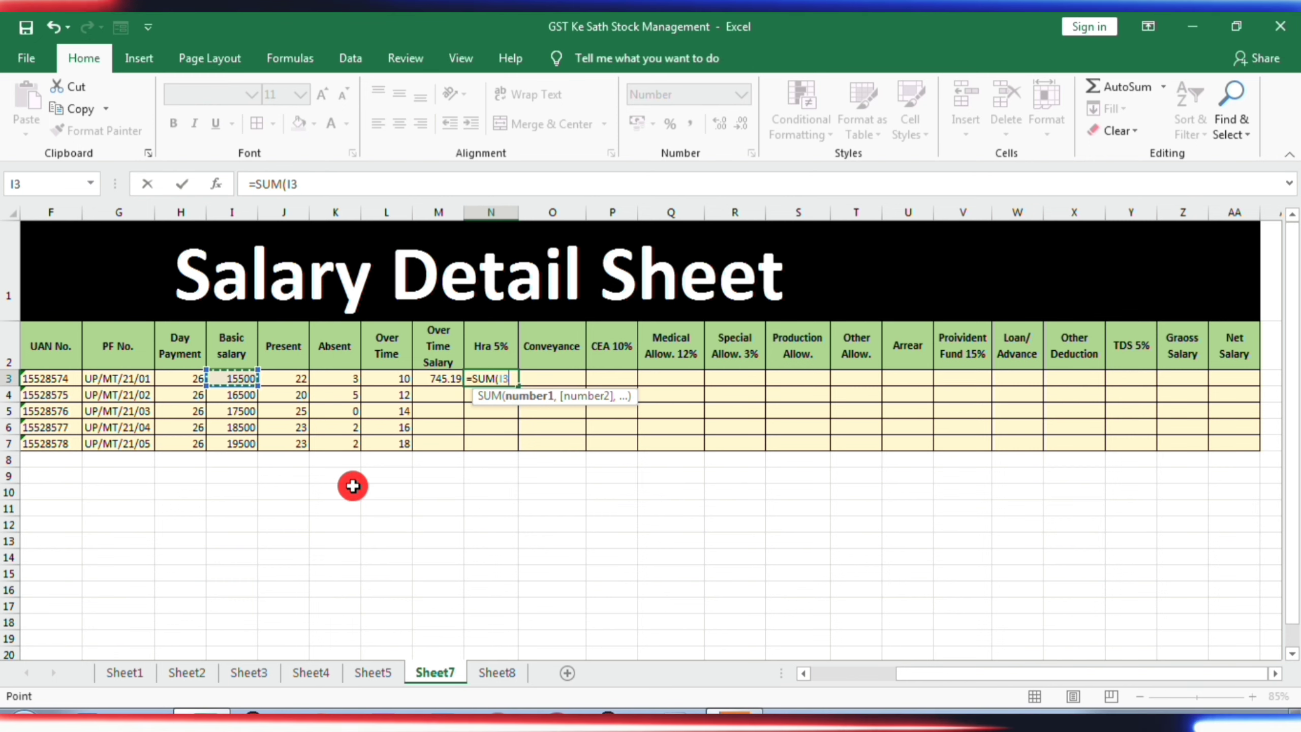
pyautogui.write('*')
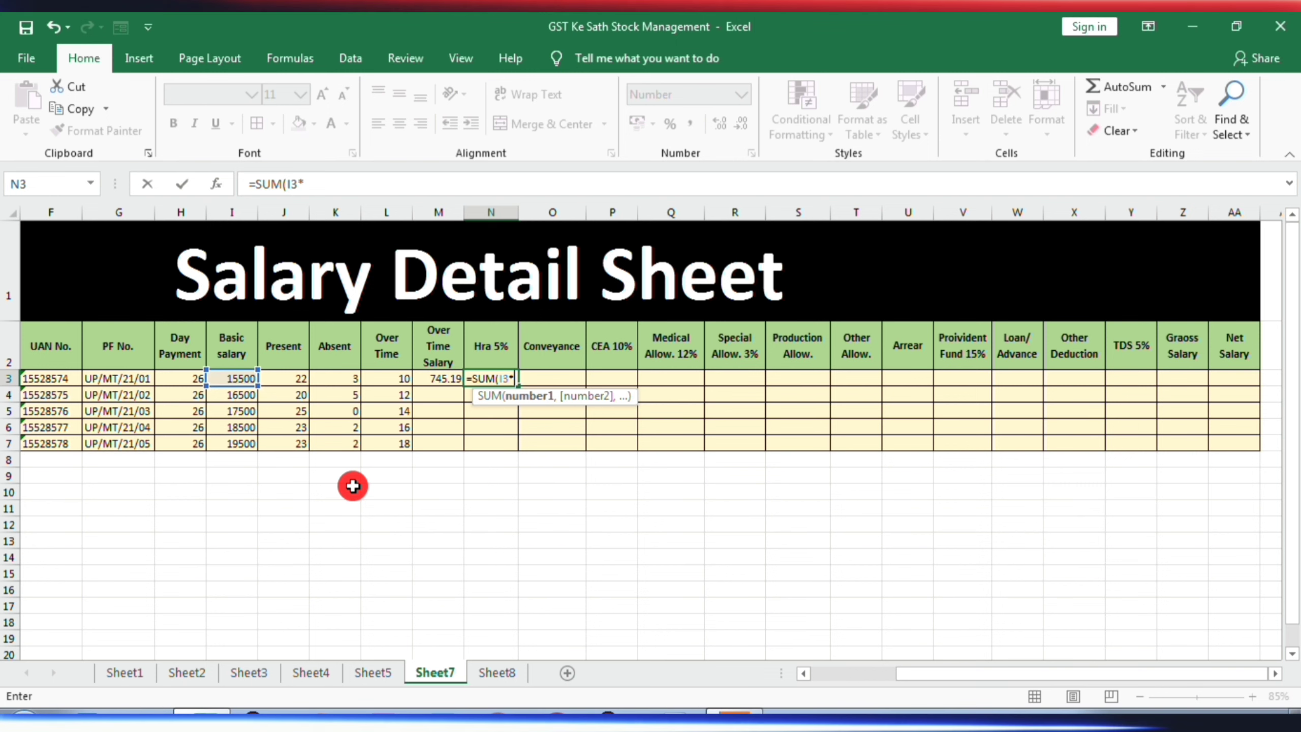
pyautogui.write('5')
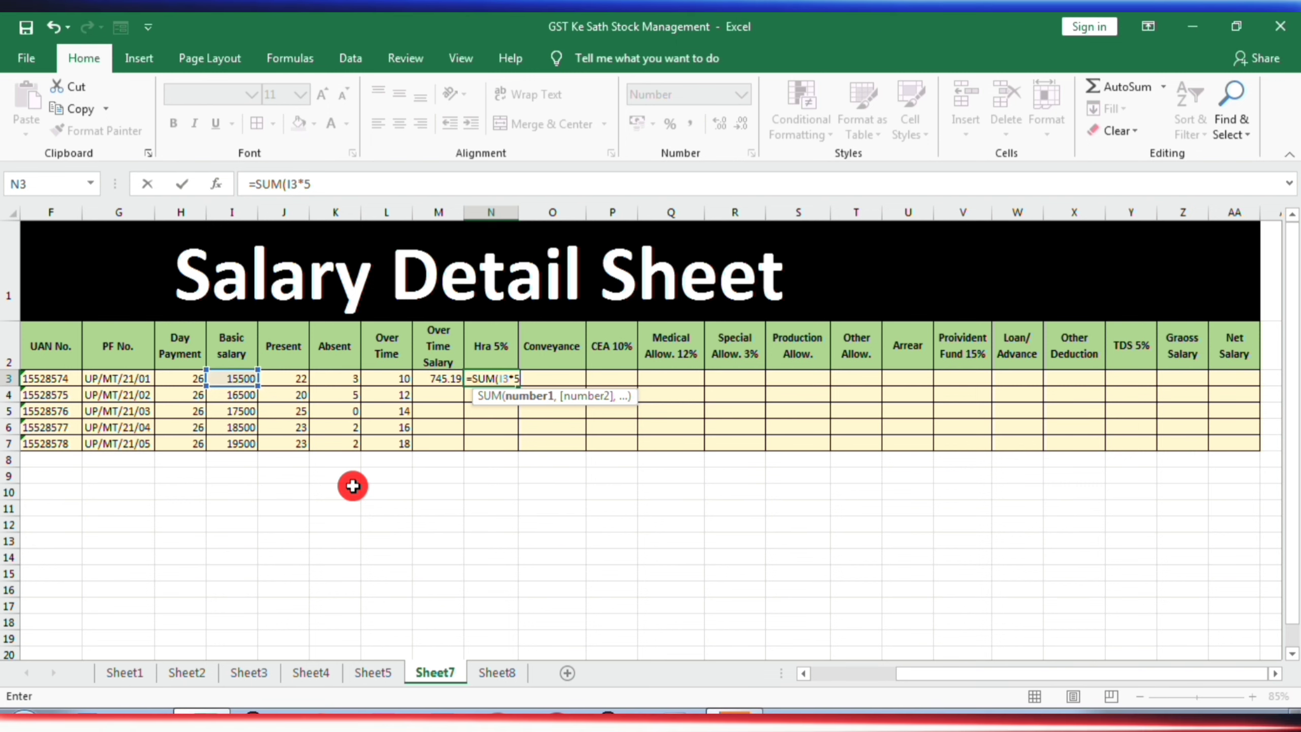
pyautogui.write('%)')
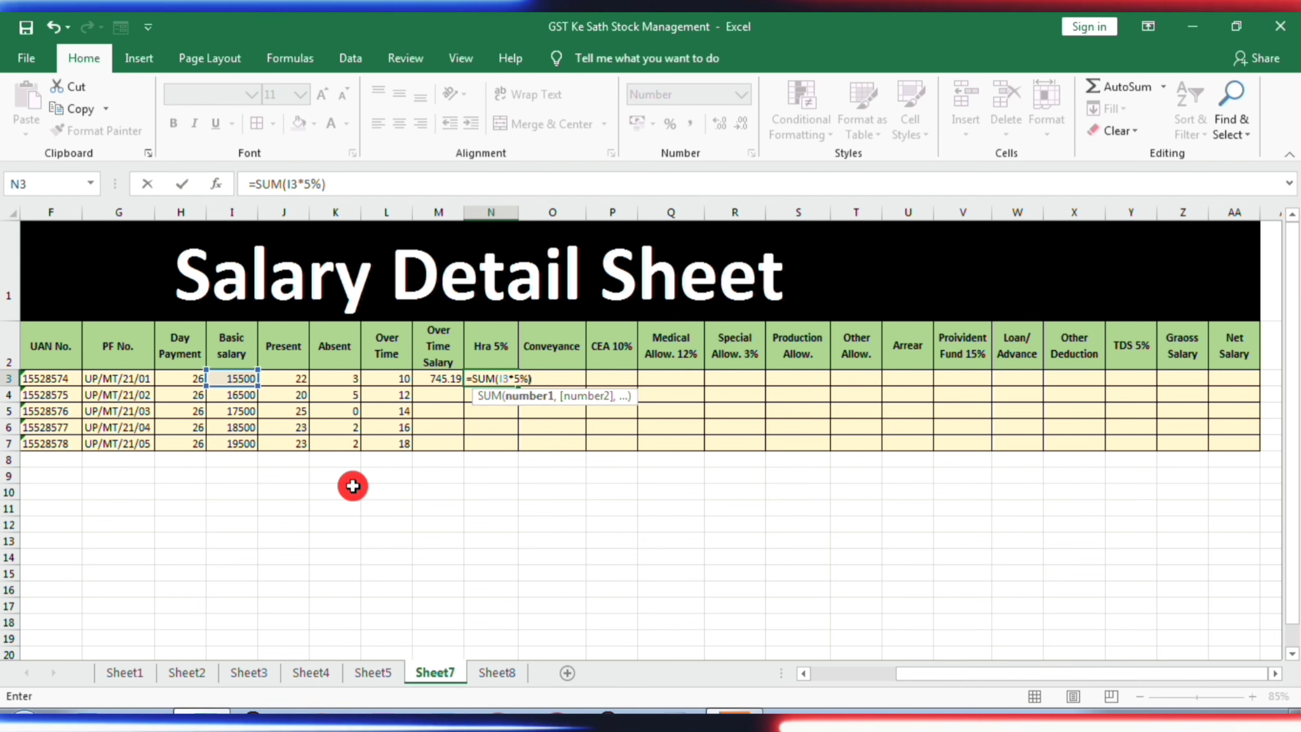
pyautogui.press('Return')
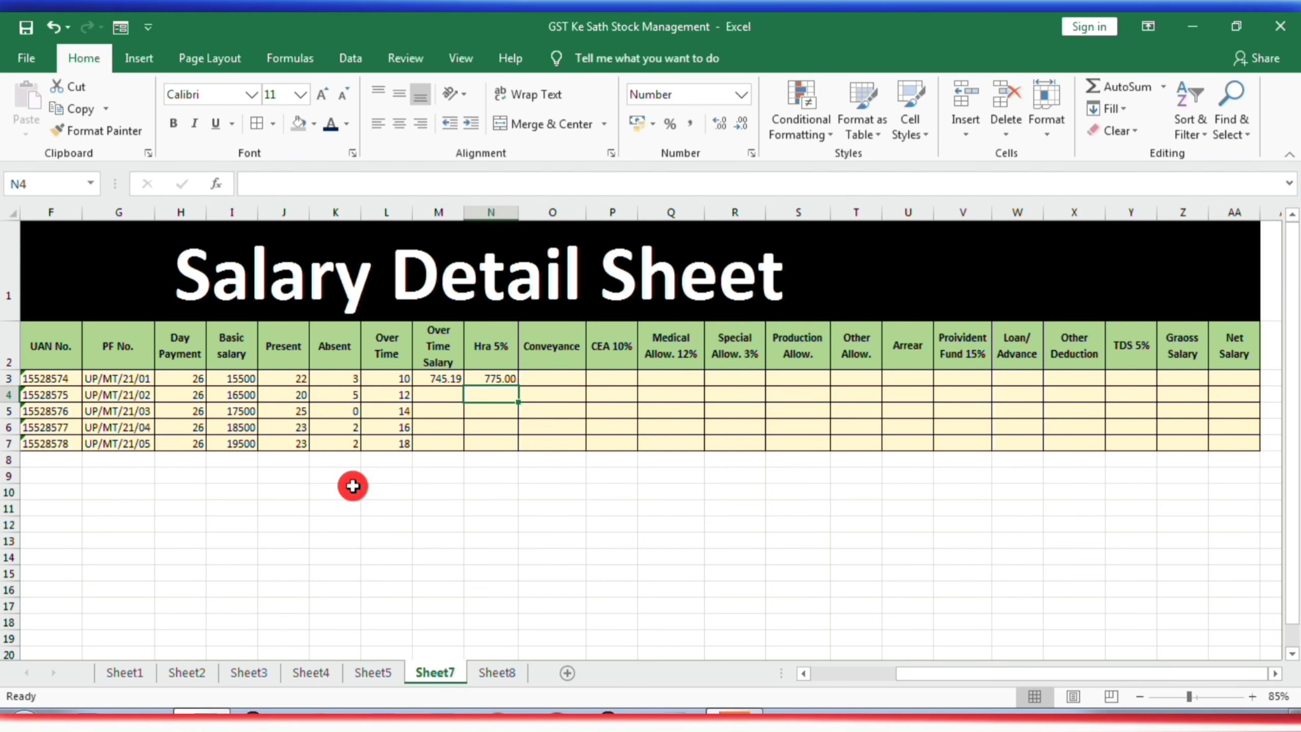
# - Enter 500 as the first employee's Conveyance in O3
pyautogui.doubleClick(562, 381)
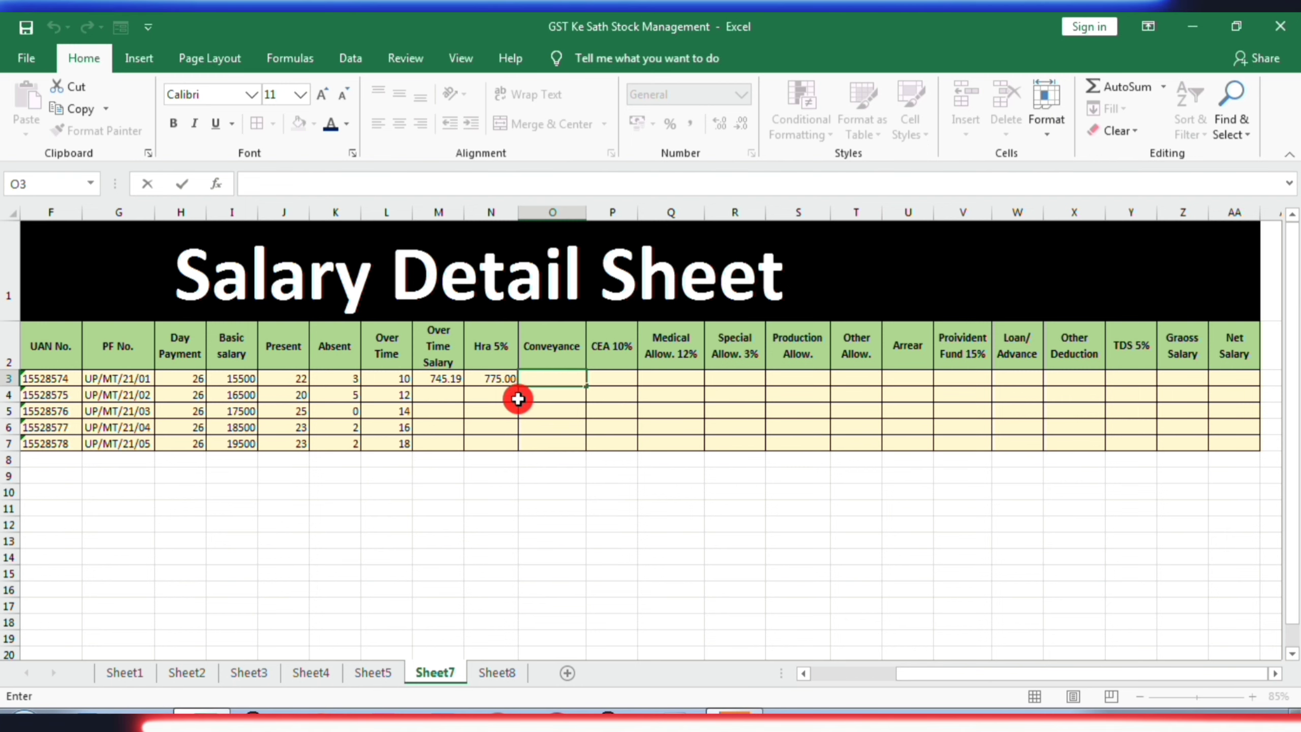
pyautogui.click(577, 409)
pyautogui.click(562, 380)
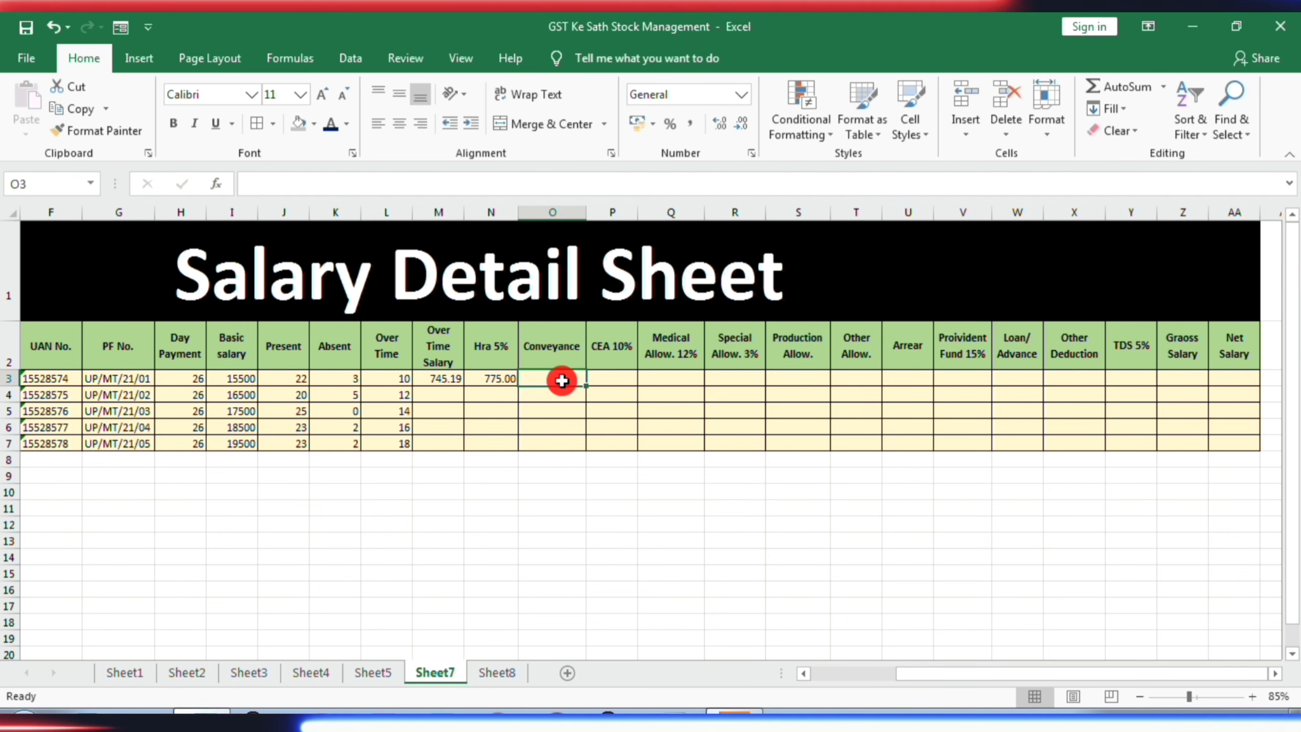
pyautogui.write('500')
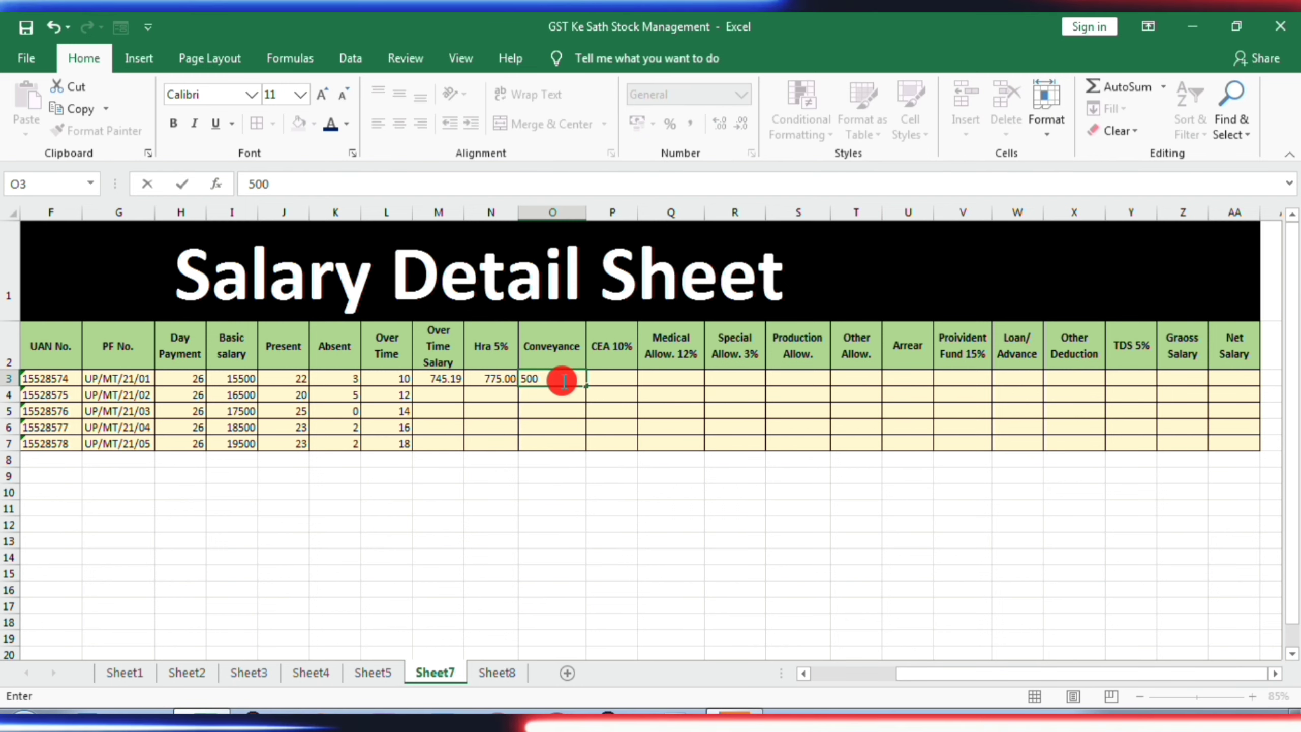
pyautogui.click(580, 414)
# - Copy the Conveyance amount from O3 to the other four employees in O4:O7
pyautogui.click(559, 380)
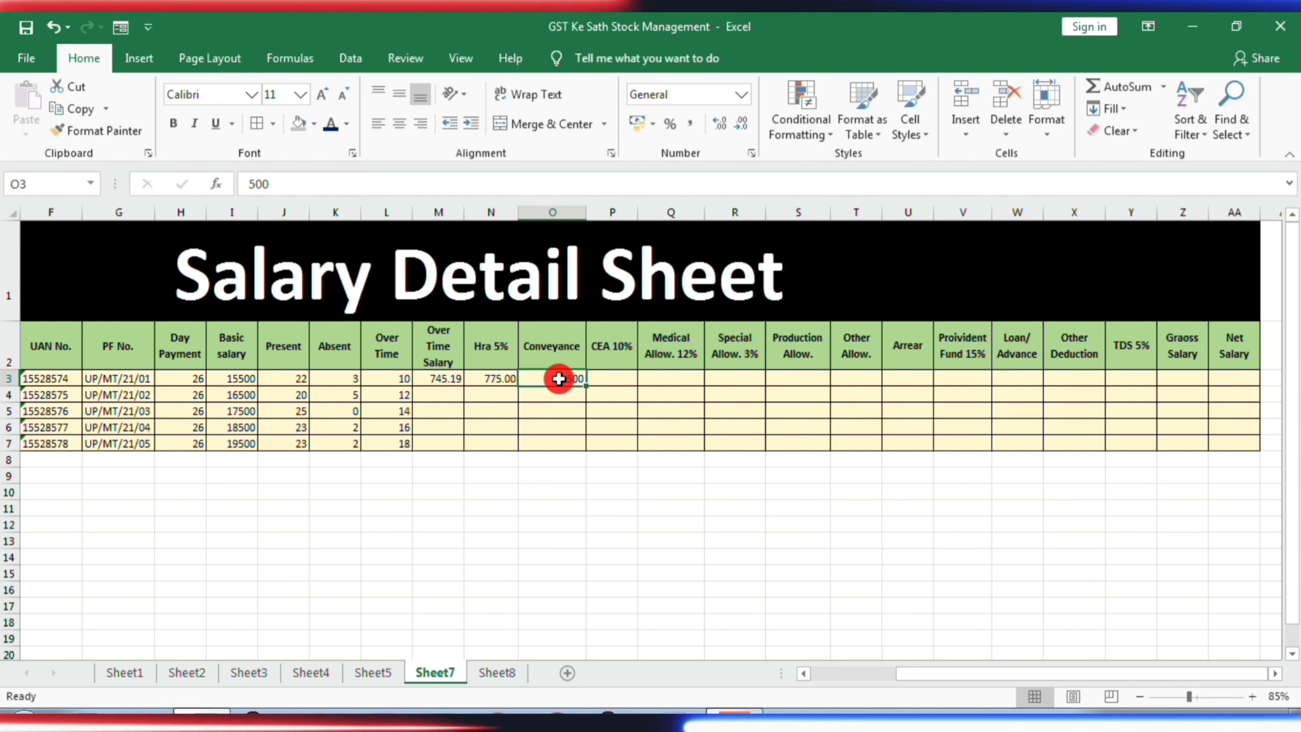
pyautogui.hotkey('ctrl', 'c')
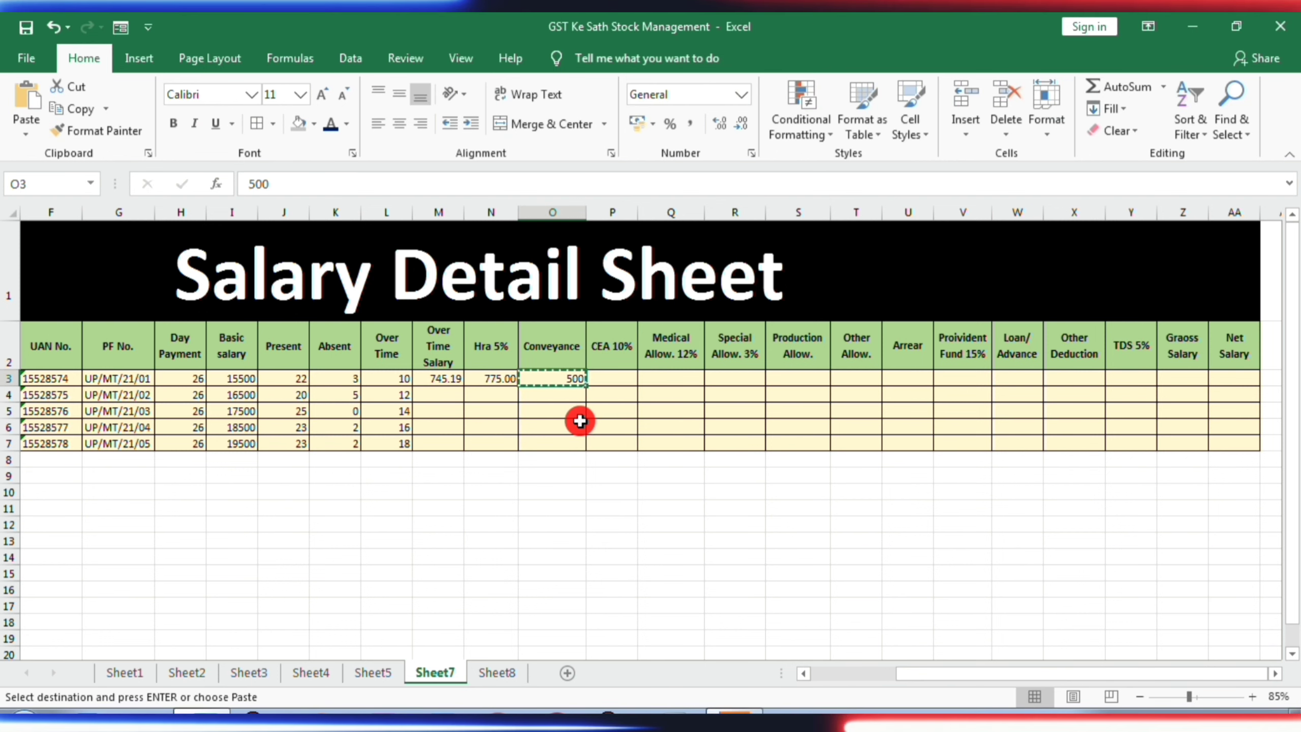
pyautogui.press('Down')
pyautogui.hotkey('shift', 'Down')
pyautogui.hotkey('shift', 'Down')
pyautogui.hotkey('shift', 'Down')
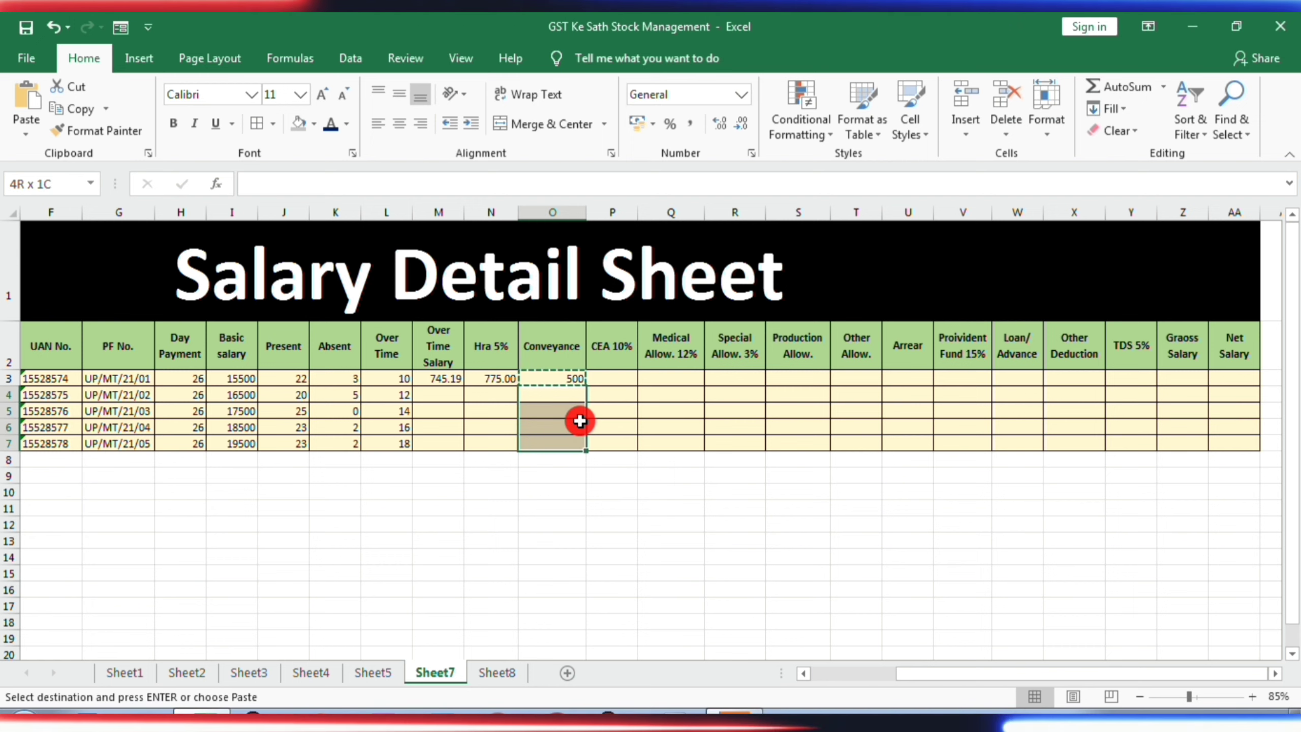
pyautogui.hotkey('ctrl', 'v')
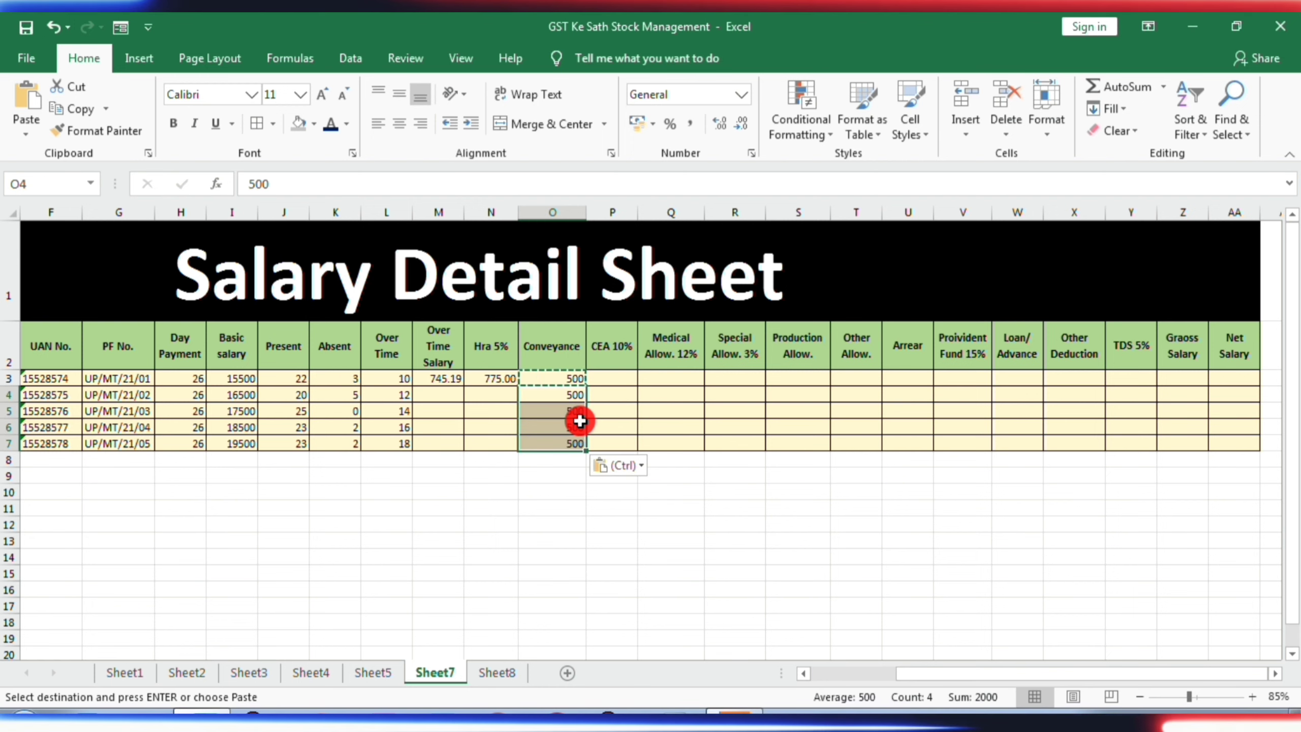
# - Copy the Over Time Salary and Hra 5% formulas from M3:N3 to the other four employees in M4:N7
pyautogui.click(445, 381)
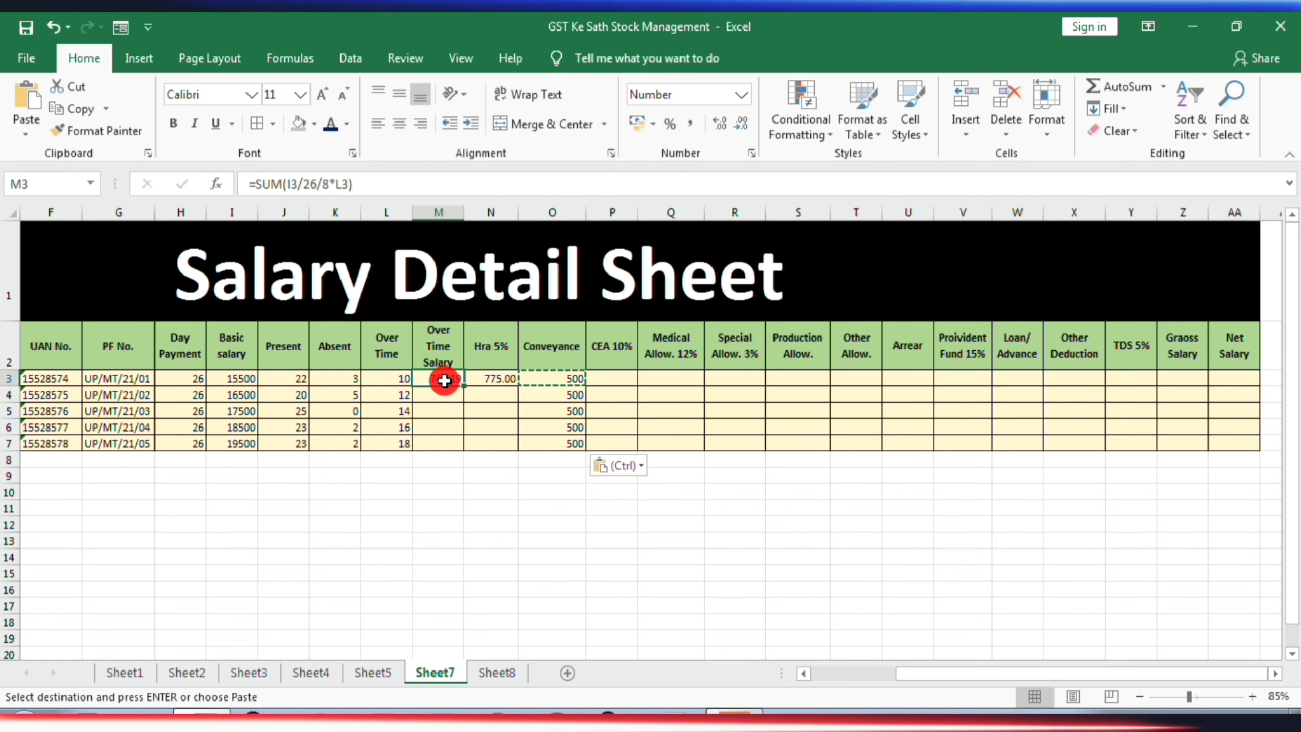
pyautogui.hotkey('shift', 'Right')
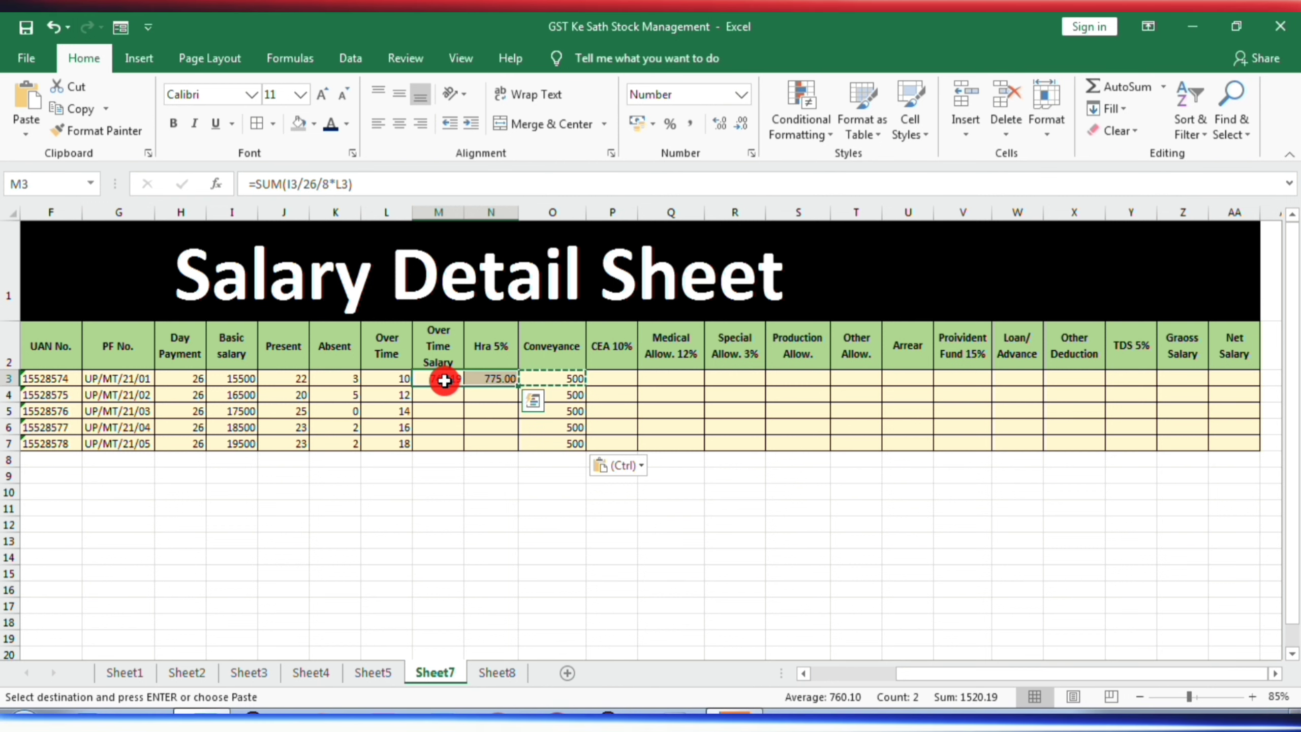
pyautogui.hotkey('ctrl', 'c')
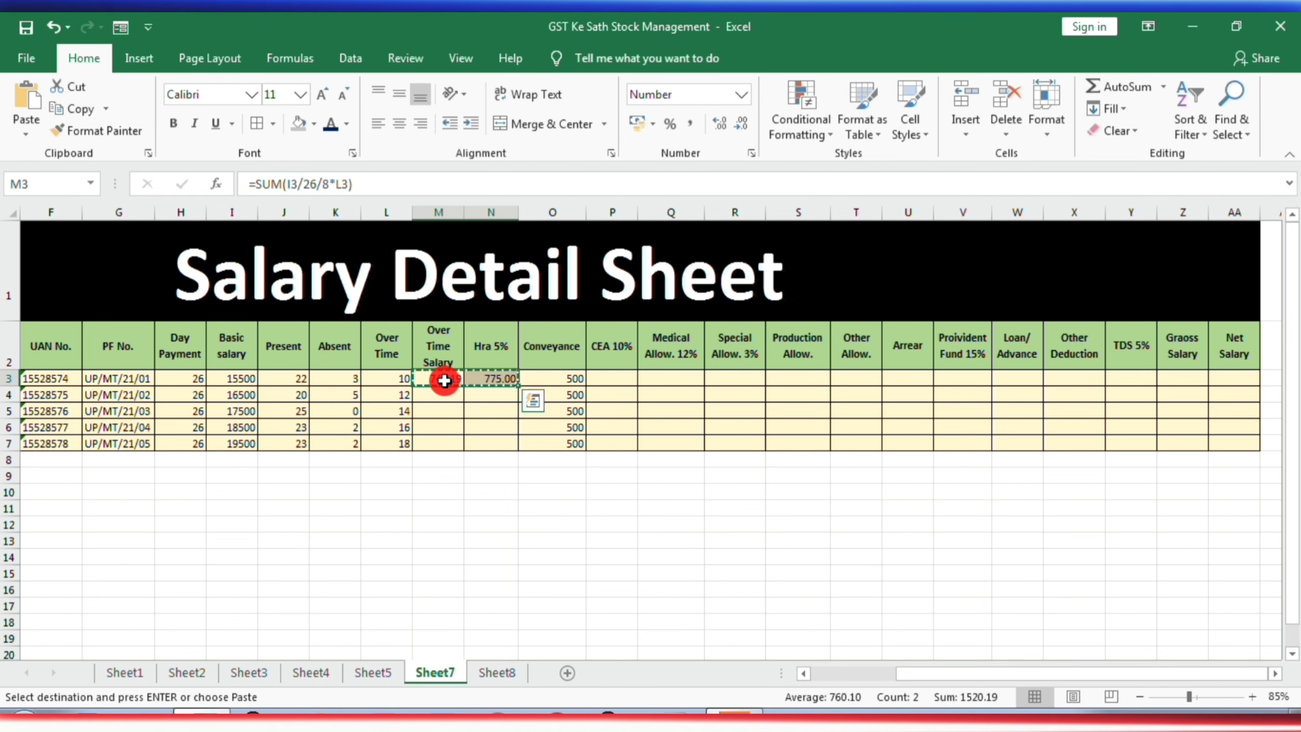
pyautogui.press('Down')
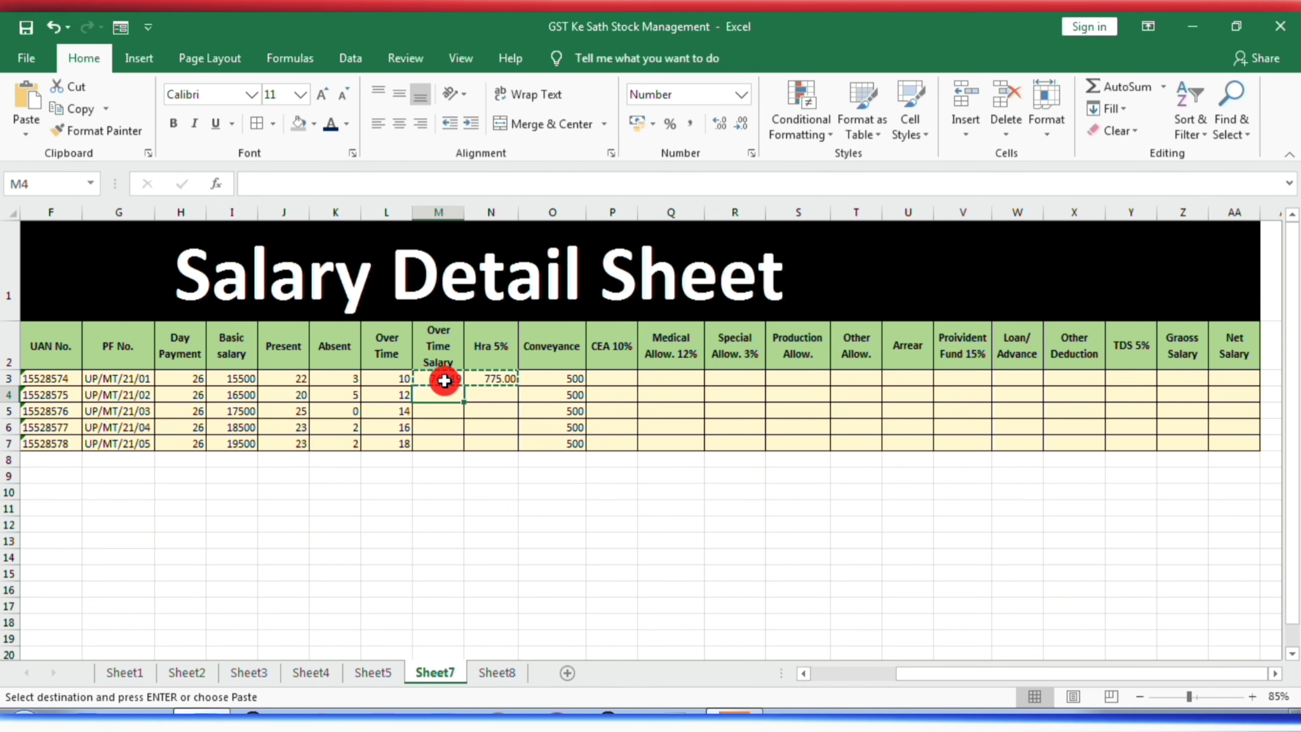
pyautogui.hotkey('shift', 'Right')
pyautogui.hotkey('shift', 'Down')
pyautogui.hotkey('shift', 'Down')
pyautogui.hotkey('shift', 'Down')
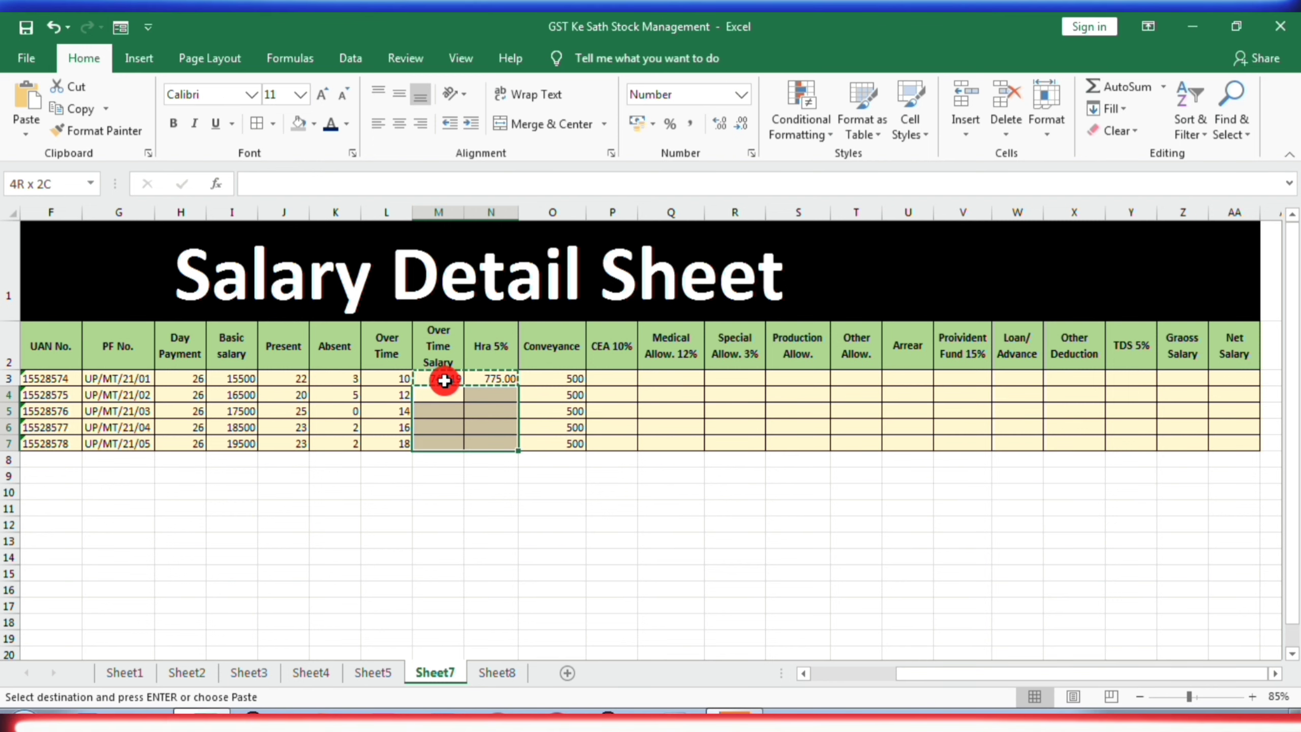
pyautogui.hotkey('ctrl', 'v')
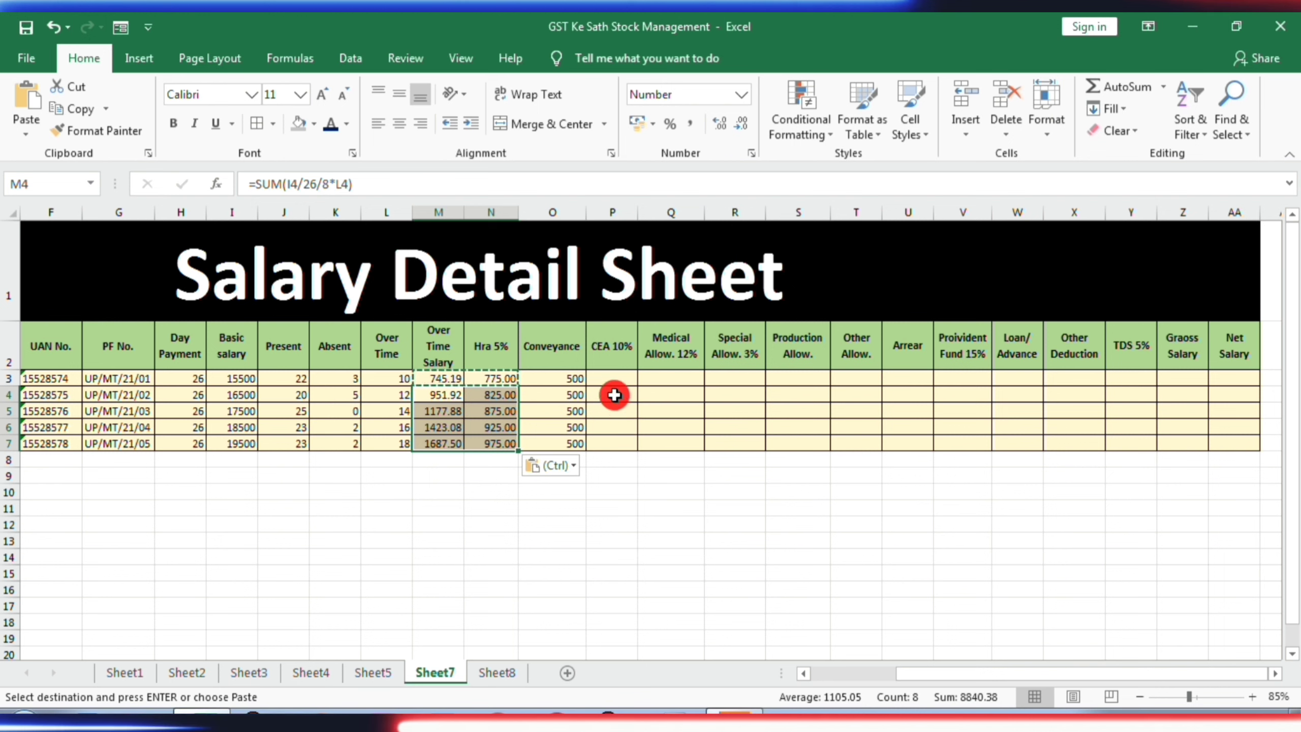
# - Calculate the first employee's CEA 10% in P3 from the basic salary with the formula =SUM(I3*10%)
pyautogui.click(615, 378)
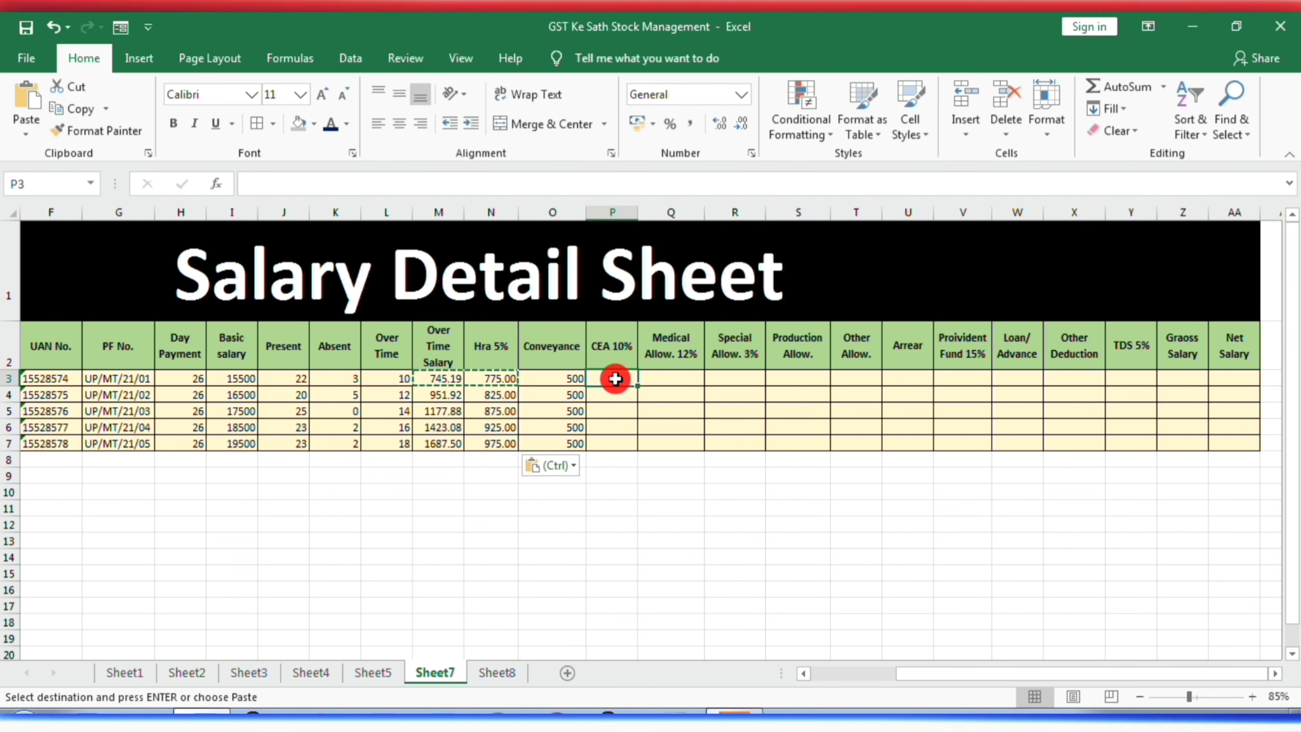
pyautogui.press('Escape')
pyautogui.write('=SUM(')
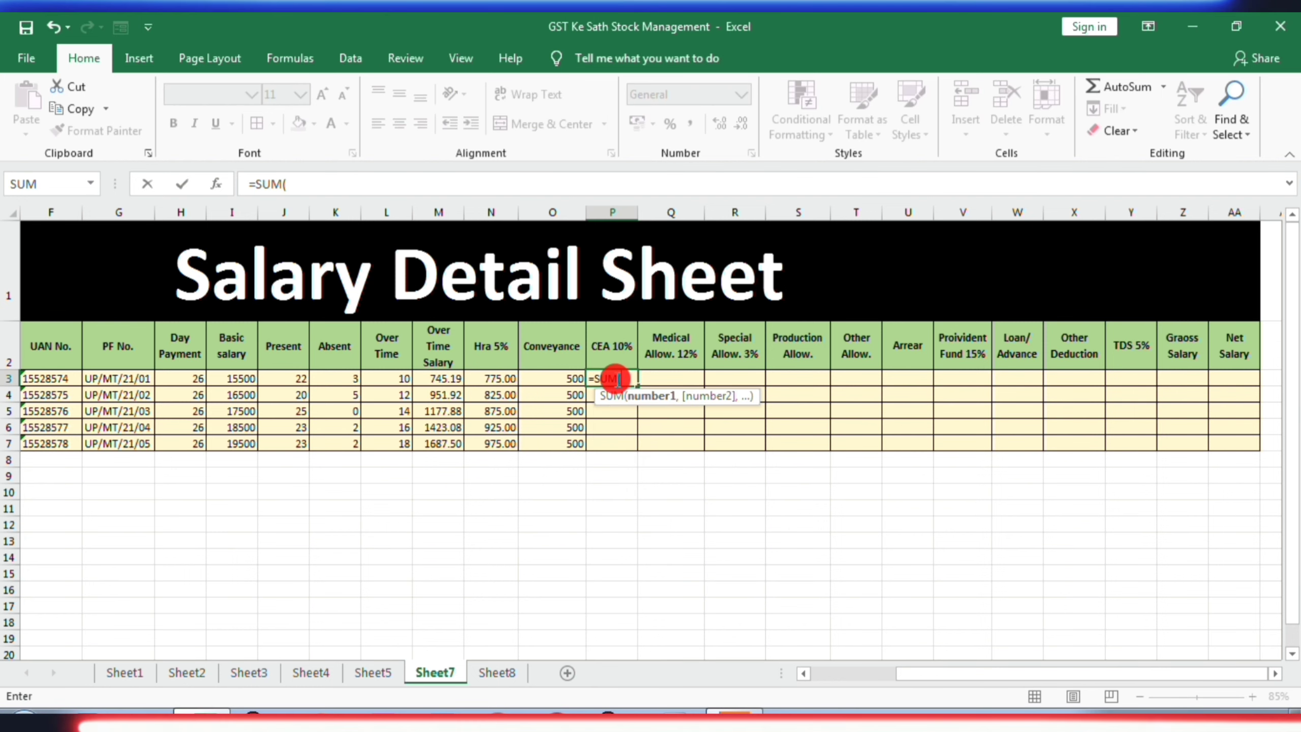
pyautogui.click(235, 379)
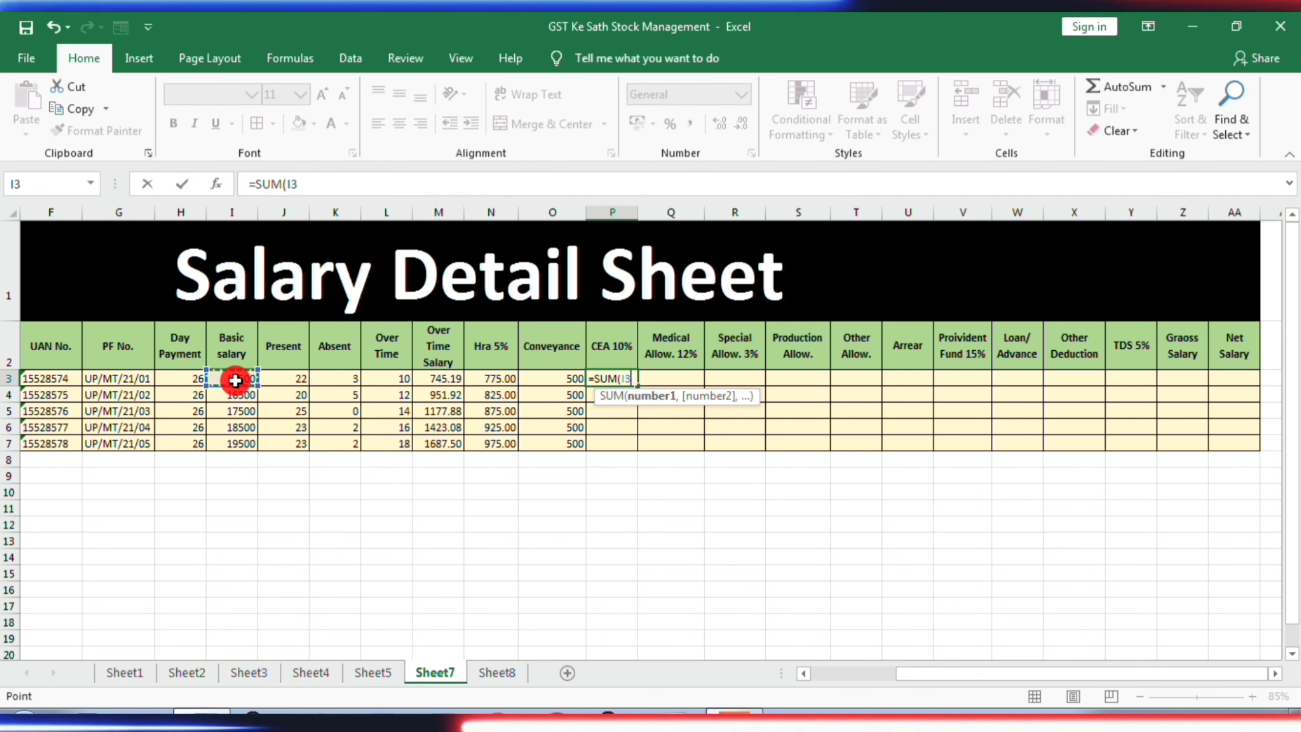
pyautogui.write('*1')
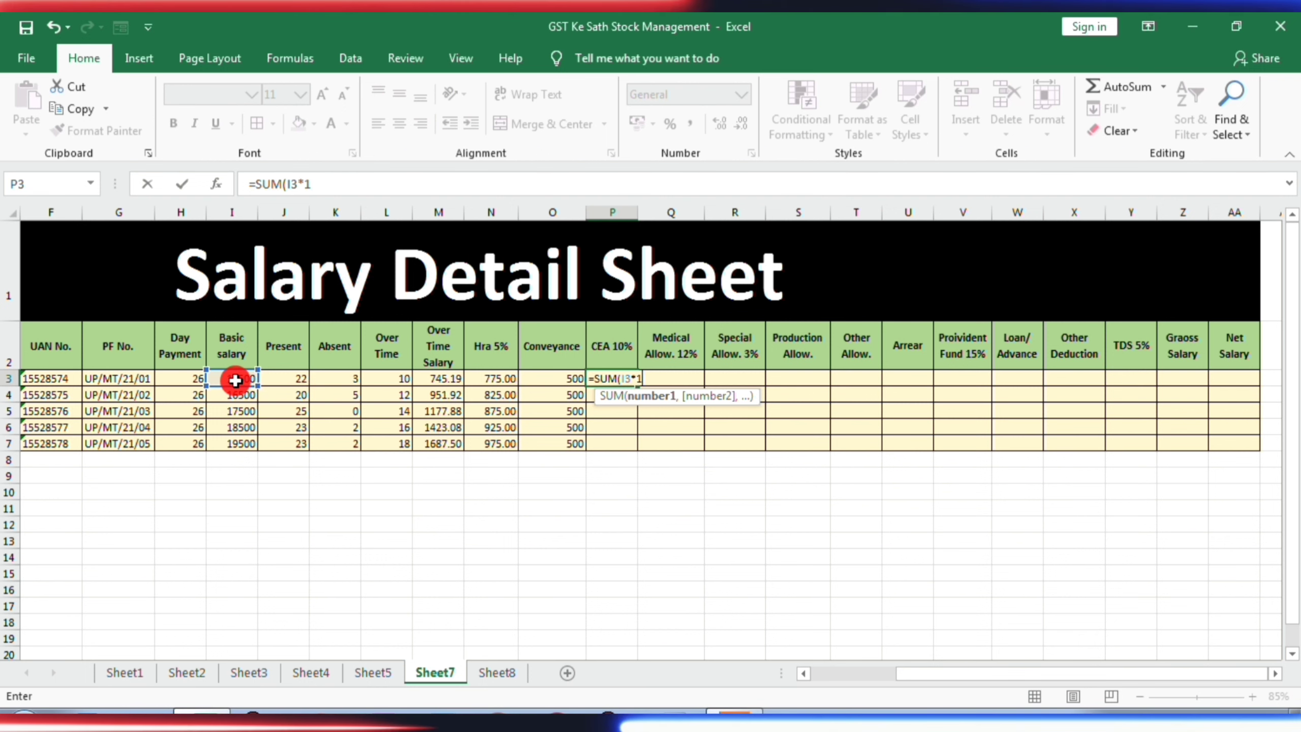
pyautogui.write('0%')
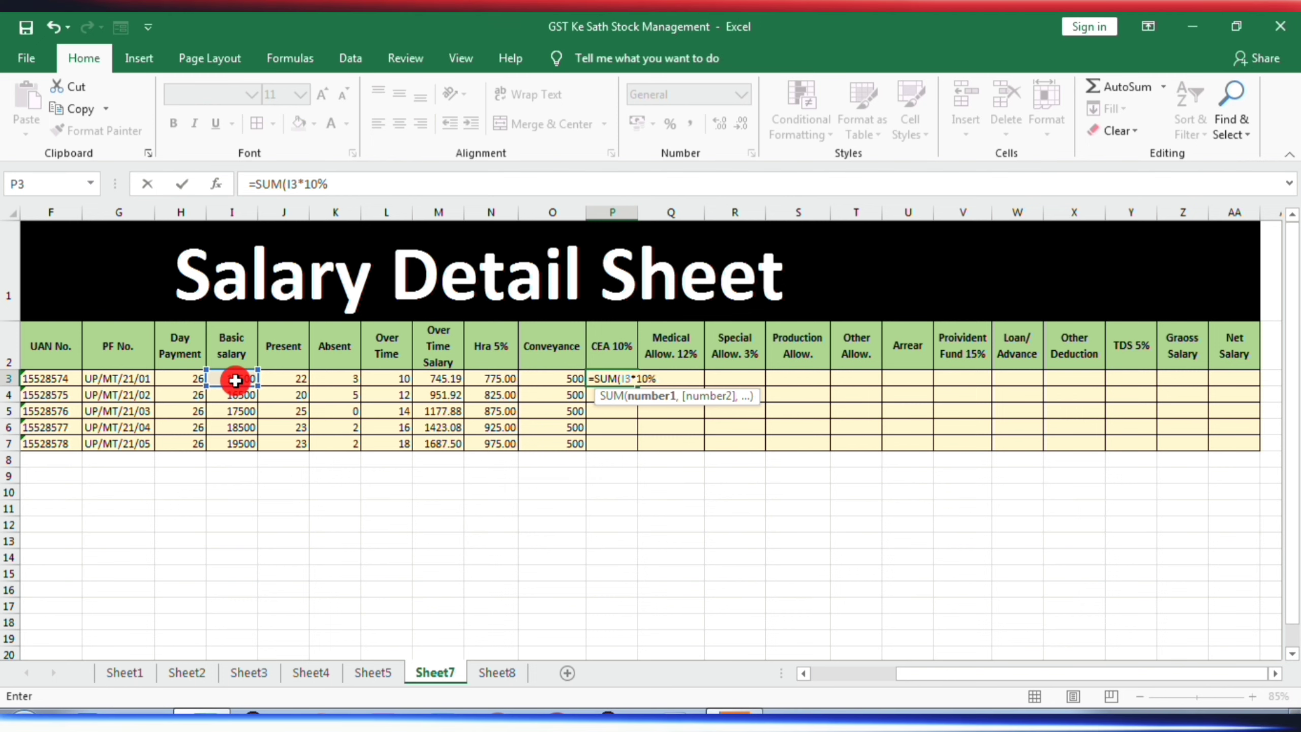
pyautogui.press('Return')
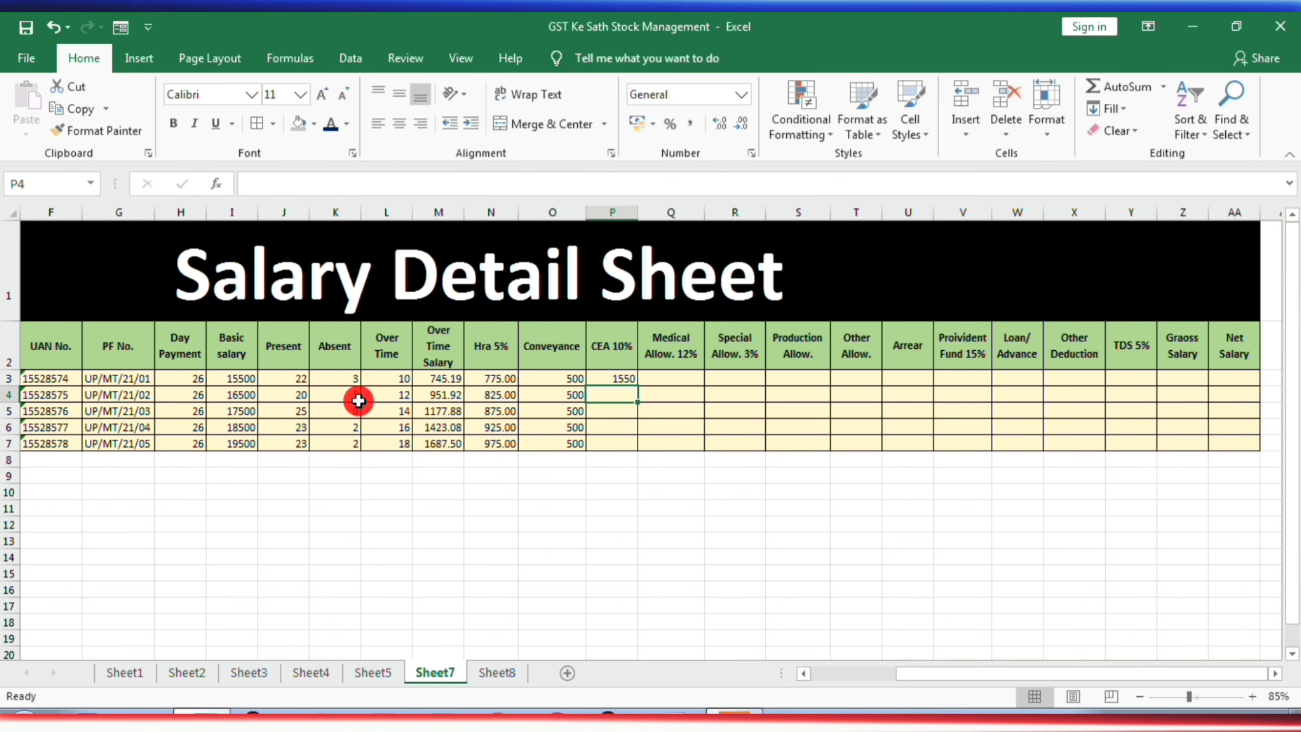
# - Format the CEA 10% cells P3:P7 to show two decimal places
pyautogui.click(617, 379)
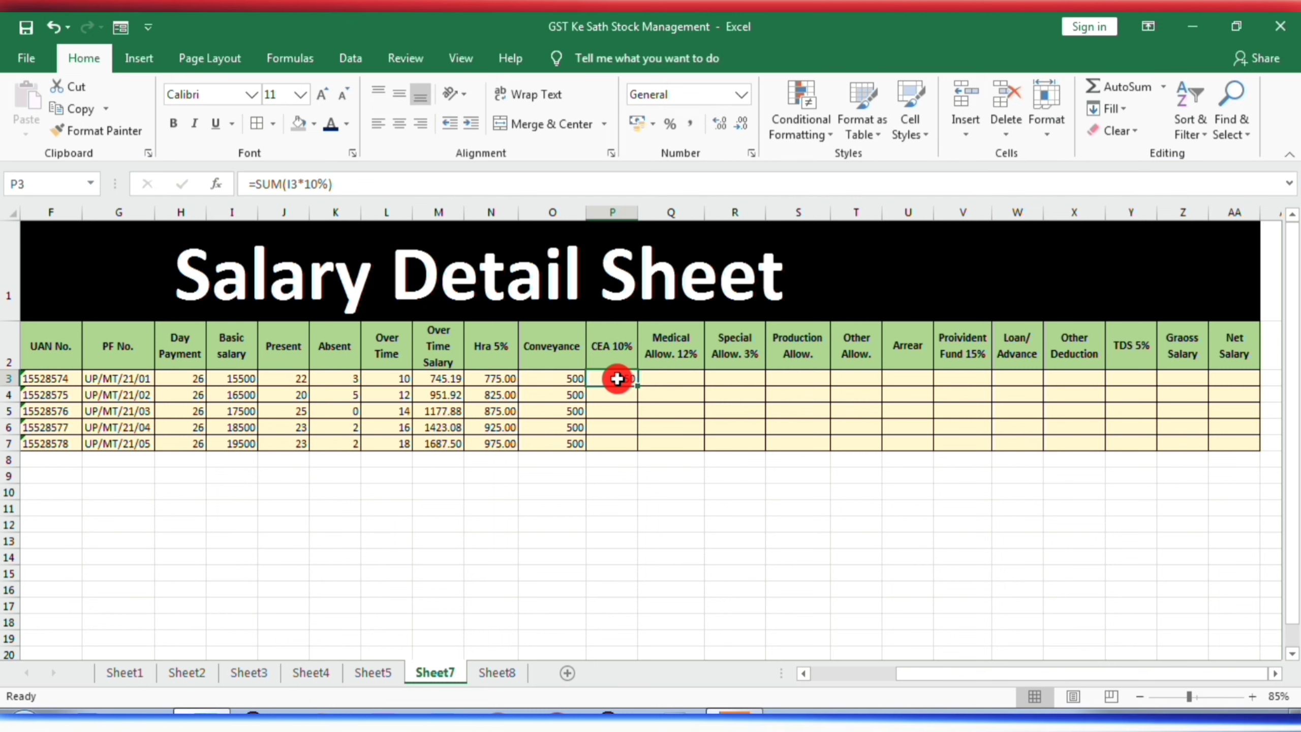
pyautogui.hotkey('shift', 'Down')
pyautogui.hotkey('shift', 'Down')
pyautogui.hotkey('shift', 'Down')
pyautogui.hotkey('shift', 'Down')
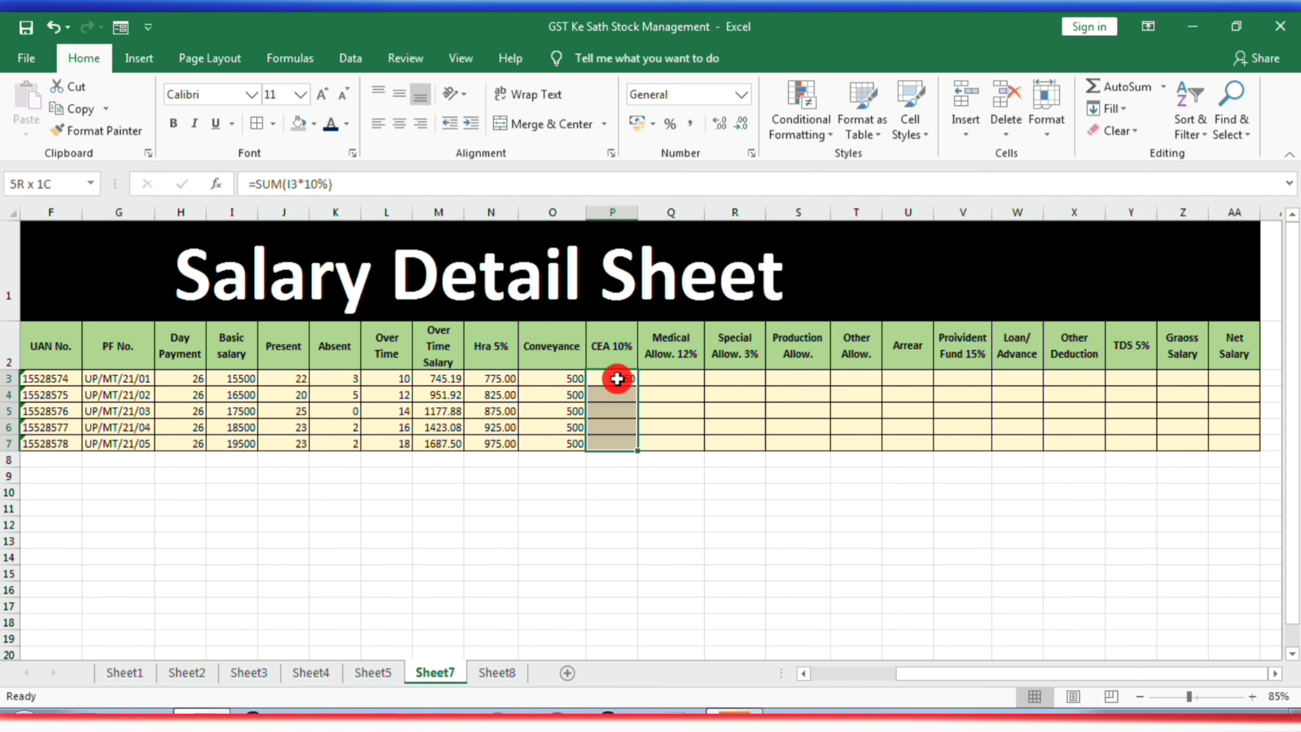
pyautogui.click(719, 124)
pyautogui.click(719, 123)
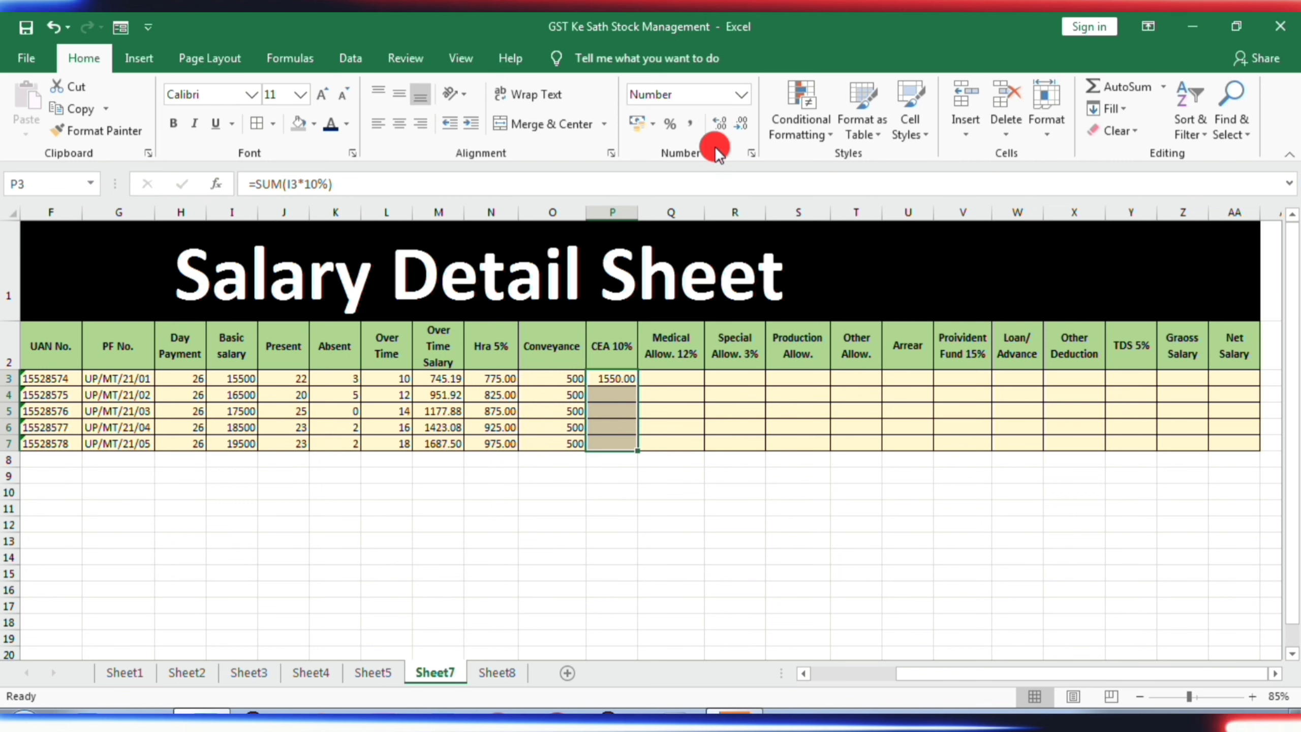
# - Calculate the first employee's Medical Allow. 12% in Q3 from the basic salary with the formula =SUM(I3*12%)
pyautogui.click(680, 377)
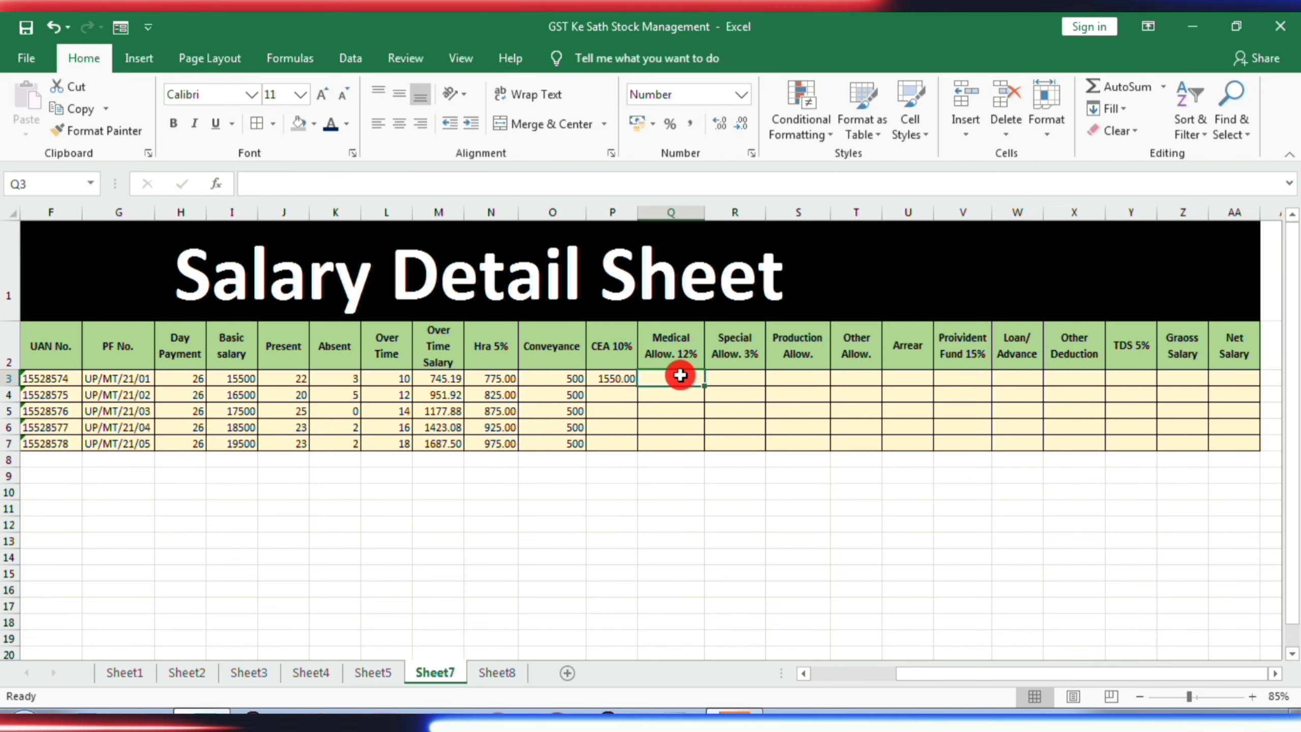
pyautogui.write('=SUM(')
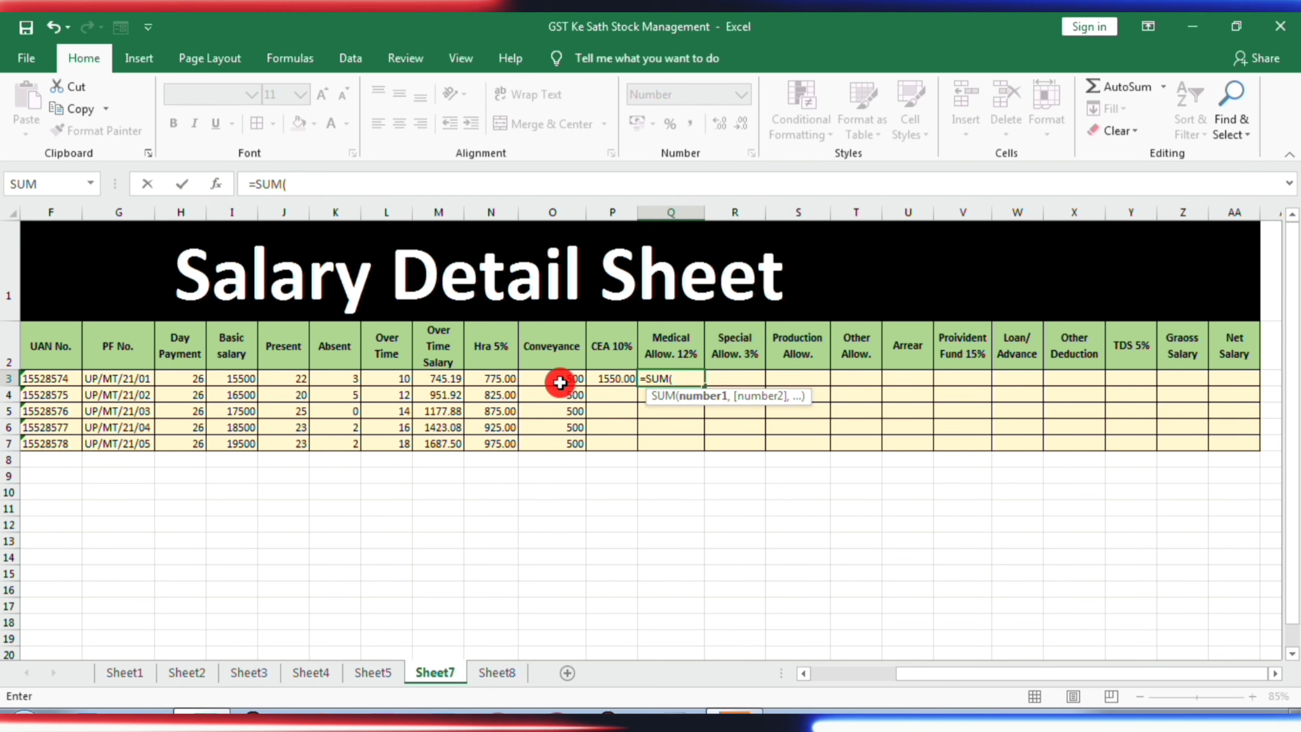
pyautogui.click(224, 381)
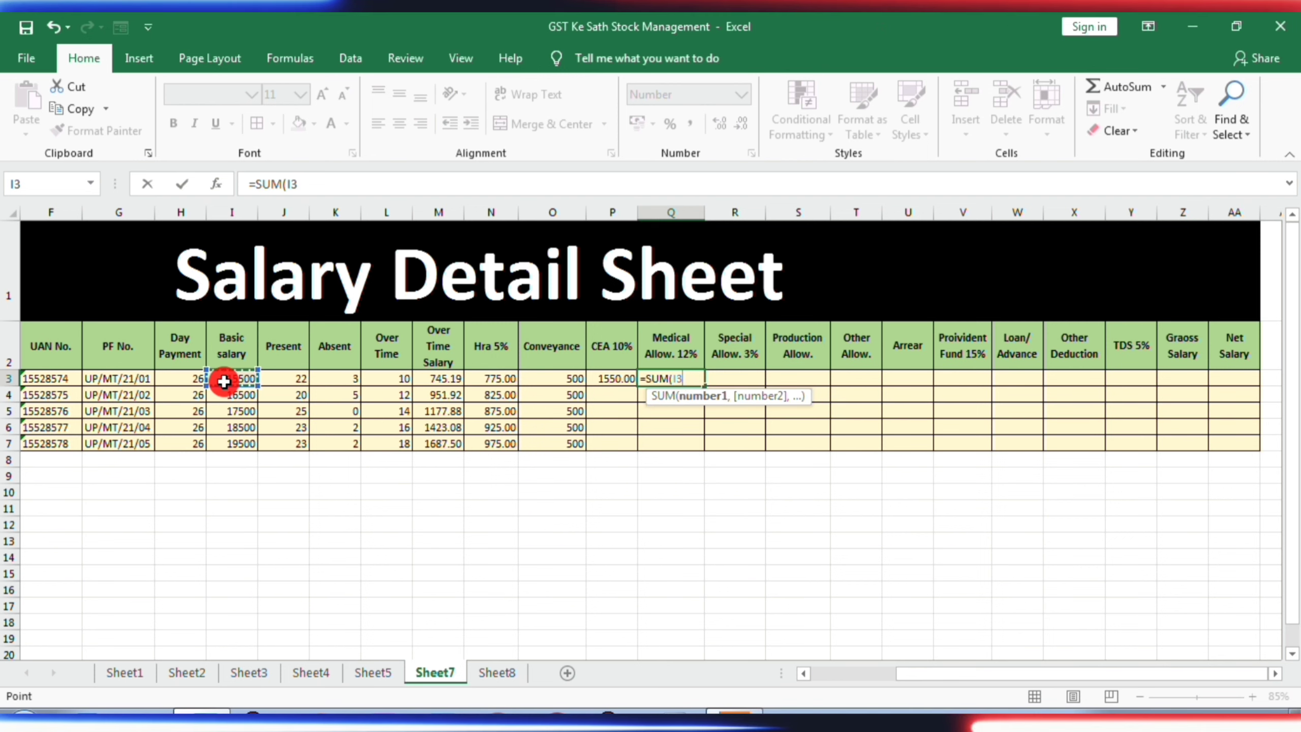
pyautogui.write('*12')
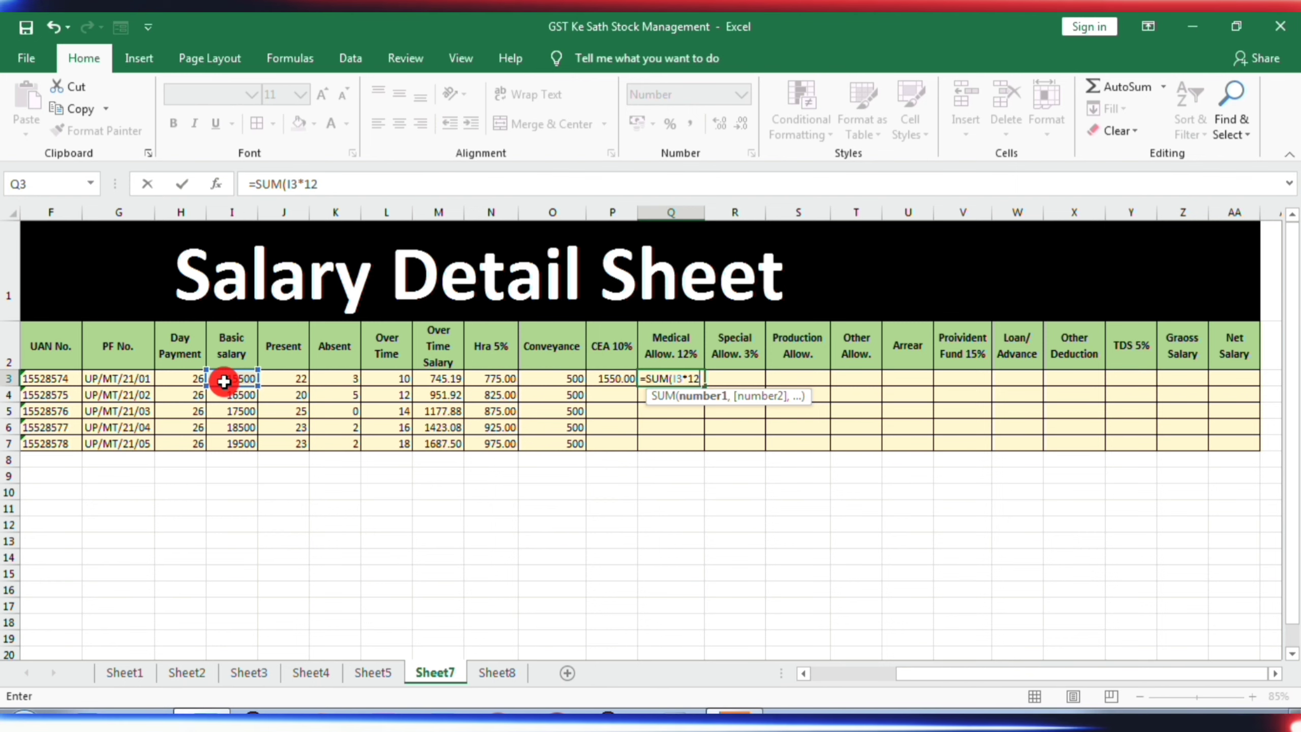
pyautogui.write('%')
pyautogui.press('Return')
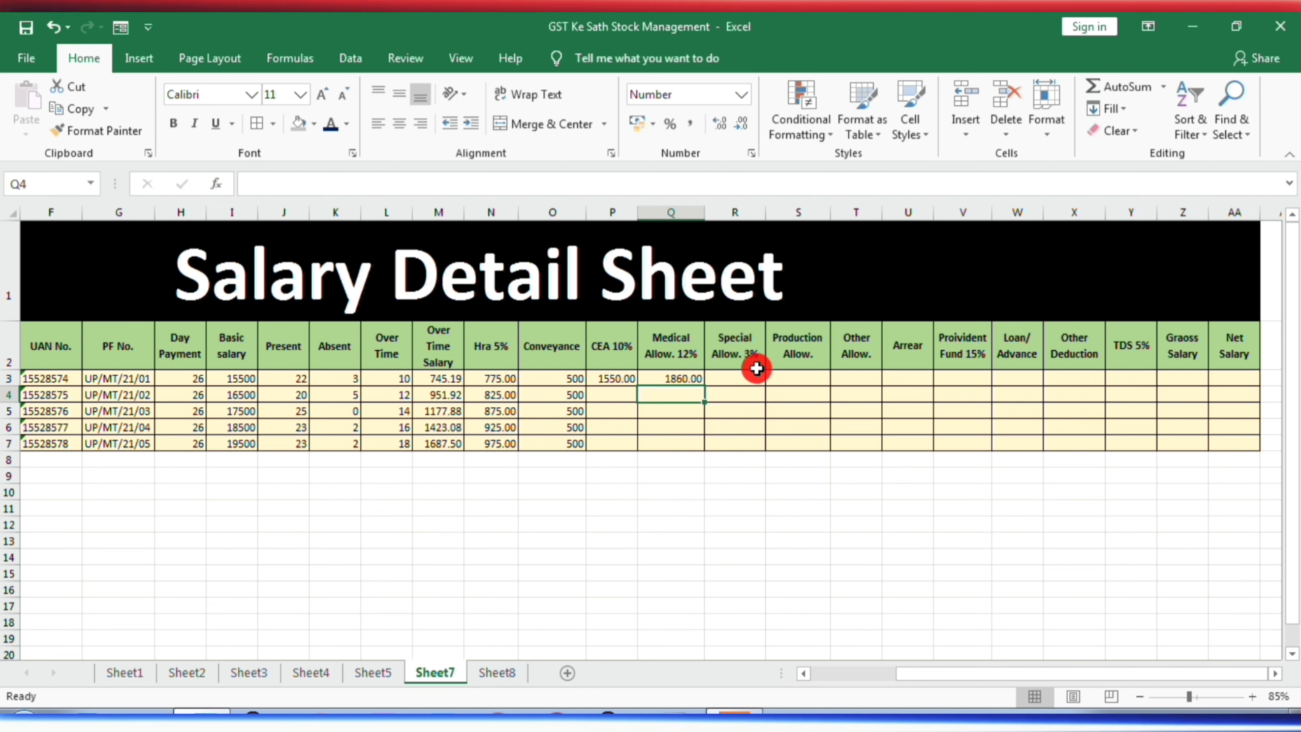
# - Calculate the first employee's Special Allow. 3% in R3 from the basic salary with the formula =SUM(I3*3%)
pyautogui.click(743, 379)
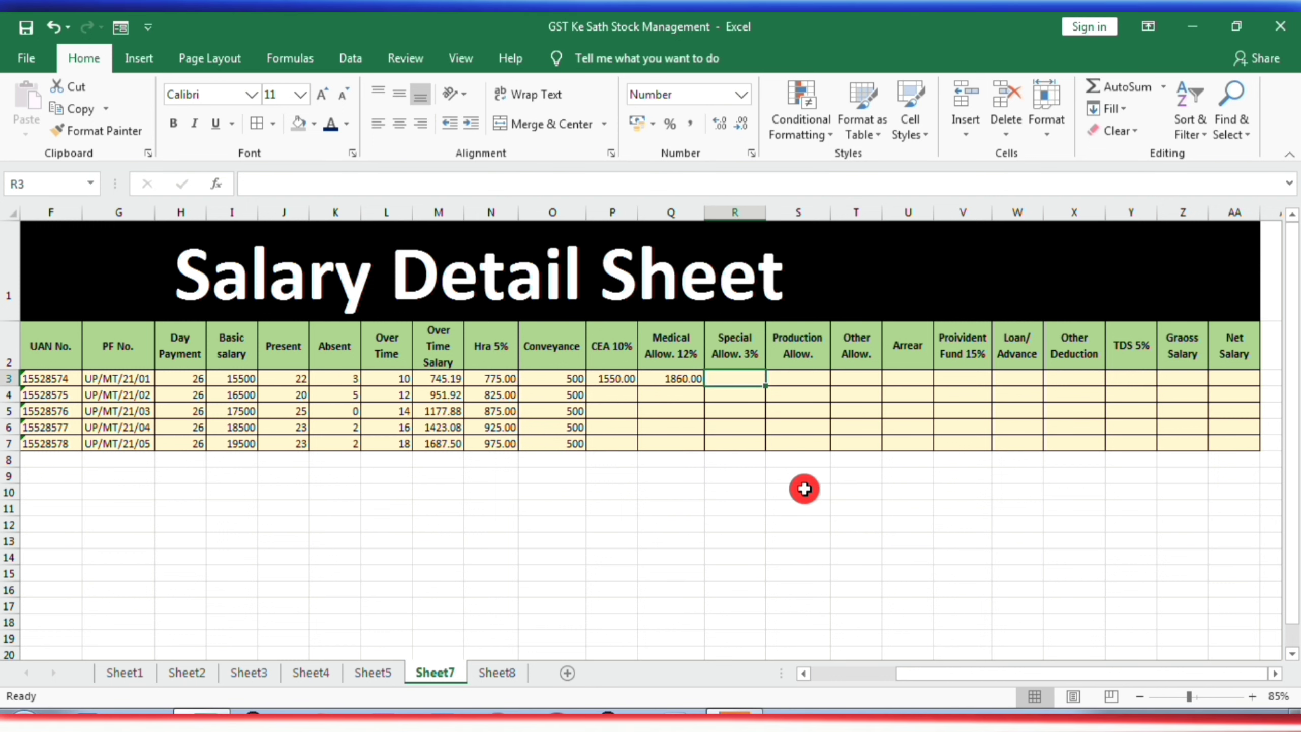
pyautogui.write('=SUM(')
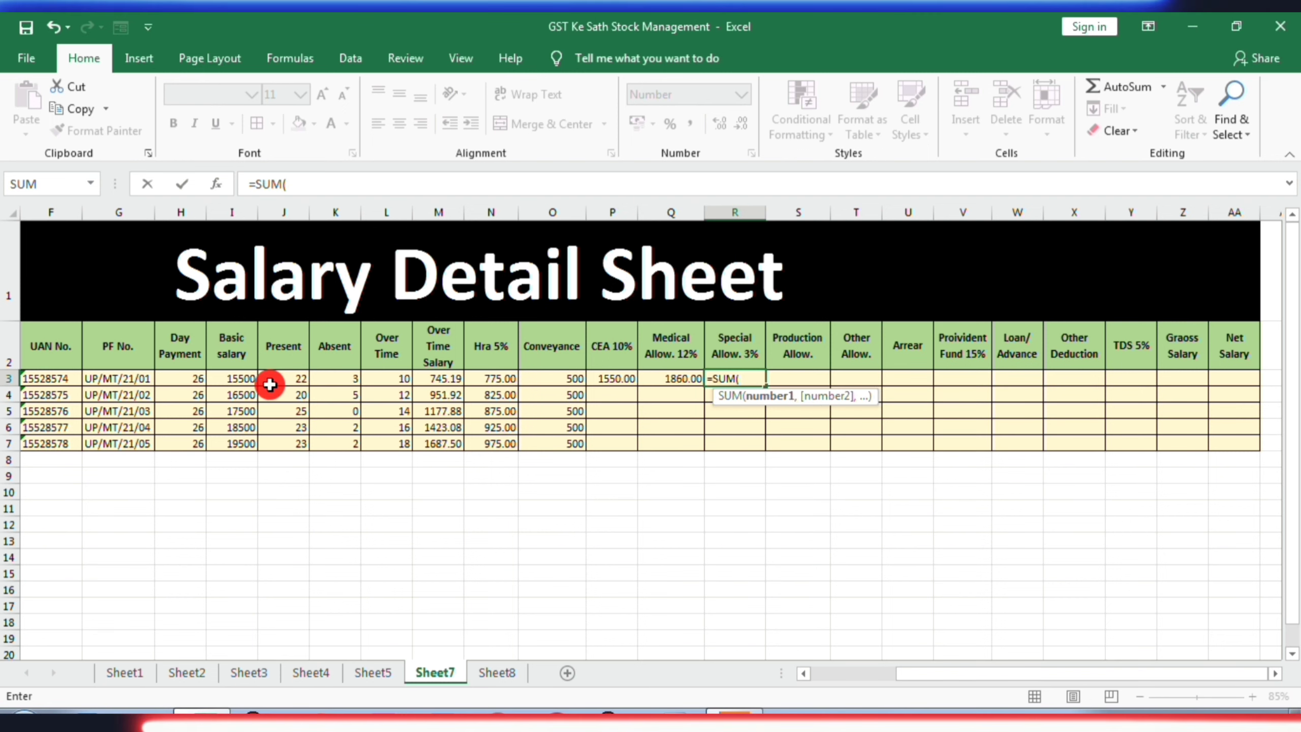
pyautogui.click(241, 378)
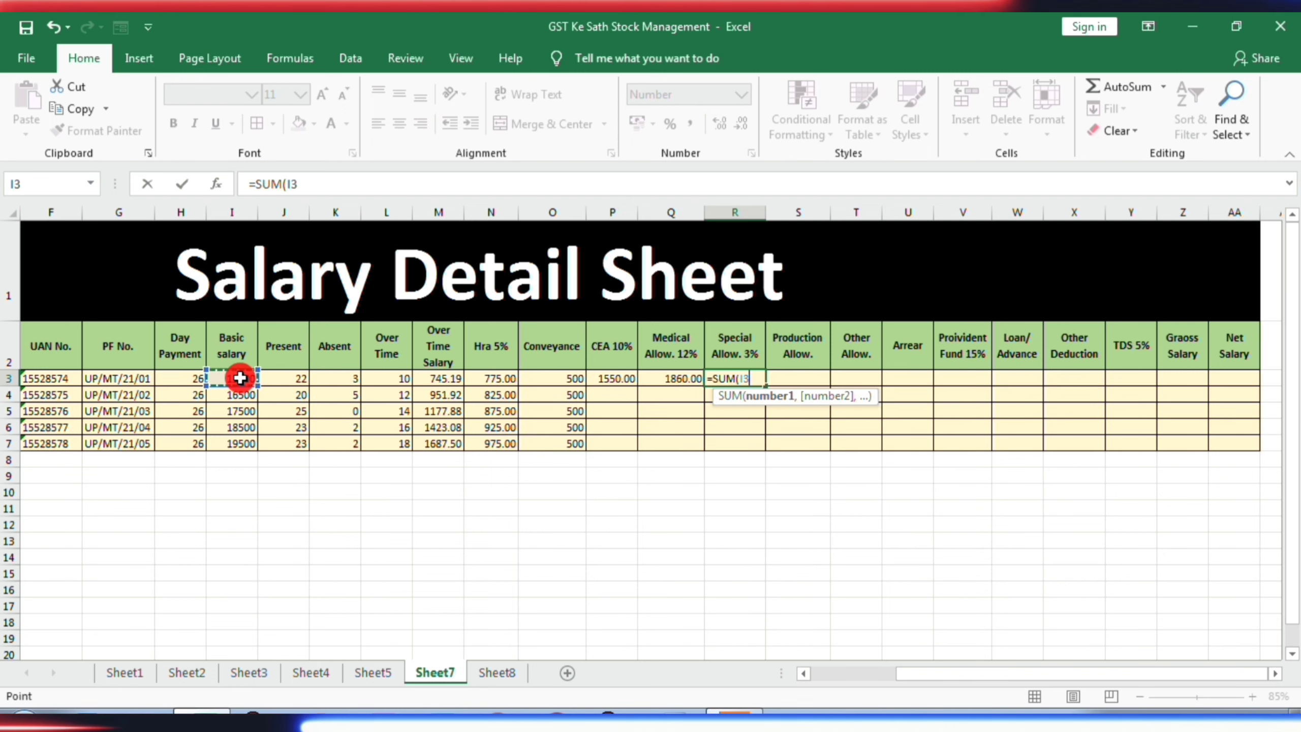
pyautogui.write('*3%')
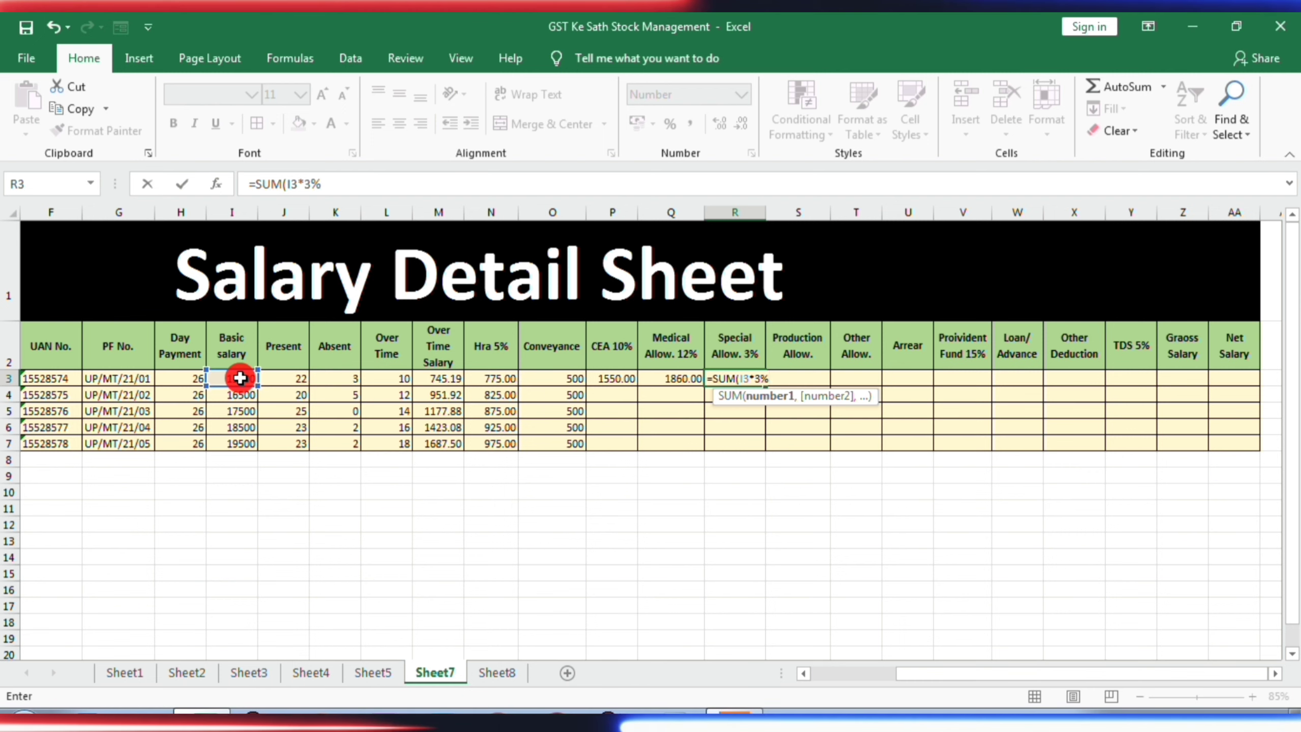
pyautogui.press('Return')
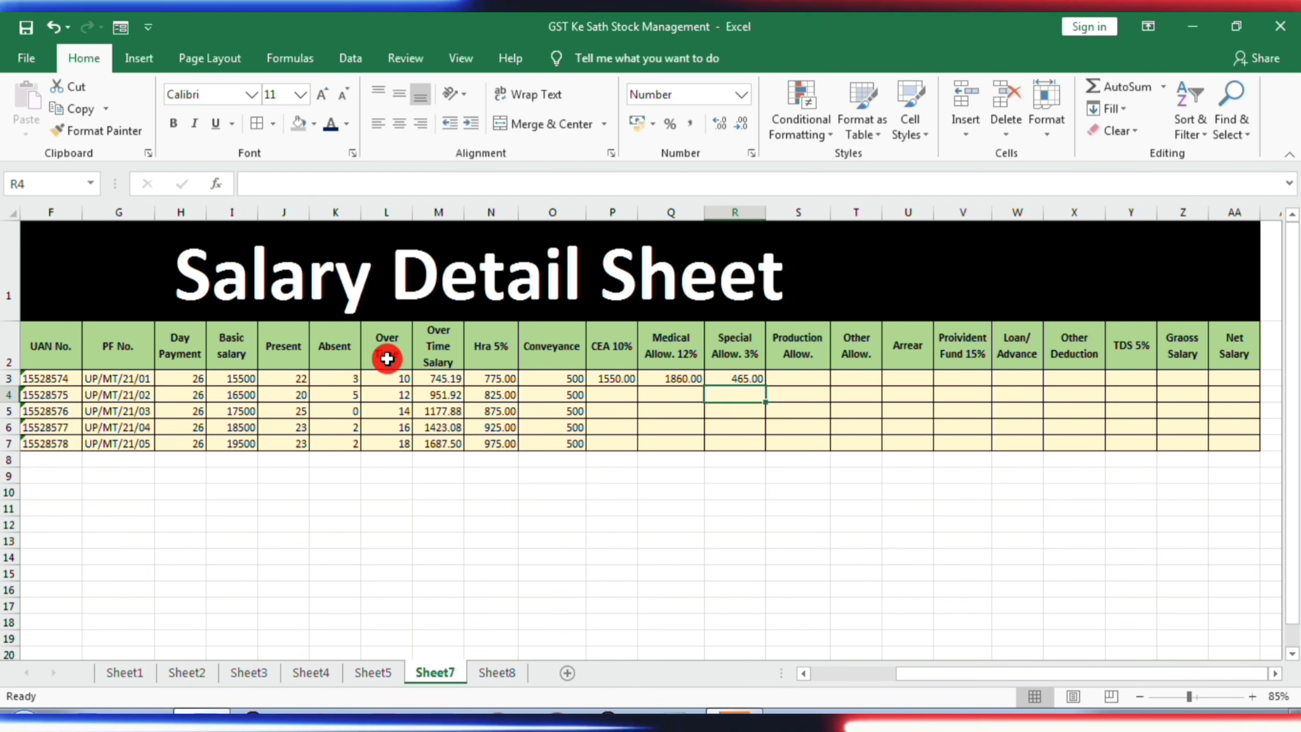
# - Enter 300 as the first employee's Production Allow. in S3
pyautogui.click(805, 379)
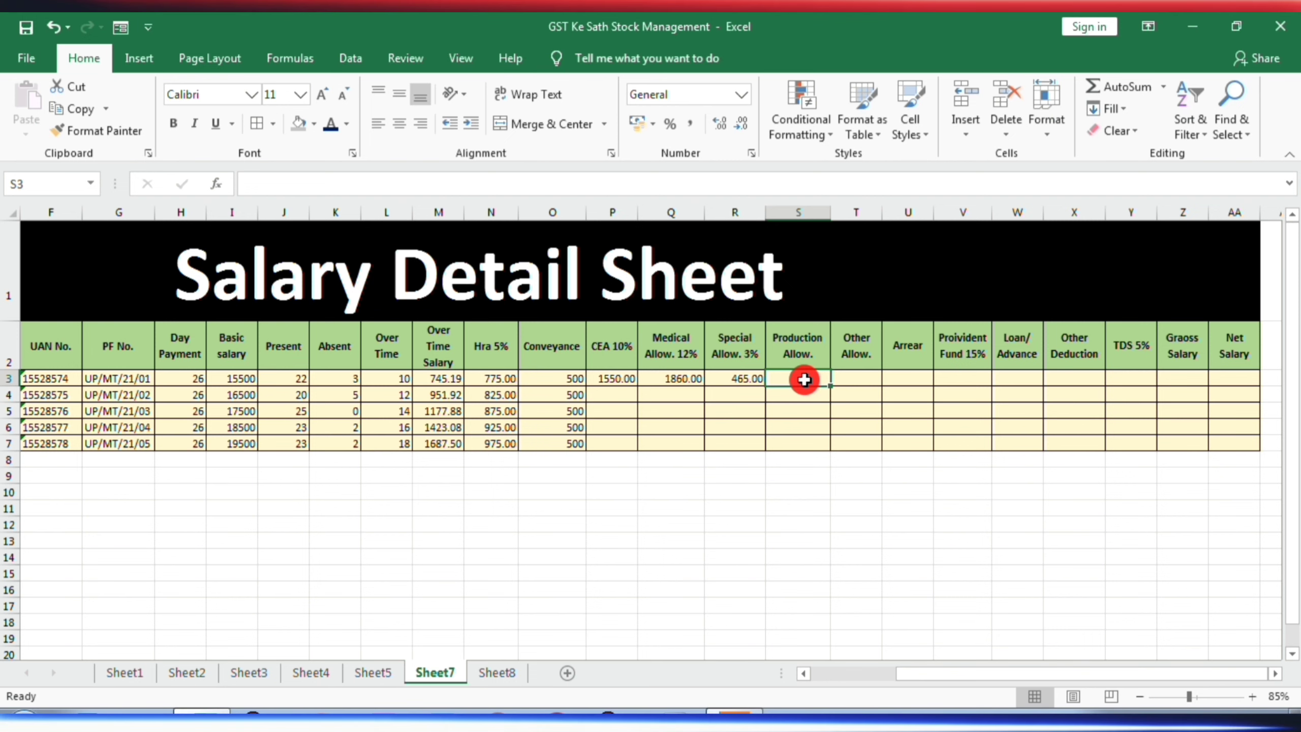
pyautogui.write('300')
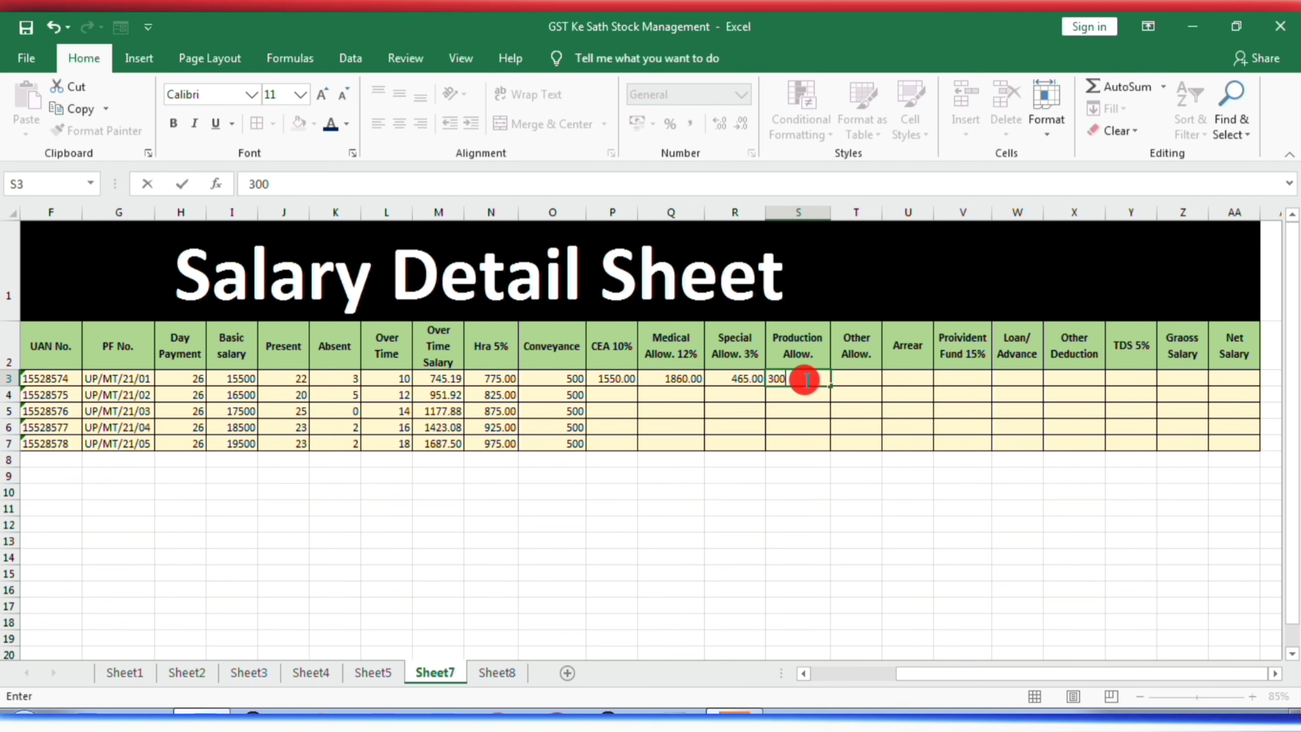
pyautogui.click(804, 410)
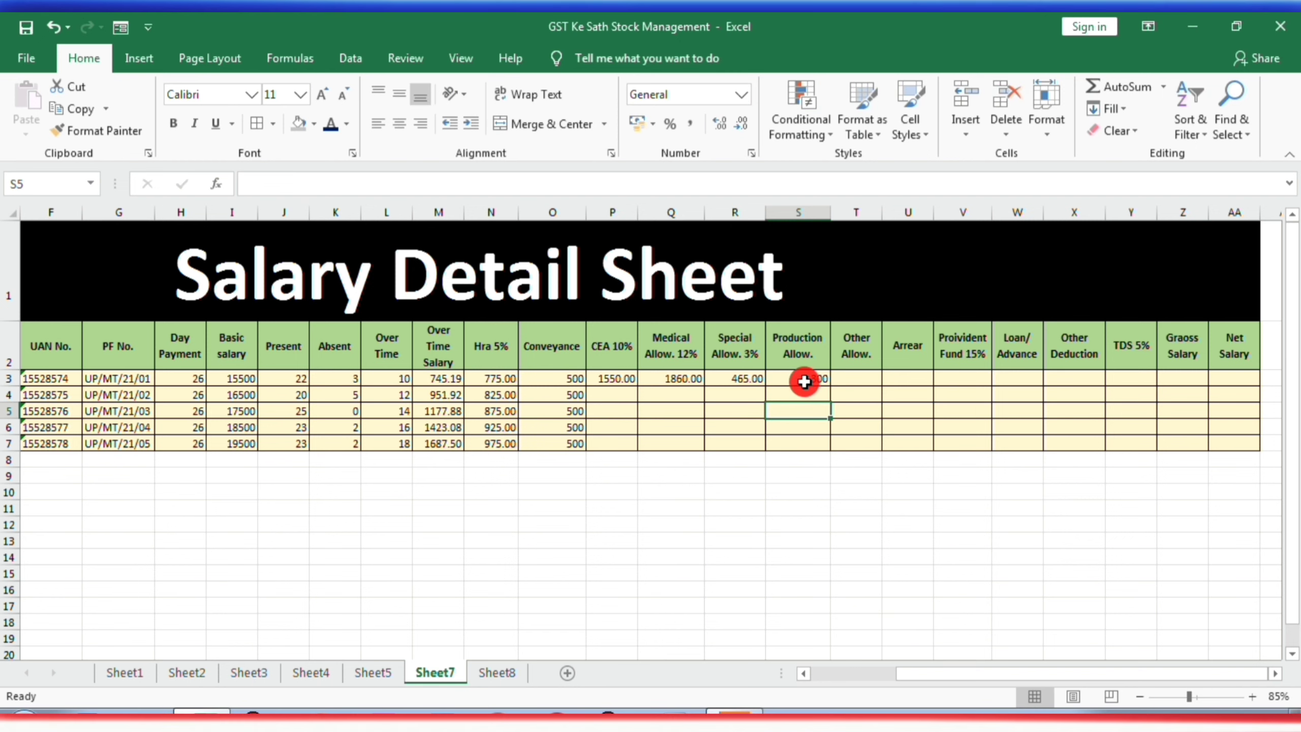
# - Copy the first employee's Production Allow. from S3 to the other four employees in S4:S7
pyautogui.click(803, 380)
pyautogui.hotkey('ctrl', 'c')
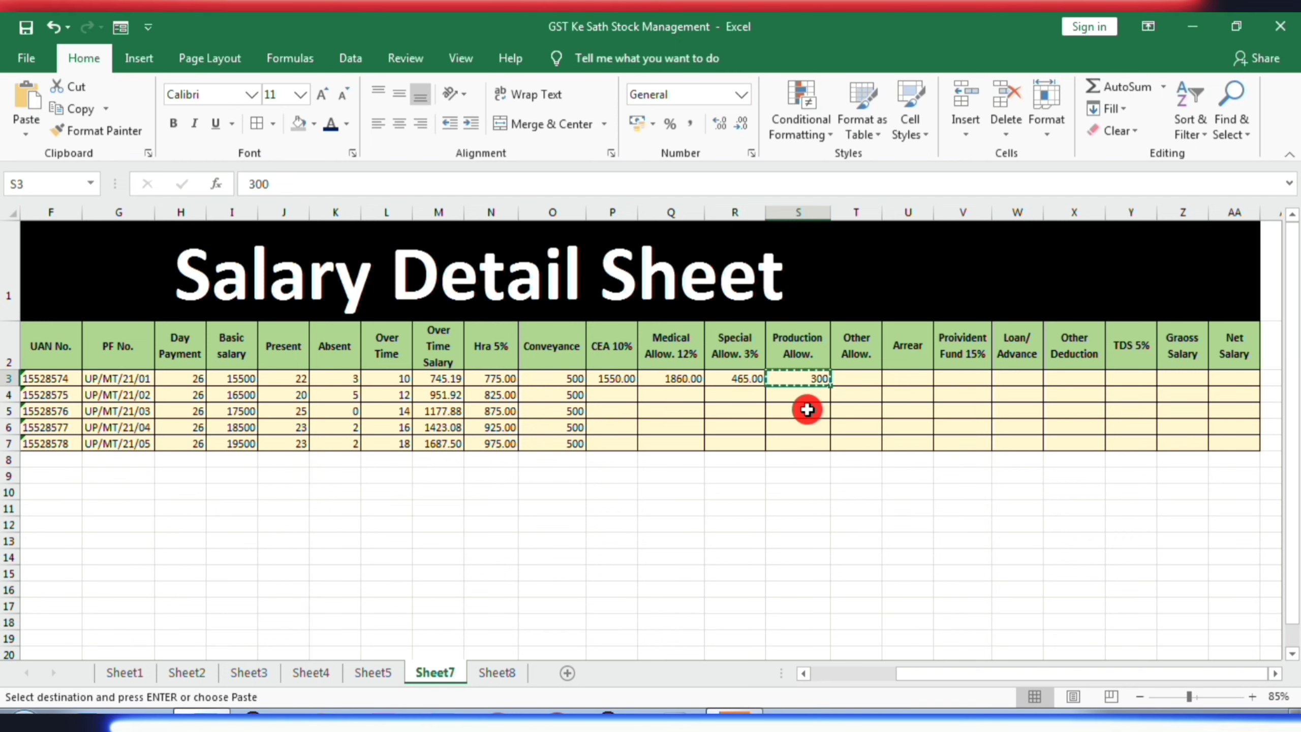
pyautogui.moveTo(803, 380); pyautogui.dragTo(807, 444)
pyautogui.hotkey('ctrl', 'v')
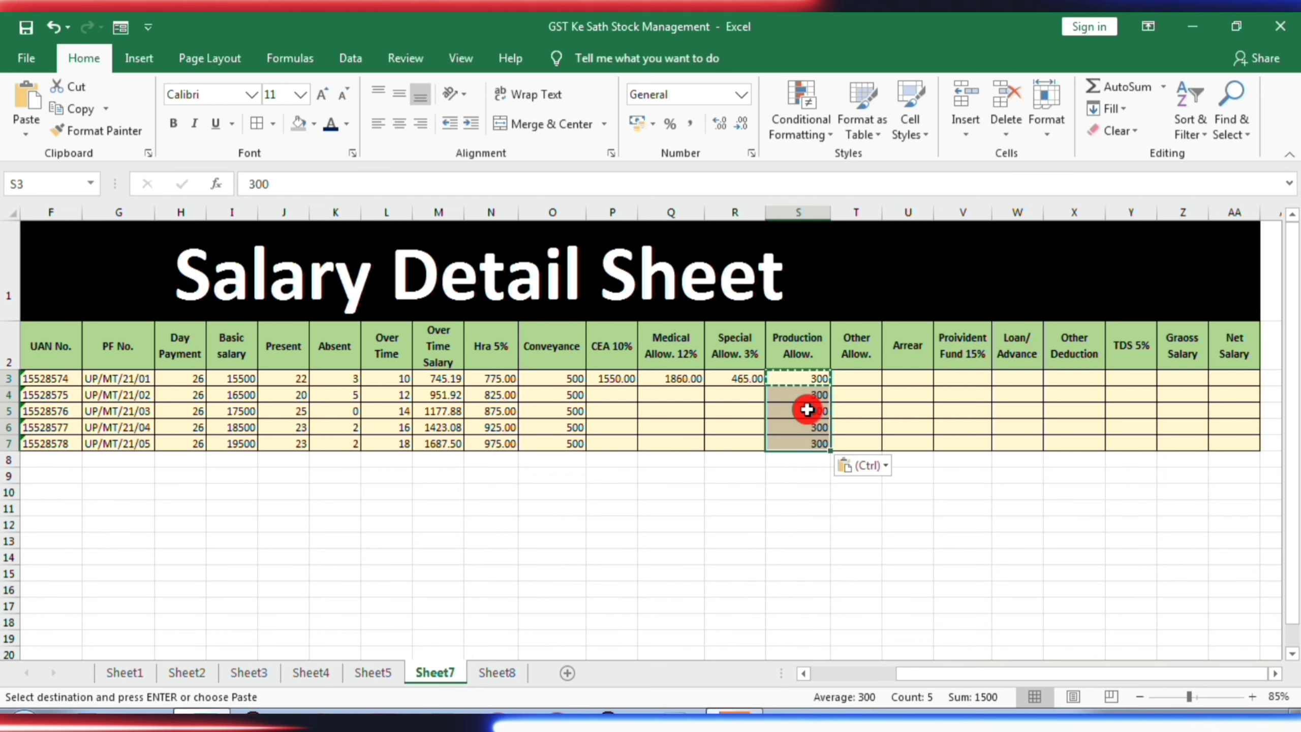
# - Enter 150 as the first employee's Other Allow. in T3
pyautogui.click(860, 379)
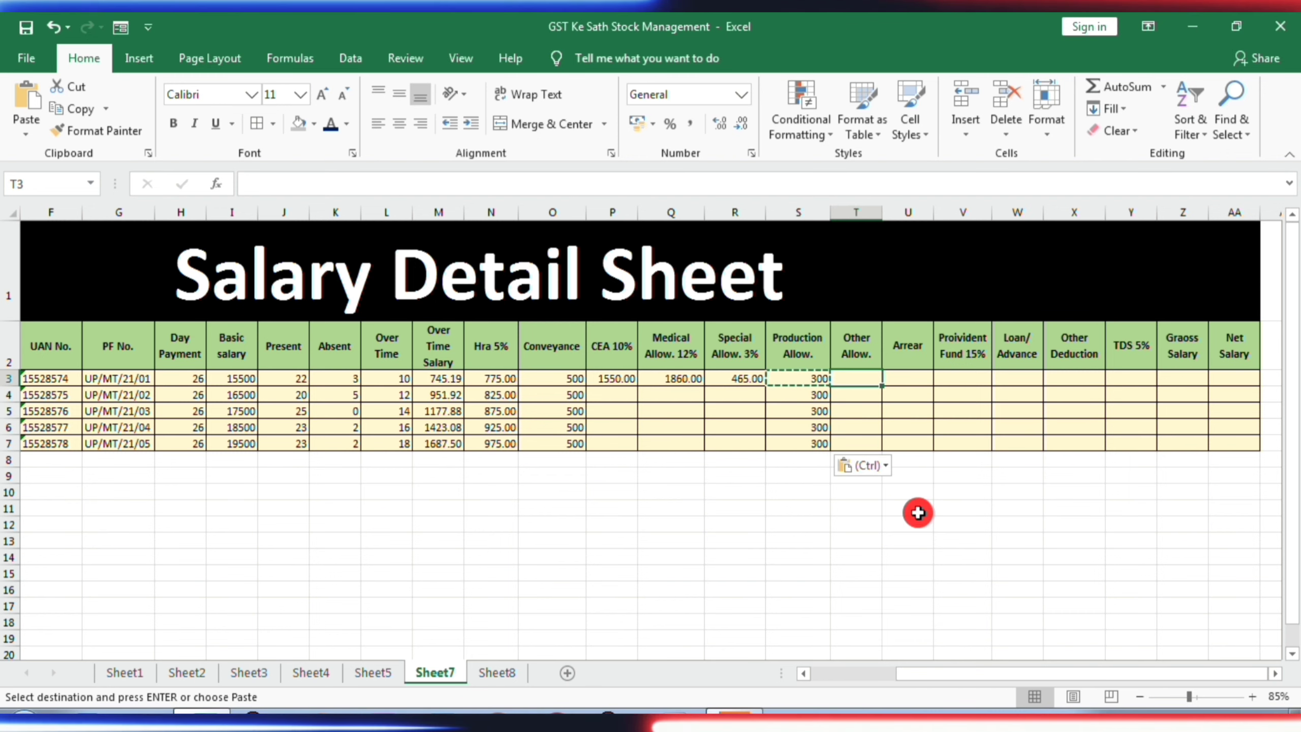
pyautogui.press('Escape')
pyautogui.write('150')
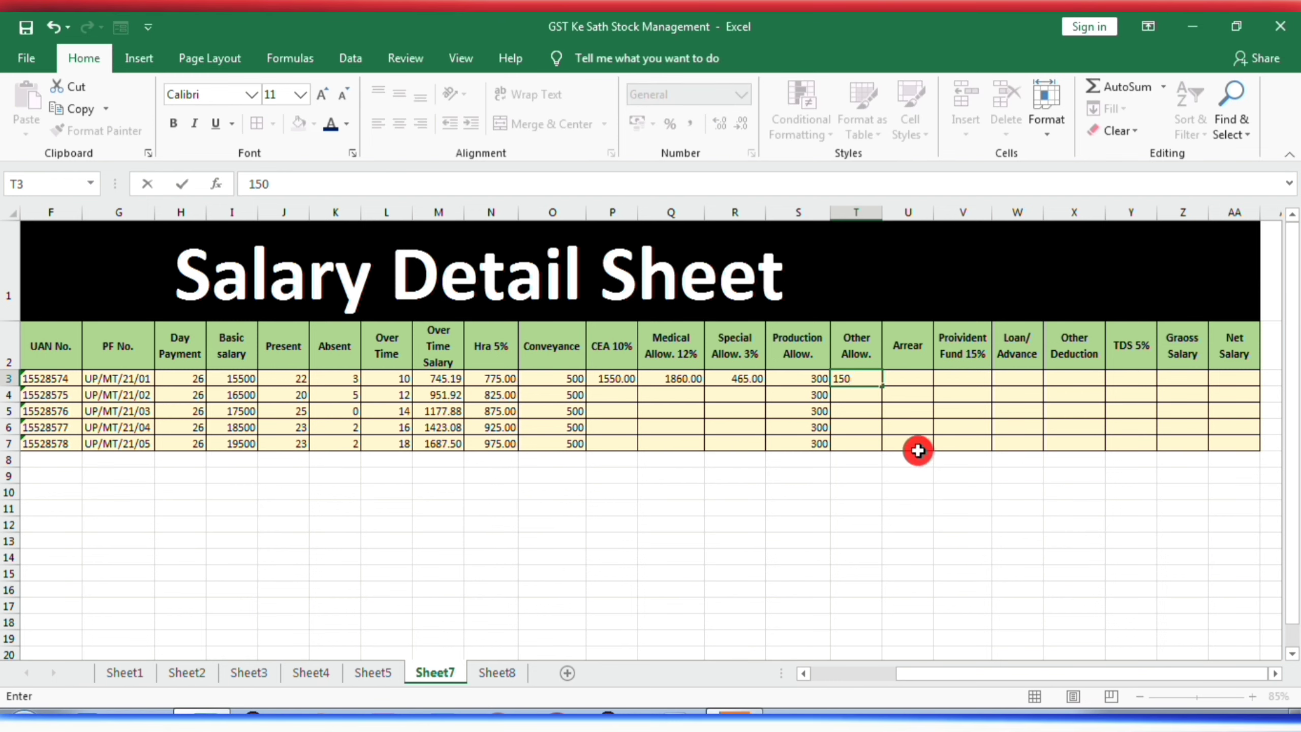
pyautogui.click(857, 424)
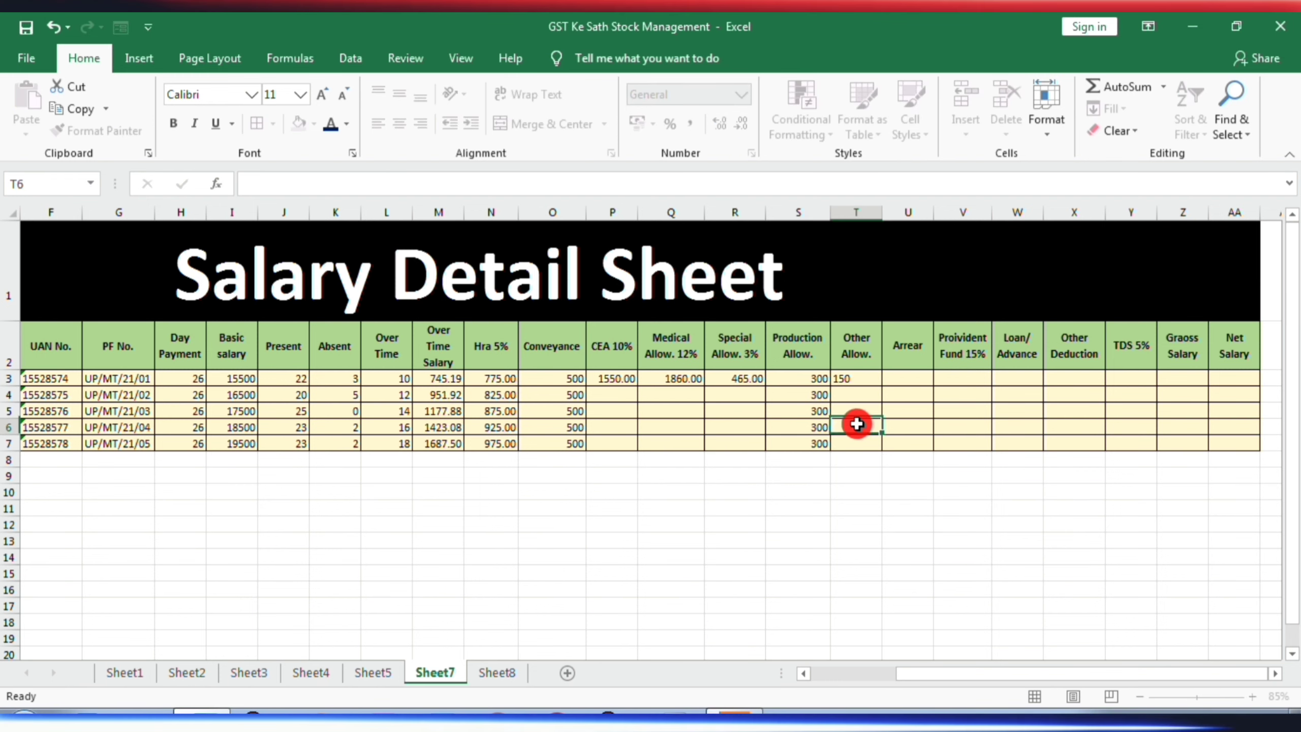
# - Copy the Other Allow. amount from T3 to the remaining employees in T4:T7
pyautogui.click(847, 380)
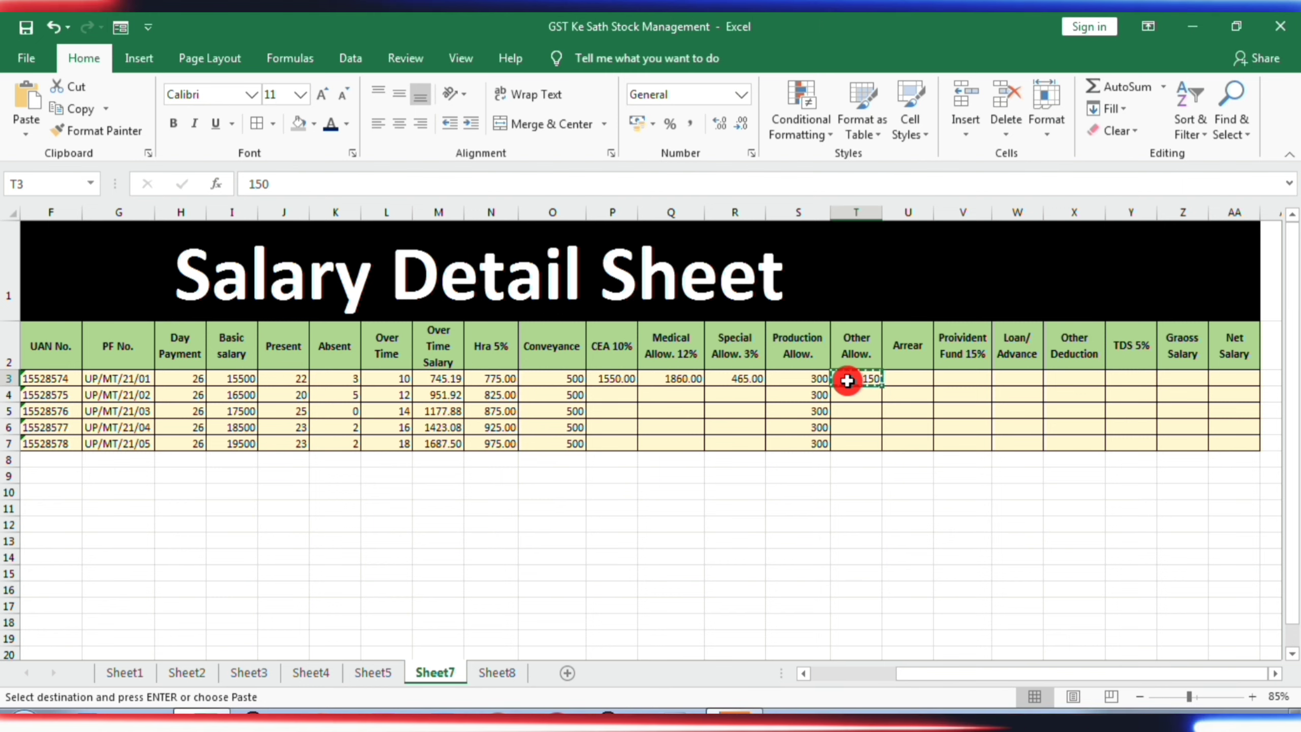
pyautogui.press('Down')
pyautogui.hotkey('shift', 'Down')
pyautogui.hotkey('shift', 'Down')
pyautogui.hotkey('shift', 'Down')
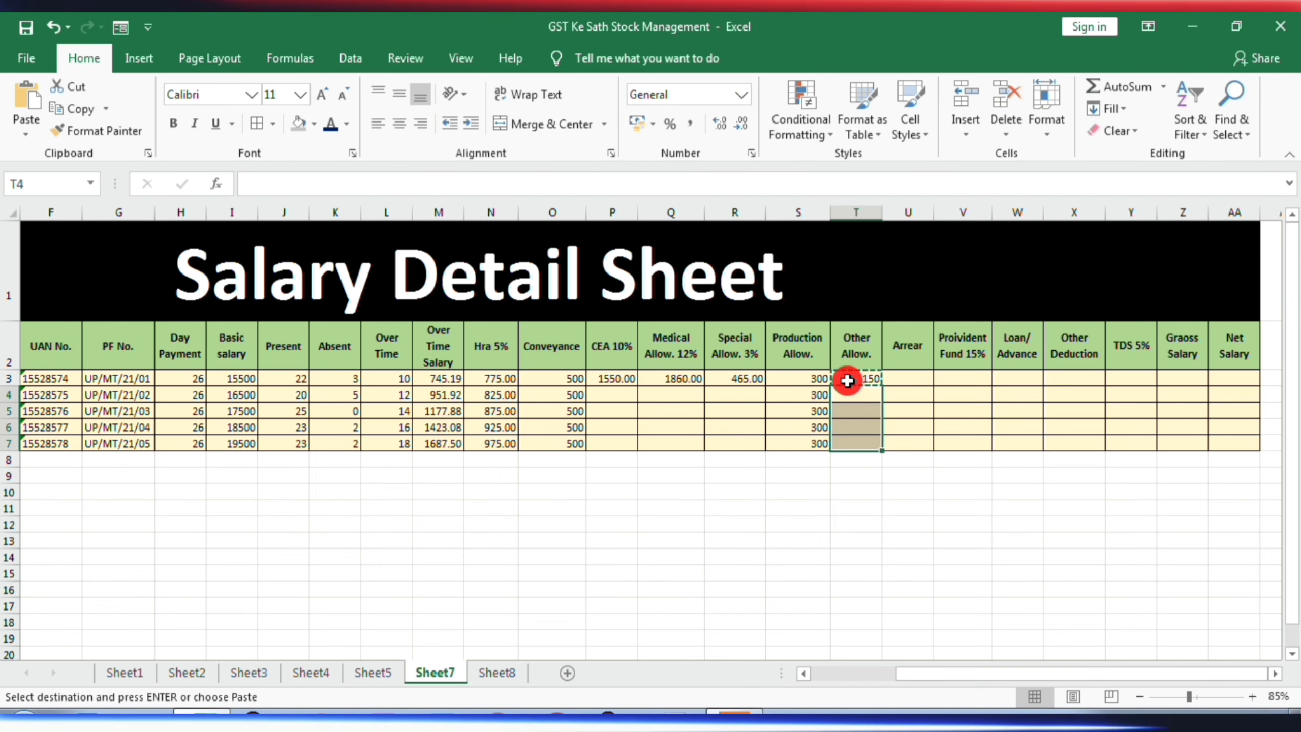
pyautogui.hotkey('ctrl', 'v')
# - Enter 3000 as the first employee's Arrear in U3
pyautogui.click(911, 381)
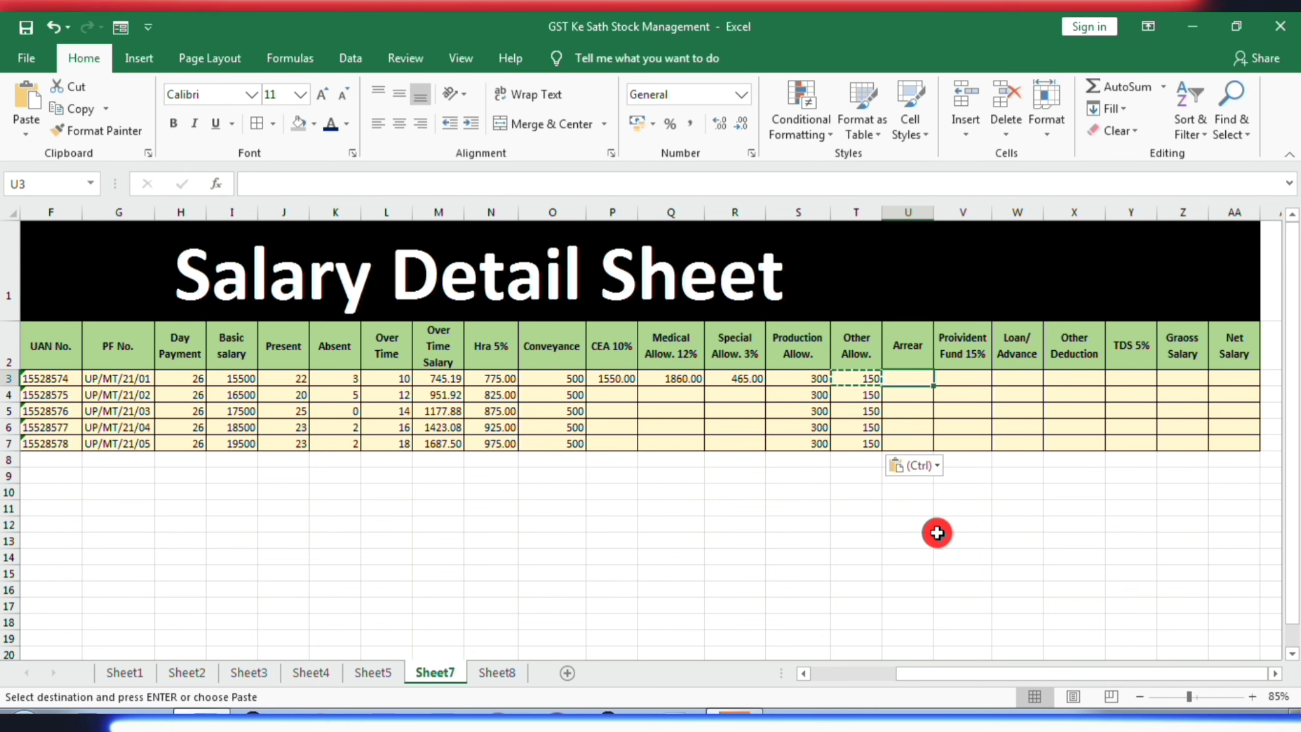
pyautogui.press('Escape')
pyautogui.write('3000')
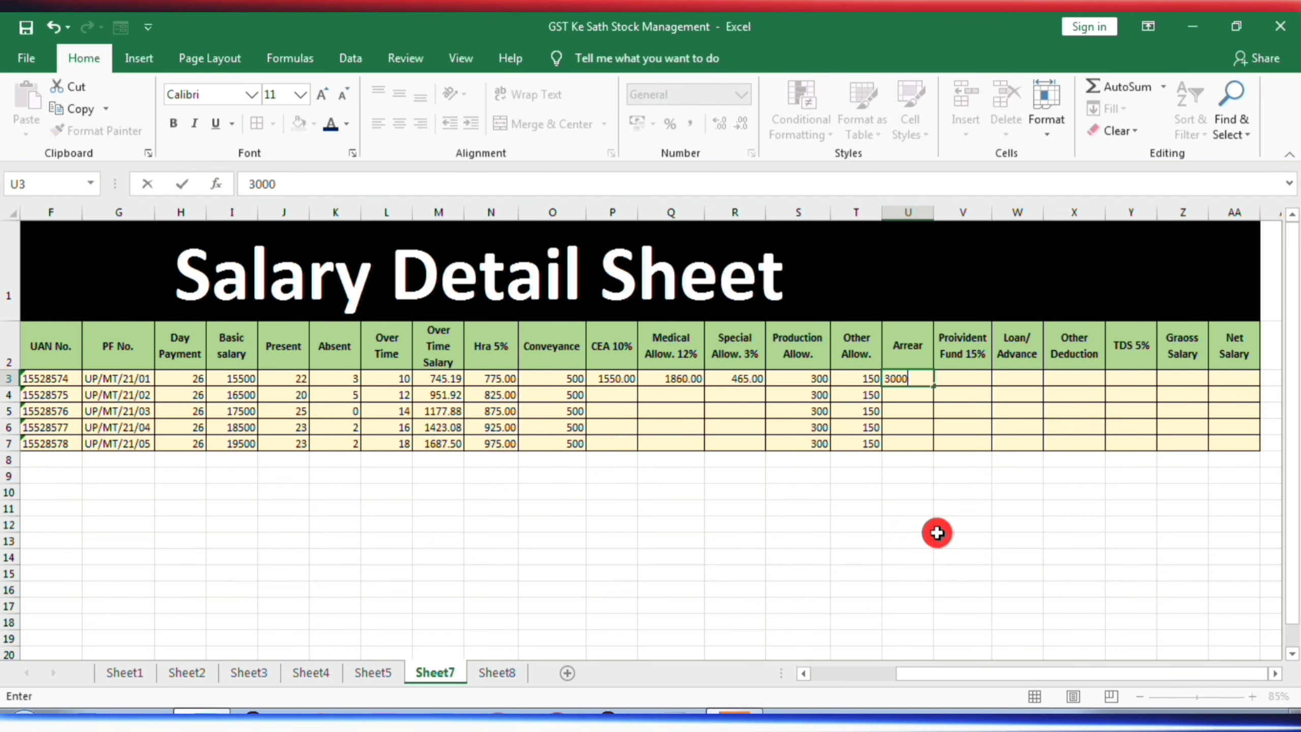
pyautogui.click(921, 457)
# - Copy the Arrear amount from U3 to the remaining employees in U4:U7
pyautogui.click(916, 378)
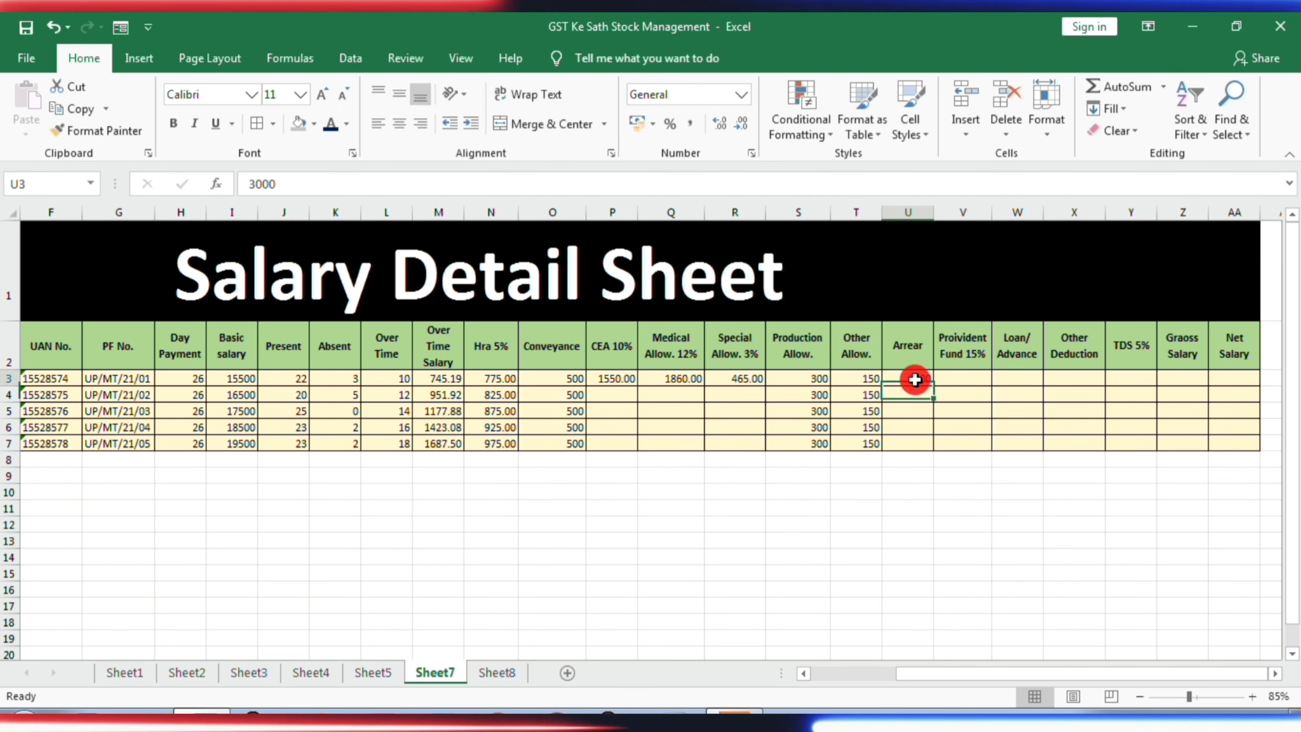
pyautogui.hotkey('ctrl', 'c')
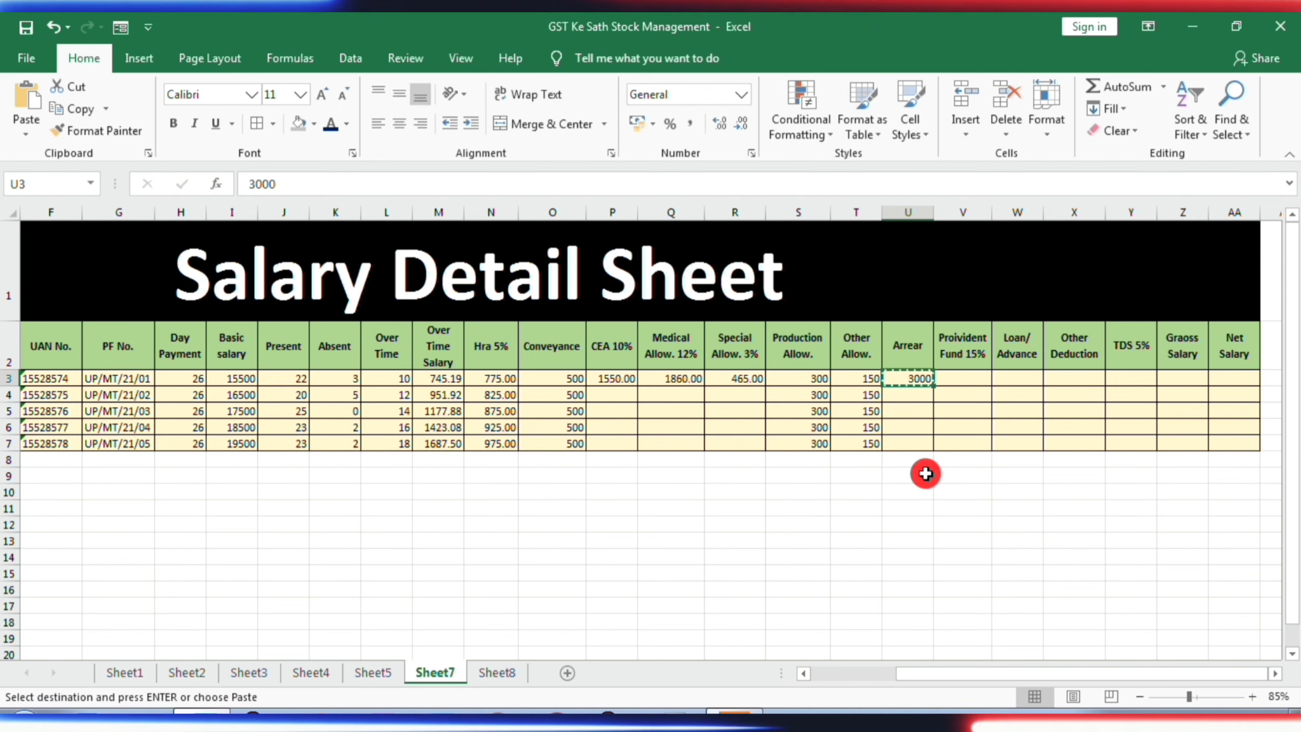
pyautogui.press('Down')
pyautogui.hotkey('shift', 'Down')
pyautogui.hotkey('shift', 'Down')
pyautogui.hotkey('shift', 'Down')
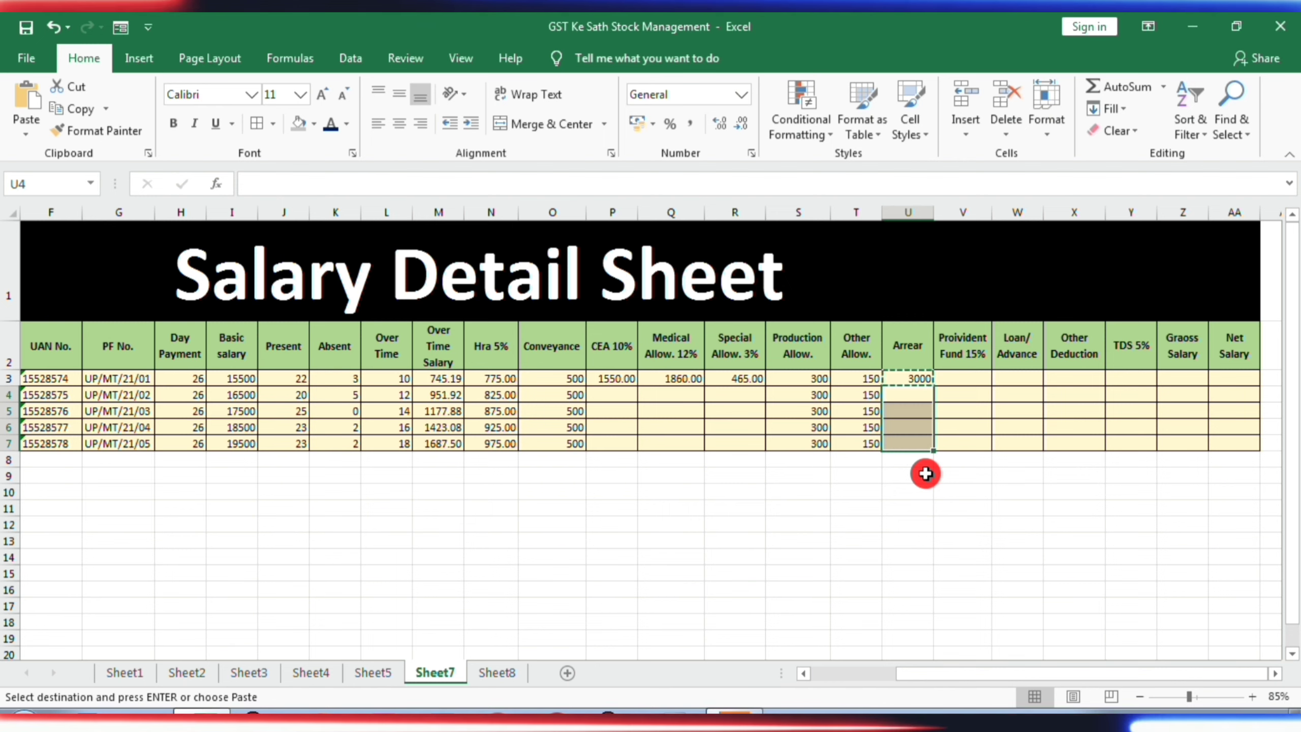
pyautogui.hotkey('ctrl', 'v')
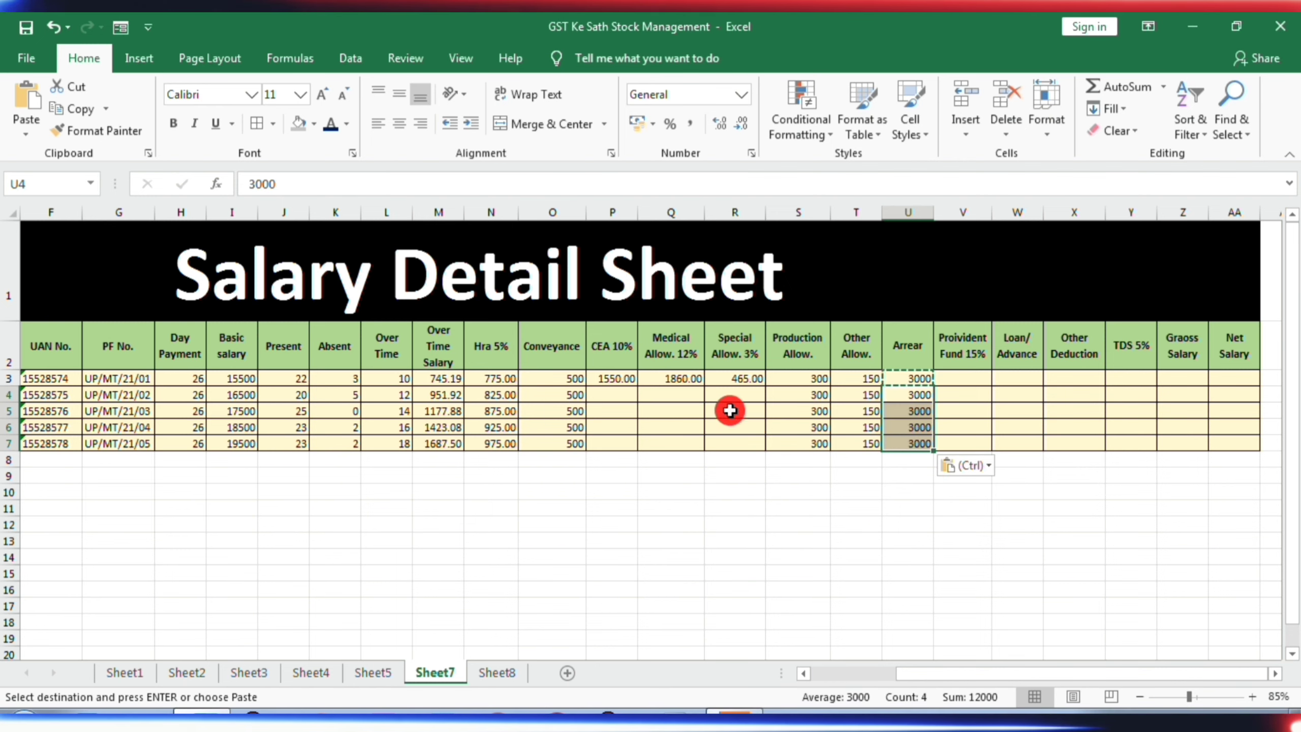
# - Copy the CEA 10%, Medical Allow. 12% and Special Allow. 3% formulas from P3:R3 to P4:R7, finishing with V3 selected
pyautogui.click(624, 378)
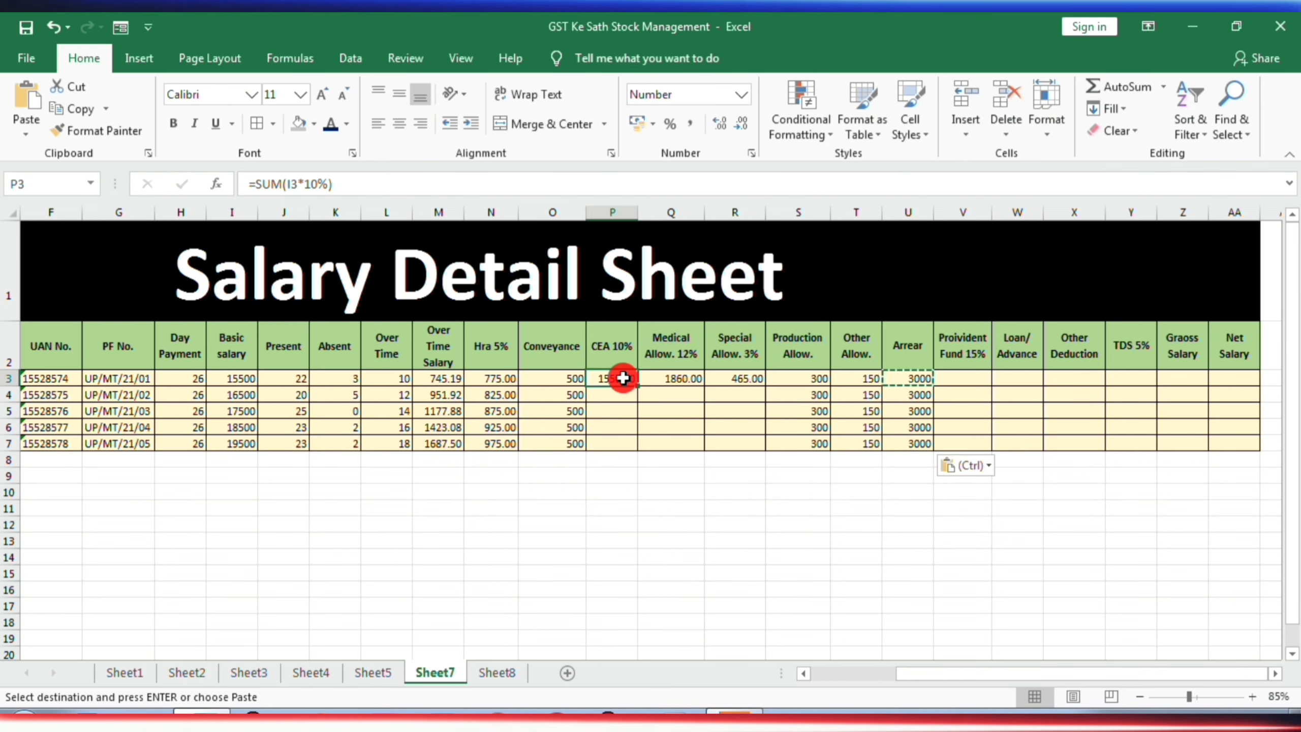
pyautogui.hotkey('shift', 'Right')
pyautogui.hotkey('shift', 'Right')
pyautogui.hotkey('ctrl', 'c')
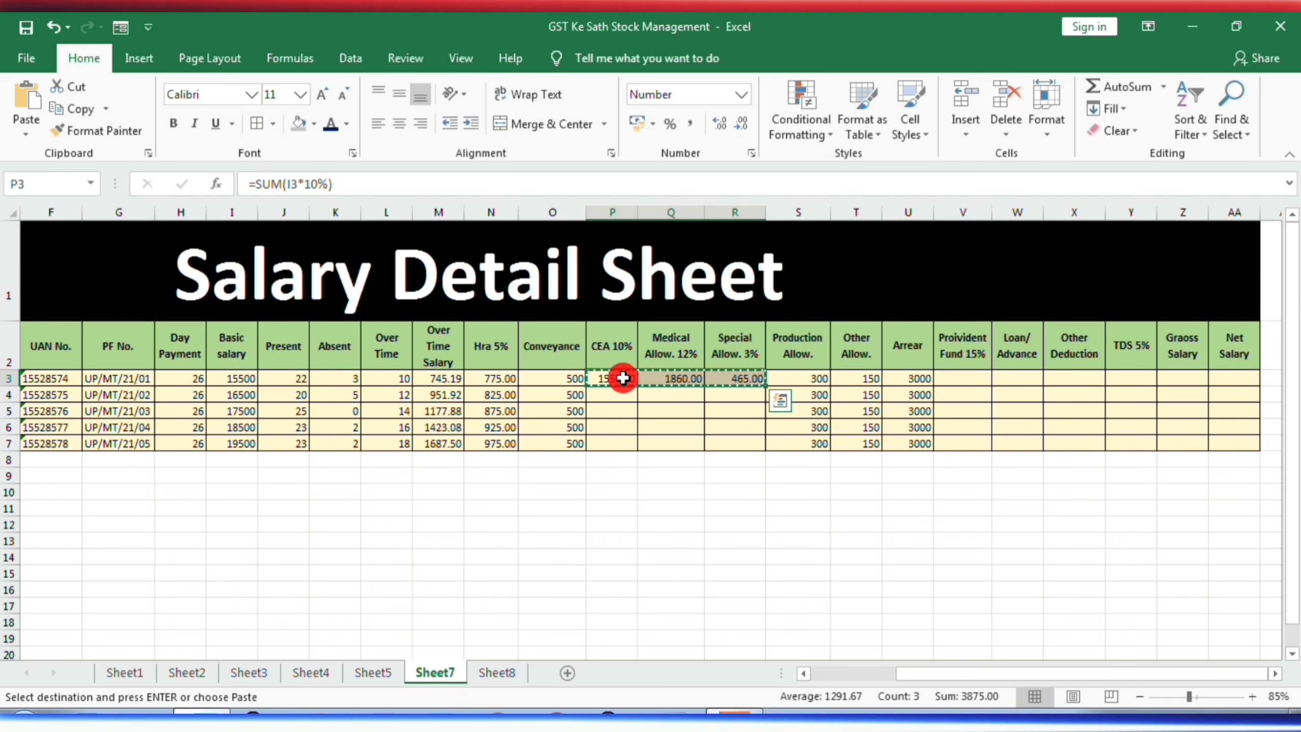
pyautogui.press('Left')
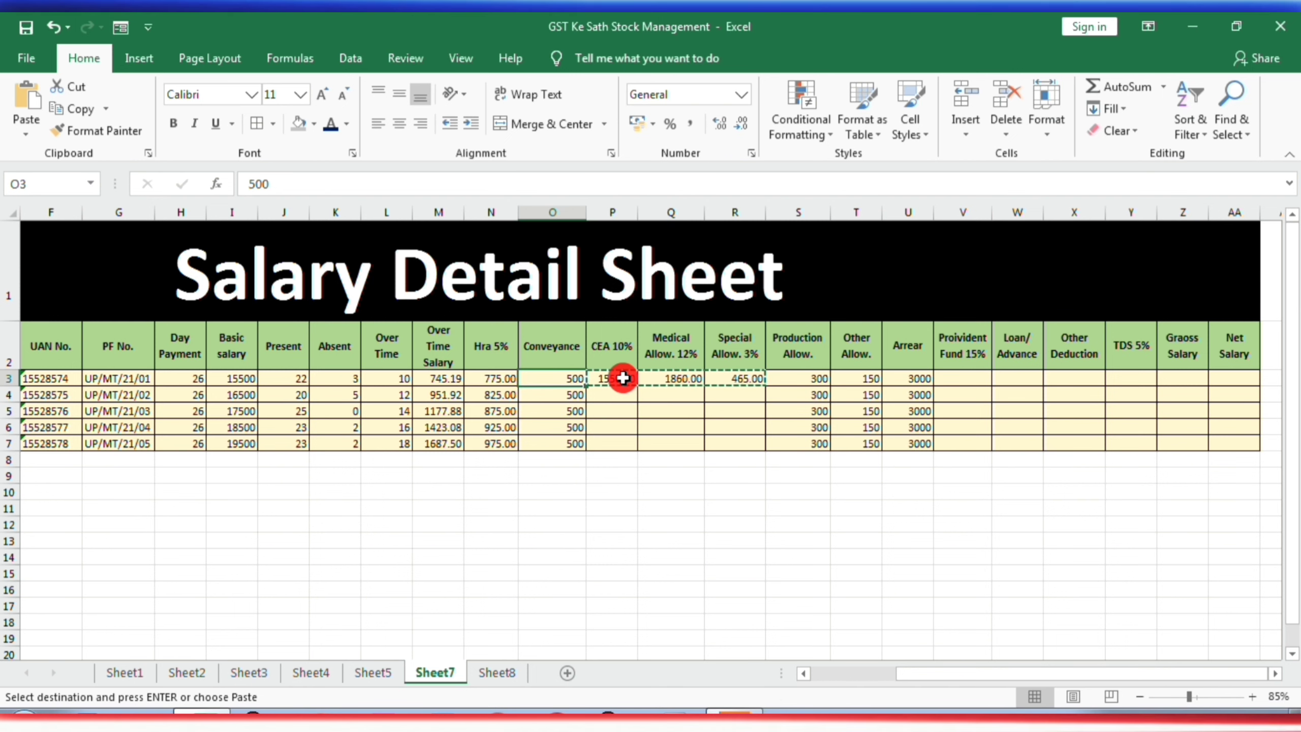
pyautogui.press('Right')
pyautogui.press('Down')
pyautogui.hotkey('shift', 'Right')
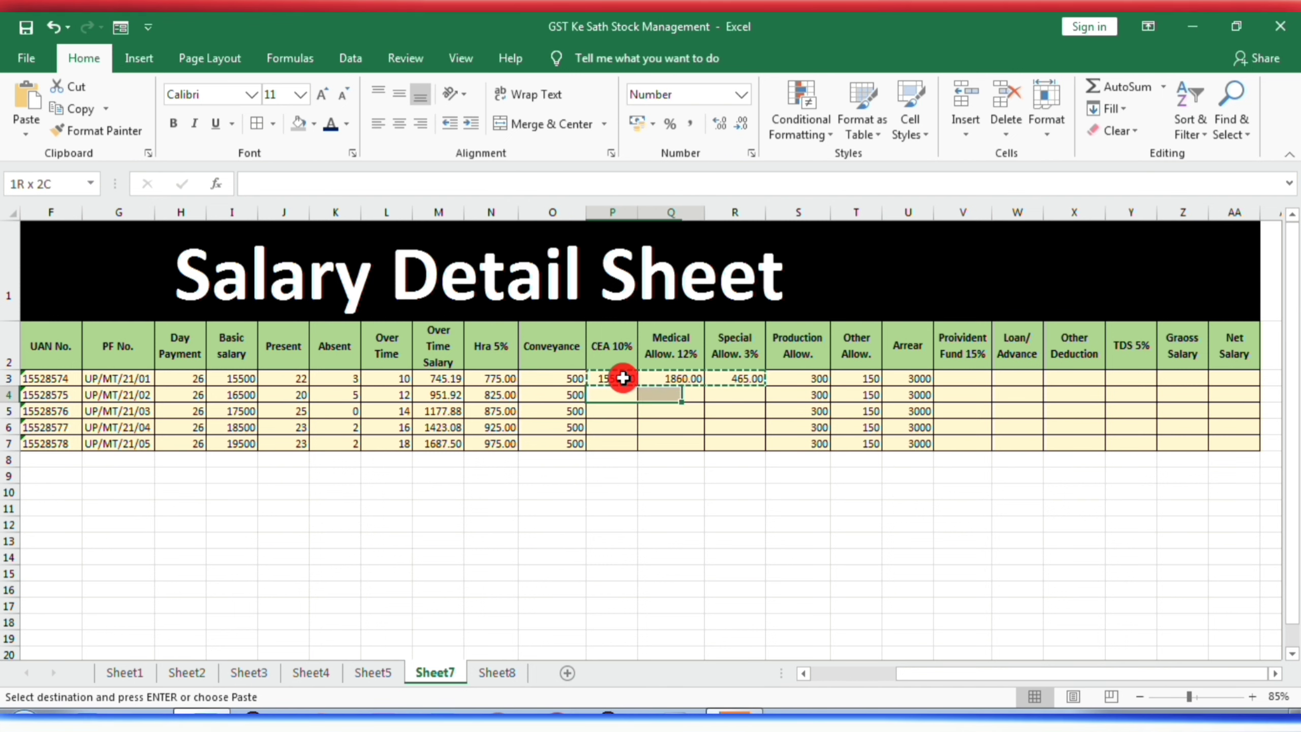
pyautogui.hotkey('shift', 'Right')
pyautogui.hotkey('shift', 'Down')
pyautogui.hotkey('shift', 'Down')
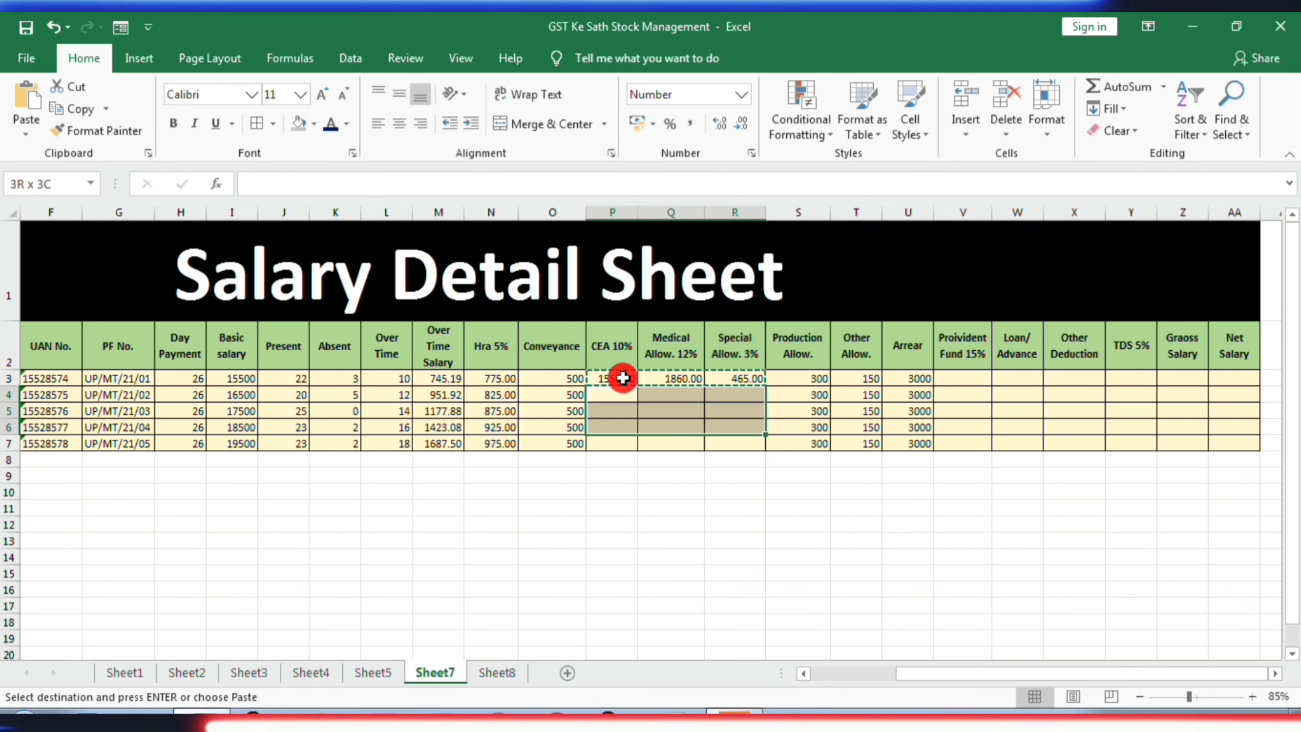
pyautogui.hotkey('shift', 'Down')
pyautogui.hotkey('ctrl', 'v')
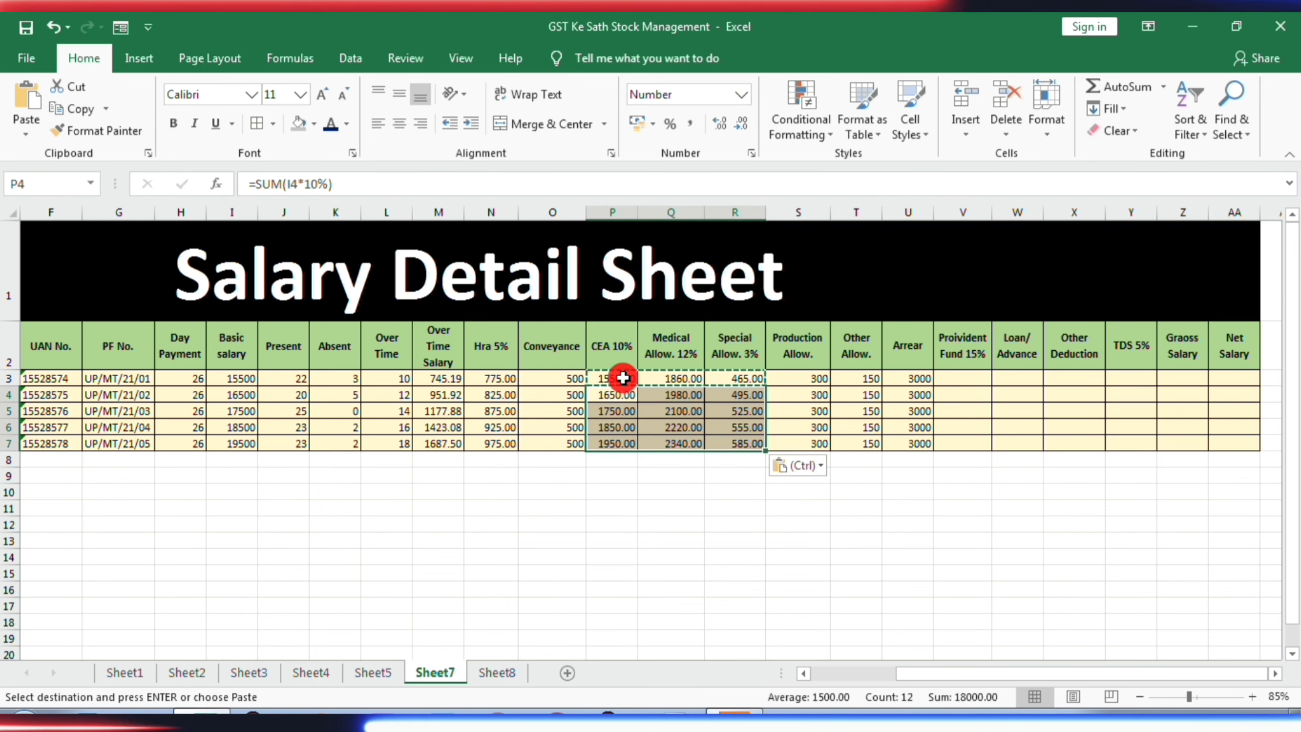
pyautogui.click(962, 380)
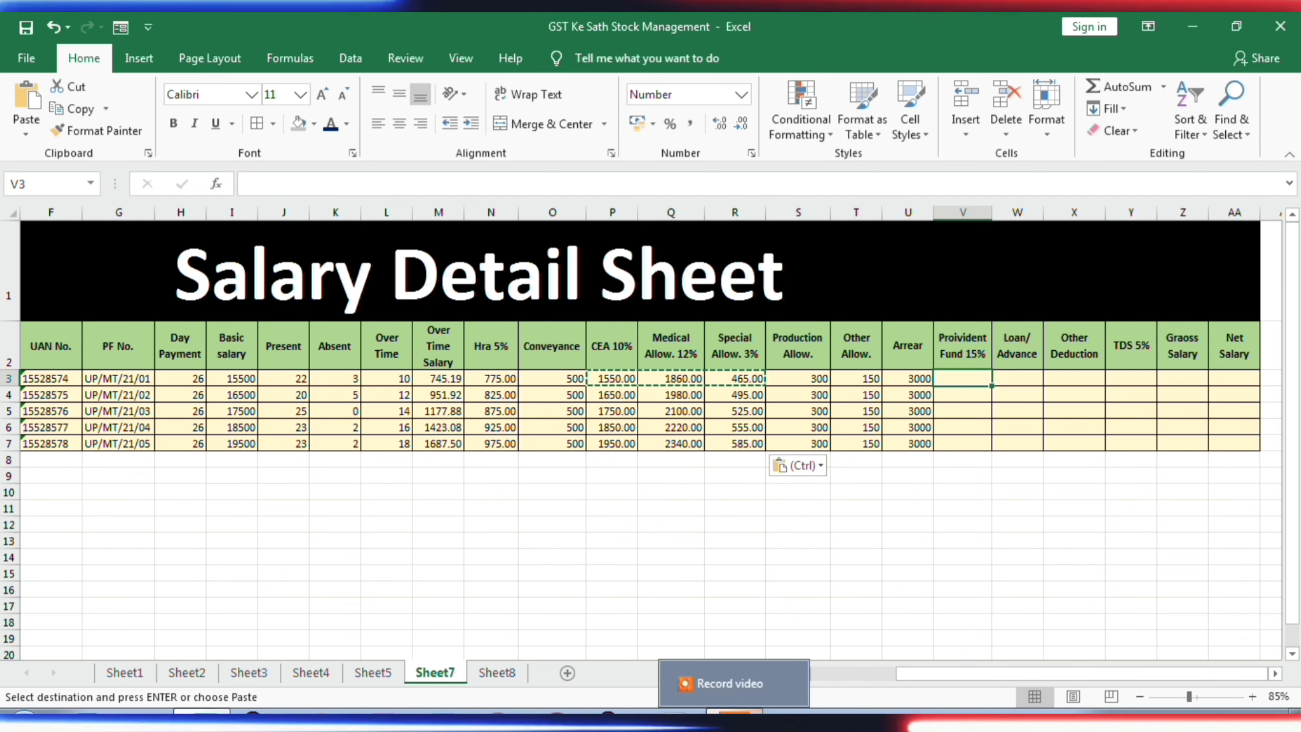
pyautogui.click(732, 683)
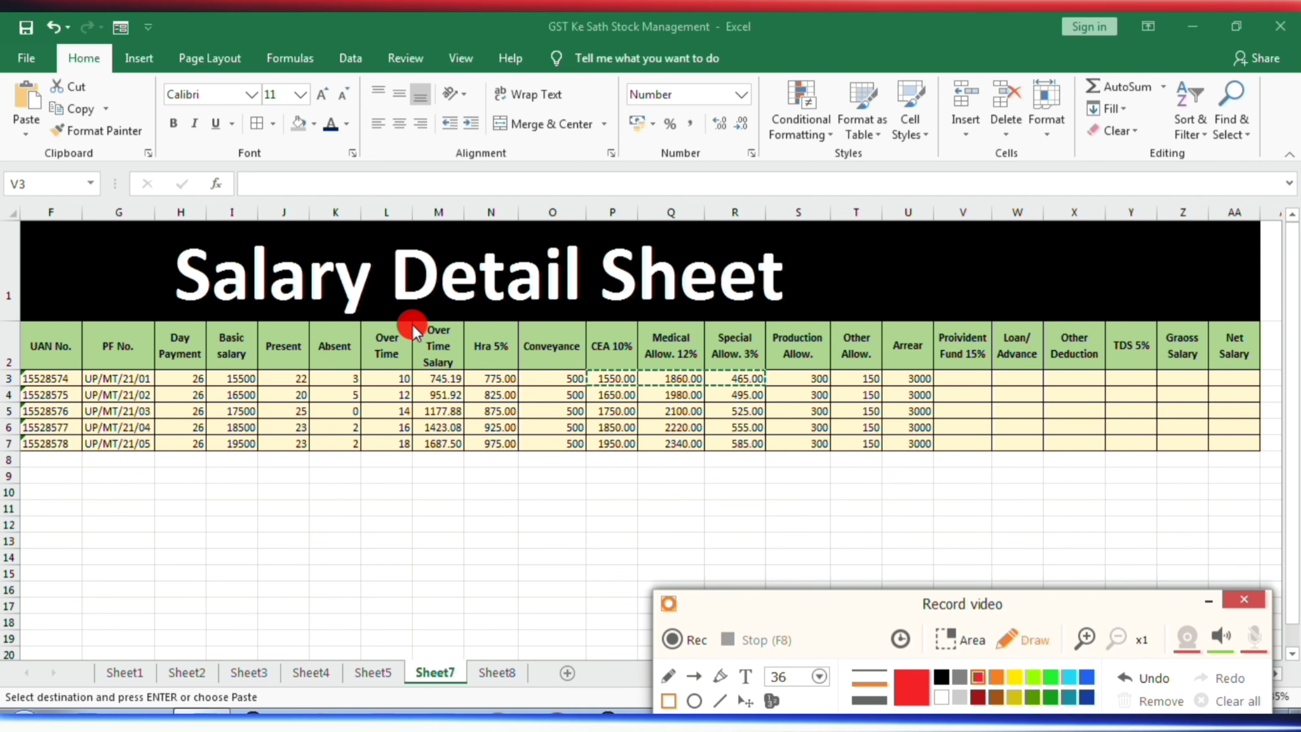
pyautogui.moveTo(413, 323)
pyautogui.mouseDown()
pyautogui.moveTo(470, 438)
pyautogui.moveTo(728, 462)
pyautogui.moveTo(940, 458)
pyautogui.mouseUp()
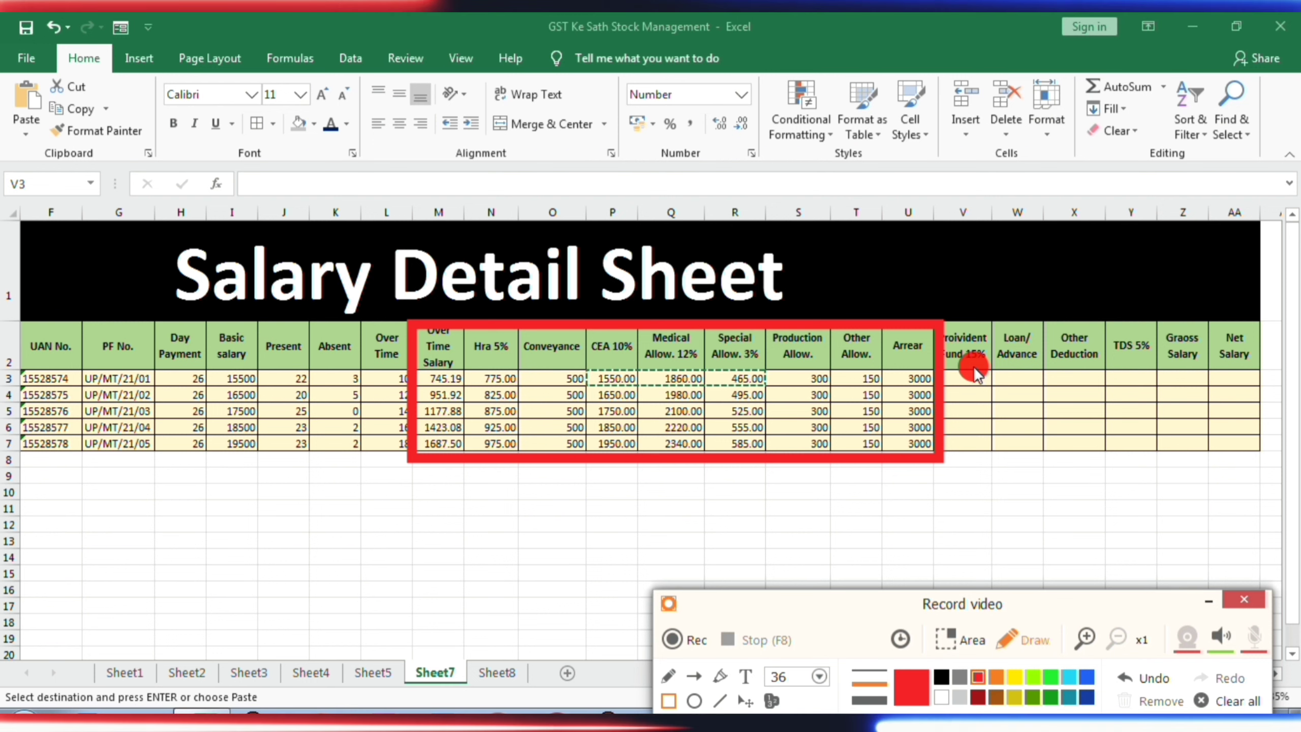
pyautogui.click(1240, 702)
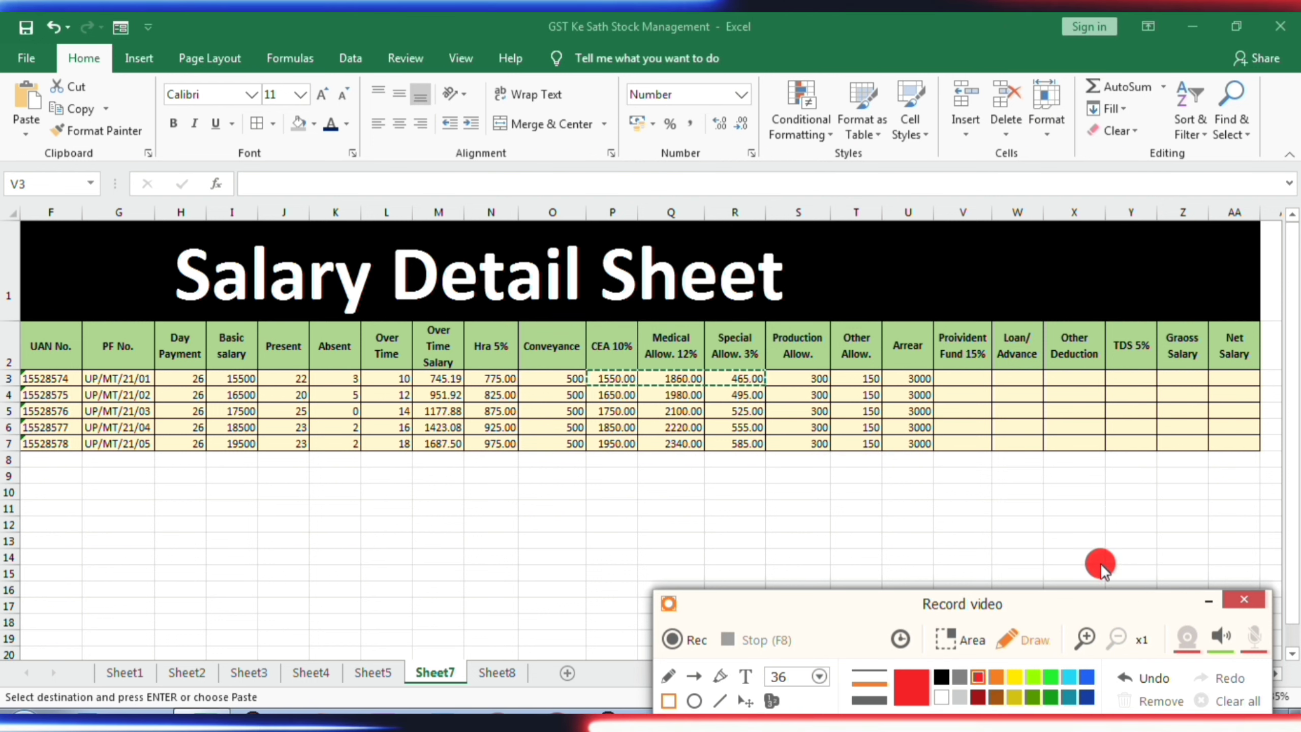
pyautogui.click(1213, 598)
# - Calculate the first employee's Proivident Fund 15% in V3 from the basic salary with the formula =SUM(I3*15%)
pyautogui.write('=SUM(')
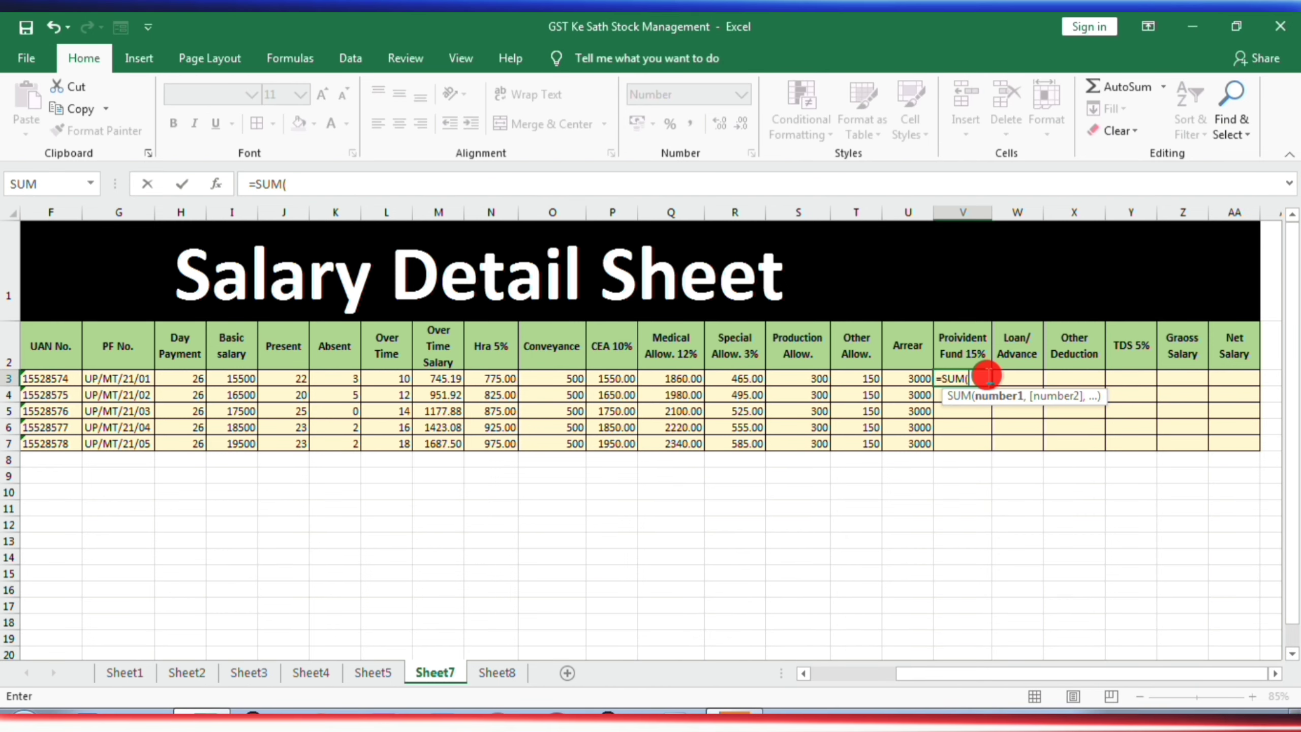
pyautogui.click(248, 378)
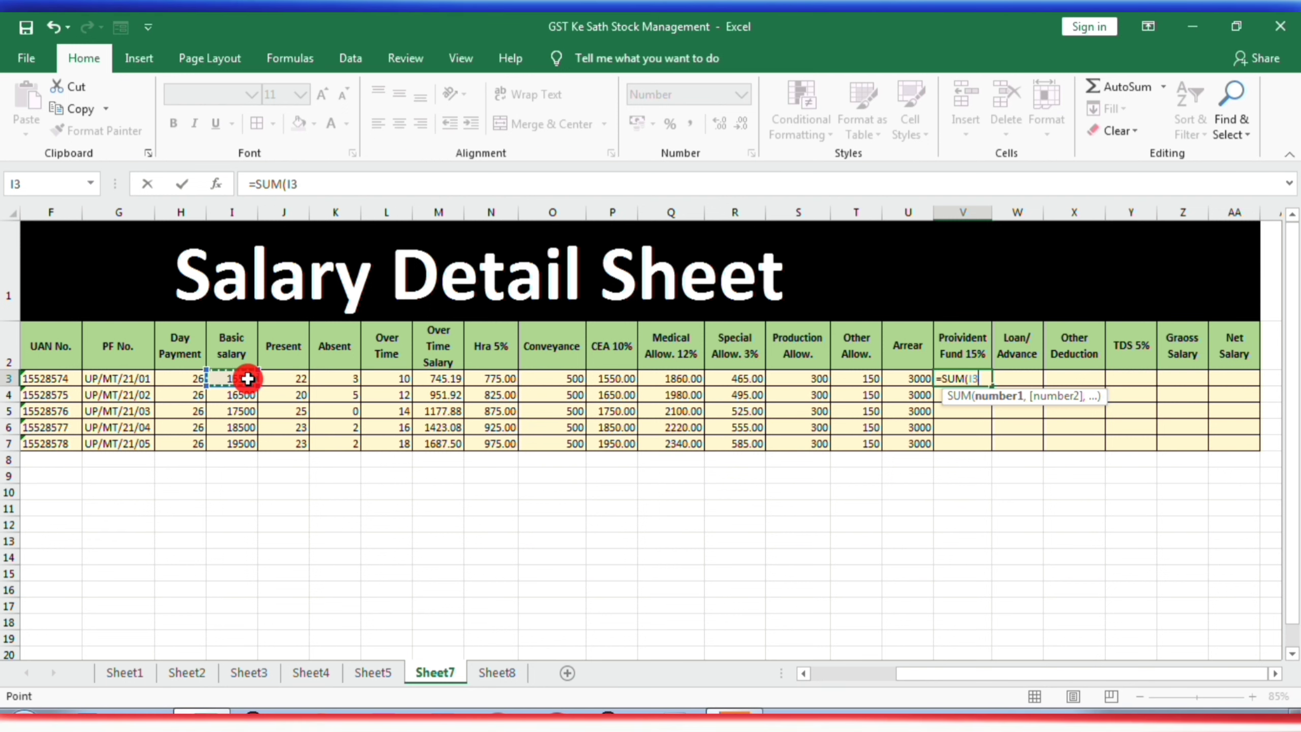
pyautogui.write('*15%')
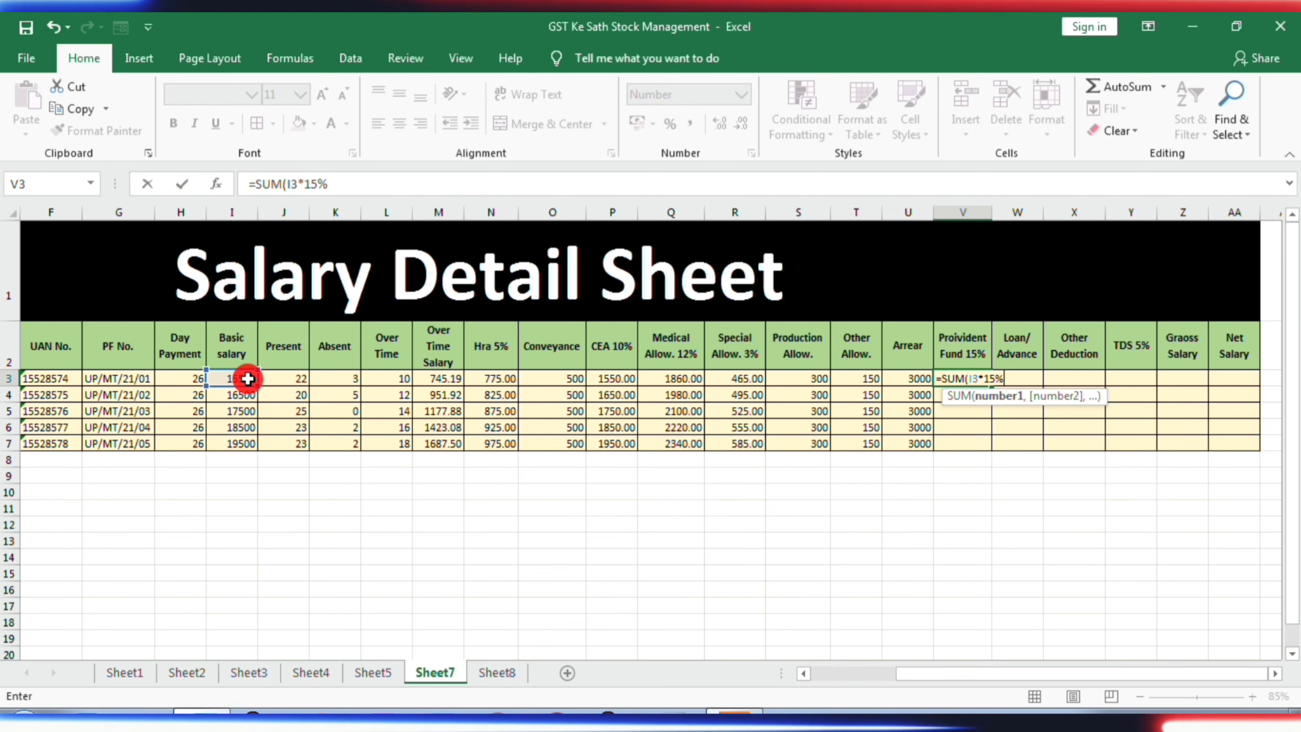
pyautogui.press('Return')
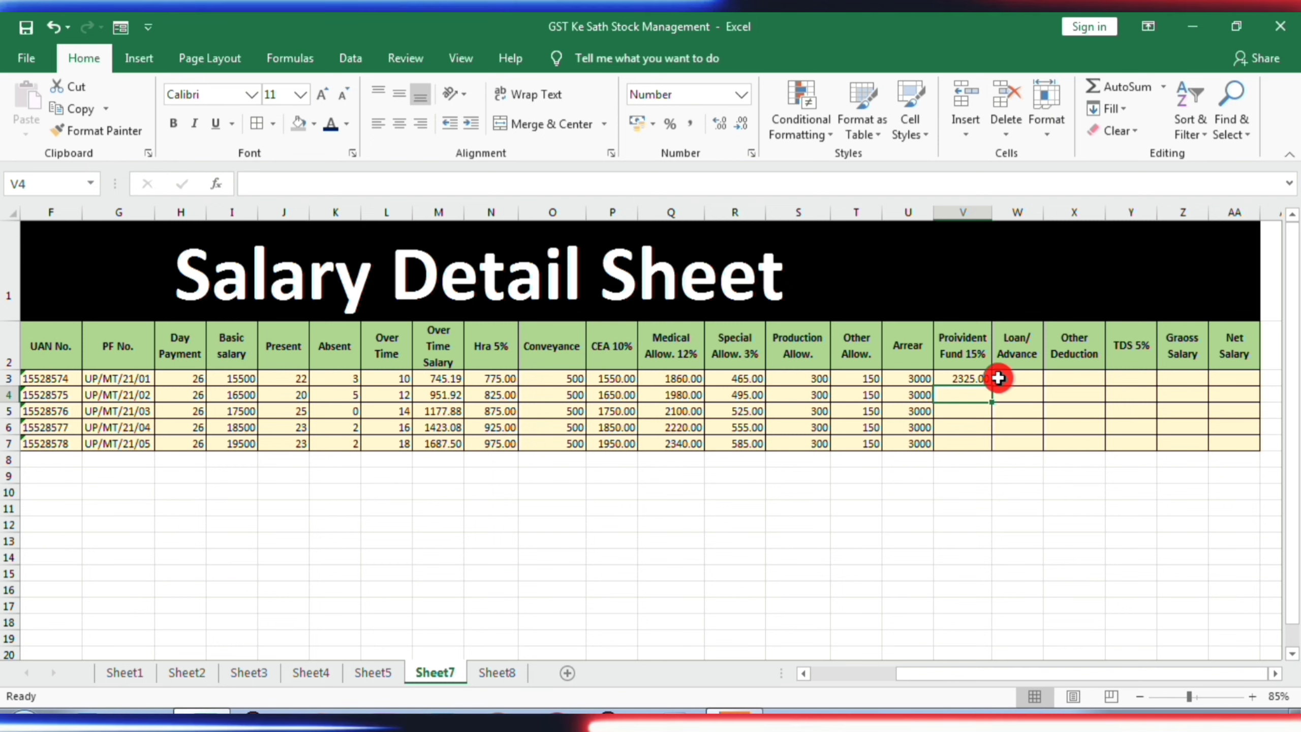
# - Copy the Proivident Fund 15% formula from V3 to the remaining employees in V4:V7
pyautogui.click(969, 379)
pyautogui.hotkey('ctrl', 'c')
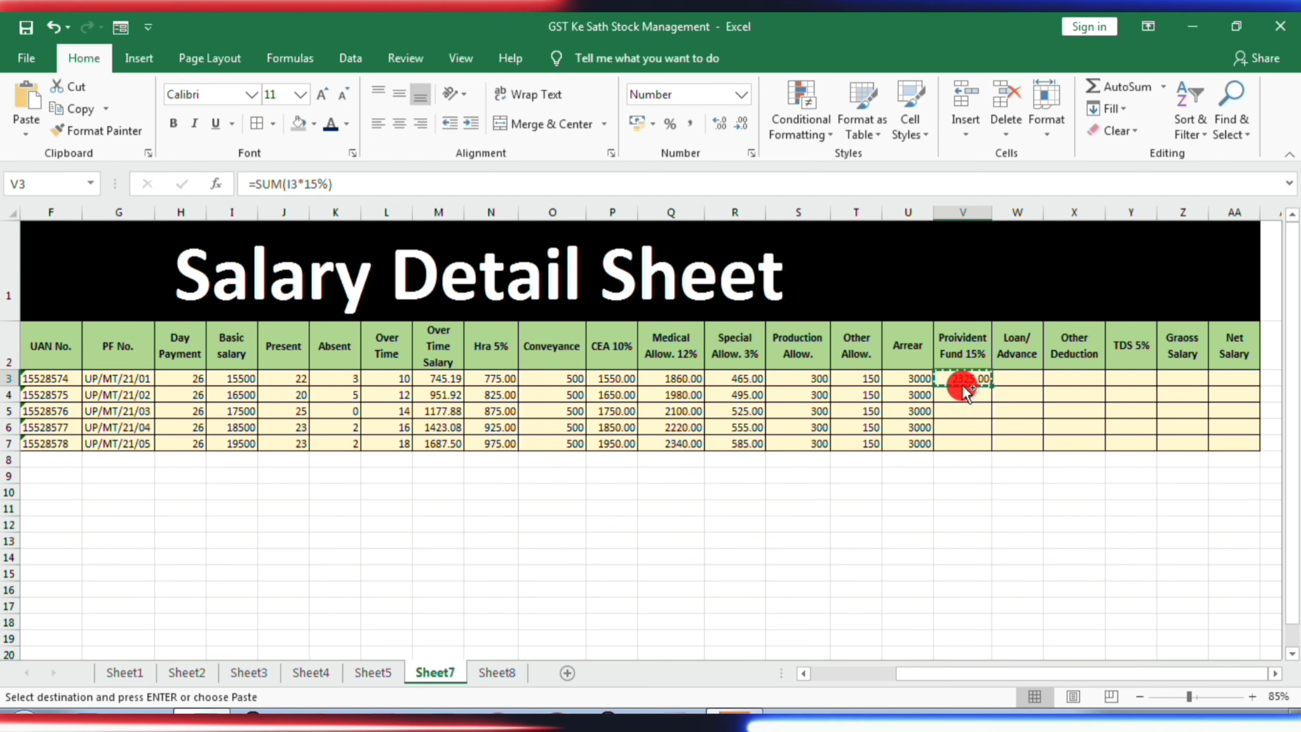
pyautogui.press('Down')
pyautogui.press('Down')
pyautogui.press('Down')
pyautogui.click(962, 395)
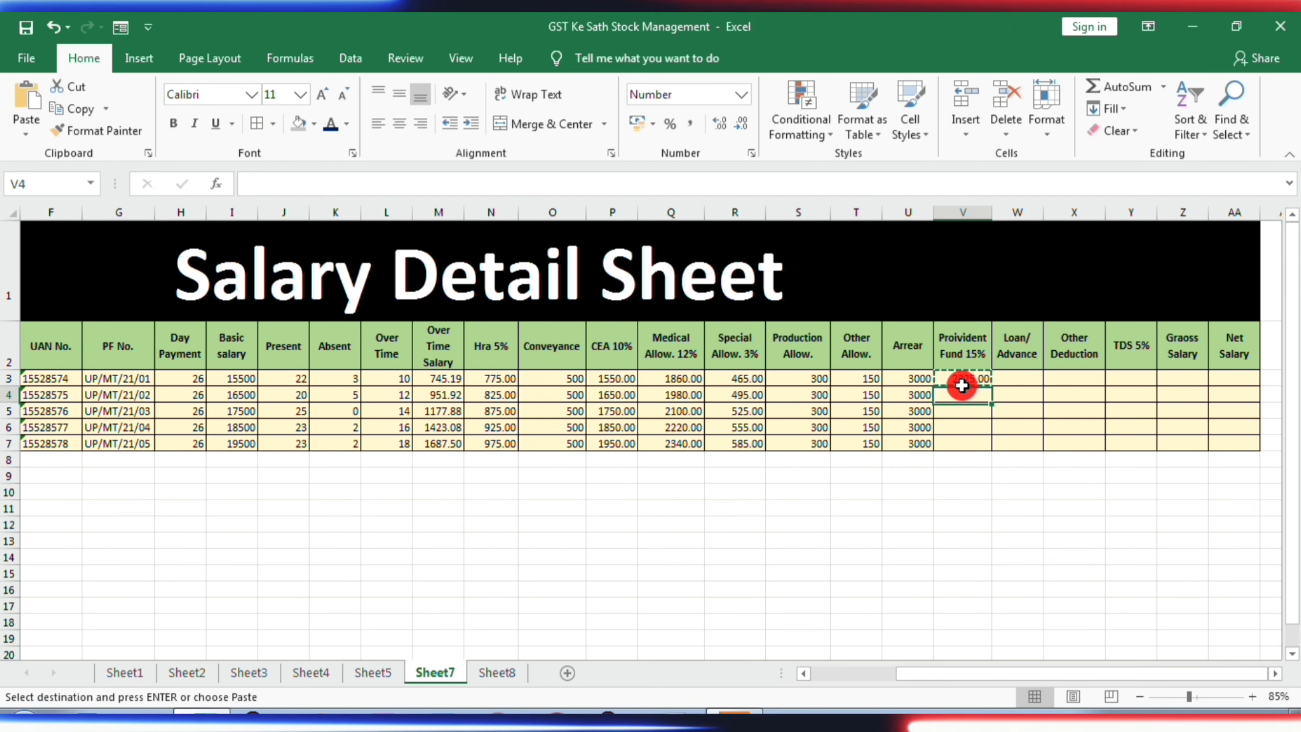
pyautogui.hotkey('shift', 'Down')
pyautogui.hotkey('shift', 'Down')
pyautogui.hotkey('shift', 'Down')
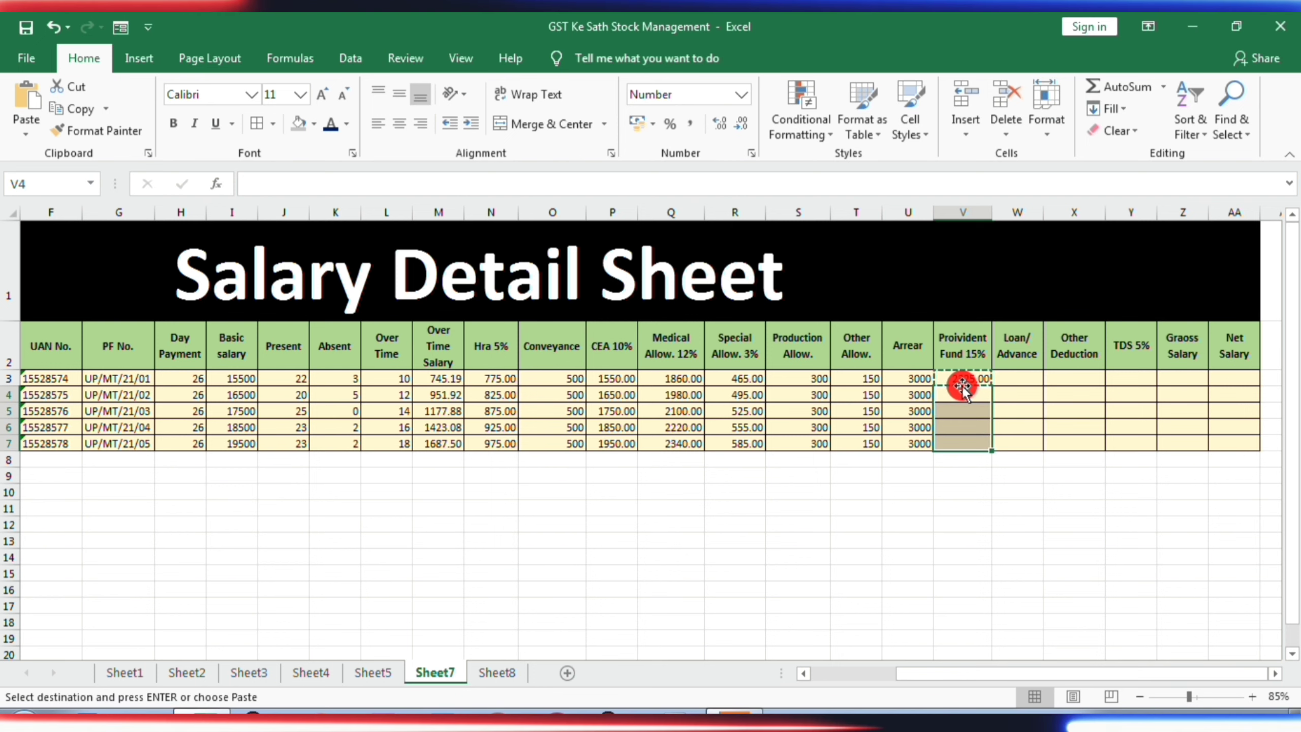
pyautogui.hotkey('ctrl', 'v')
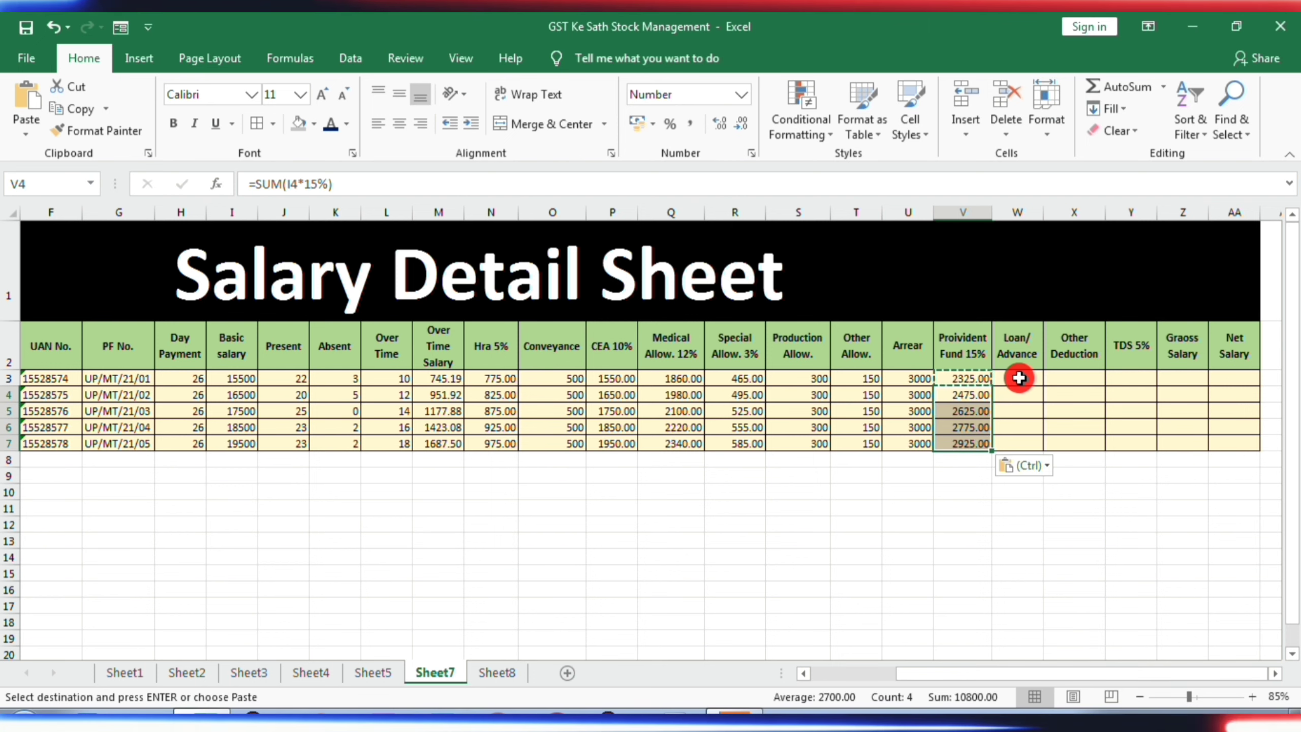
# - Enter 3500 as the first employee's Loan/Advance in W3
pyautogui.click(1017, 379)
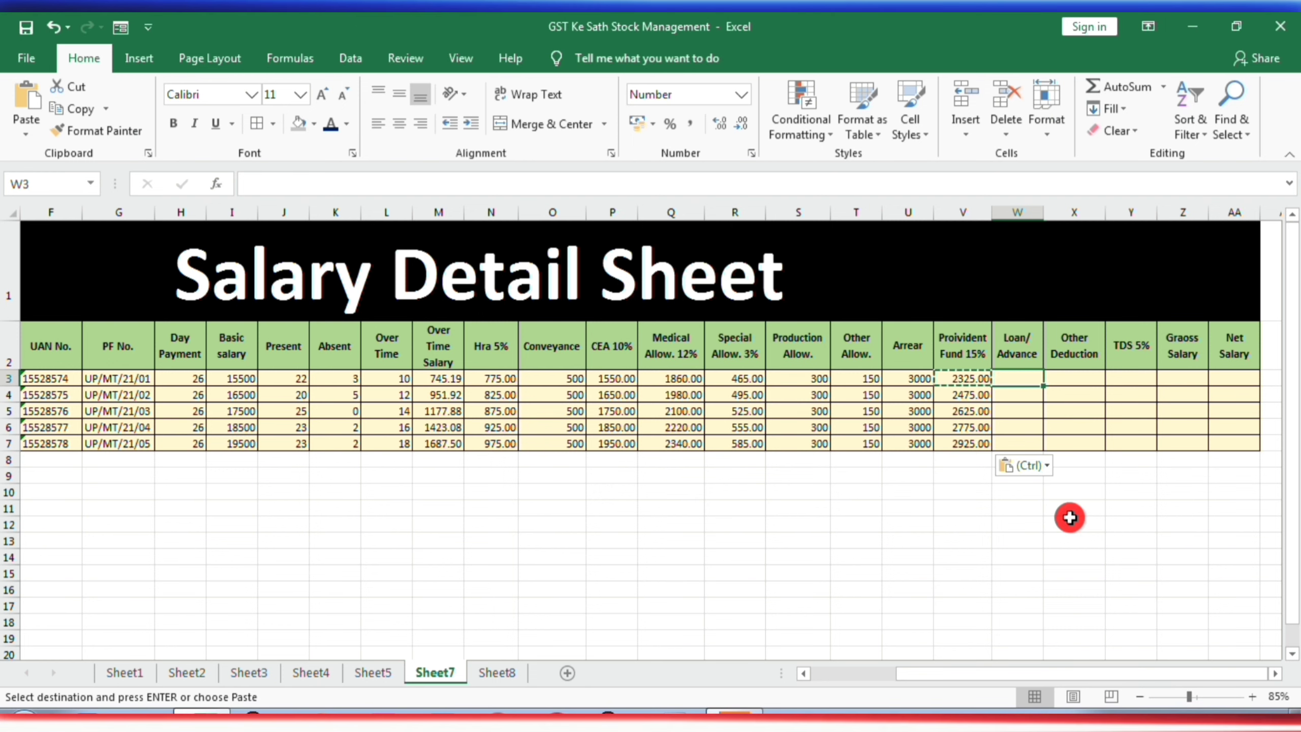
pyautogui.write('35000')
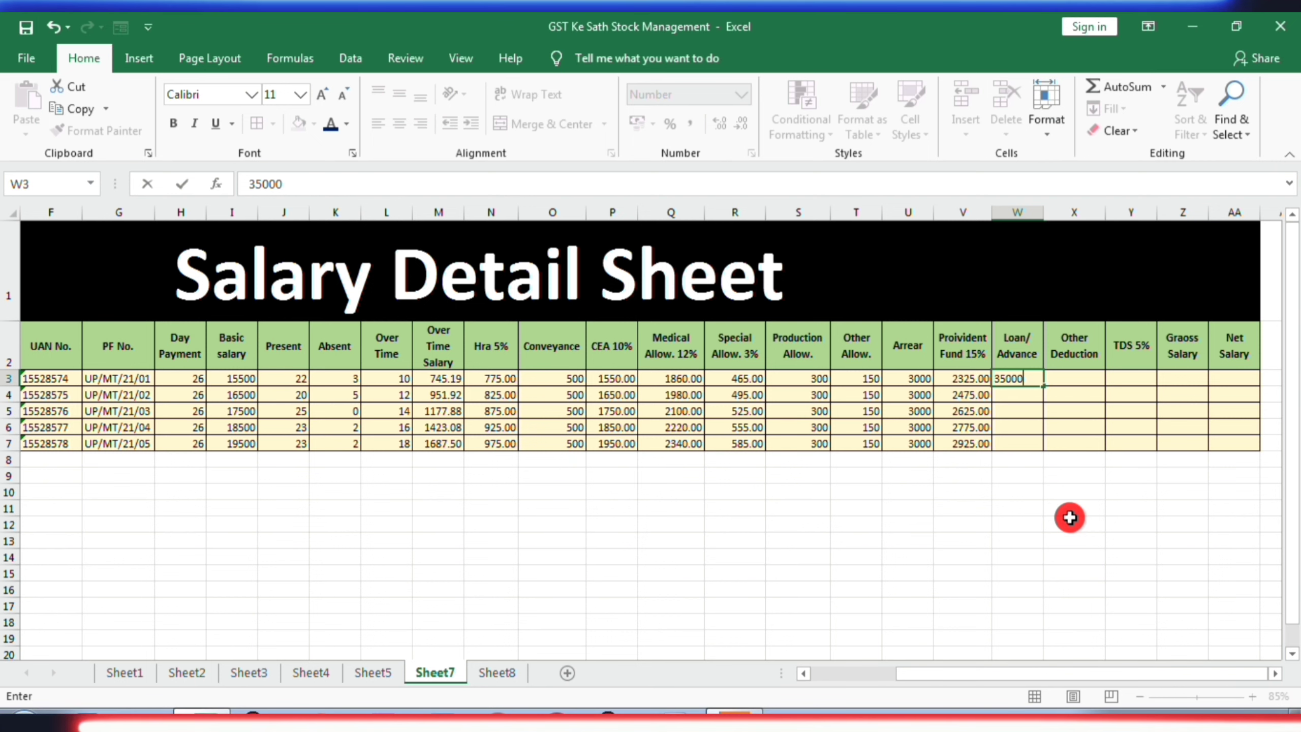
pyautogui.press('BackSpace')
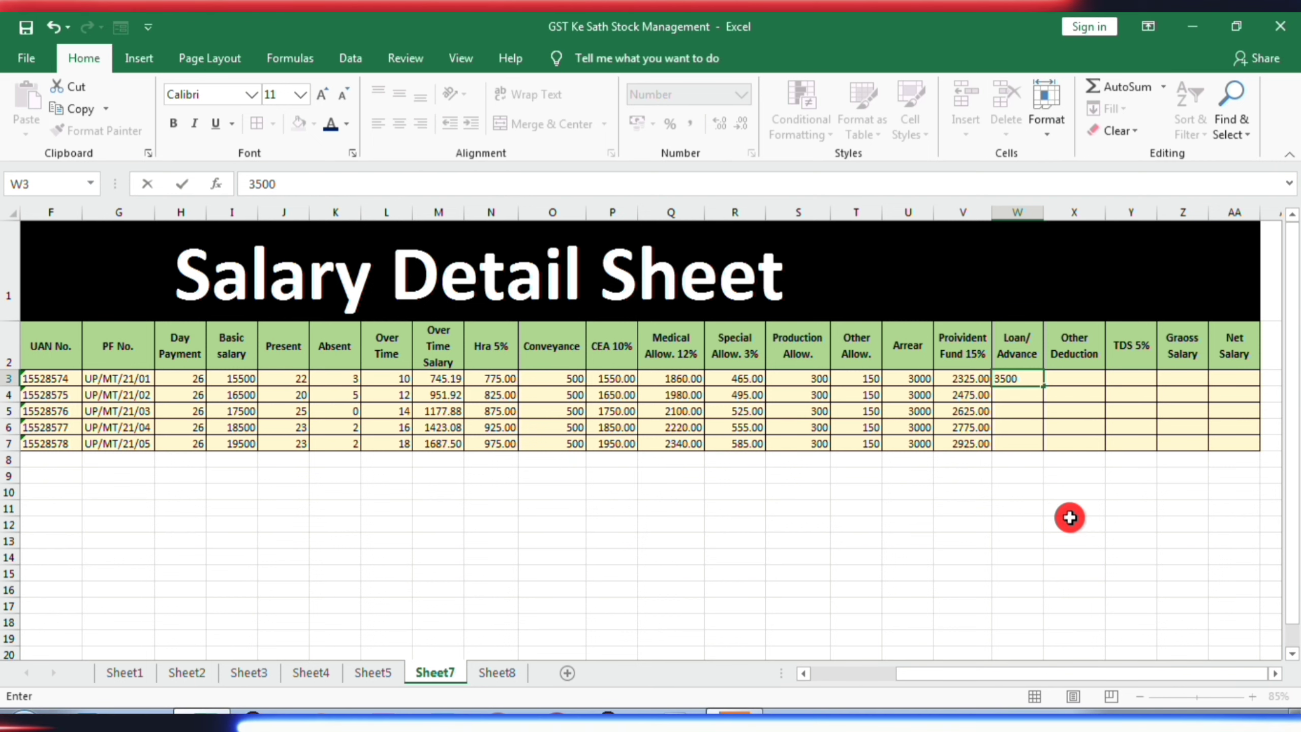
pyautogui.press('Return')
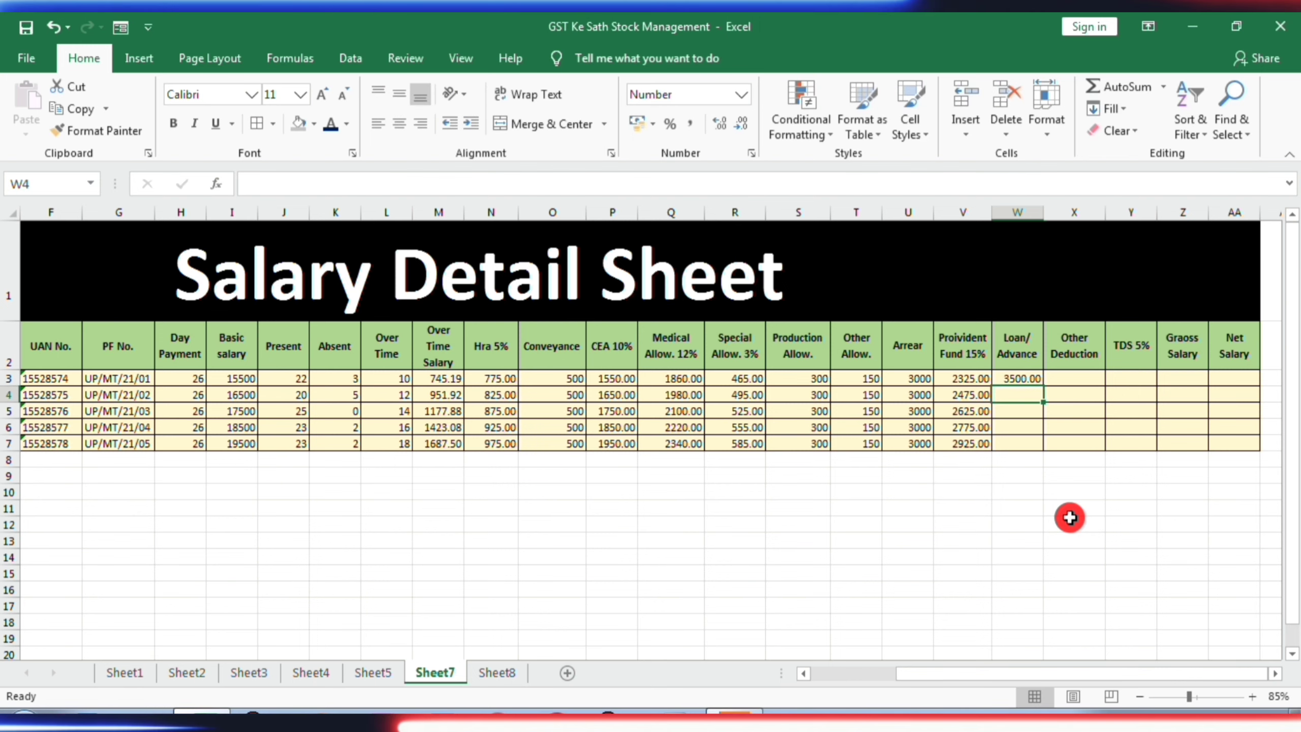
# - Enter Loan/Advance amounts of 3000 in W5 for the third employee and 4500 in W7 for the fifth
pyautogui.press('Down')
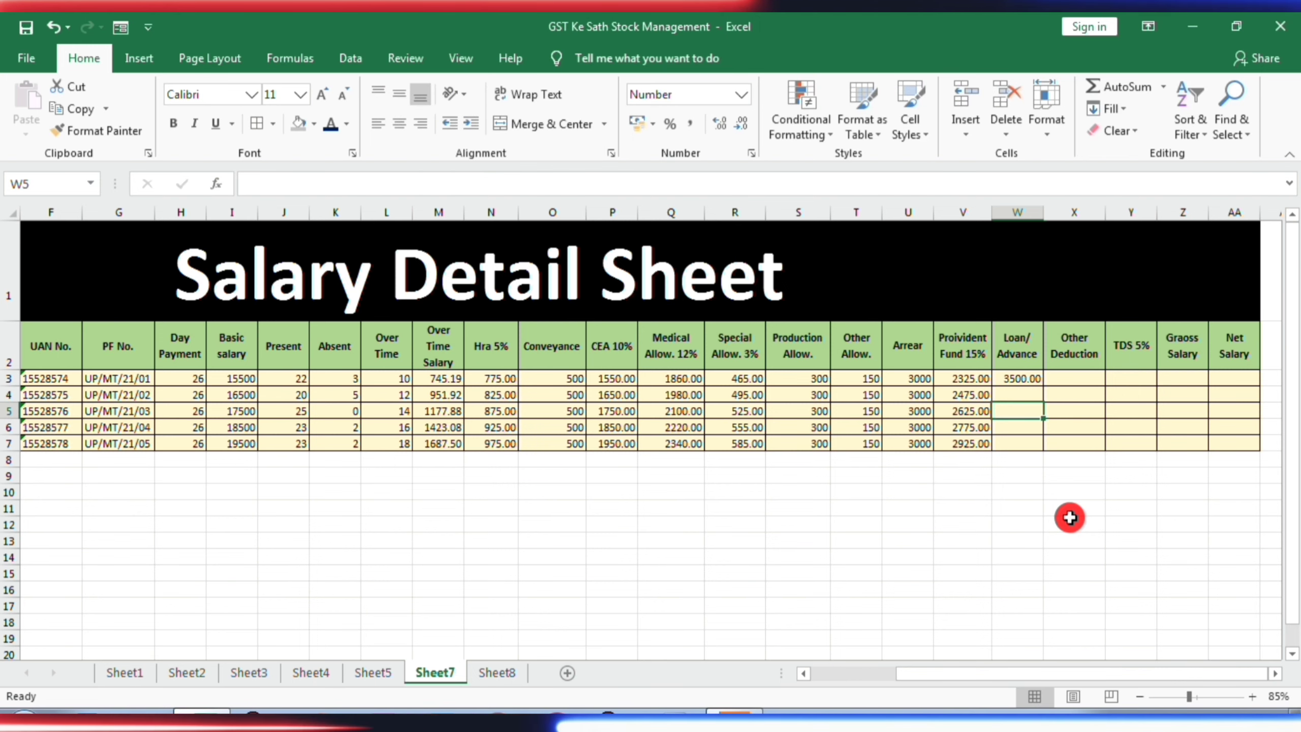
pyautogui.write('3')
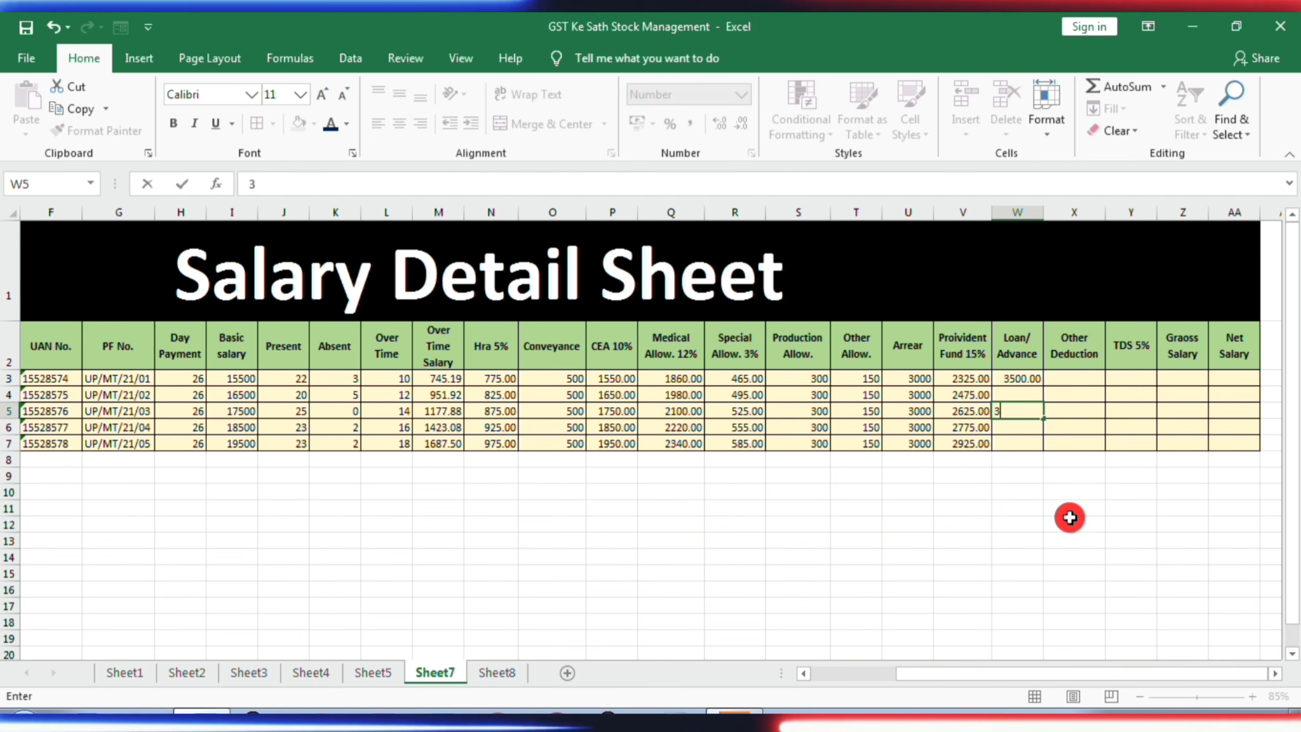
pyautogui.write('000')
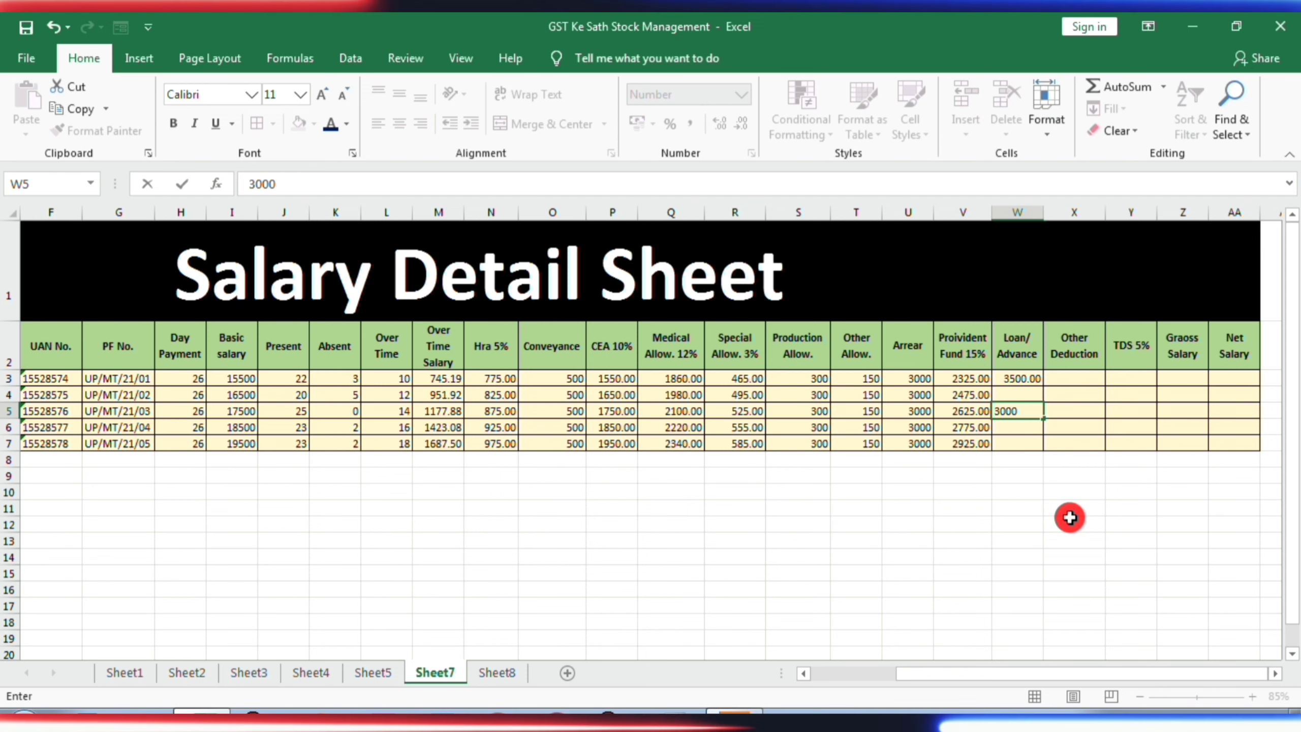
pyautogui.press('Return')
pyautogui.press('Down')
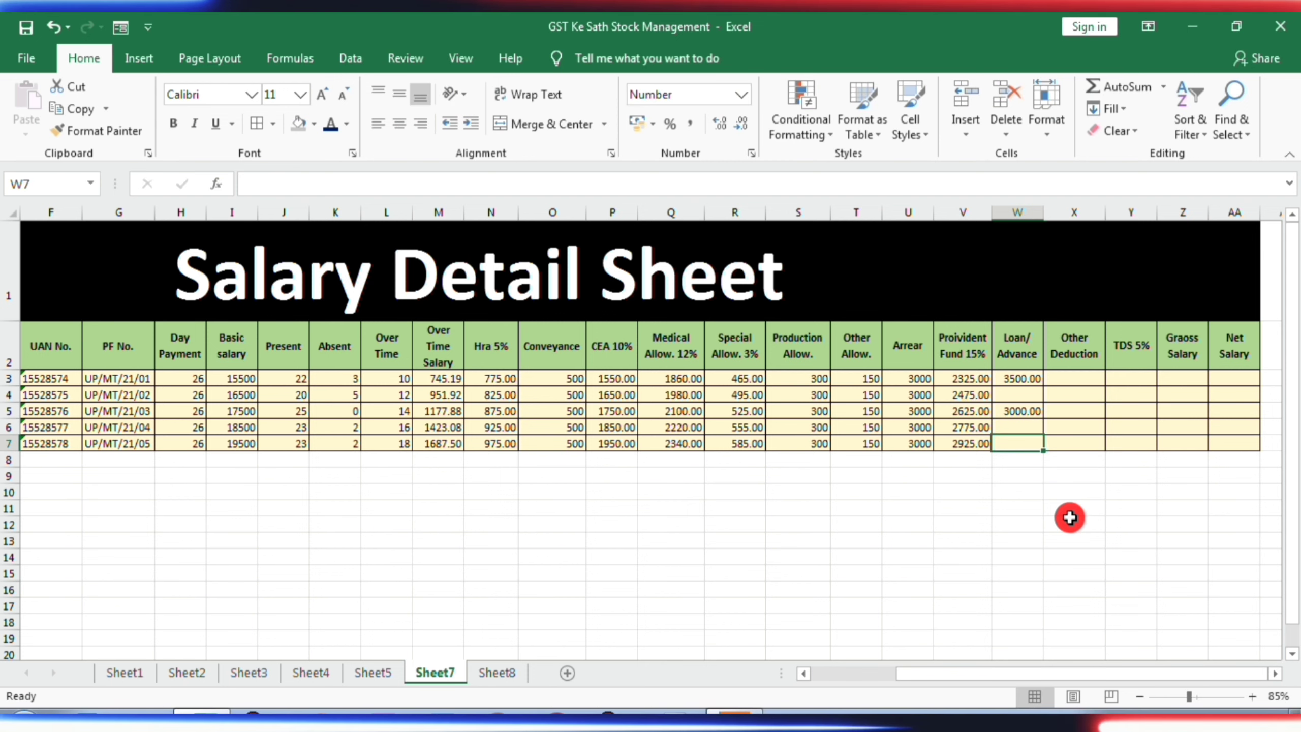
pyautogui.write('45')
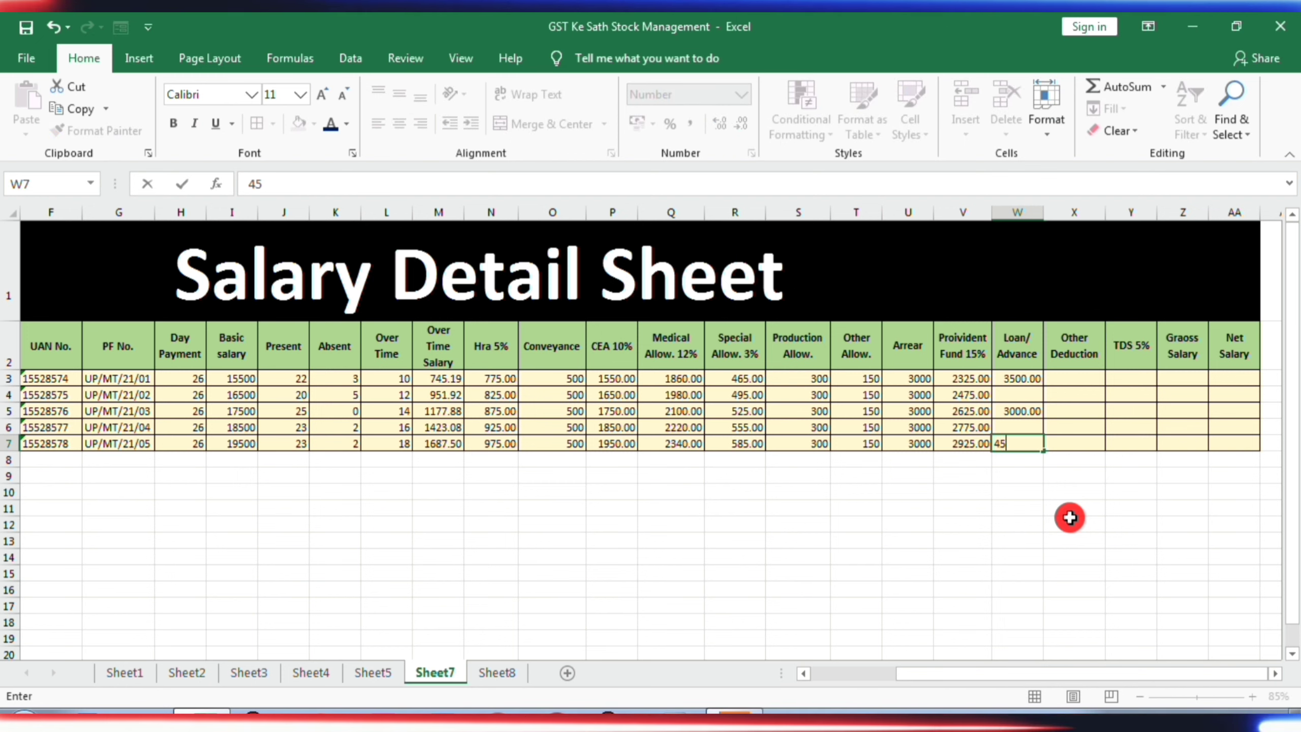
pyautogui.write('00')
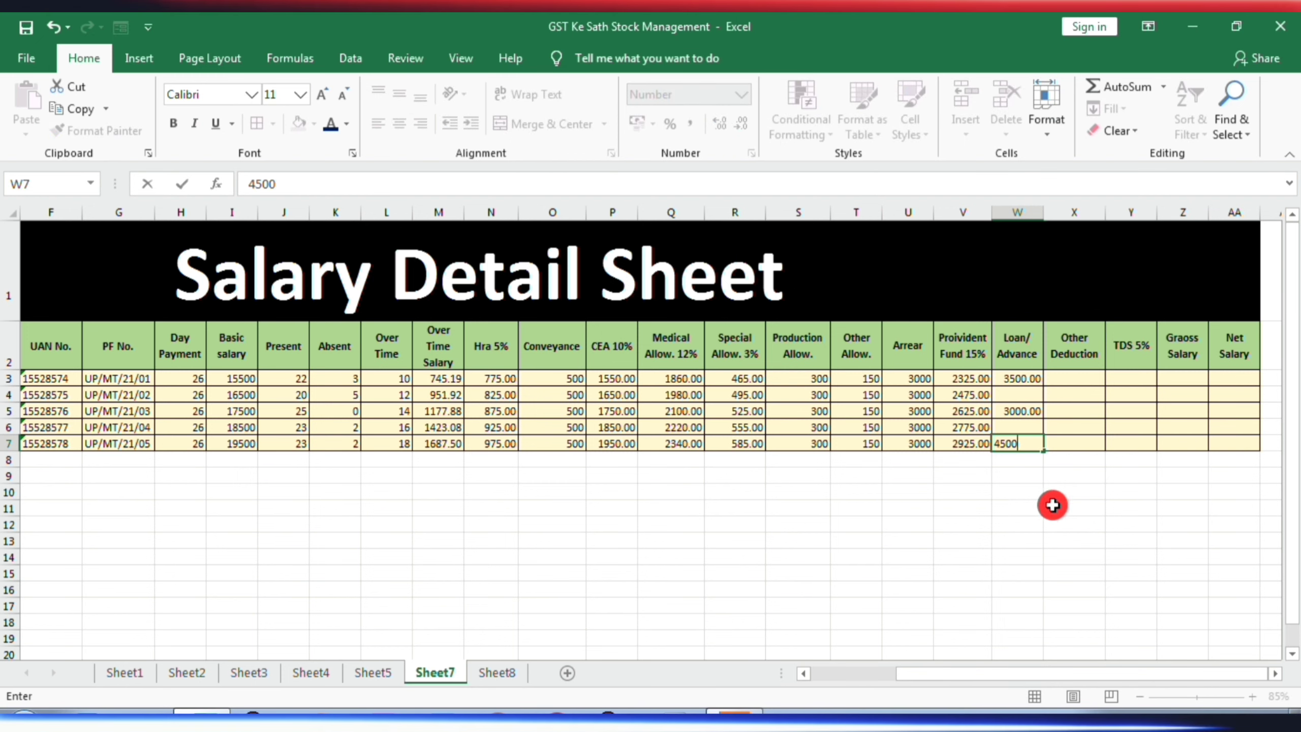
# - Enter 100 as the Other Deduction for all five employees in X3:X7
pyautogui.click(1080, 386)
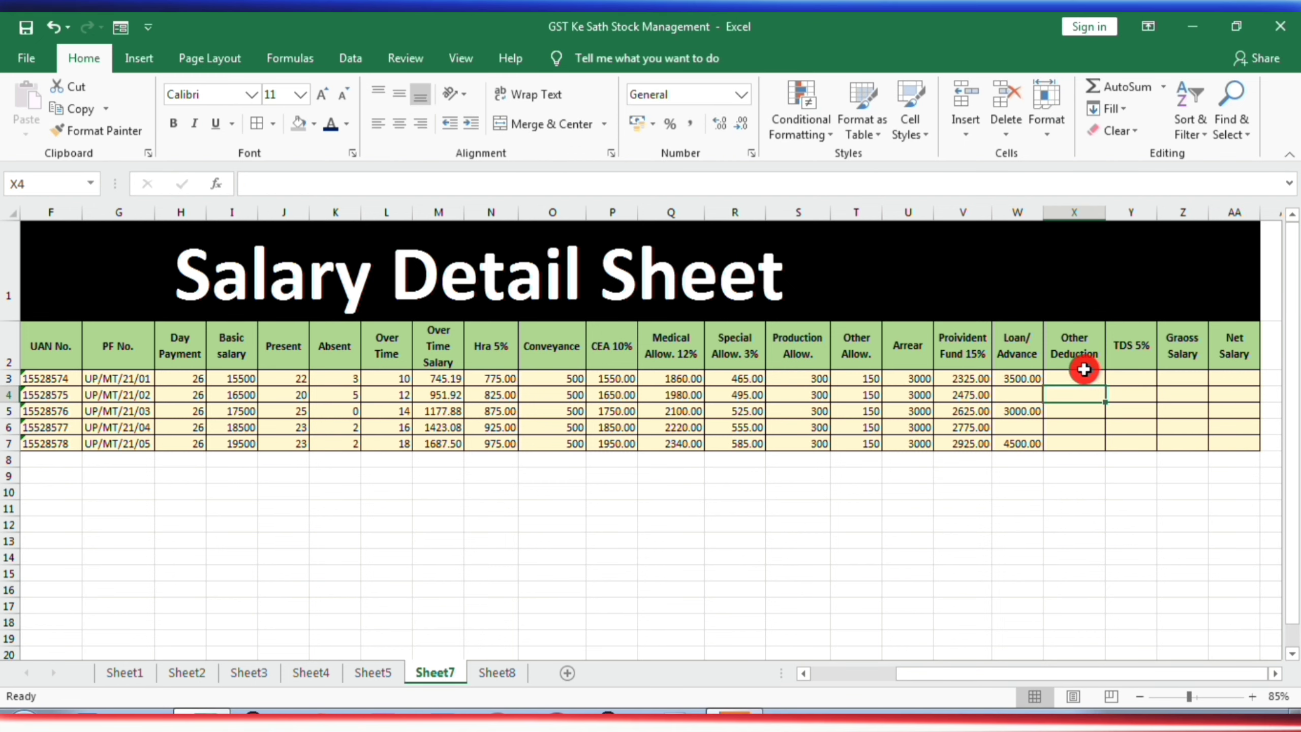
pyautogui.click(1086, 380)
pyautogui.write('100')
pyautogui.press('Return')
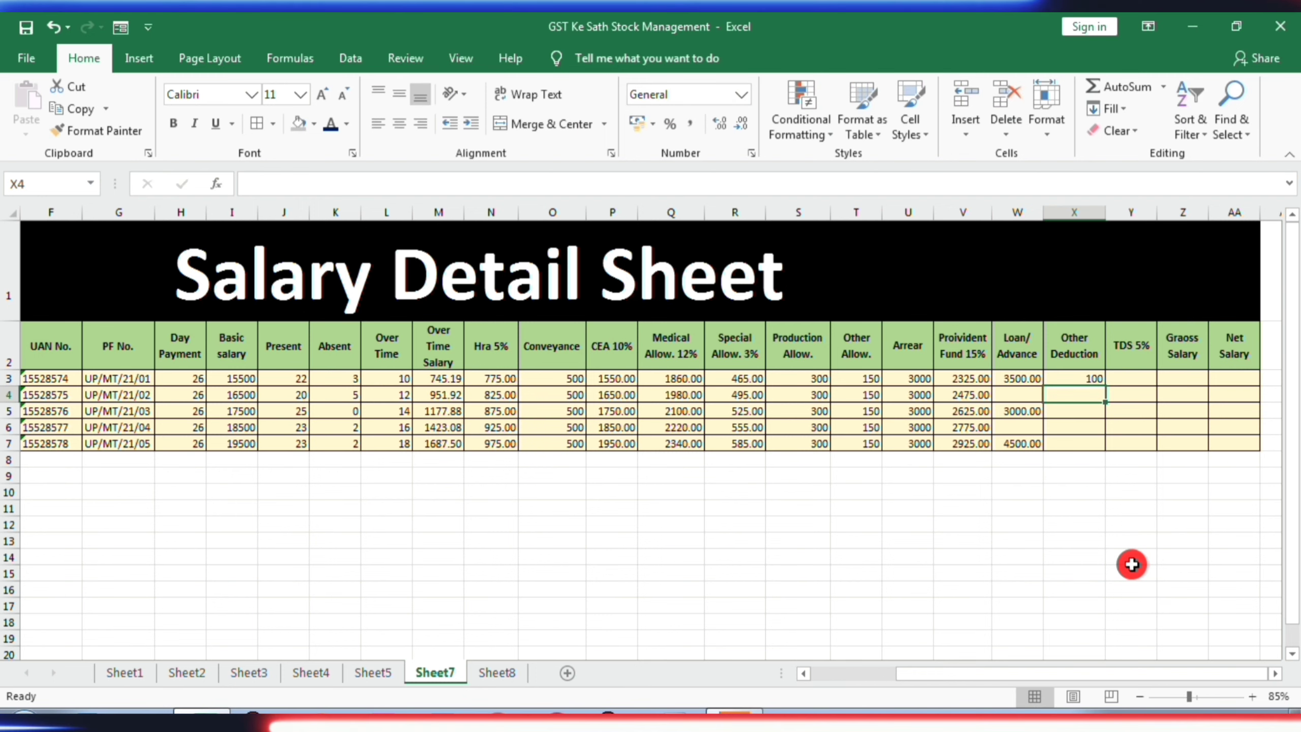
pyautogui.write('100')
pyautogui.press('Return')
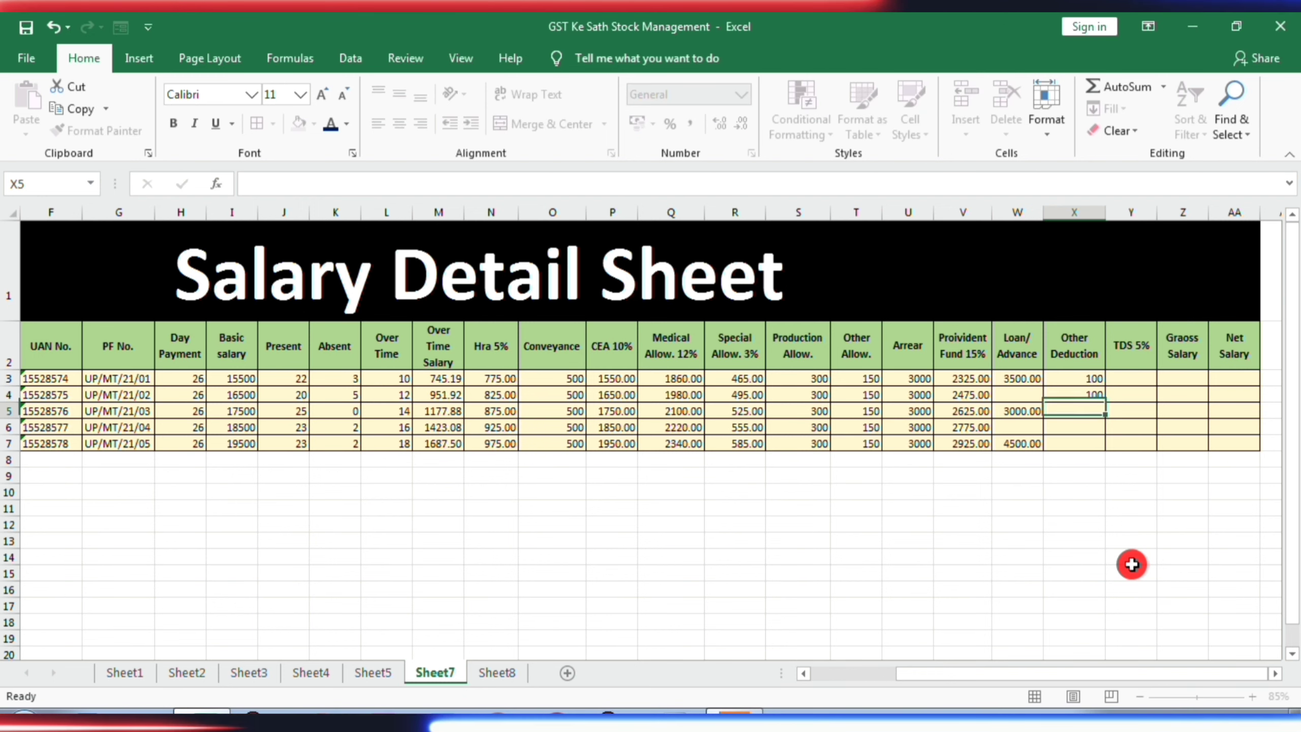
pyautogui.write('100')
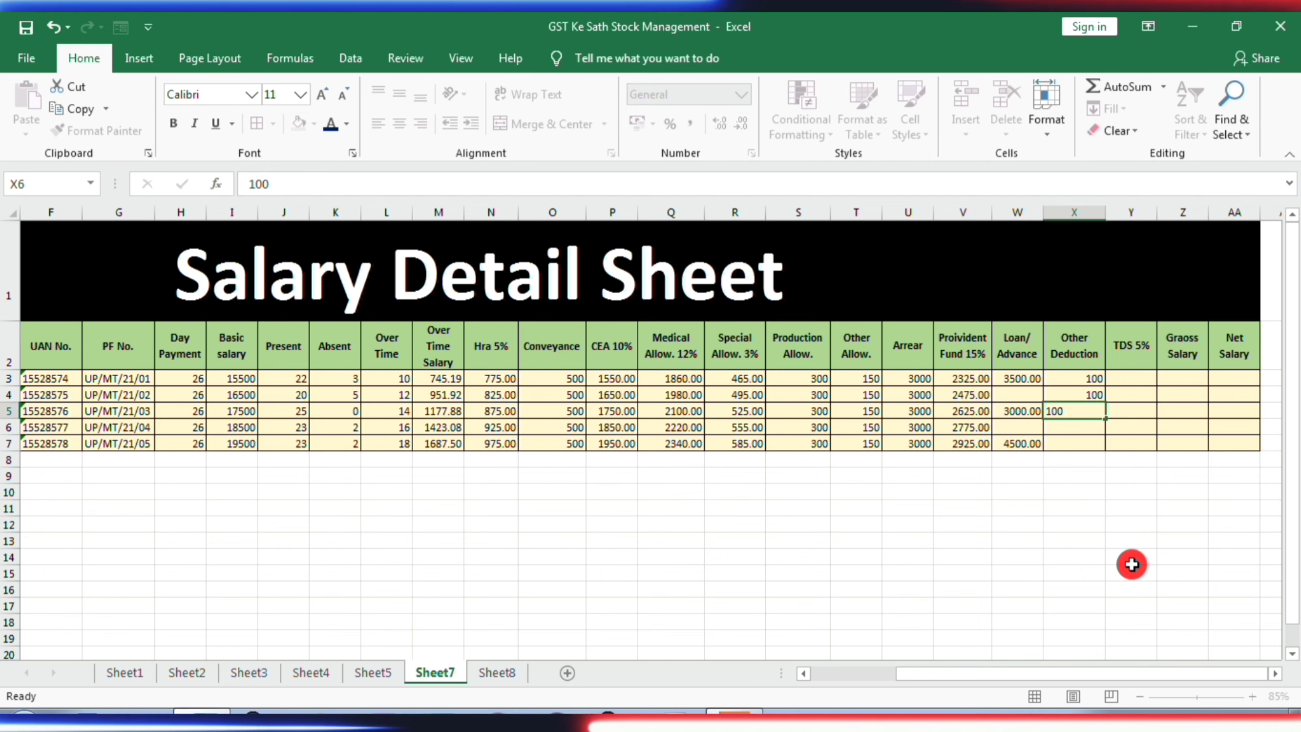
pyautogui.press('Return')
pyautogui.write('100')
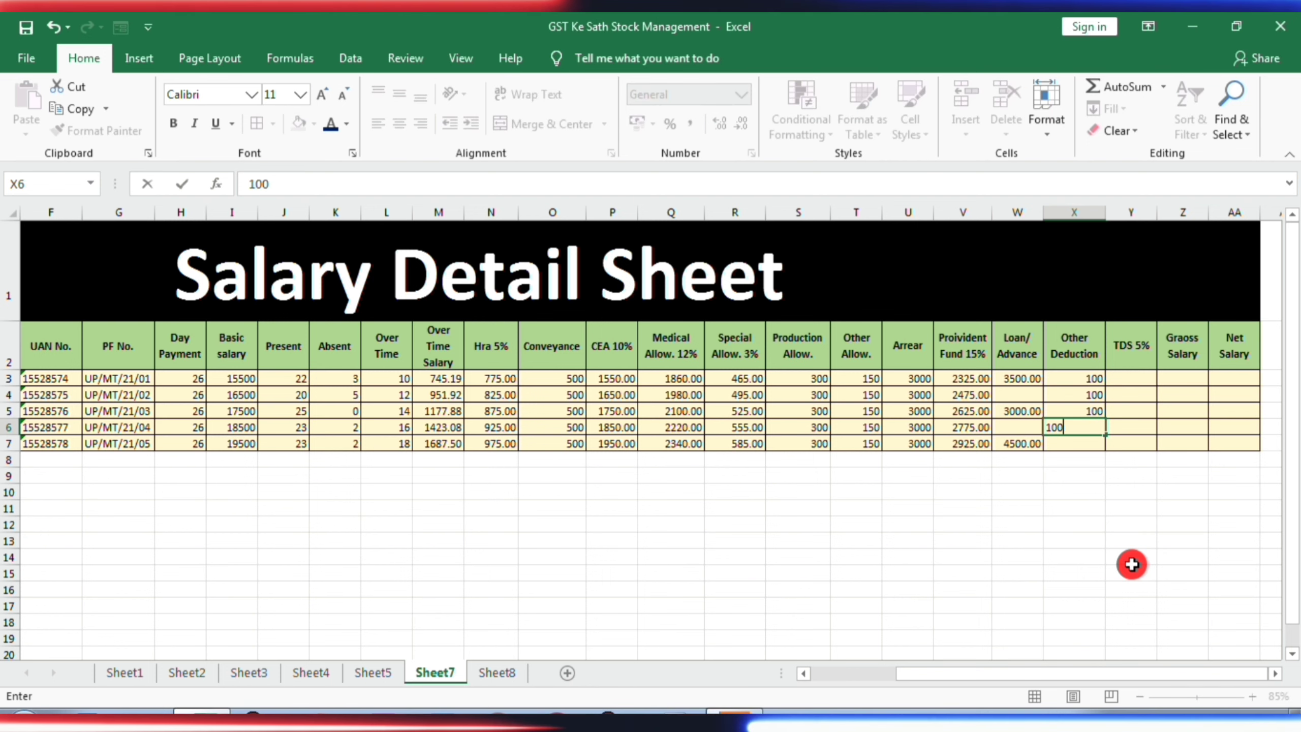
pyautogui.press('Return')
pyautogui.write('100')
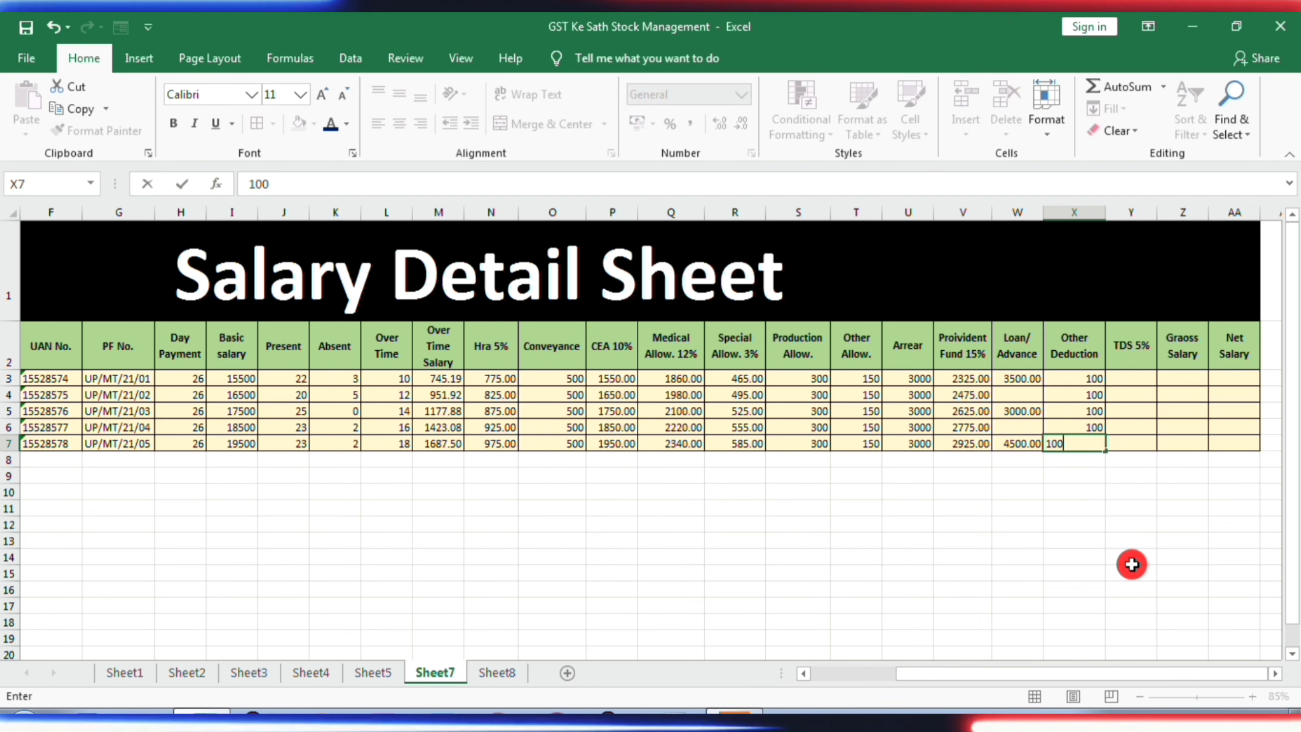
pyautogui.press('Tab')
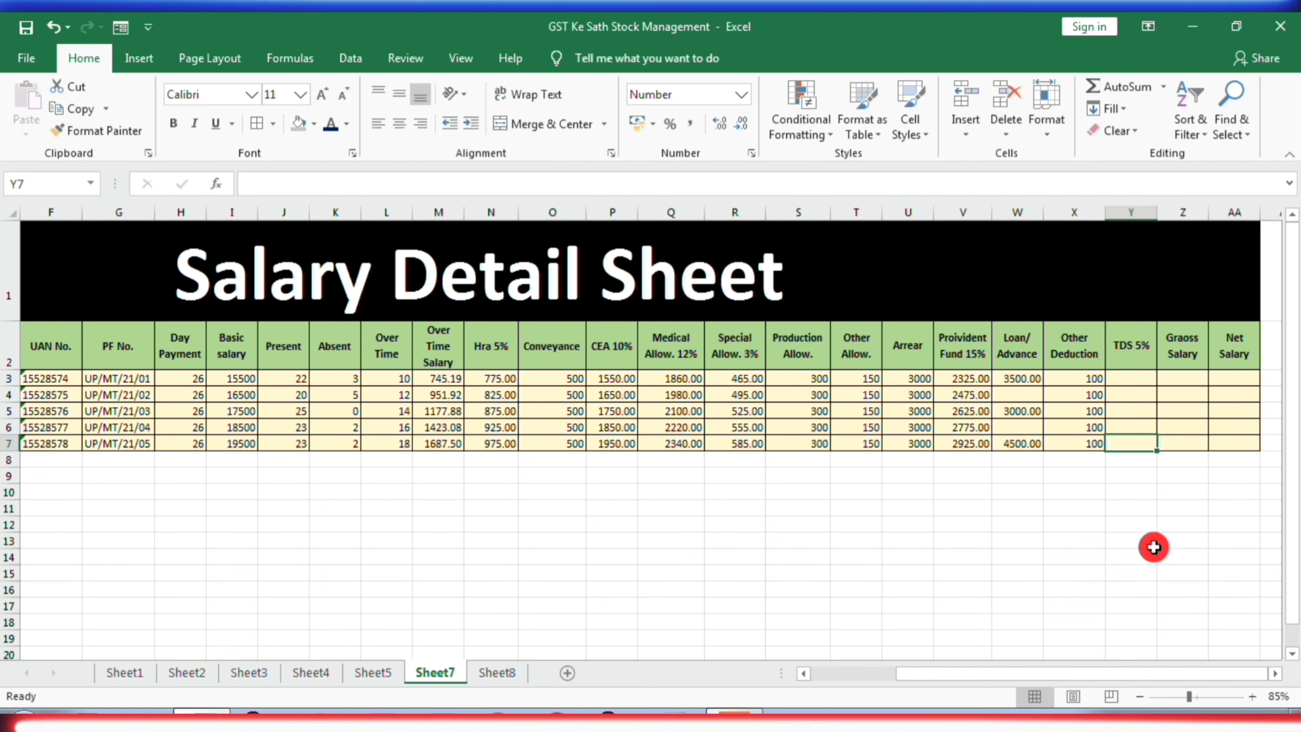
# - Calculate the first employee's TDS 5% in Y3 from the basic salary with the formula =SUM(I3*5%)
pyautogui.click(1129, 380)
pyautogui.write('=SUM(')
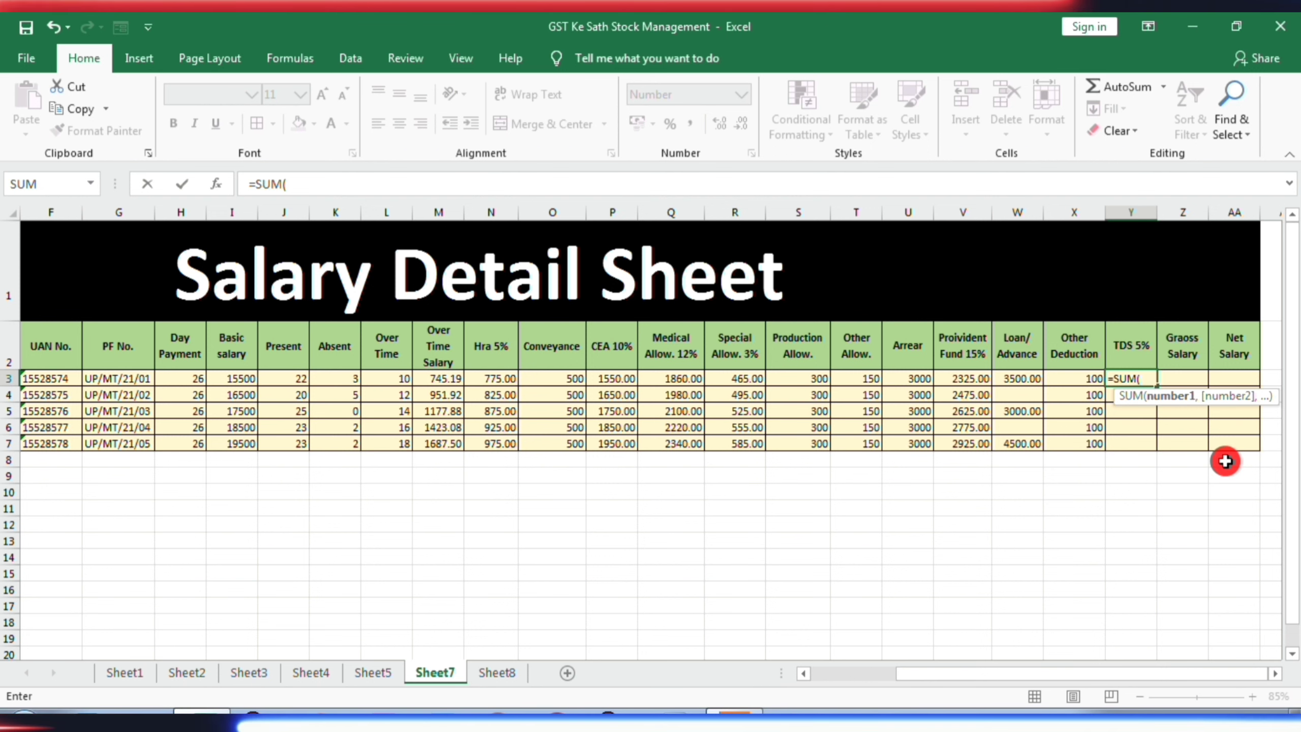
pyautogui.click(224, 380)
pyautogui.write('*')
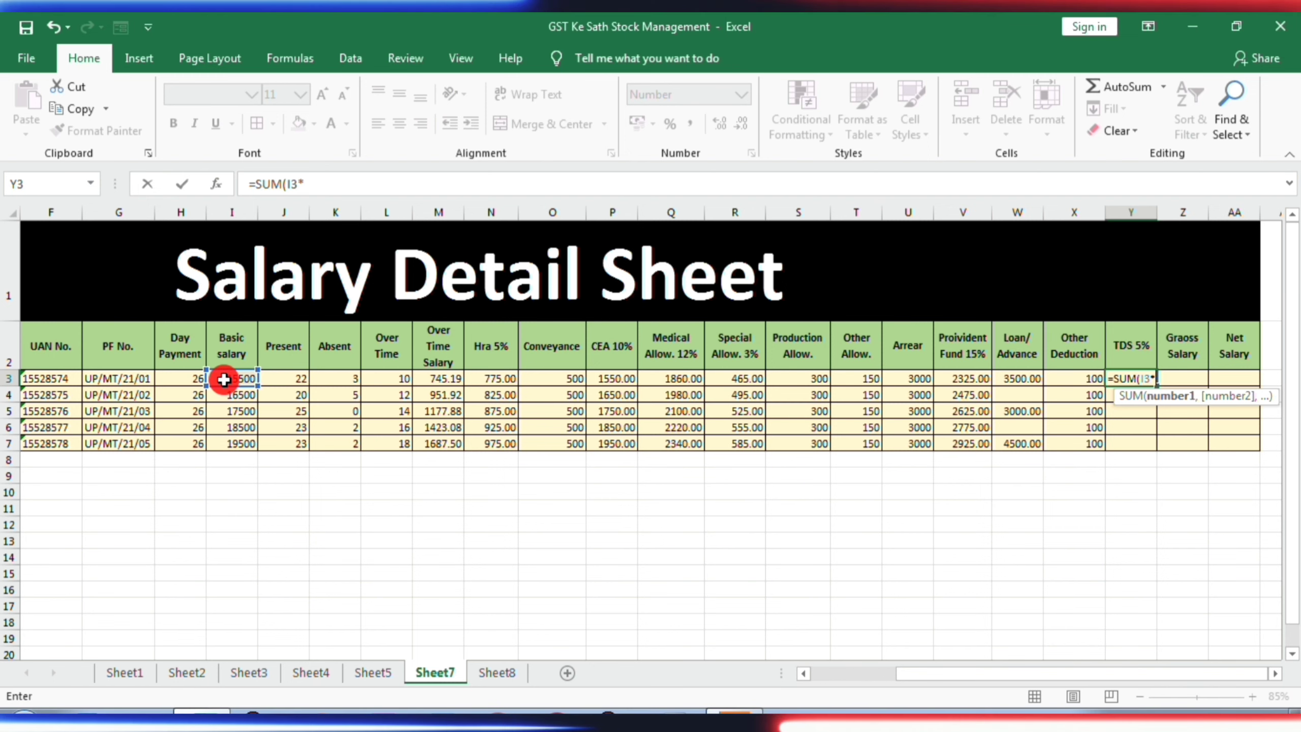
pyautogui.write('5%')
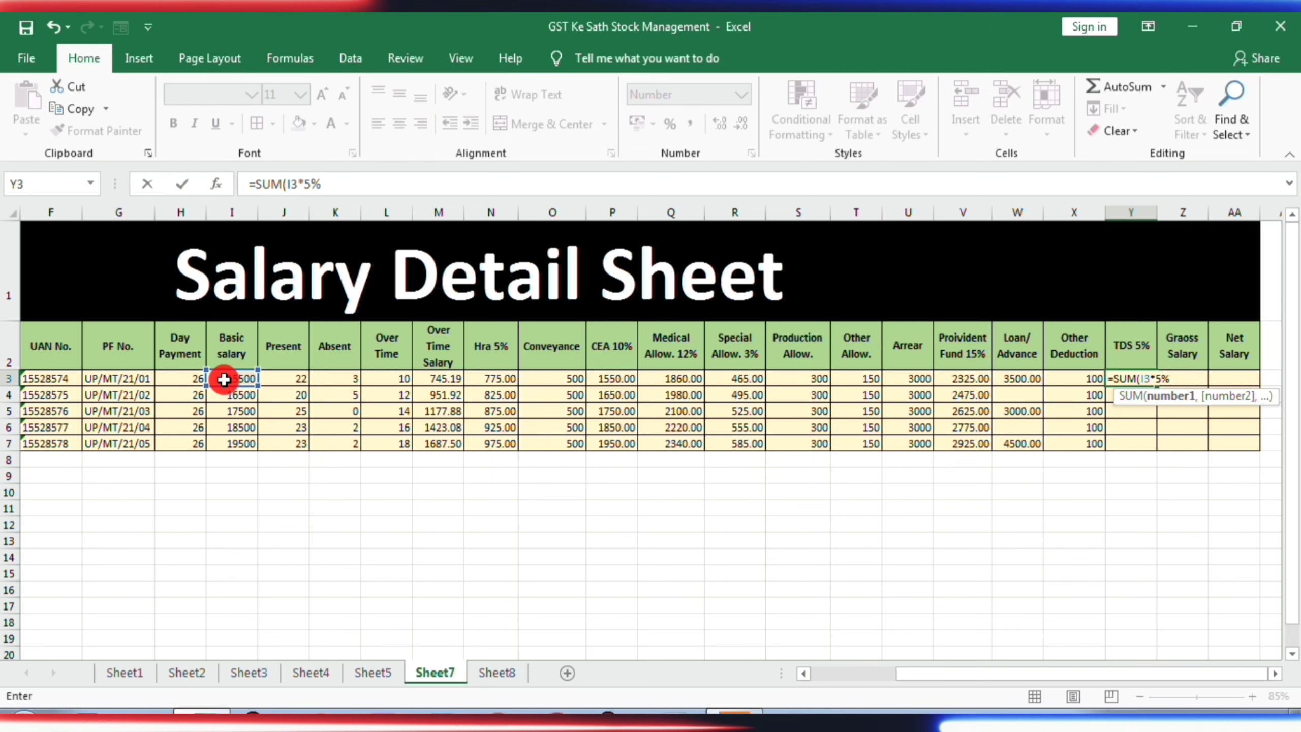
pyautogui.press('Return')
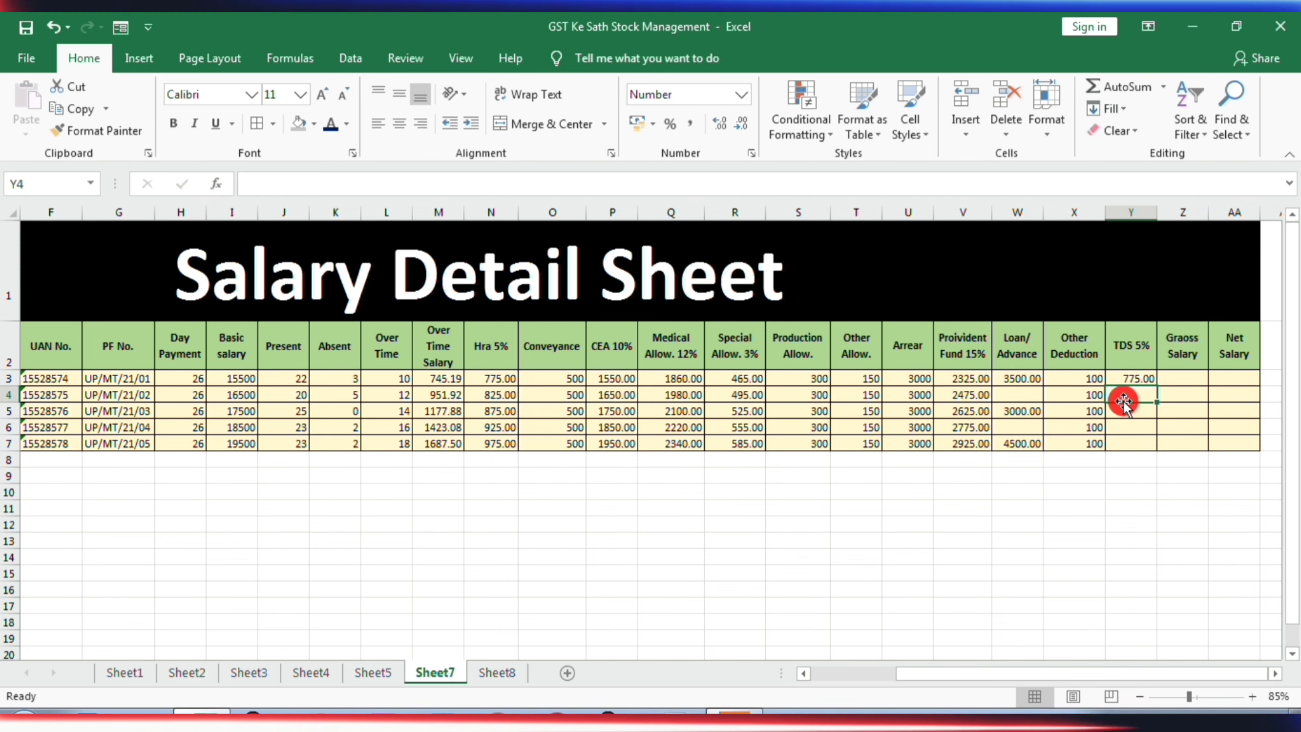
# - Copy the TDS 5% formula from Y3 to the remaining employees in Y4:Y7
pyautogui.click(1124, 382)
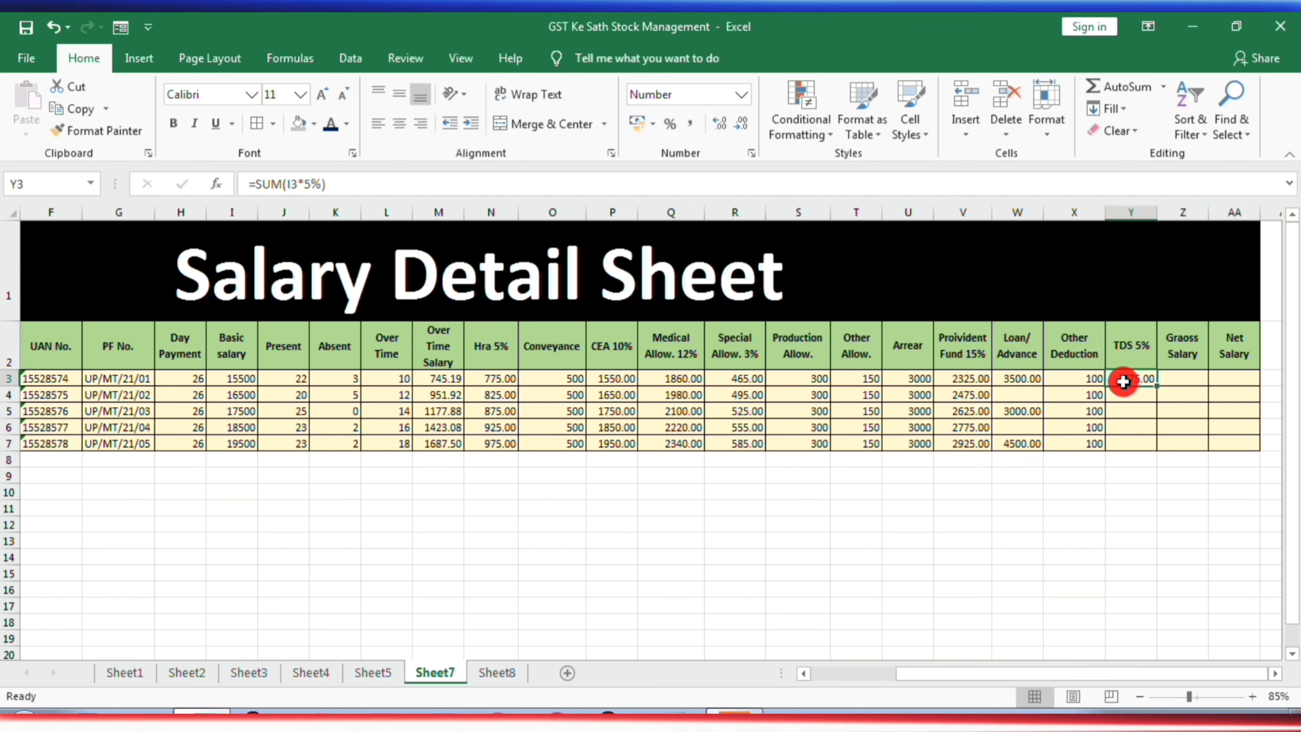
pyautogui.hotkey('ctrl', 'c')
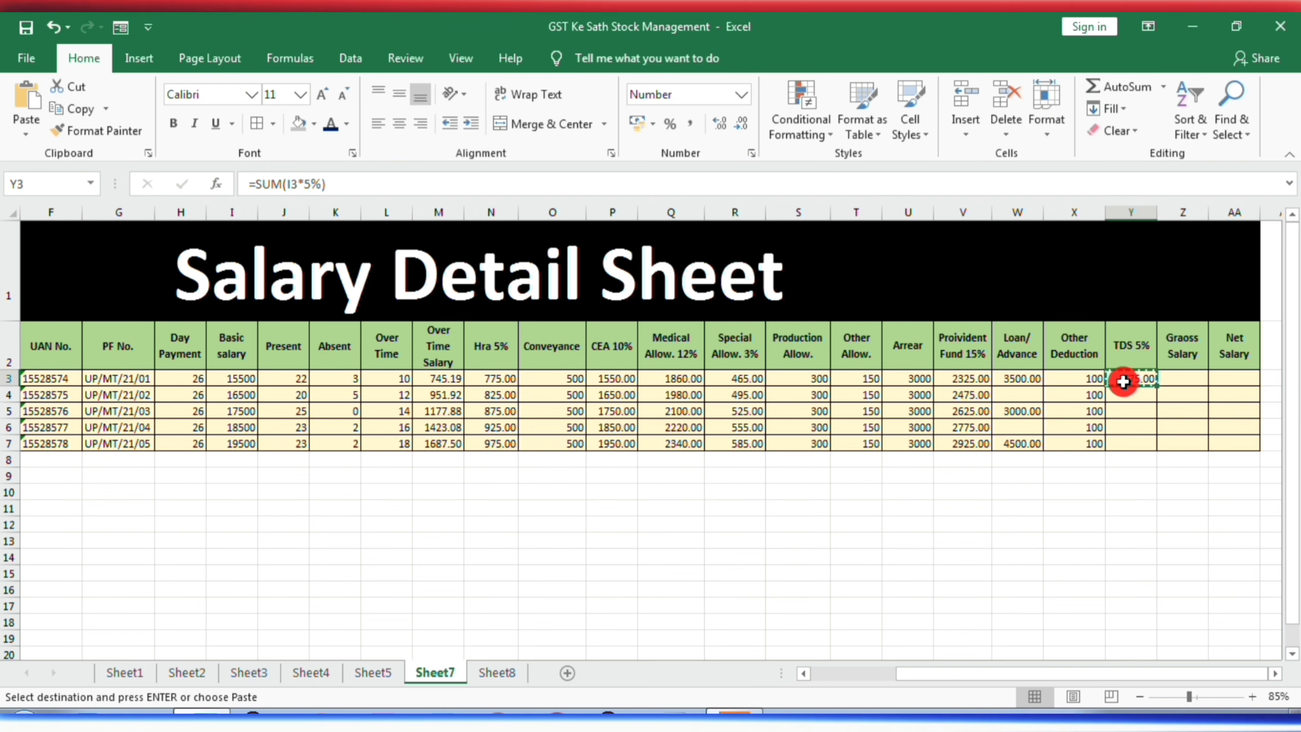
pyautogui.press('Down')
pyautogui.moveTo(1131, 411); pyautogui.dragTo(1131, 443)
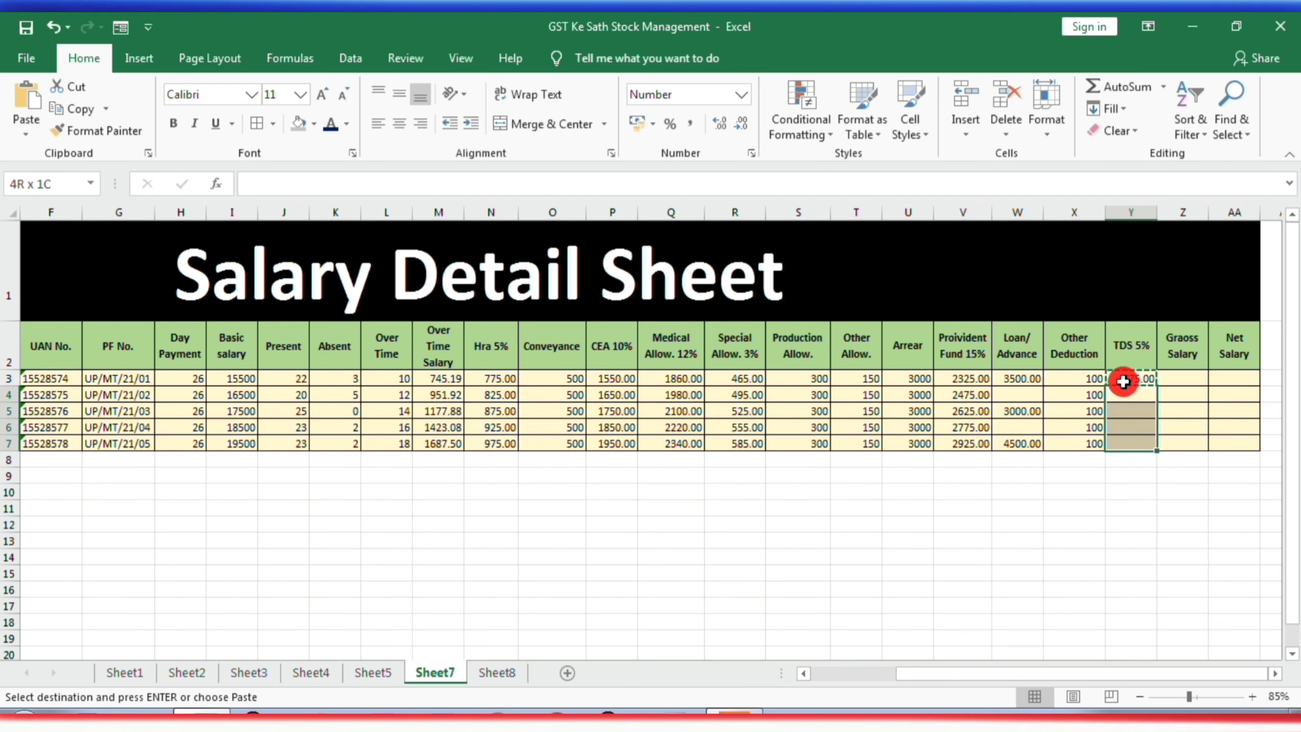
pyautogui.hotkey('ctrl', 'v')
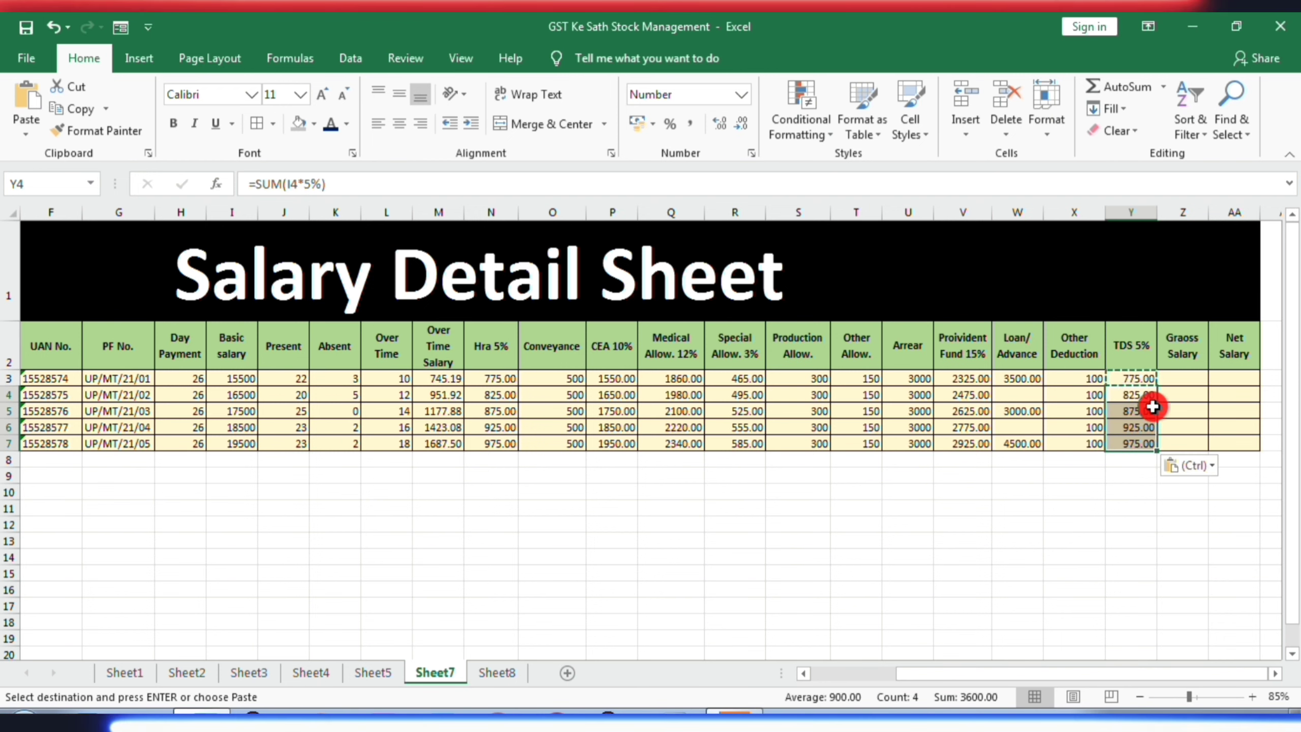
# - Calculate the first employee's Graoss Salary in Z3 from attendance-based pay, overtime and allowances with =SUM(I3/26*J3)+SUM(M3:U3)
pyautogui.click(1184, 376)
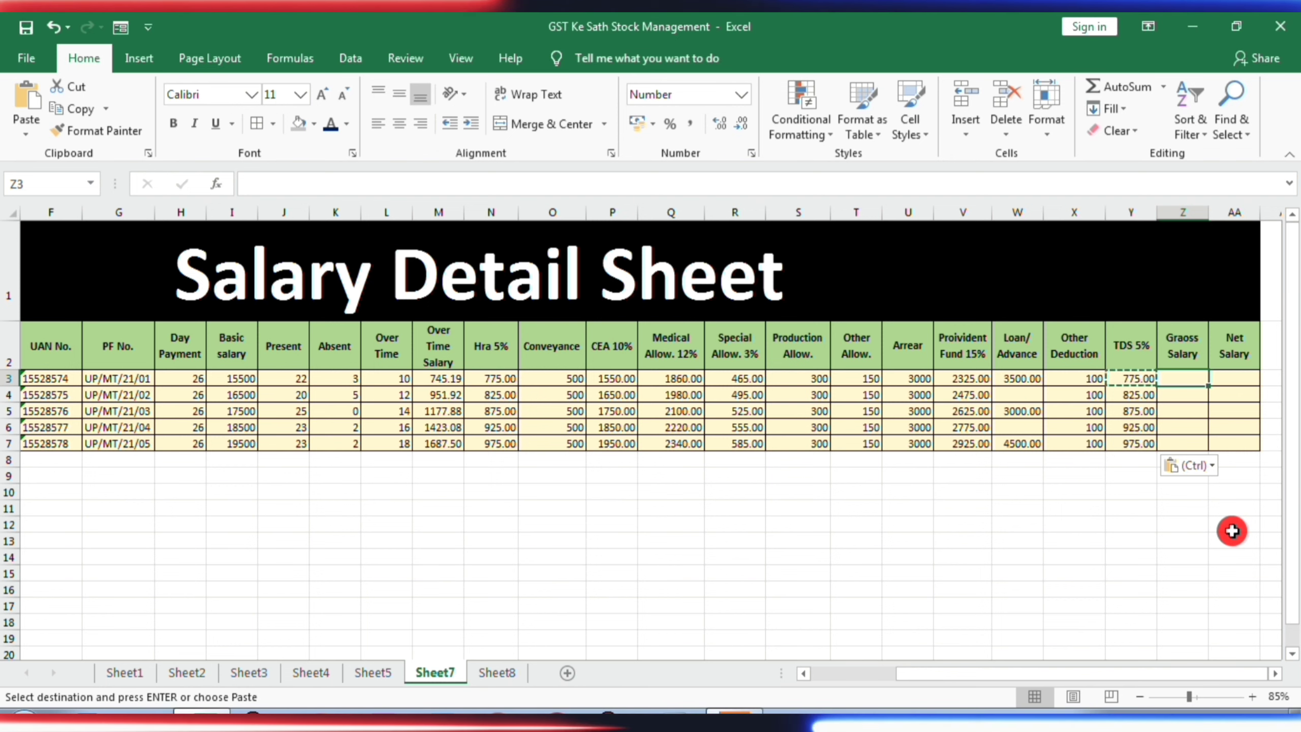
pyautogui.write('=')
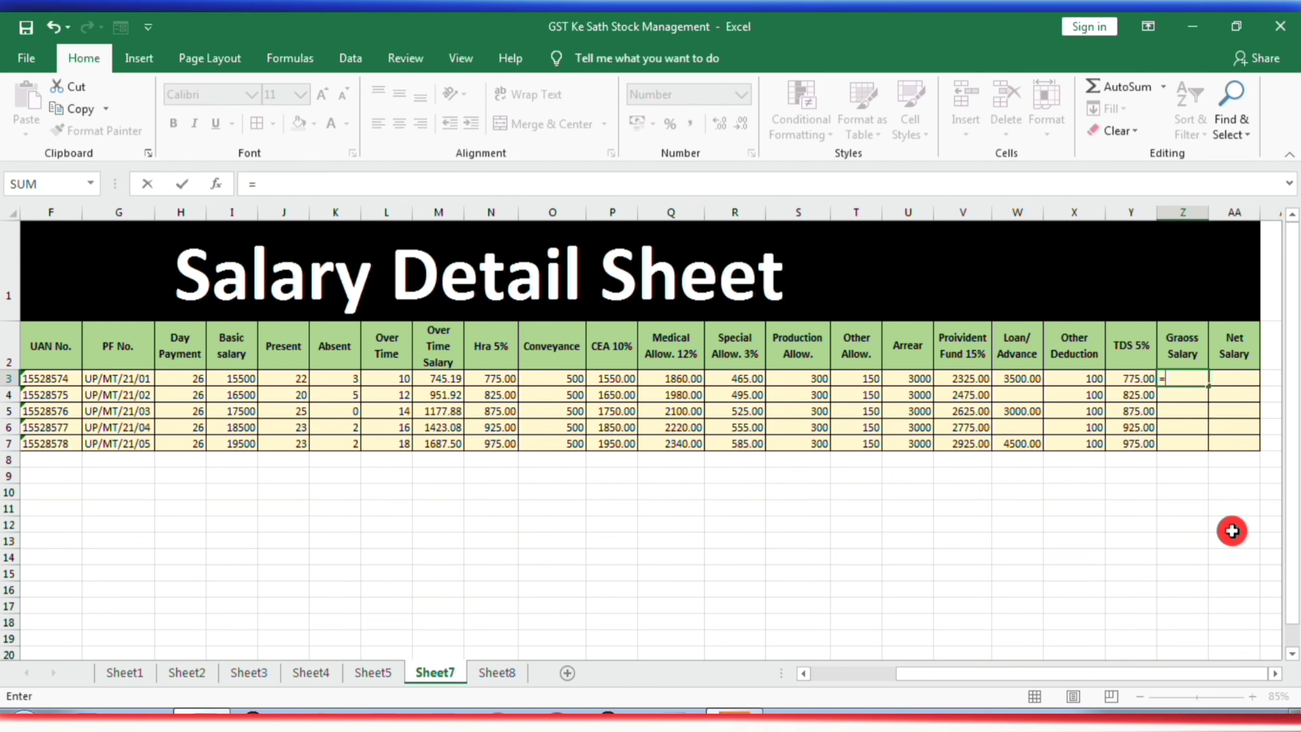
pyautogui.write('SUM(')
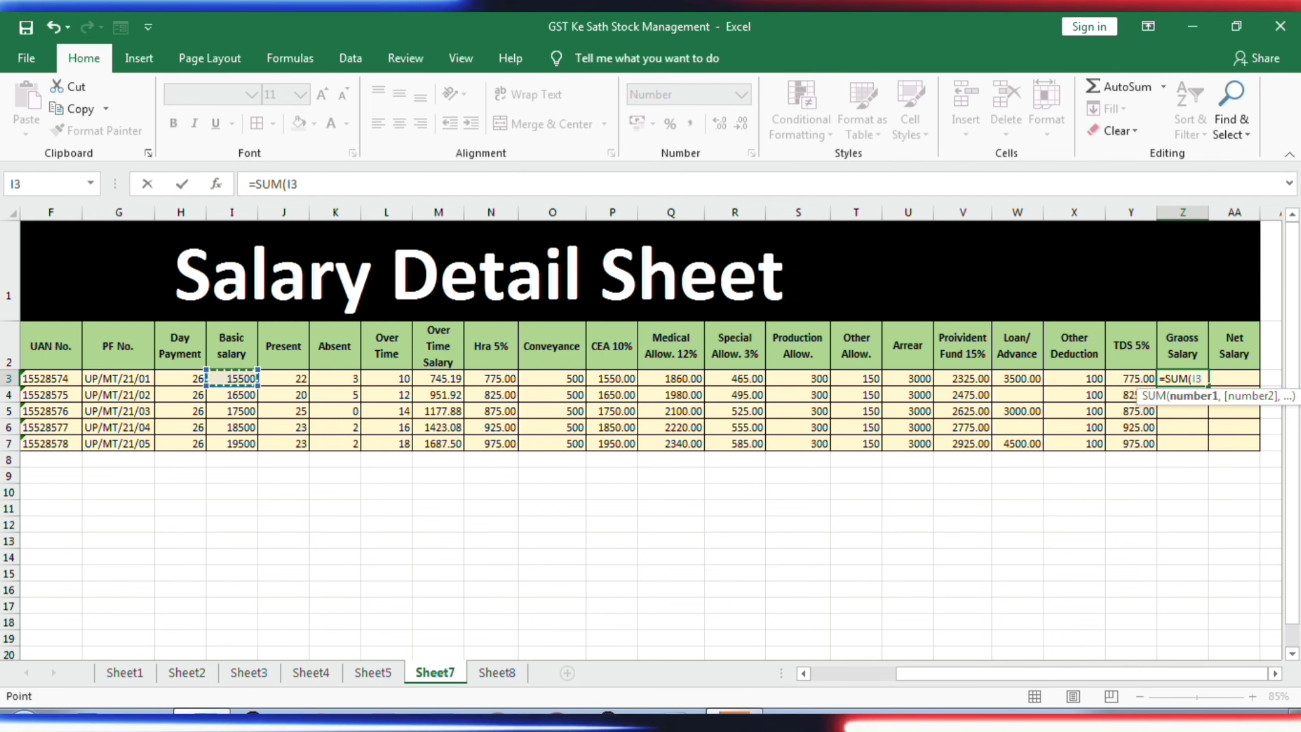
pyautogui.write('6*')
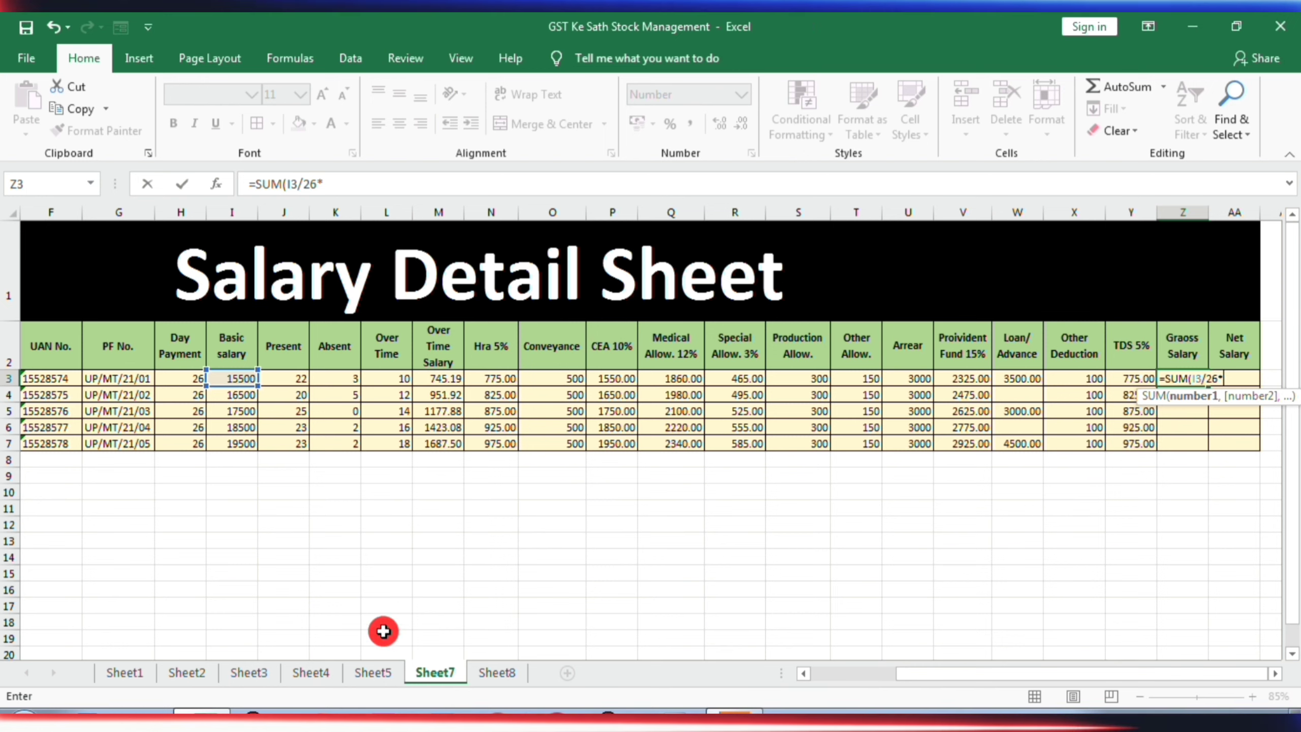
pyautogui.click(285, 377)
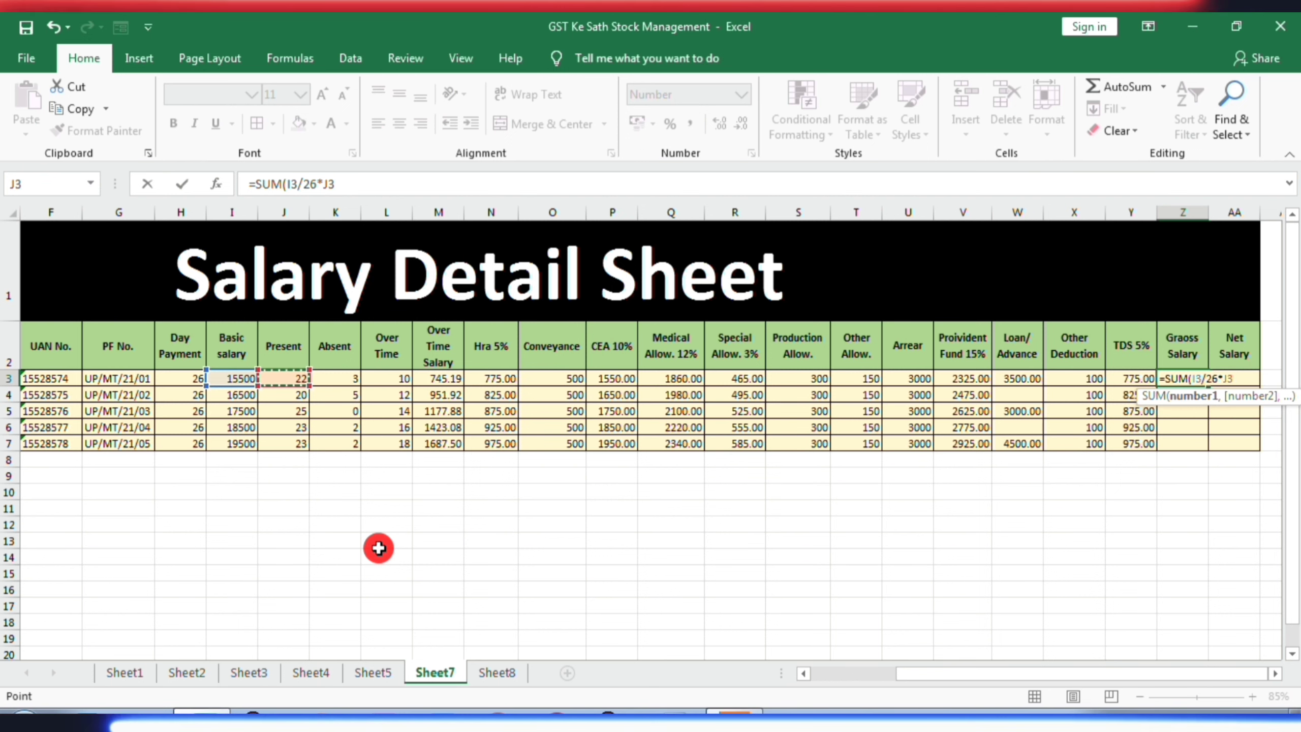
pyautogui.write(')')
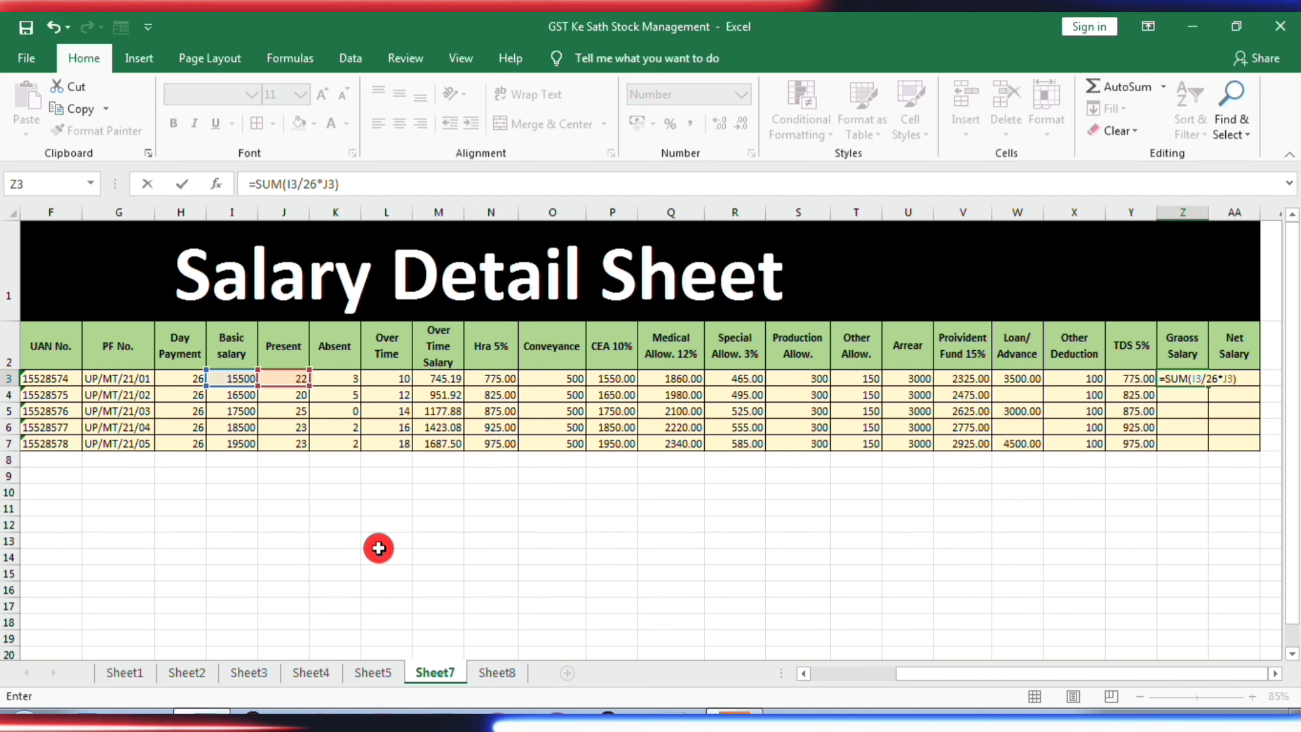
pyautogui.write('+SUM(')
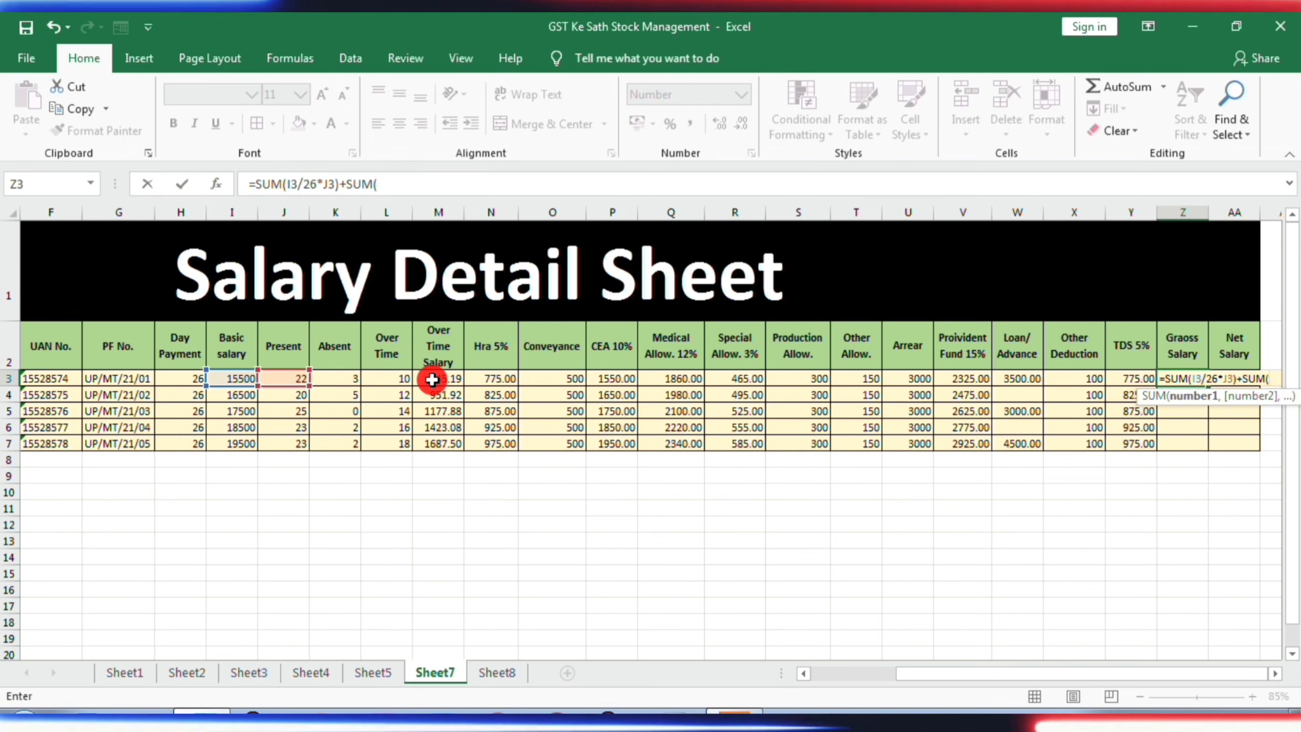
pyautogui.click(433, 379)
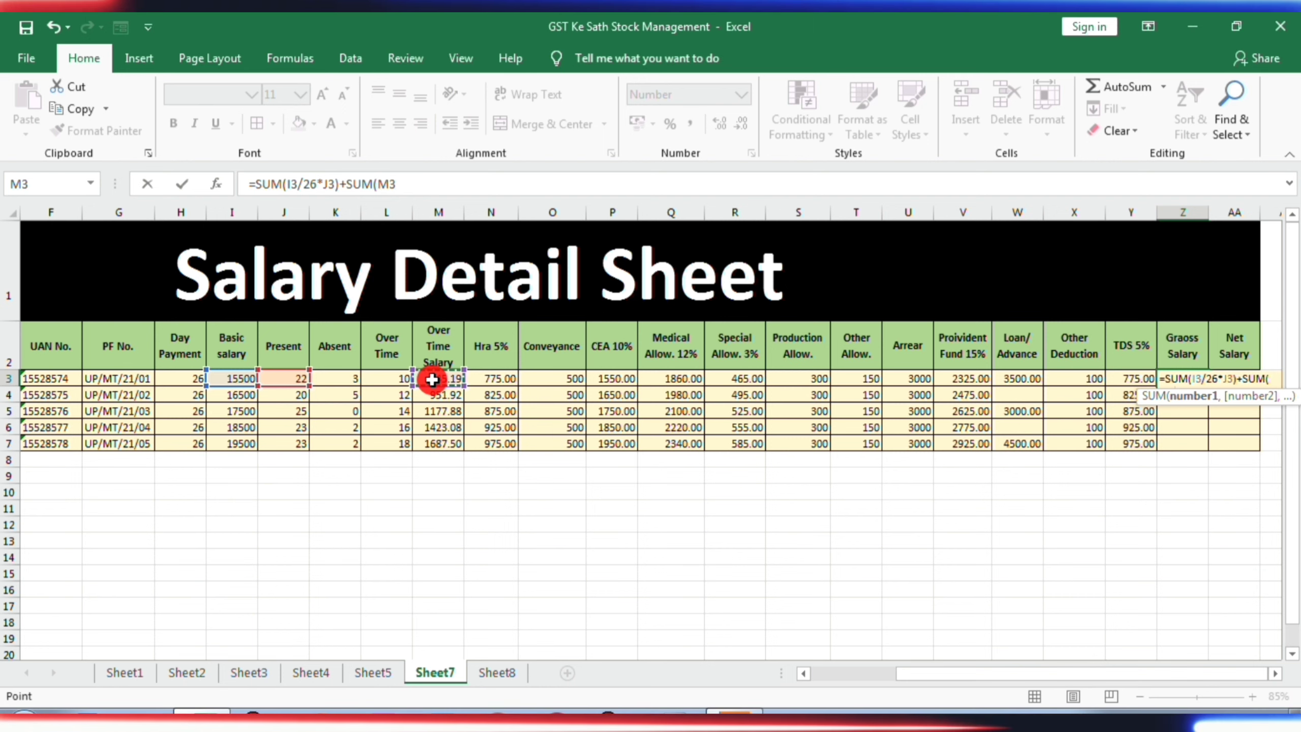
pyautogui.hotkey('shift', 'Right')
pyautogui.hotkey('shift', 'Right')
pyautogui.hotkey('shift', 'Right')
pyautogui.hotkey('shift', 'Right')
pyautogui.hotkey('shift', 'Right')
pyautogui.hotkey('shift', 'Right')
pyautogui.hotkey('shift', 'Right')
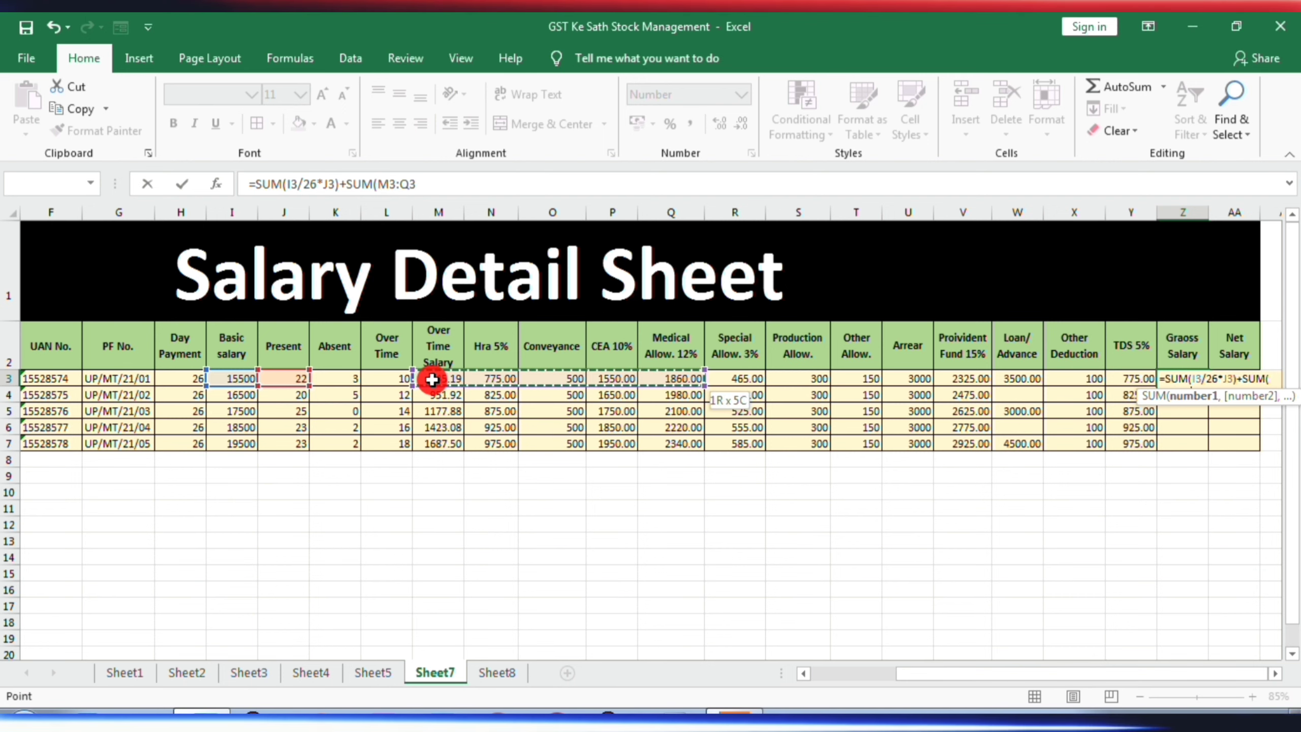
pyautogui.hotkey('shift', 'Right')
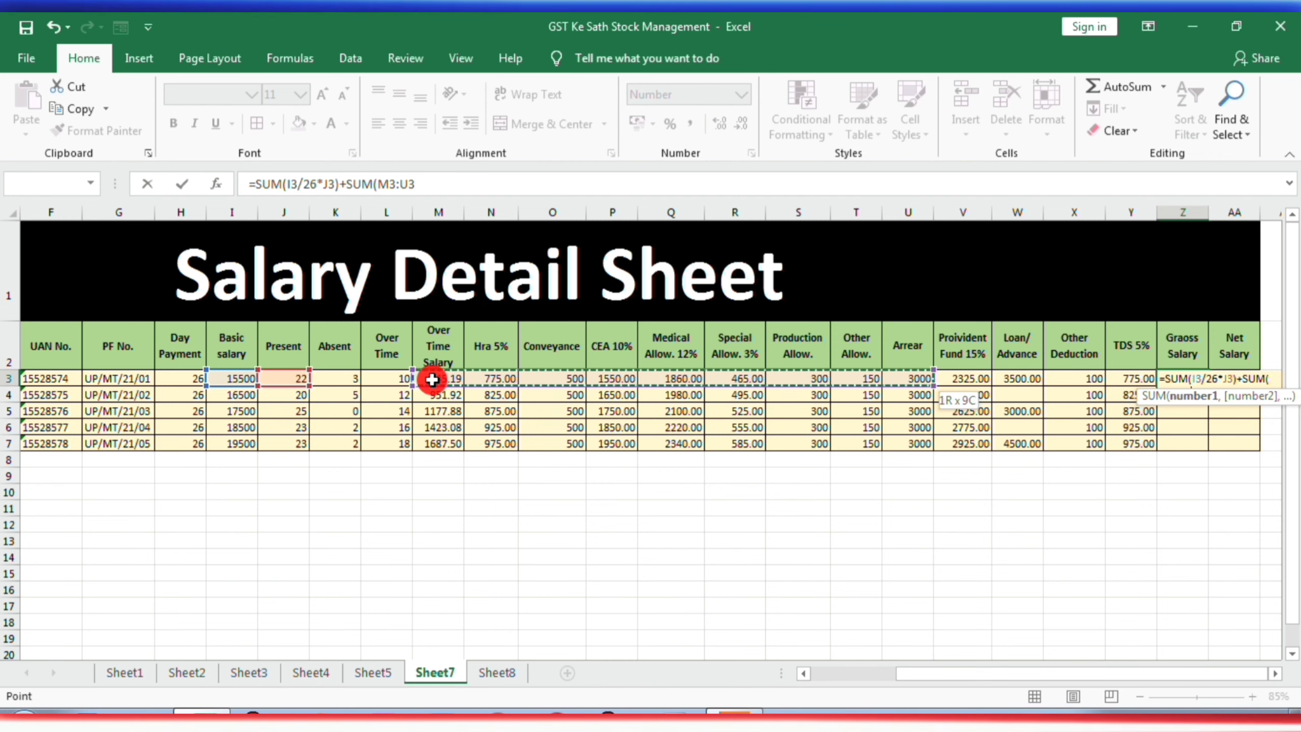
pyautogui.write(')')
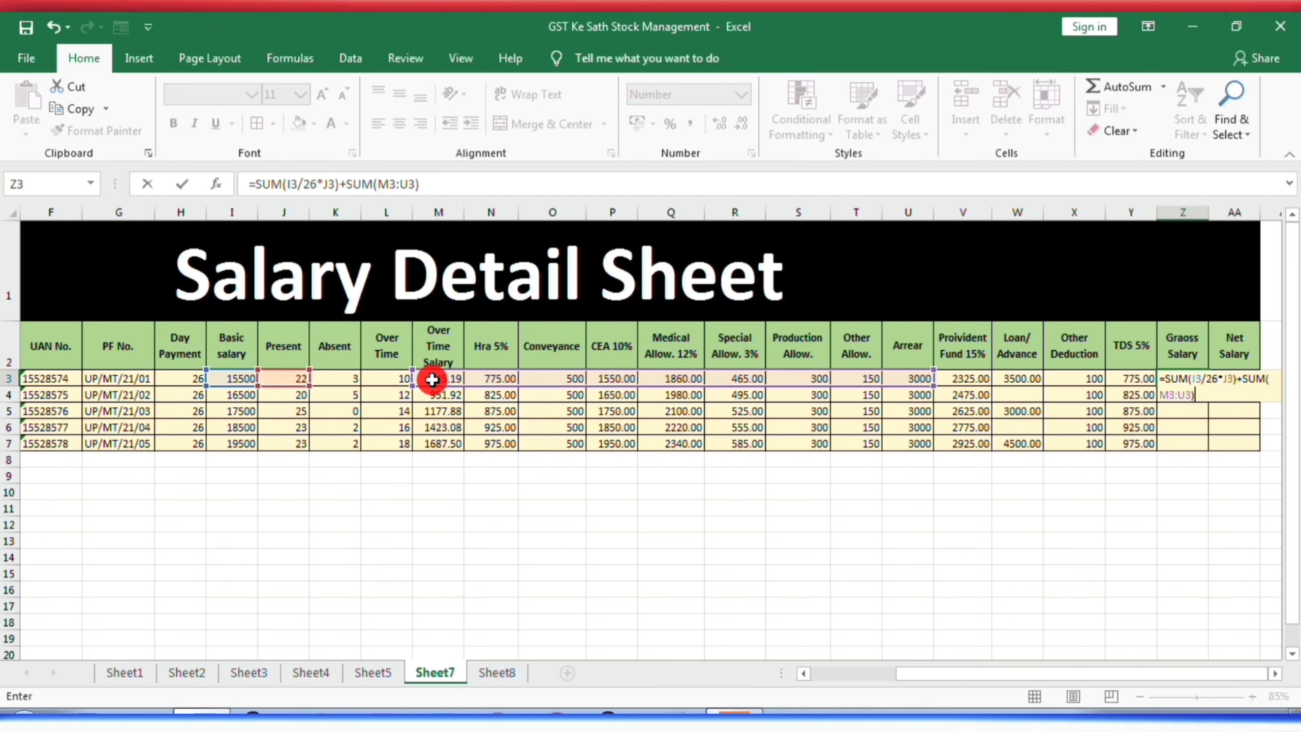
pyautogui.press('Return')
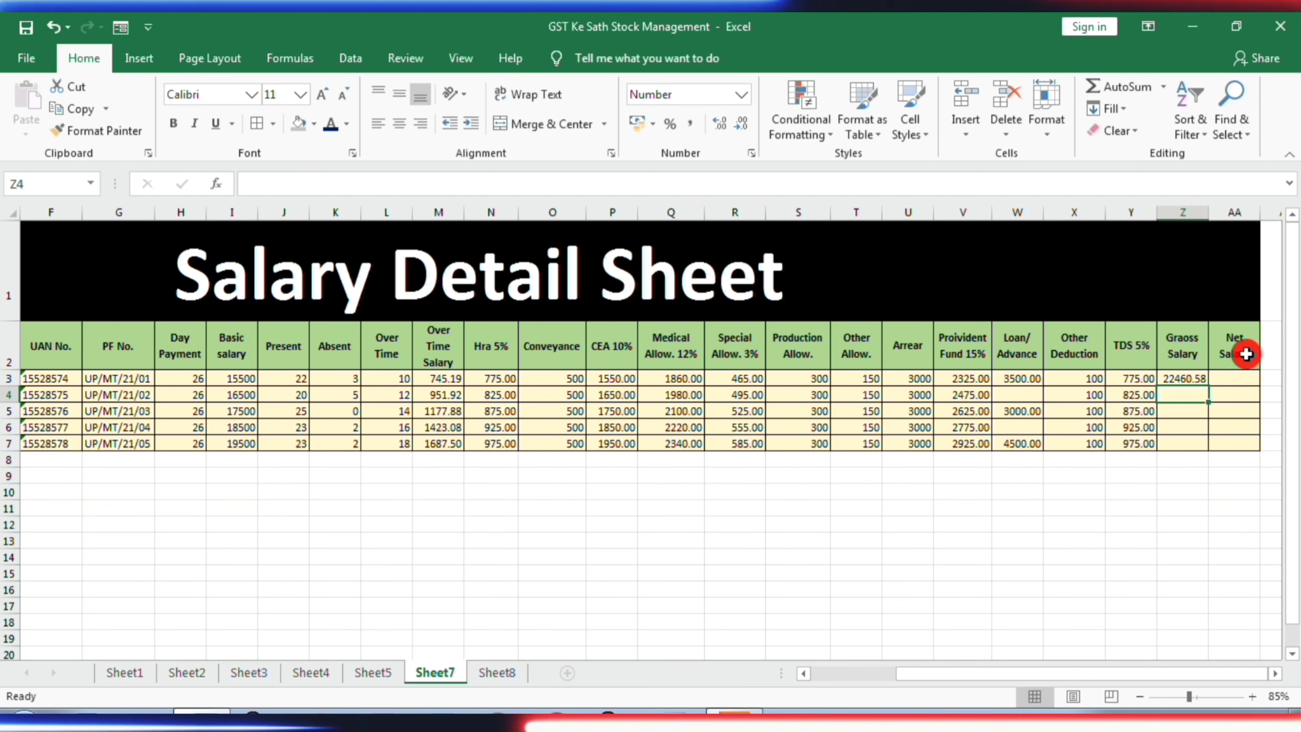
# - Calculate the first employee's Net Salary in AA3 as gross salary minus all deductions with the formula =SUM(Z3)-SUM(V3:Y3)
pyautogui.click(1239, 378)
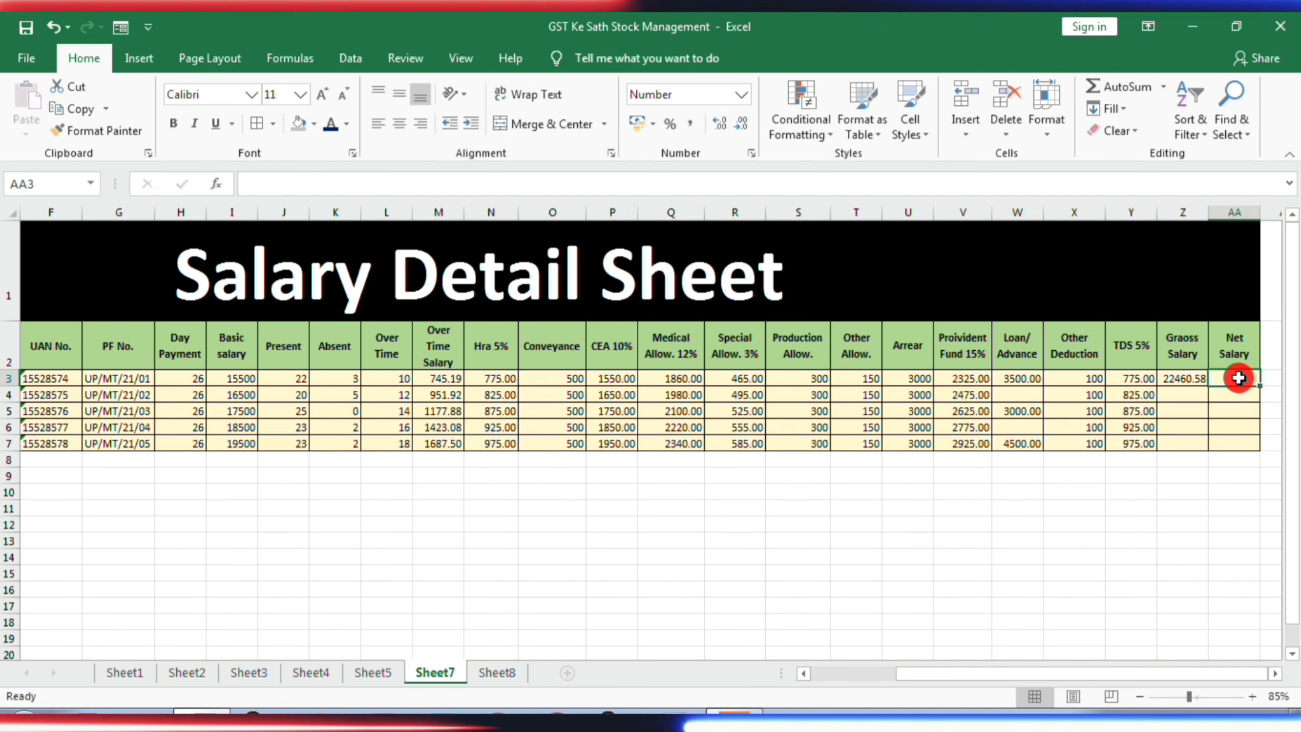
pyautogui.write('=')
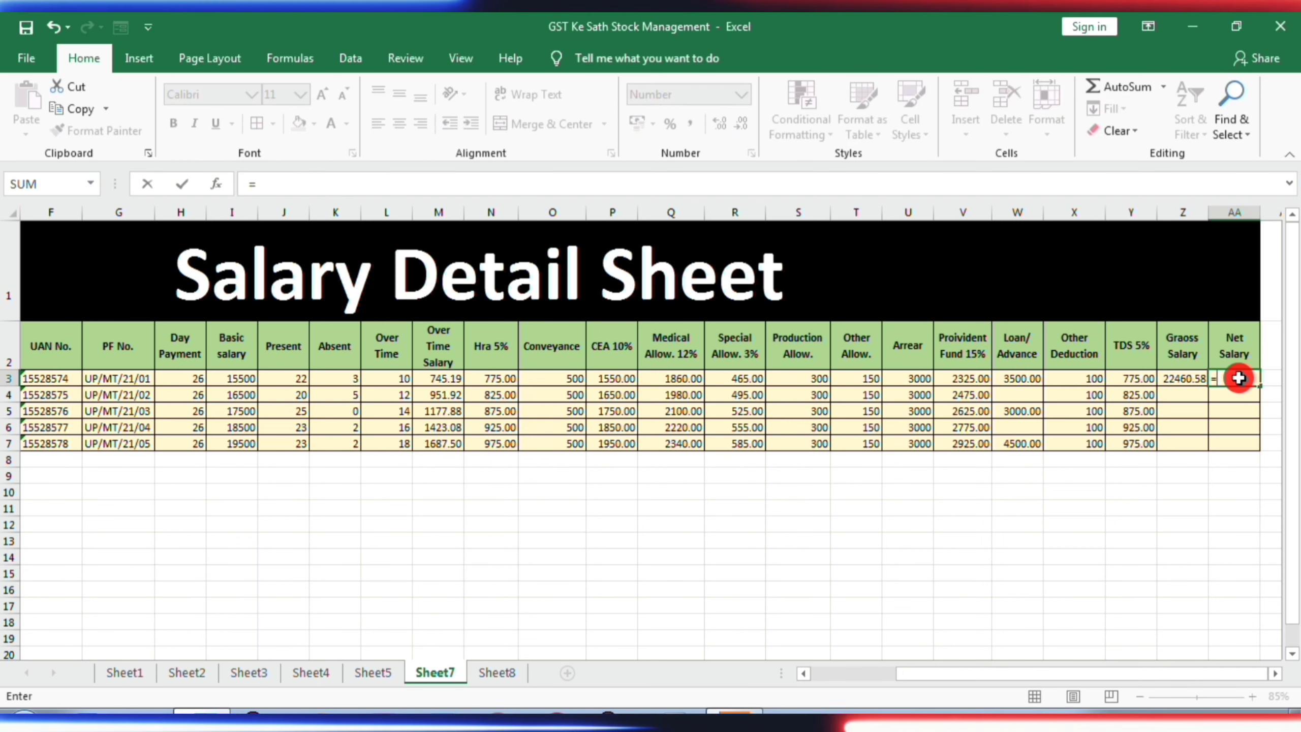
pyautogui.write('sum')
pyautogui.press('Tab')
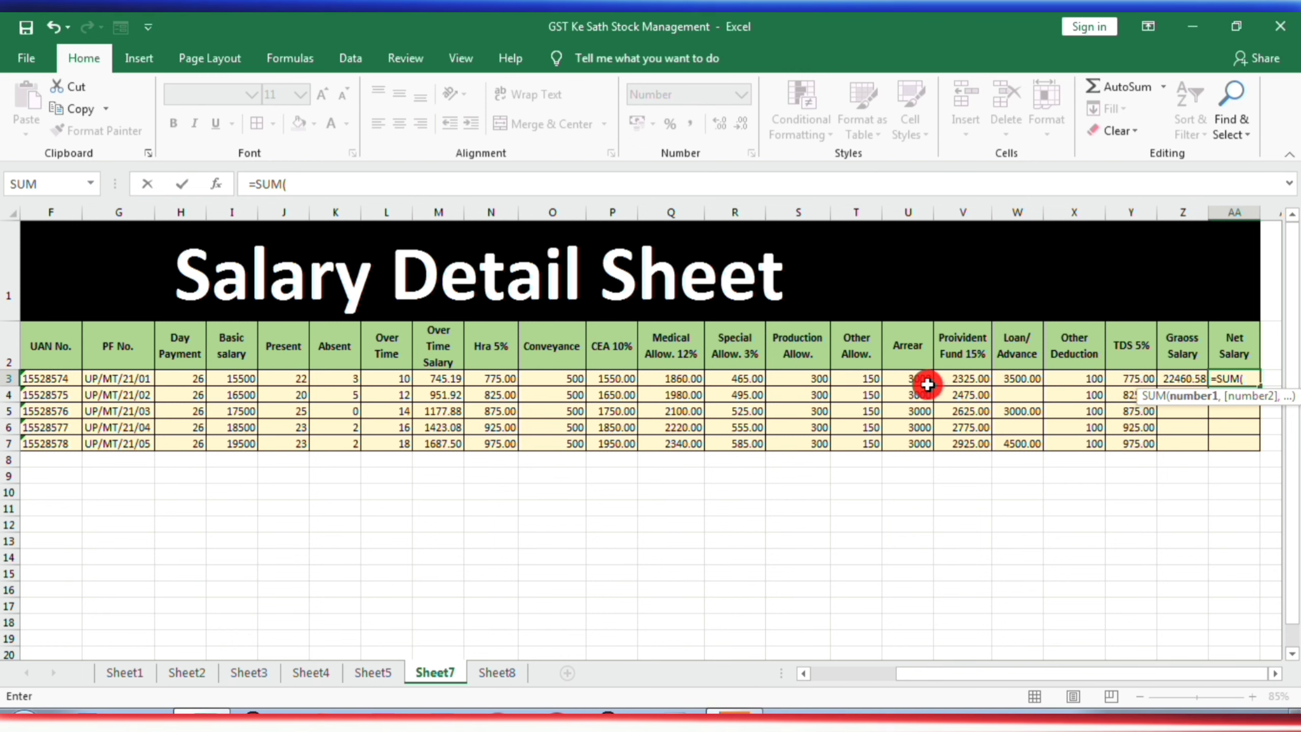
pyautogui.click(958, 377)
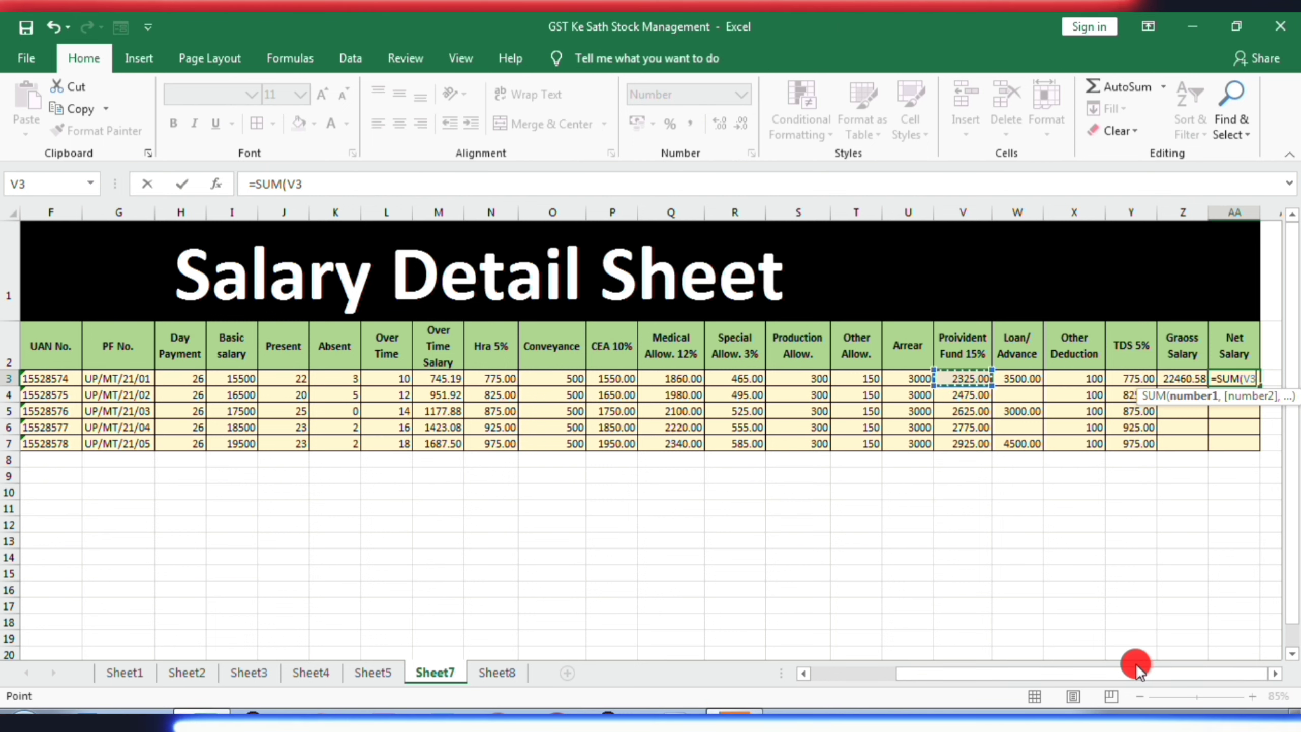
pyautogui.click(1182, 379)
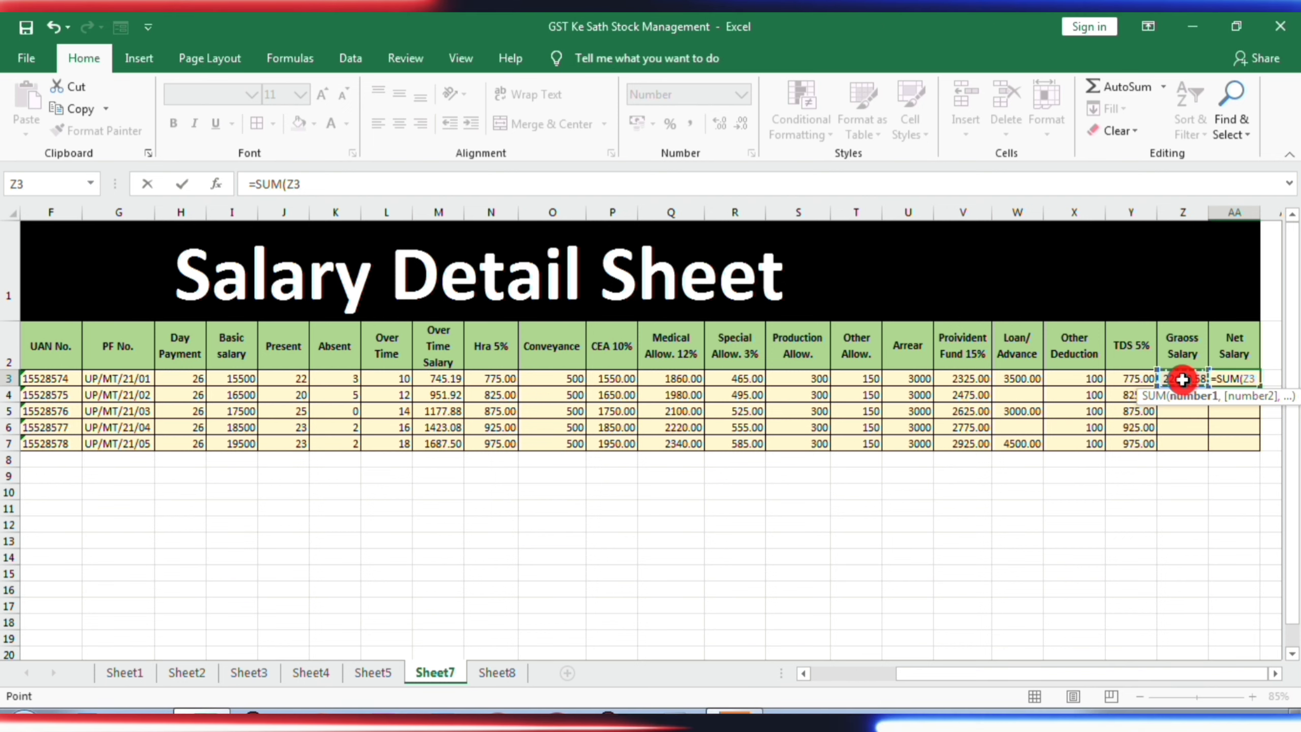
pyautogui.write(')')
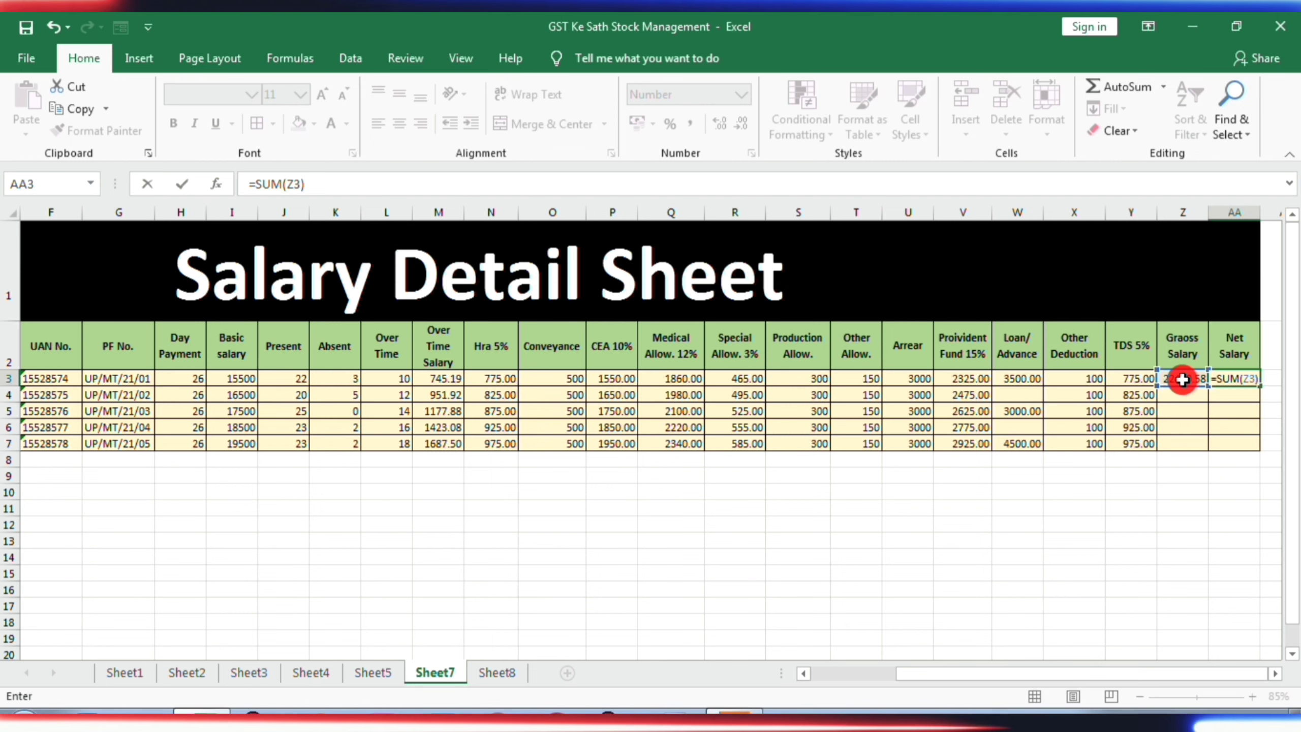
pyautogui.write('-su')
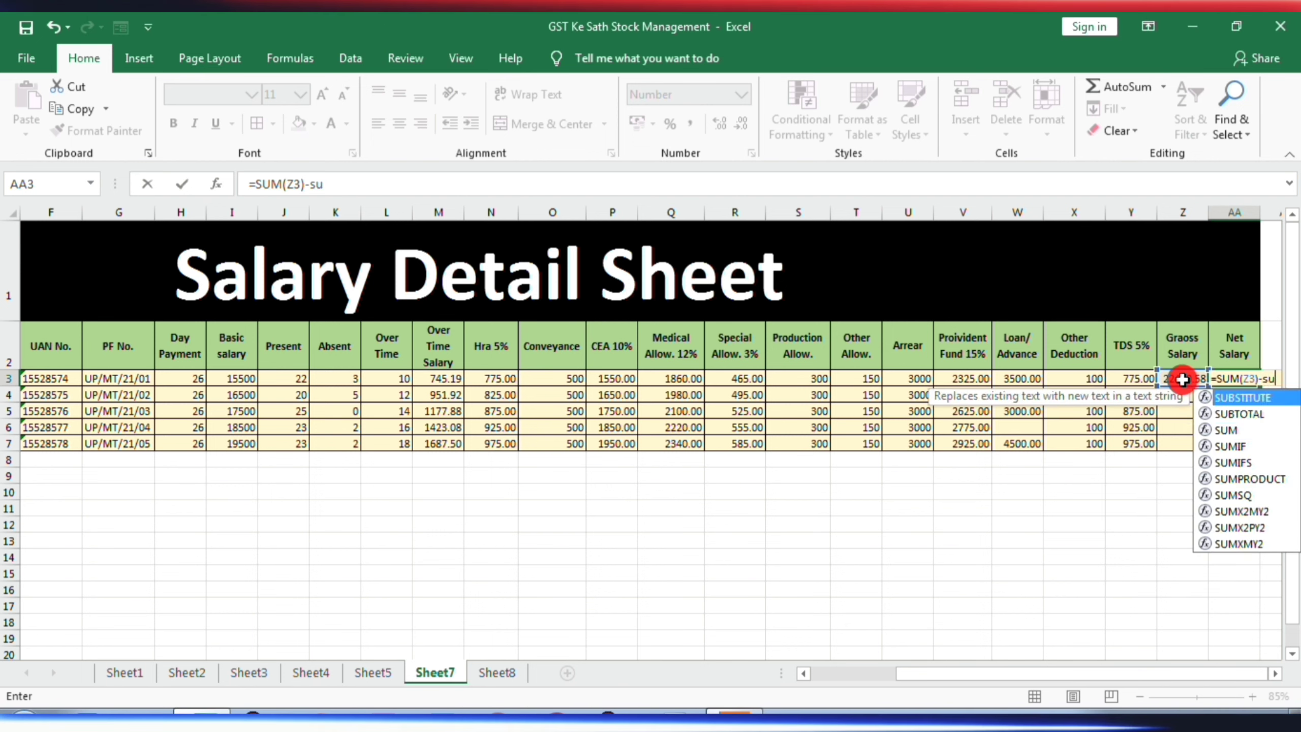
pyautogui.press('Tab')
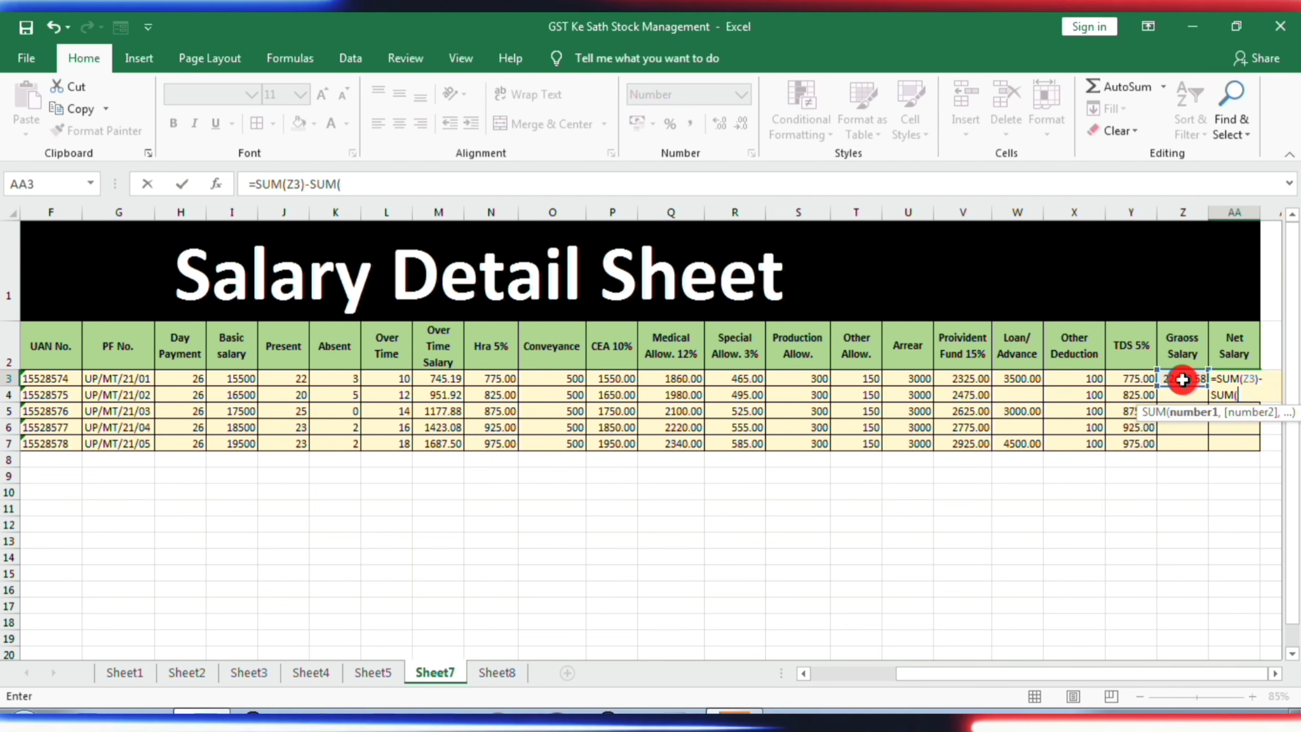
pyautogui.click(963, 379)
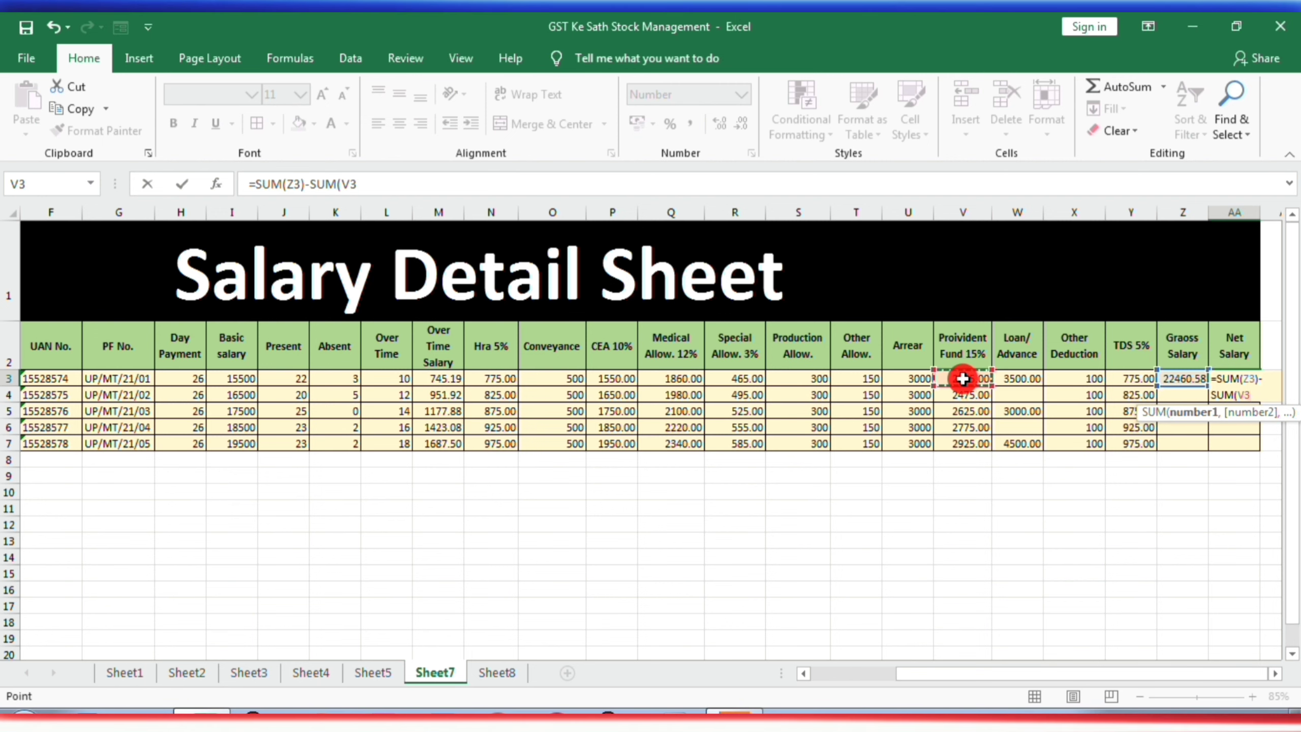
pyautogui.hotkey('shift', 'Right')
pyautogui.hotkey('shift', 'Right')
pyautogui.hotkey('shift', 'Right')
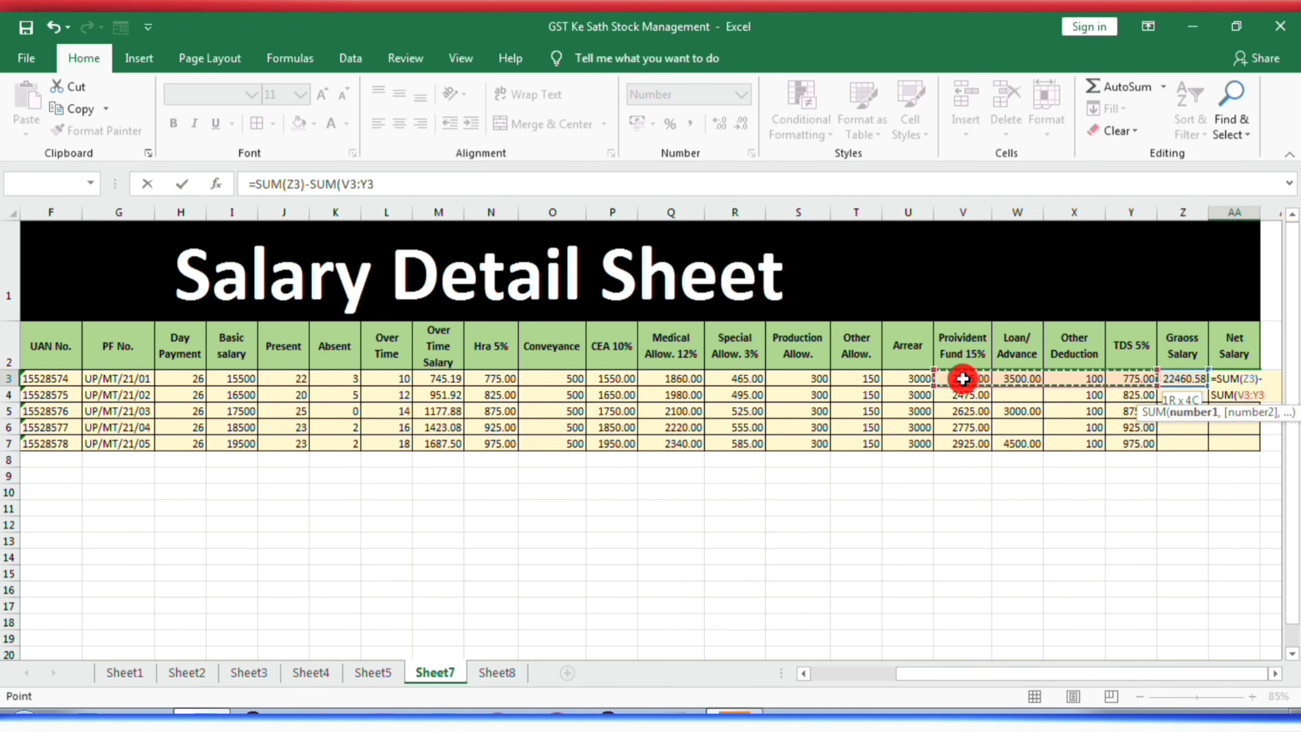
pyautogui.write(')')
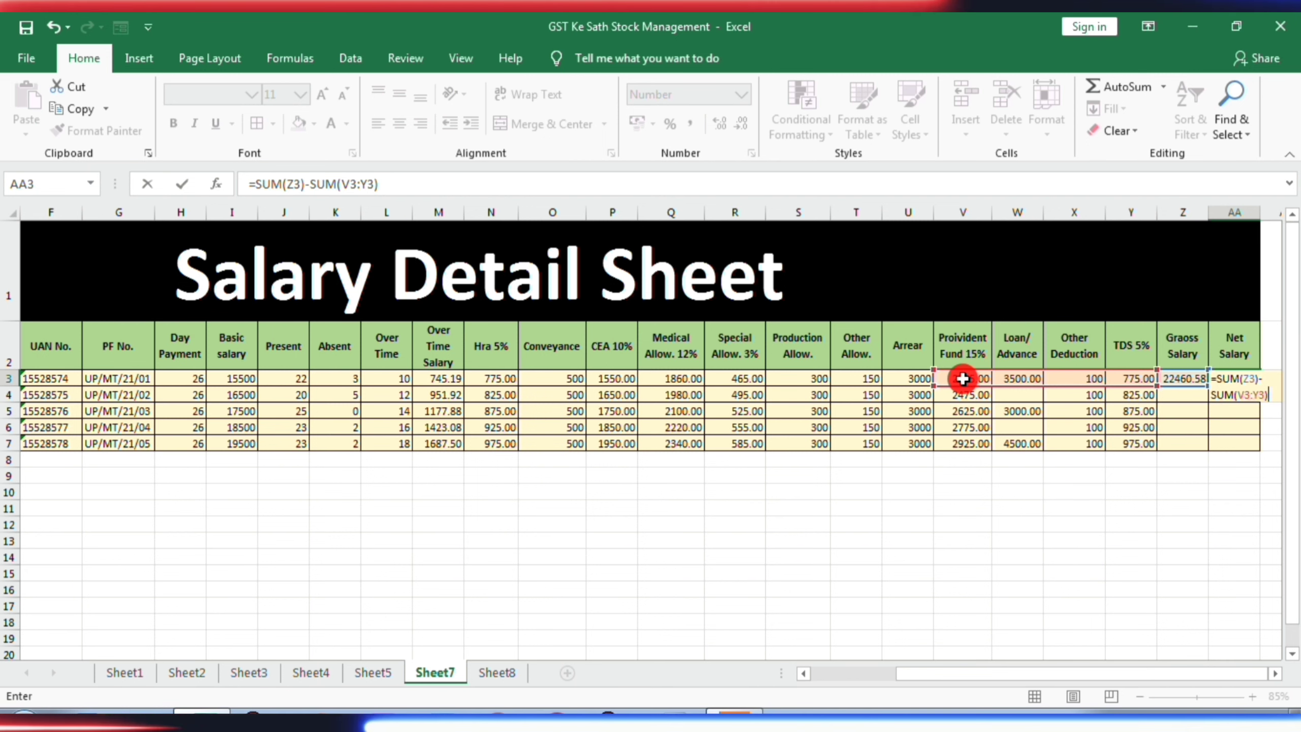
pyautogui.press('Return')
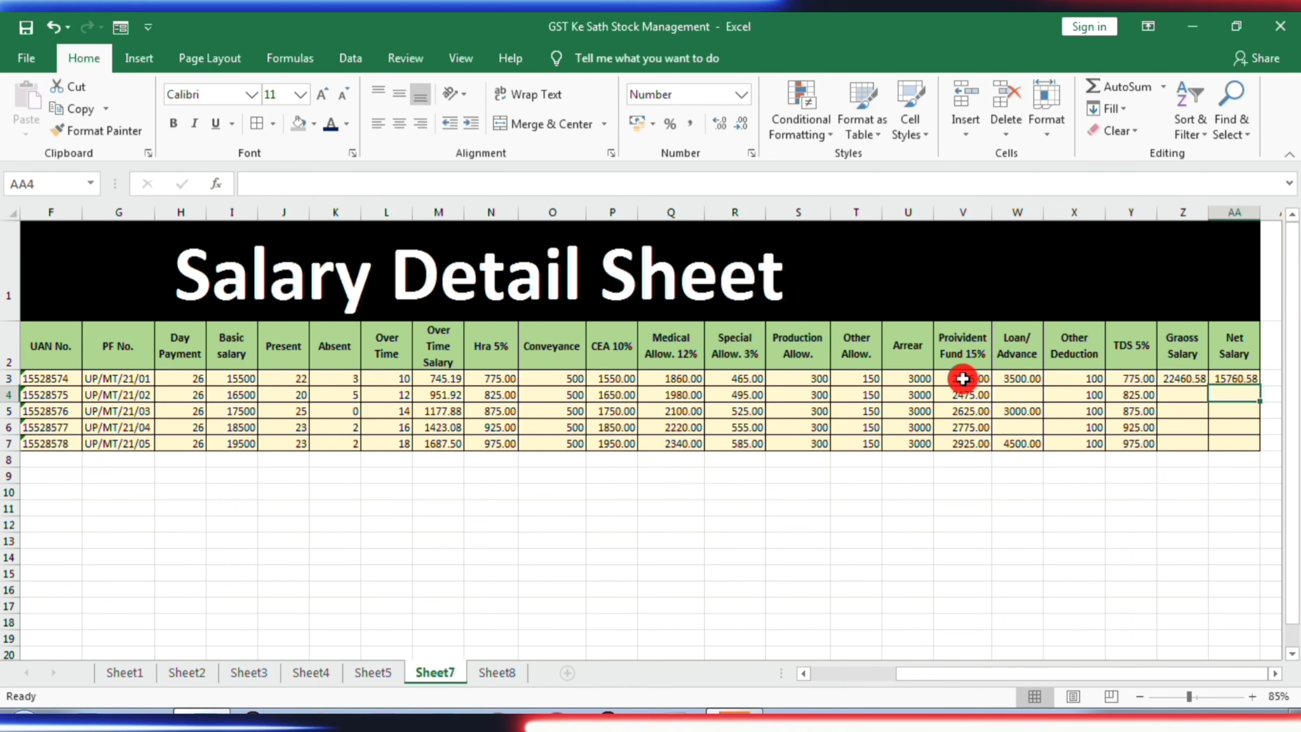
# - Copy the Graoss Salary and Net Salary formulas from Z3:AA3 to the remaining employees in Z4:AA7
pyautogui.click(1181, 379)
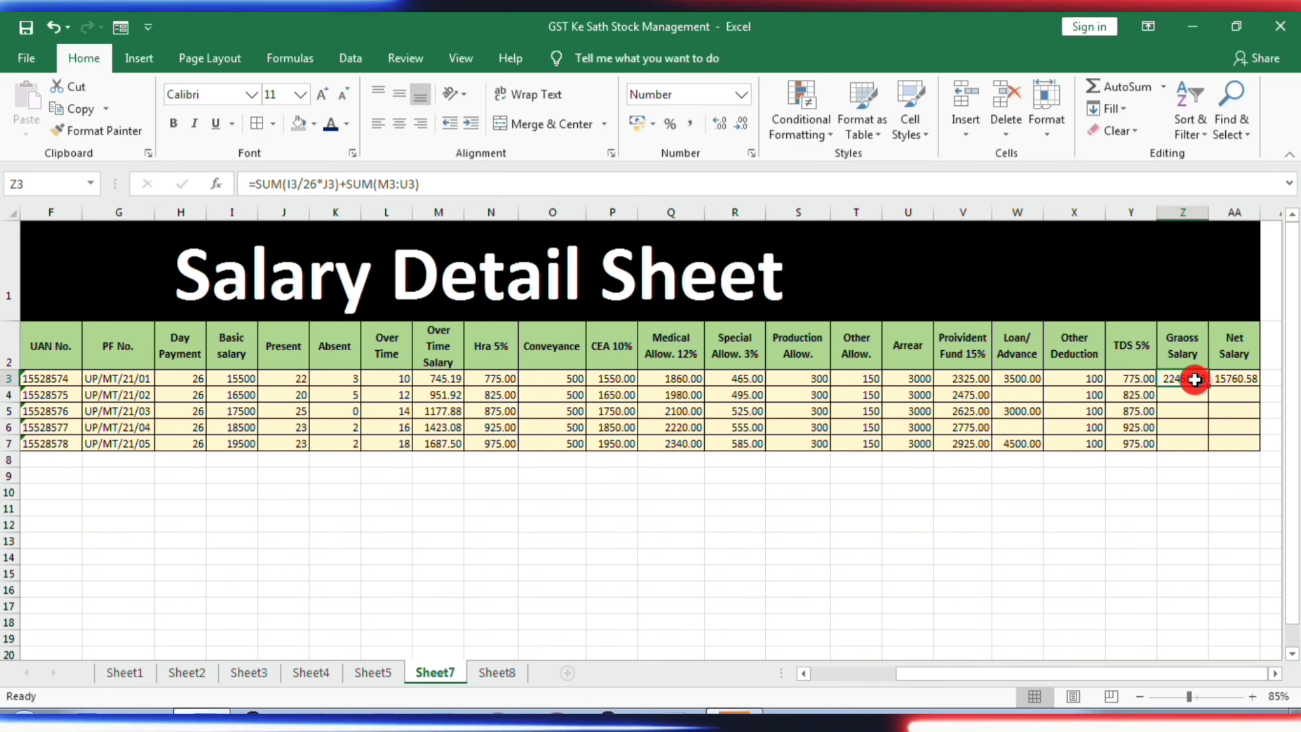
pyautogui.hotkey('shift', 'Right')
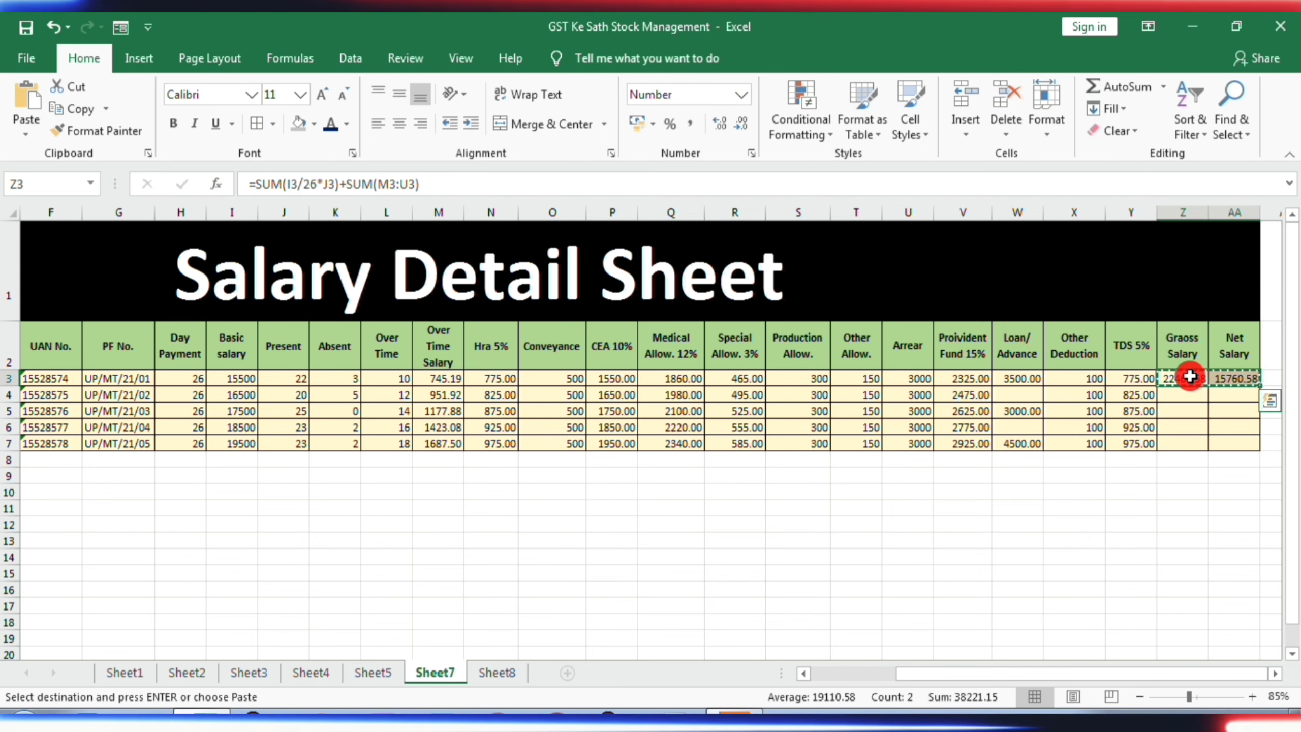
pyautogui.press('Down')
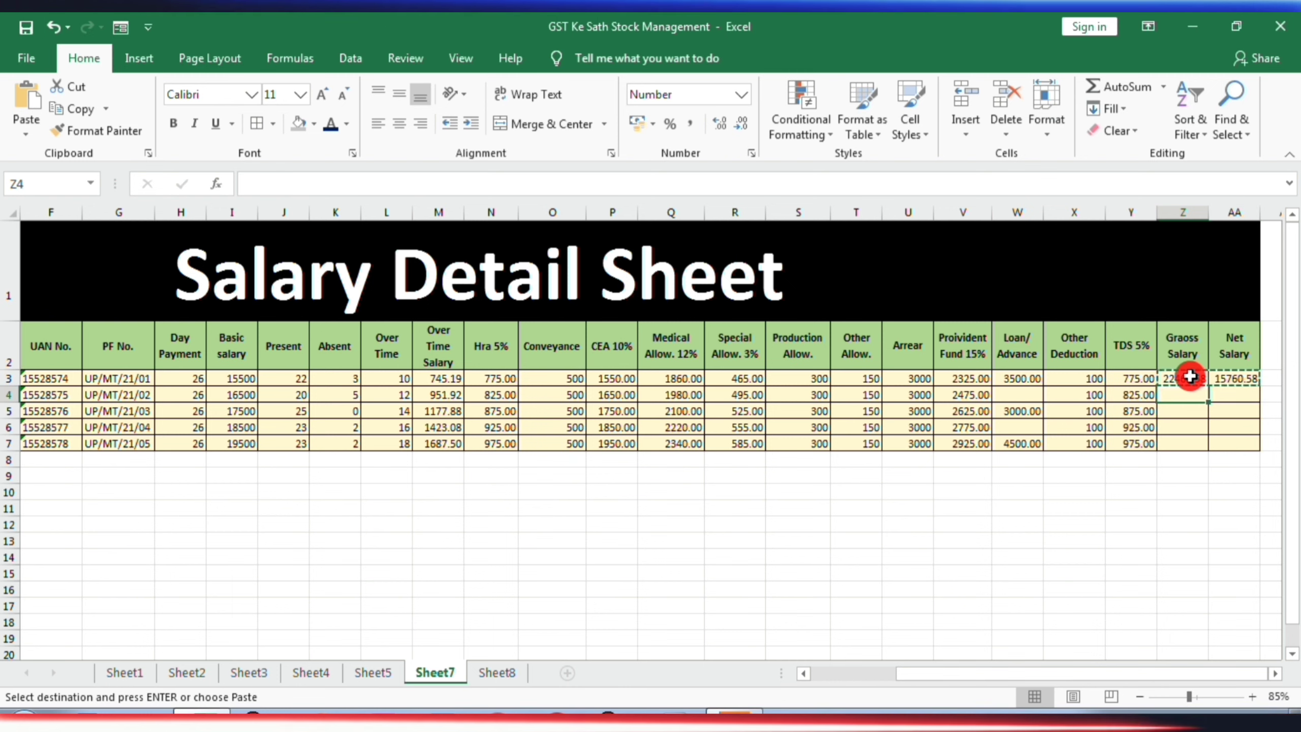
pyautogui.hotkey('shift', 'Right')
pyautogui.hotkey('shift', 'Down')
pyautogui.hotkey('shift', 'Down')
pyautogui.hotkey('shift', 'Down')
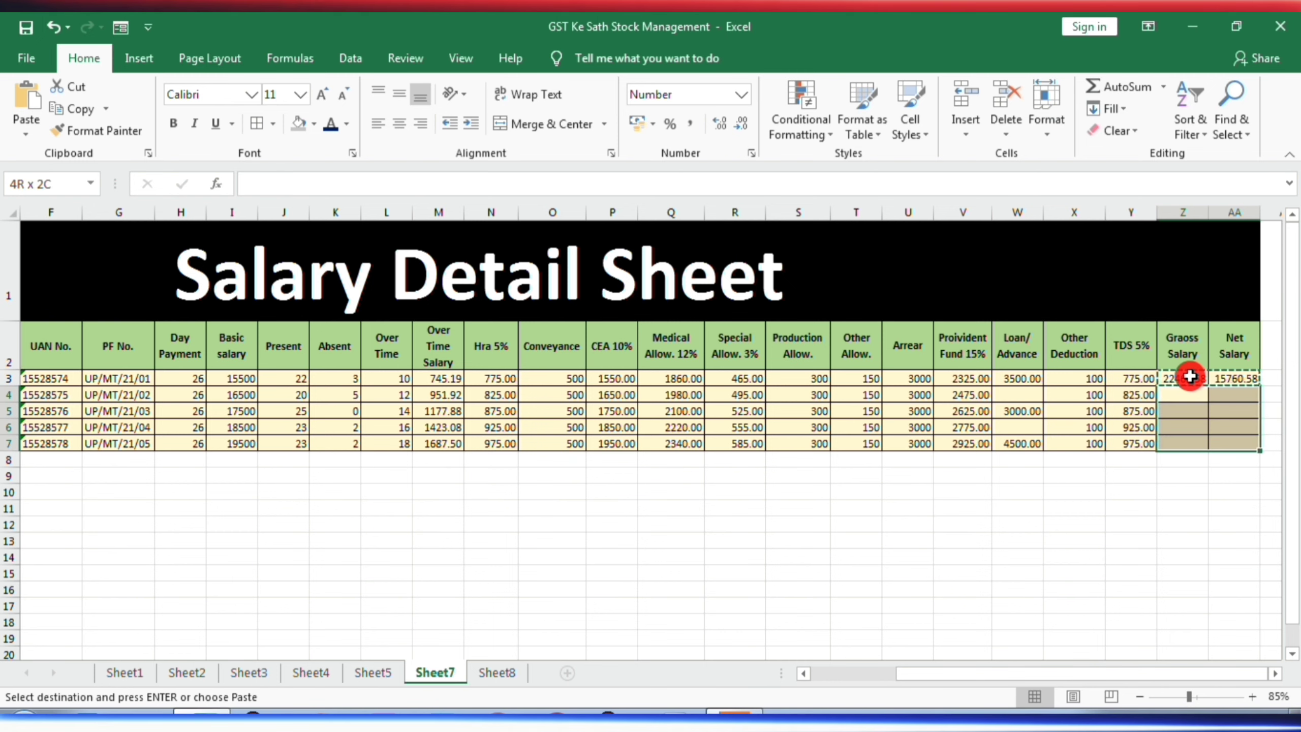
pyautogui.hotkey('ctrl', 'v')
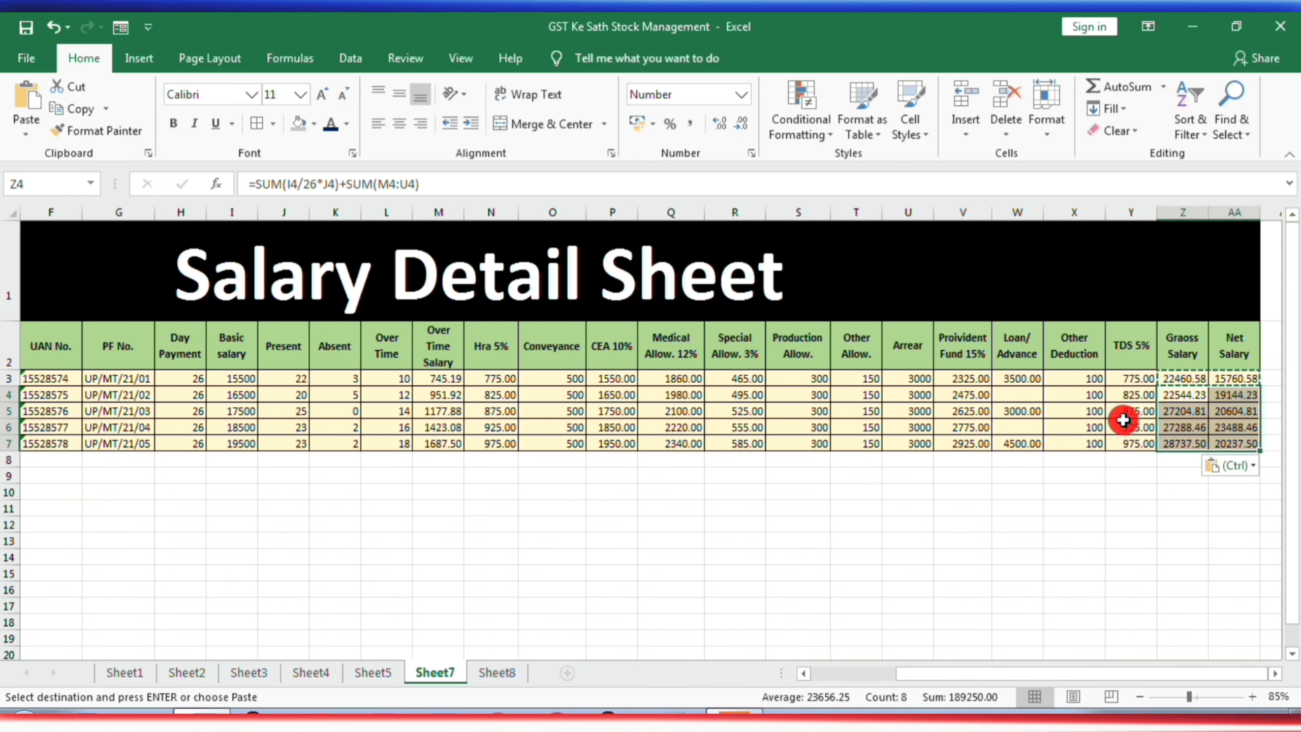
pyautogui.click(1160, 524)
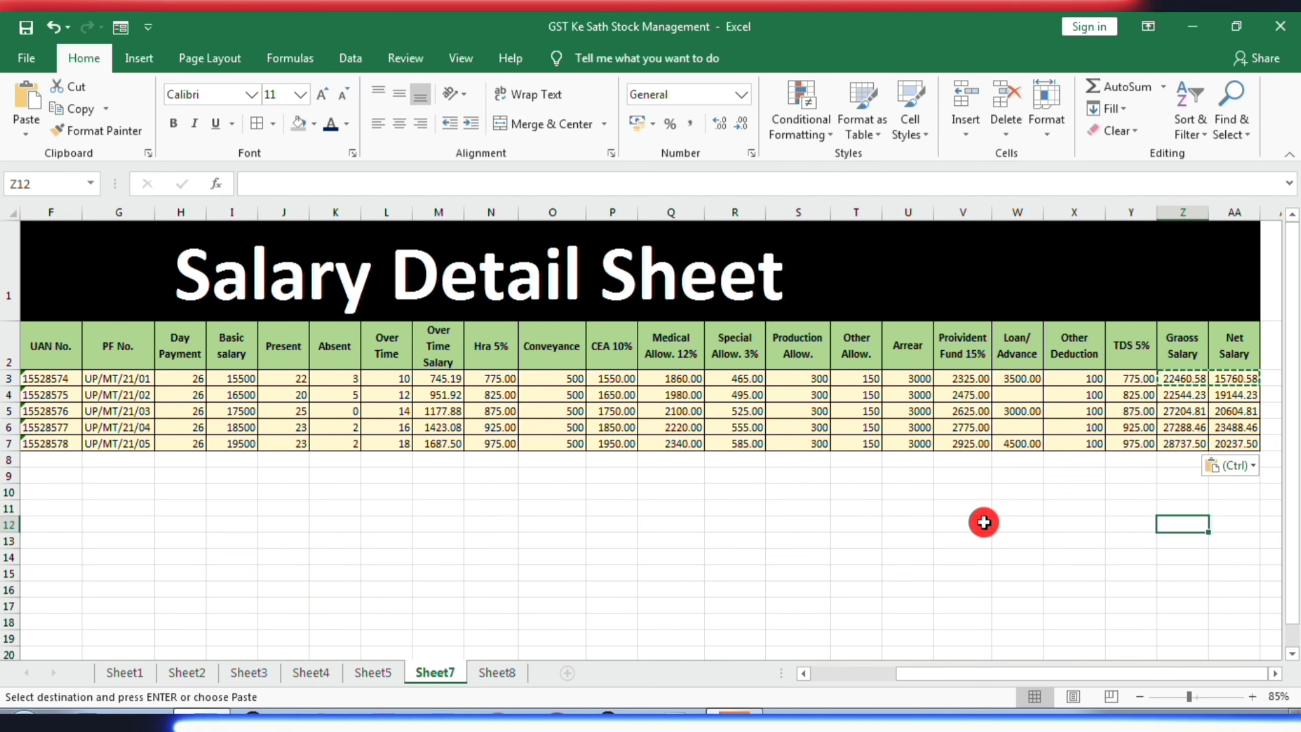
# - Examine the Pay Slip layout on Sheet8 alongside the full set of salary columns on Sheet7
pyautogui.click(502, 668)
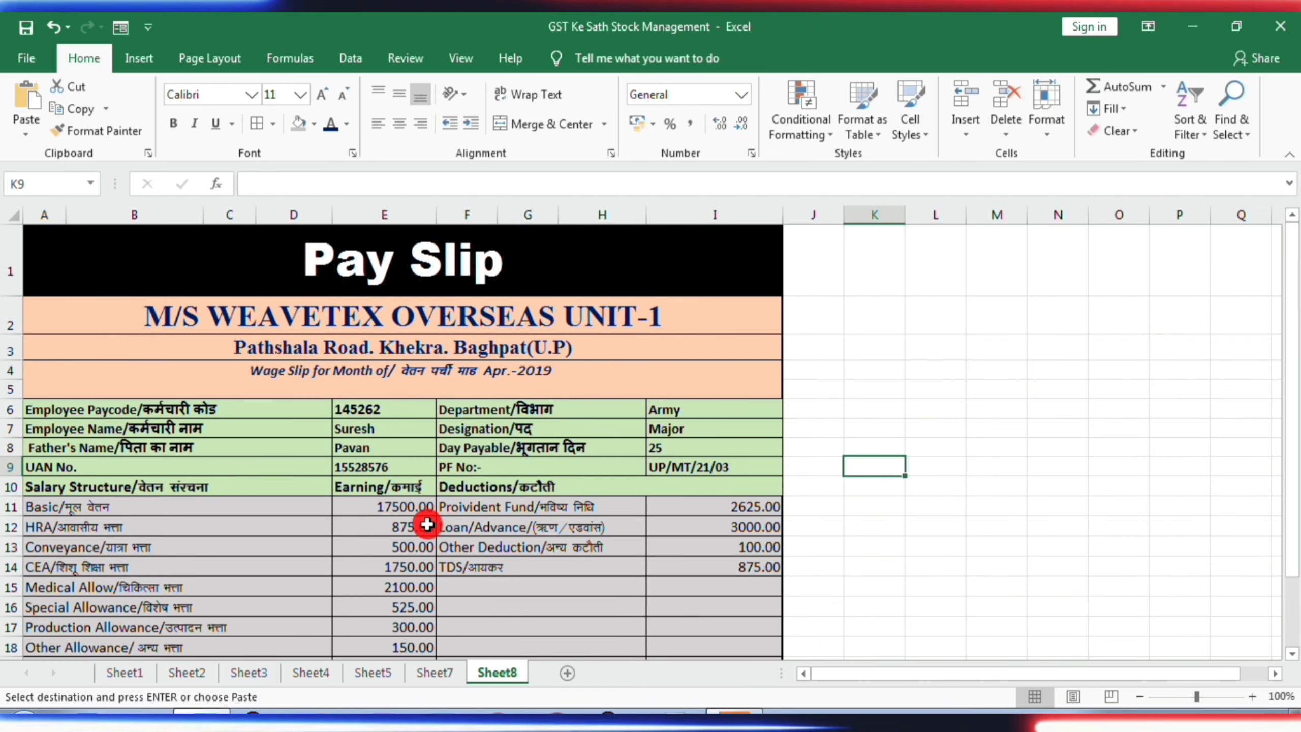
pyautogui.scroll(-1, 417, 499)
pyautogui.scroll(1, 415, 494)
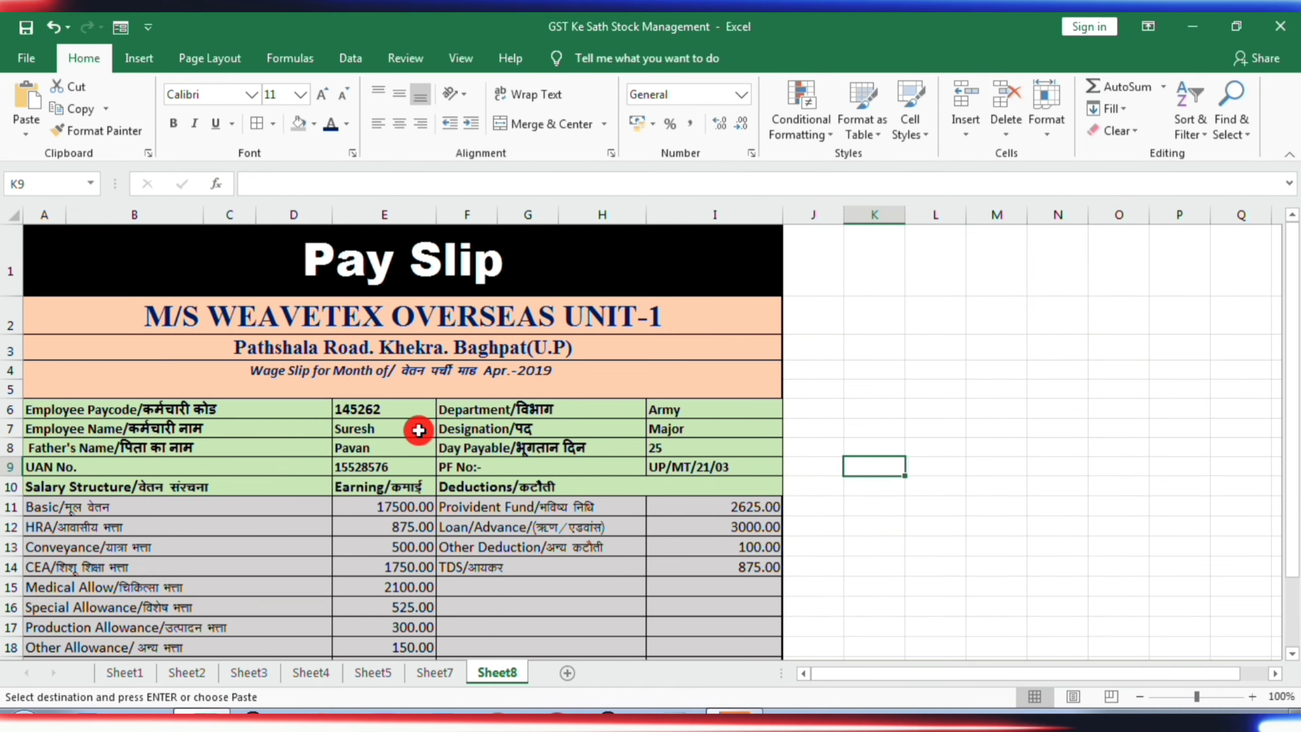
pyautogui.click(449, 672)
pyautogui.doubleClick(449, 670)
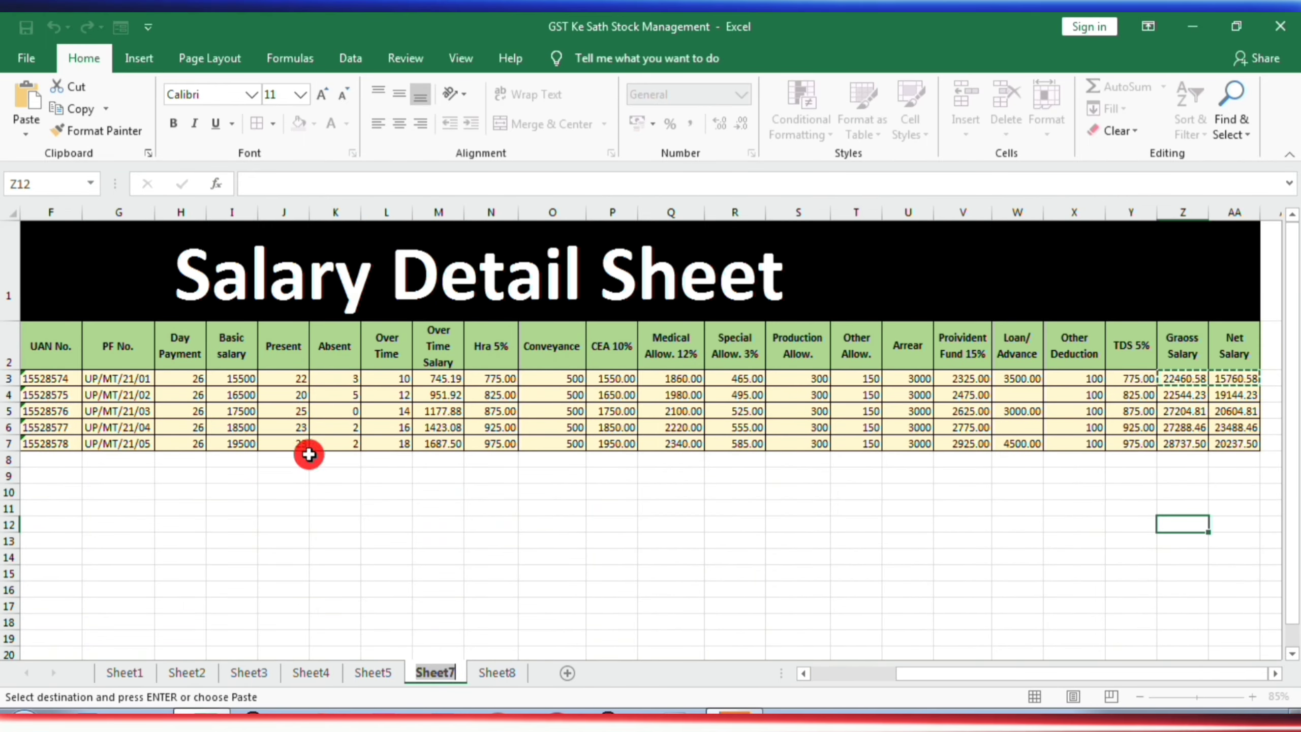
pyautogui.moveTo(974, 674); pyautogui.dragTo(799, 677)
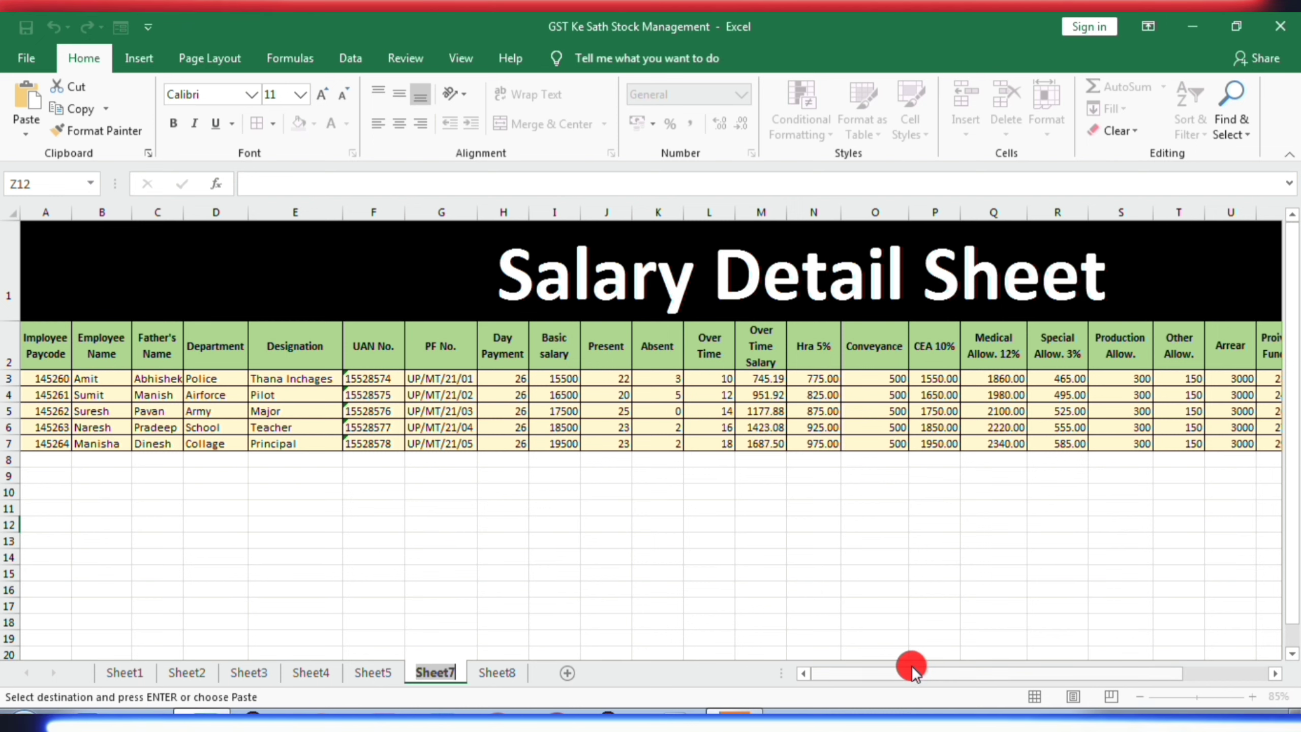
pyautogui.moveTo(915, 671); pyautogui.dragTo(1055, 672)
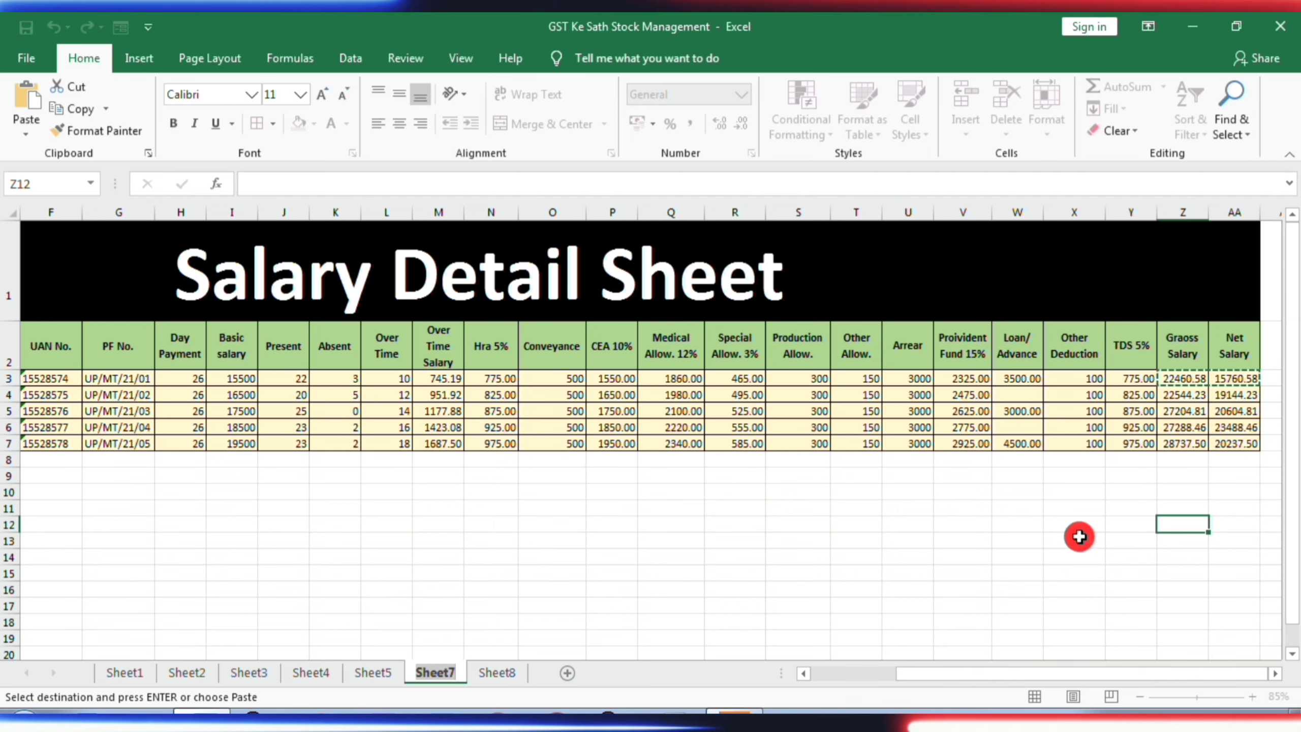
pyautogui.click(506, 672)
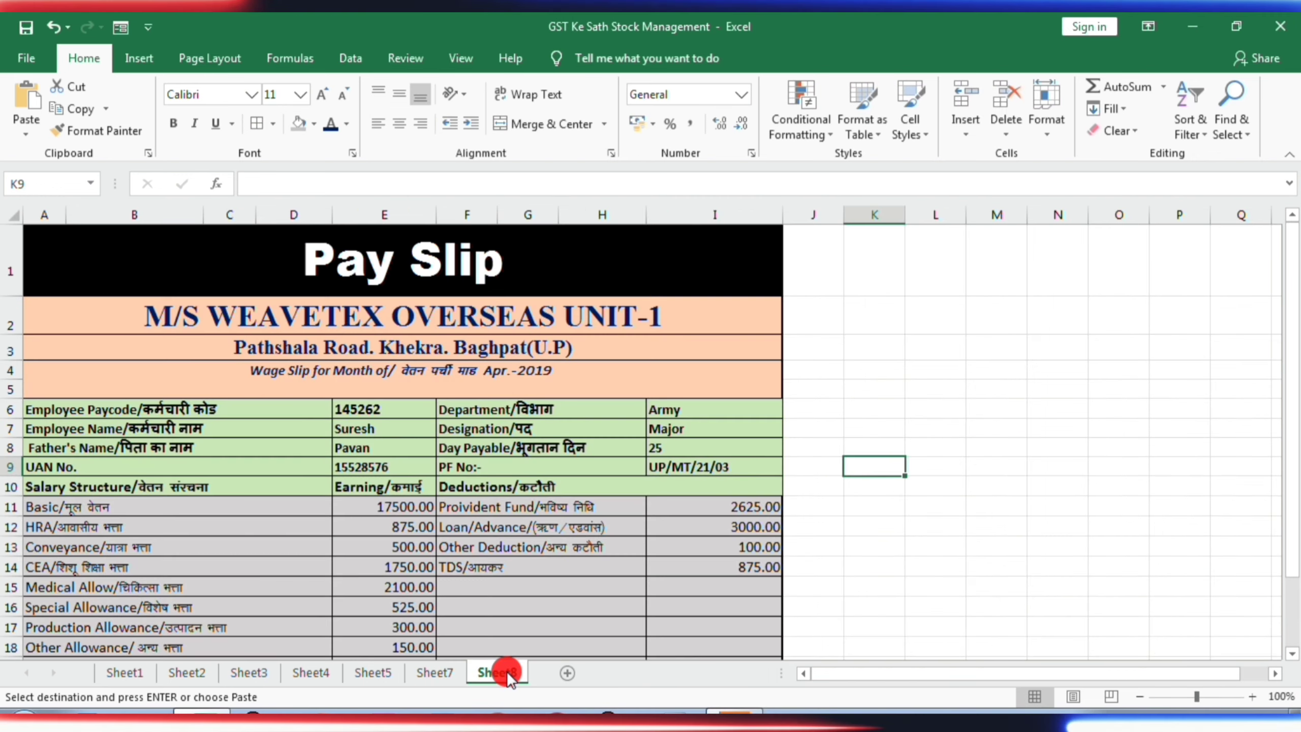
pyautogui.scroll(-2, 578, 615)
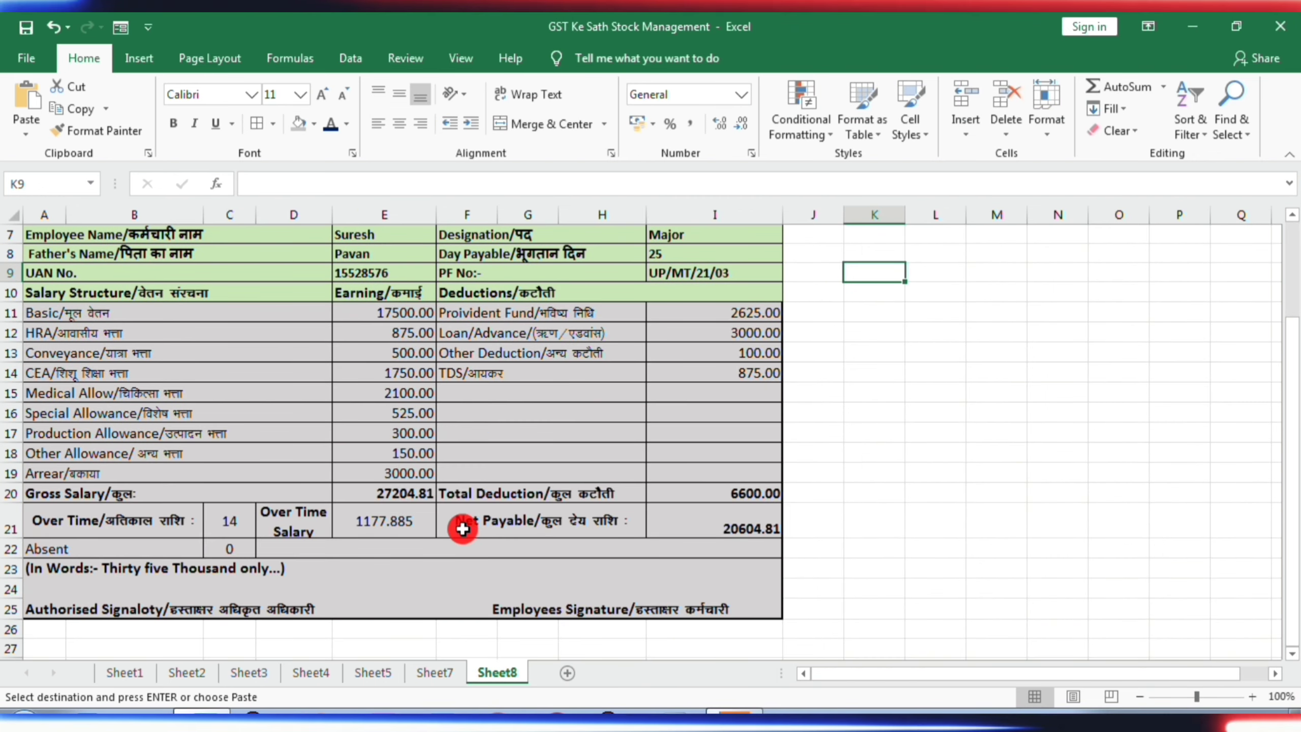
pyautogui.scroll(2, 482, 494)
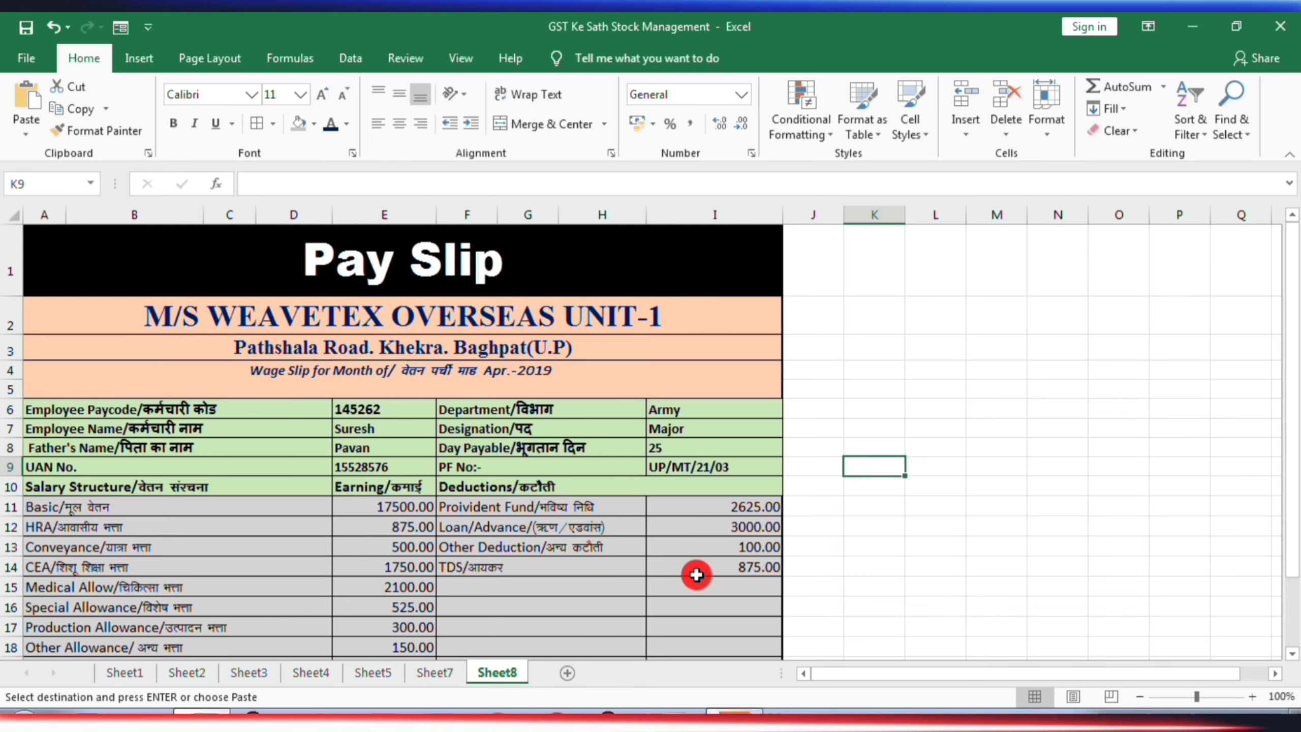
pyautogui.scroll(-1, 706, 564)
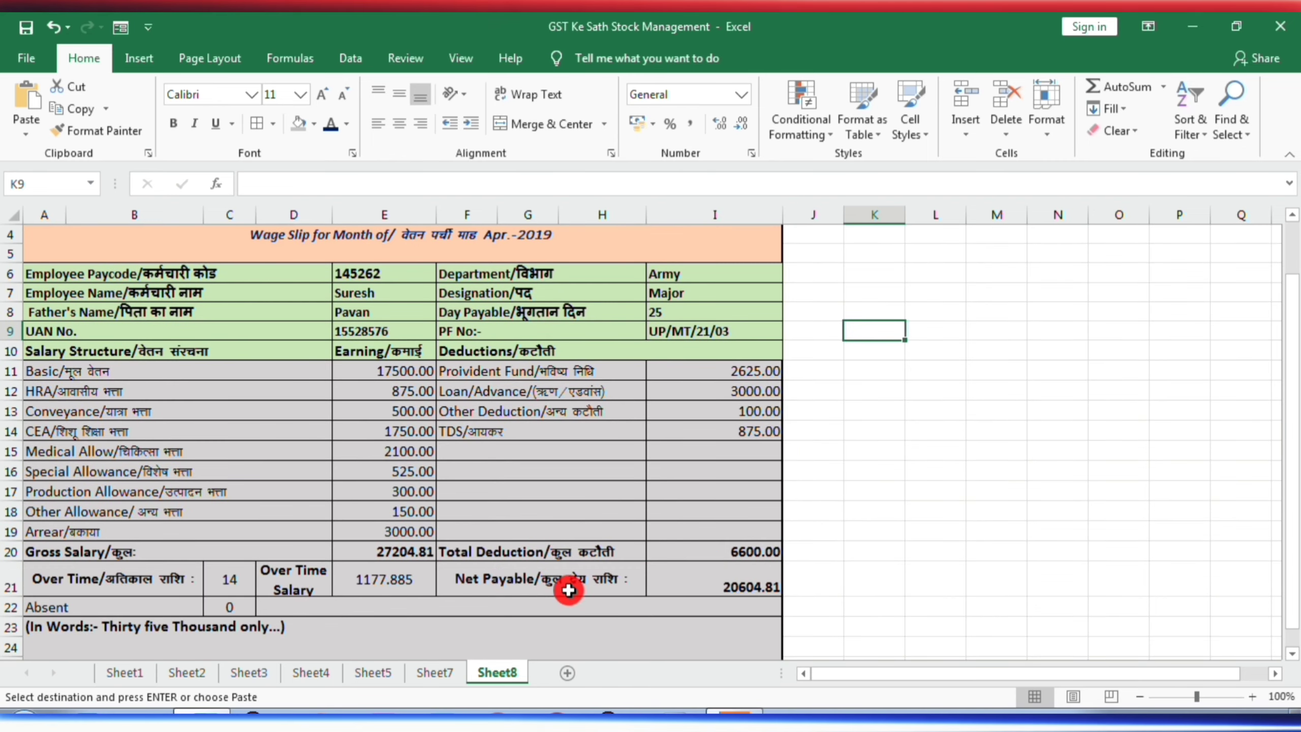
pyautogui.scroll(1, 402, 389)
pyautogui.scroll(1, 403, 389)
# - Choose the first employee's paycode in cell E6 of the Pay Slip on Sheet8
pyautogui.click(404, 410)
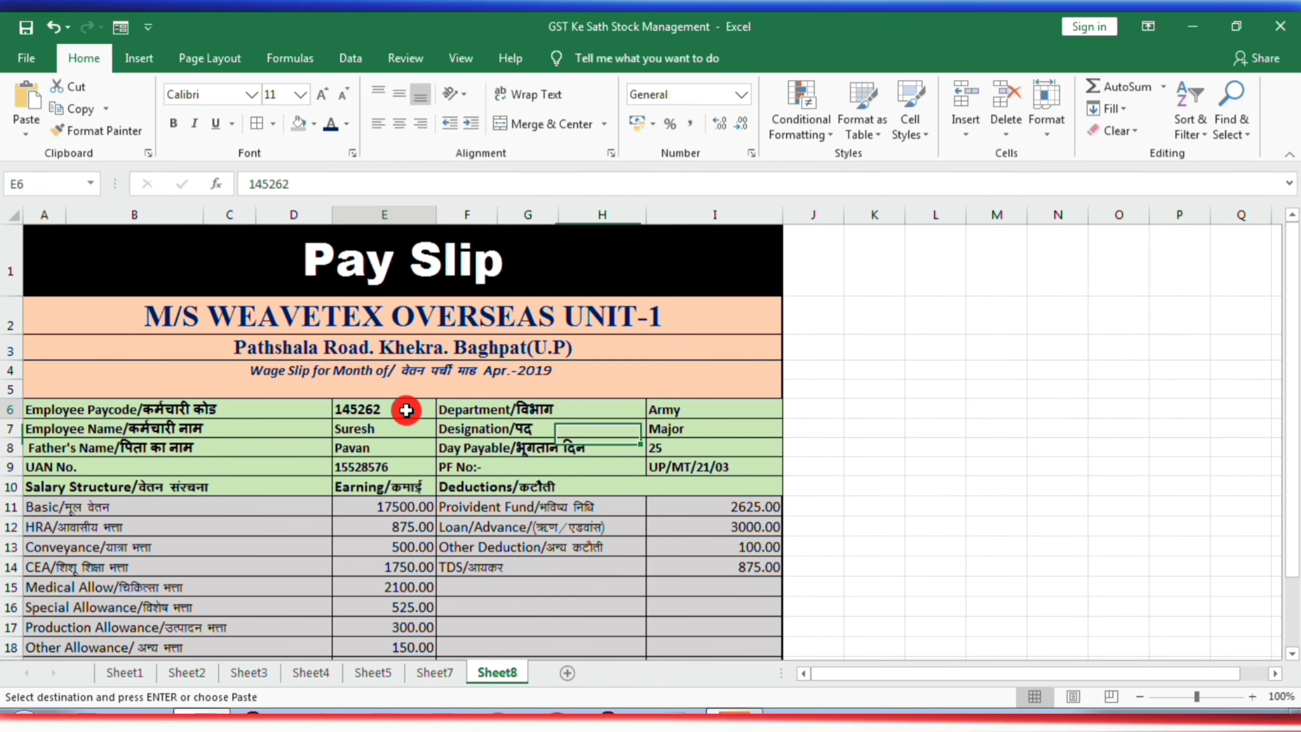
pyautogui.click(444, 410)
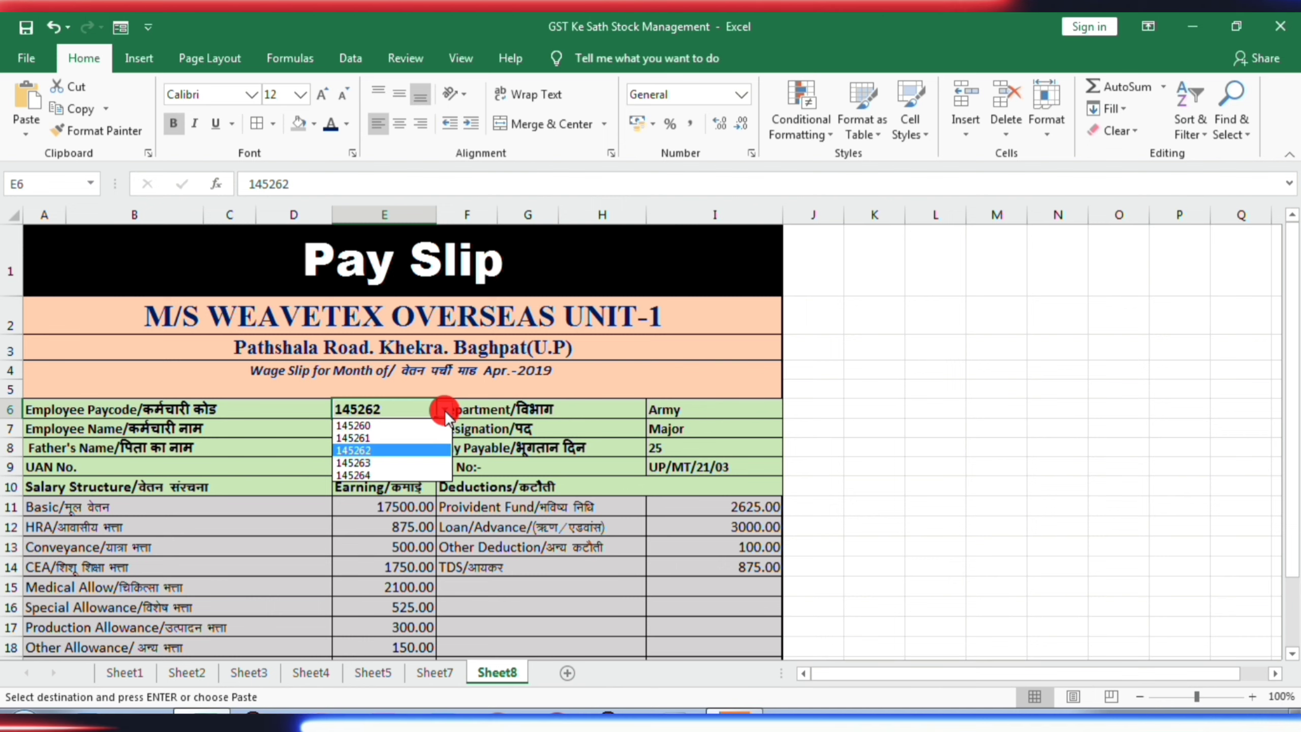
pyautogui.click(392, 425)
# - Compare the first employee's pay slip amounts on Sheet8 with the gross and net salary in the Salary Detail Sheet on Sheet7
pyautogui.scroll(-3, 538, 484)
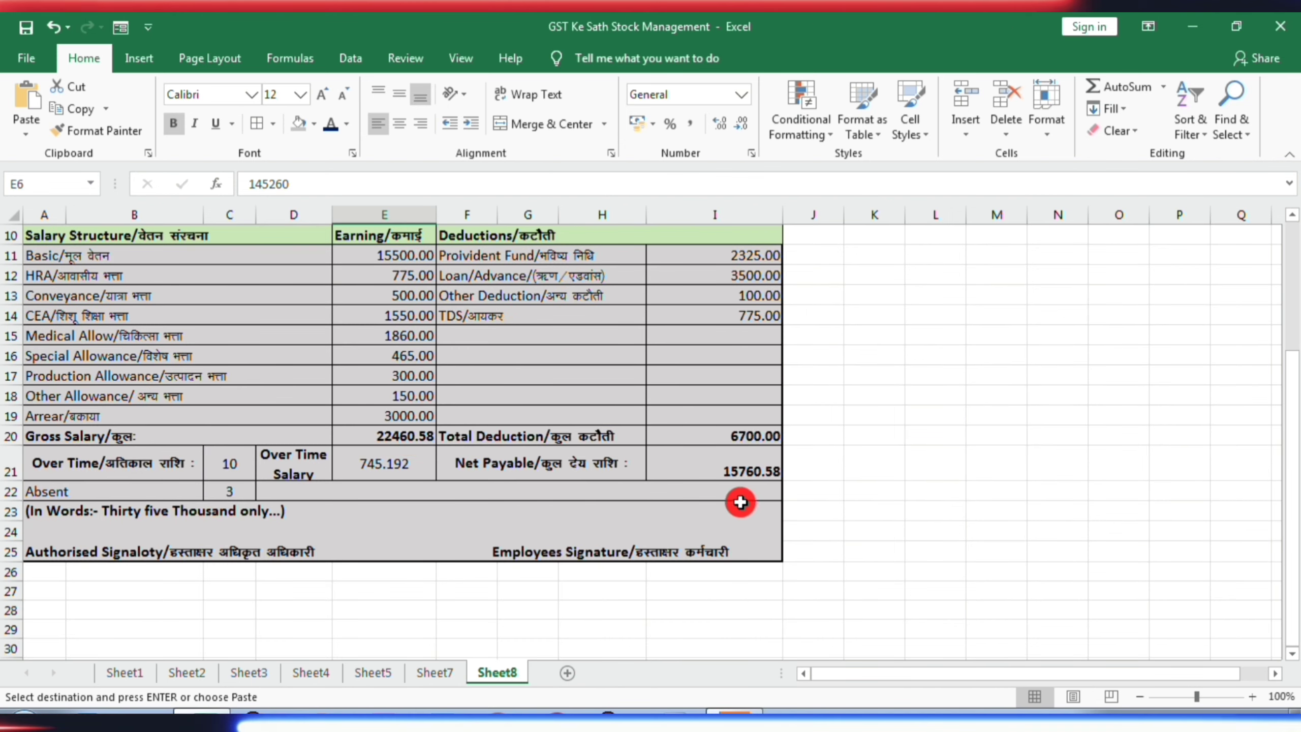
pyautogui.scroll(1, 727, 509)
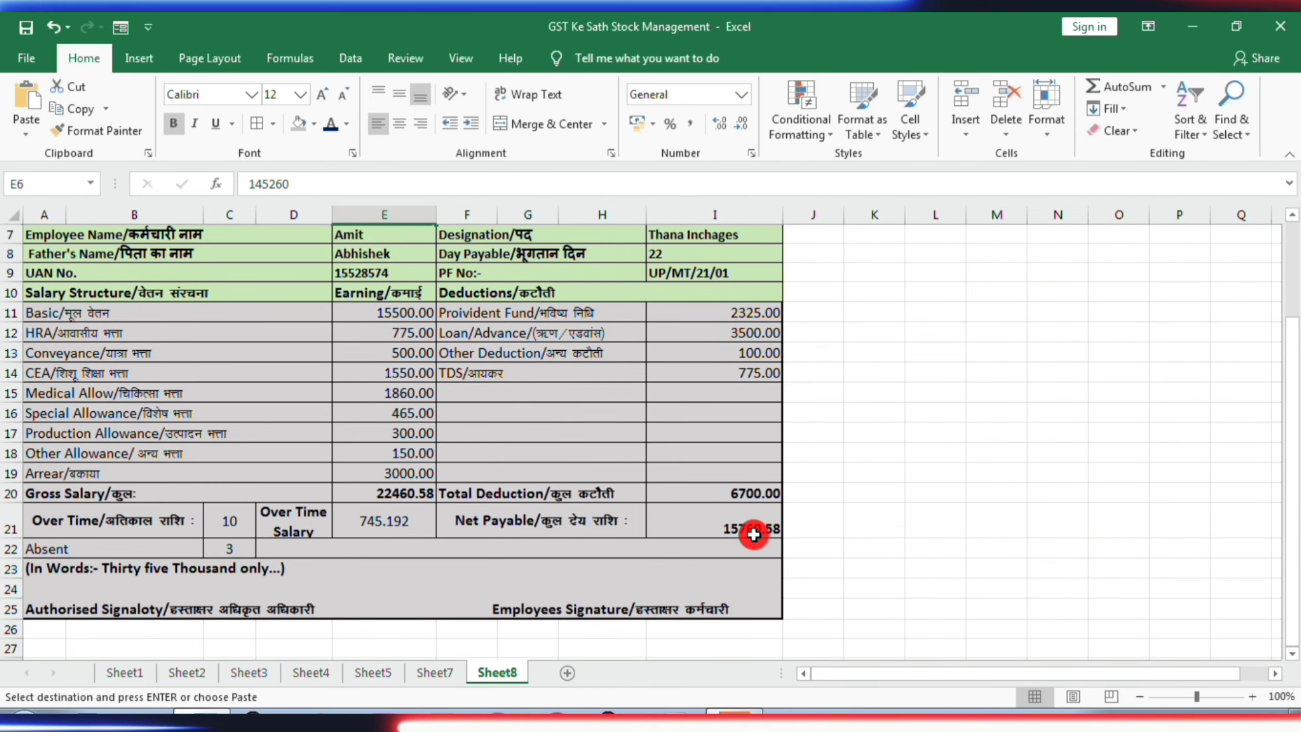
pyautogui.click(436, 672)
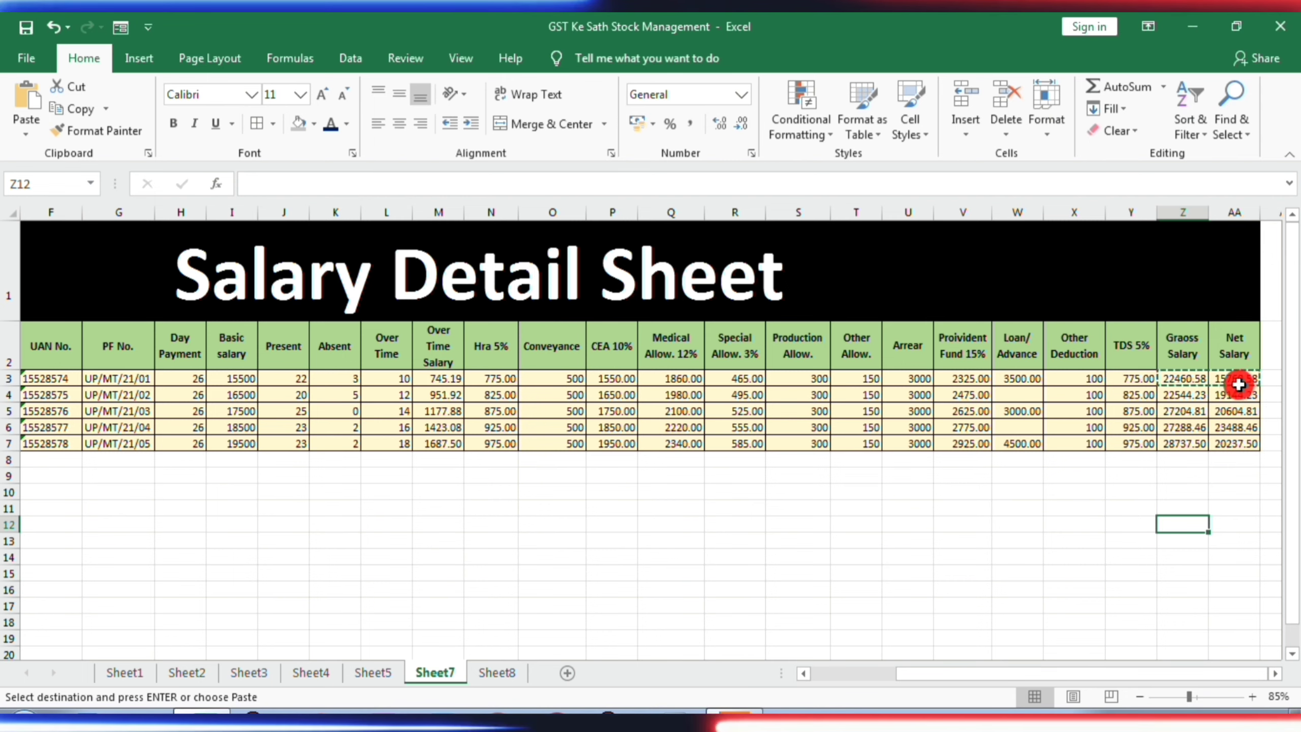
pyautogui.click(518, 675)
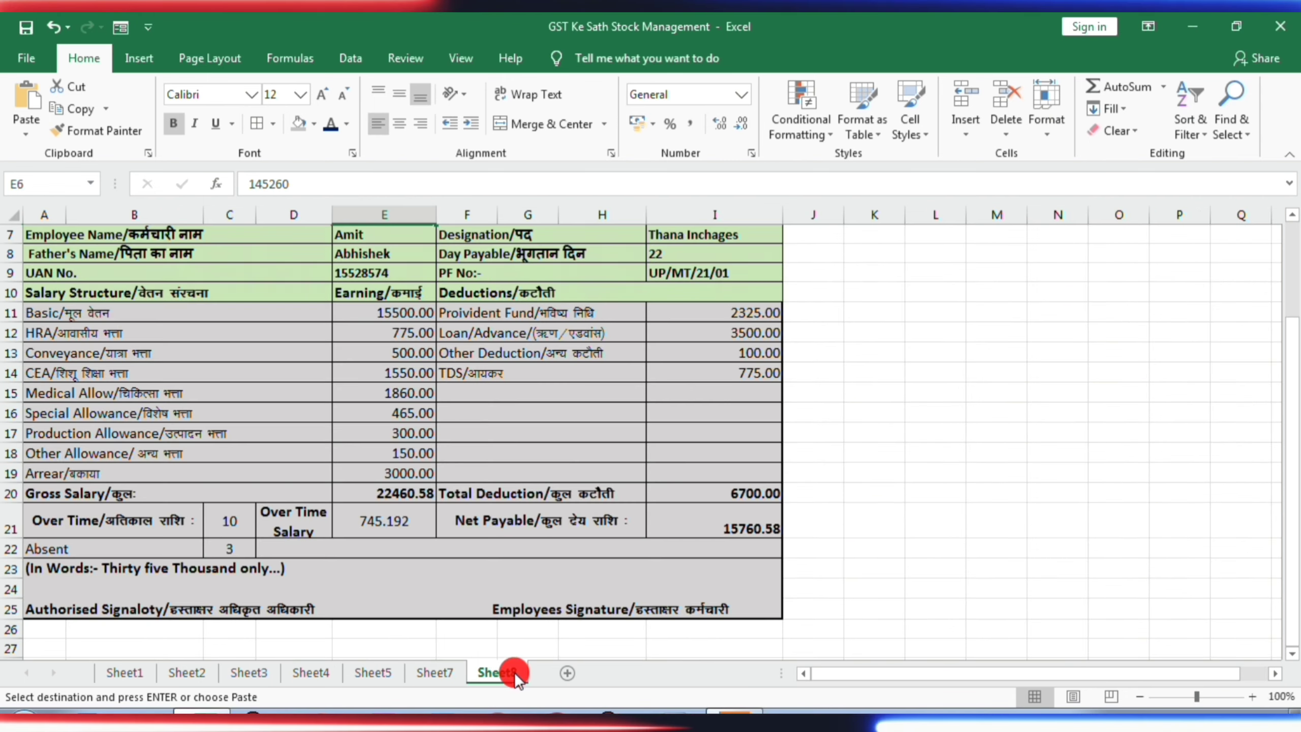
pyautogui.scroll(2, 485, 525)
pyautogui.scroll(-1, 485, 524)
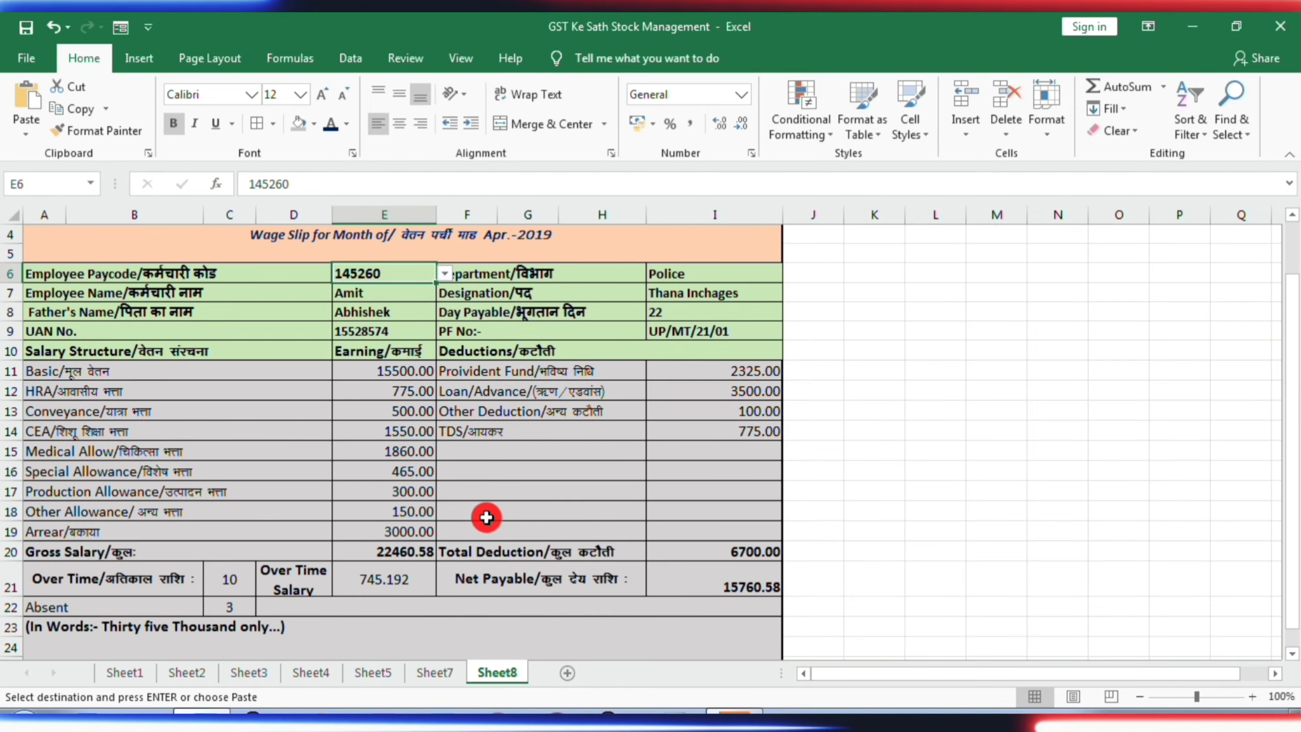
pyautogui.keyDown('ctrl'); pyautogui.scroll(-2, 484, 511); pyautogui.keyUp('ctrl')
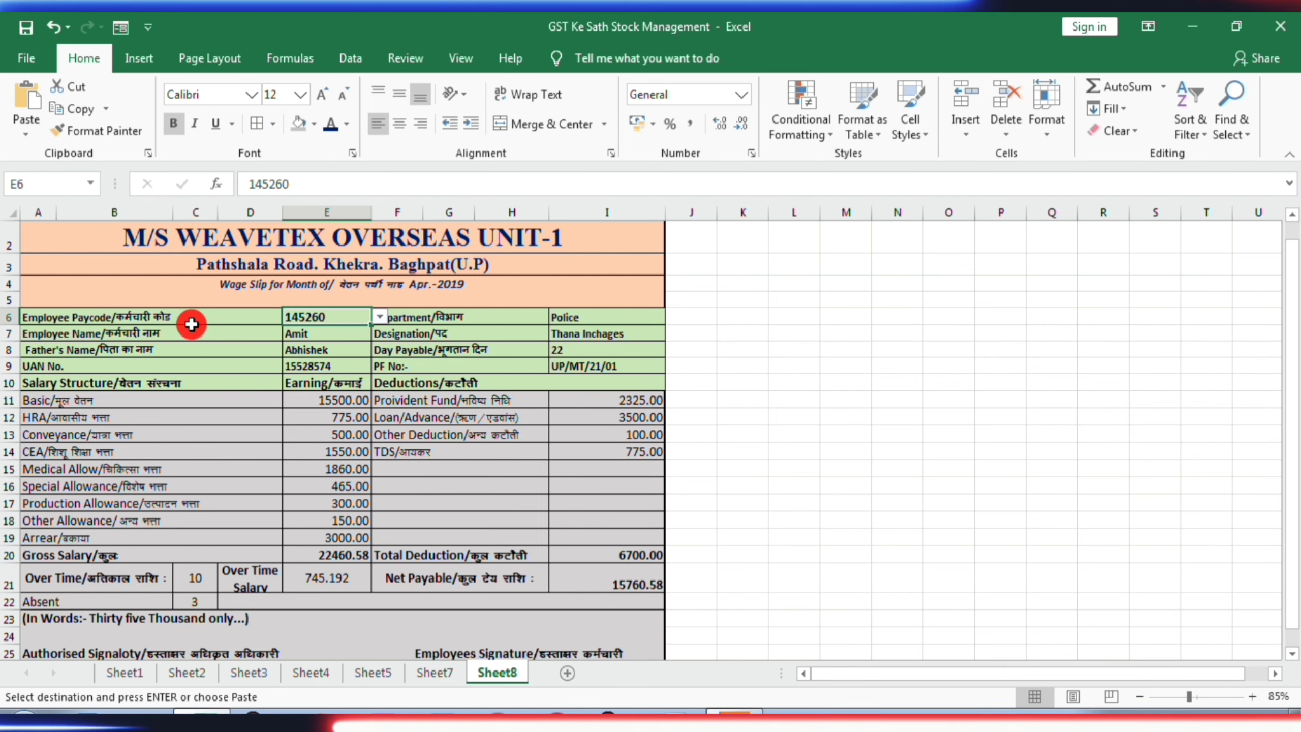
# - Choose the second employee's paycode in cell E6 of the Pay Slip
pyautogui.click(379, 319)
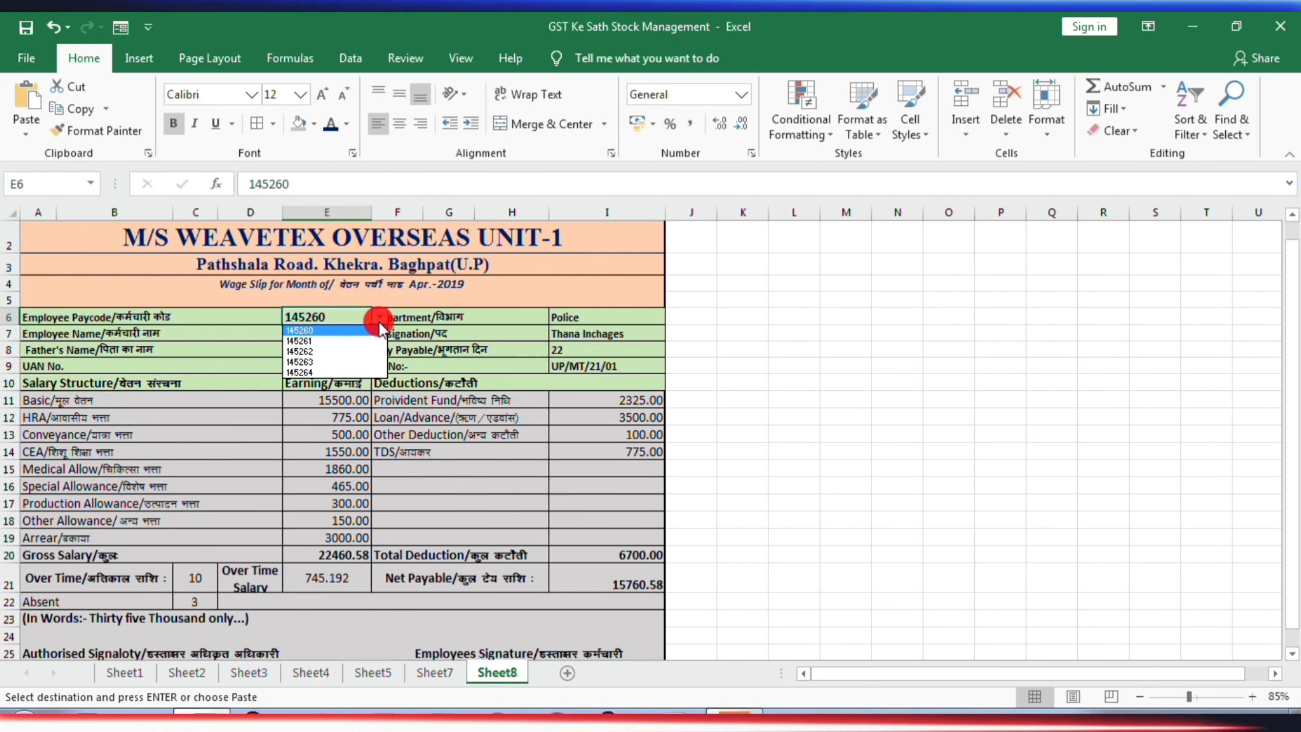
pyautogui.click(316, 342)
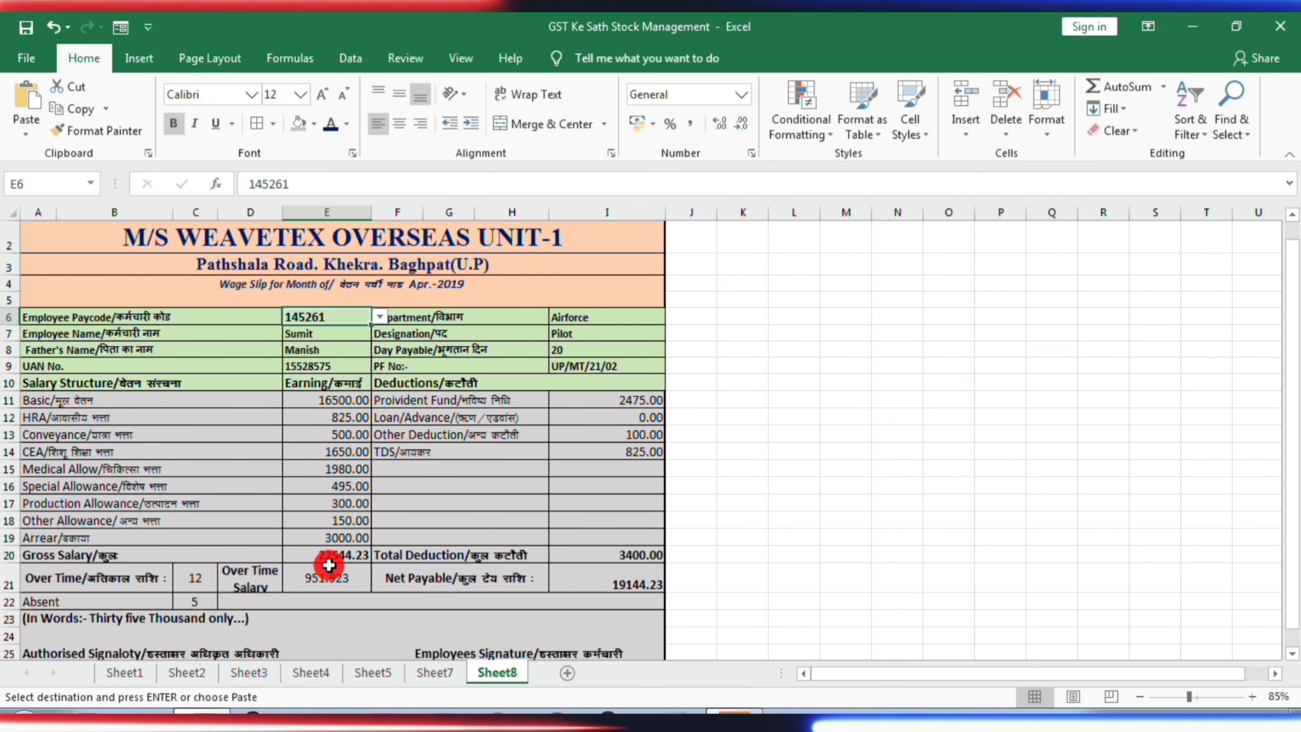
# - Check the formulas behind the overtime salary, Gross Salary, Net Payable and Total Deduction cells E21, E20, I21 and I20 of the Pay Slip
pyautogui.click(331, 584)
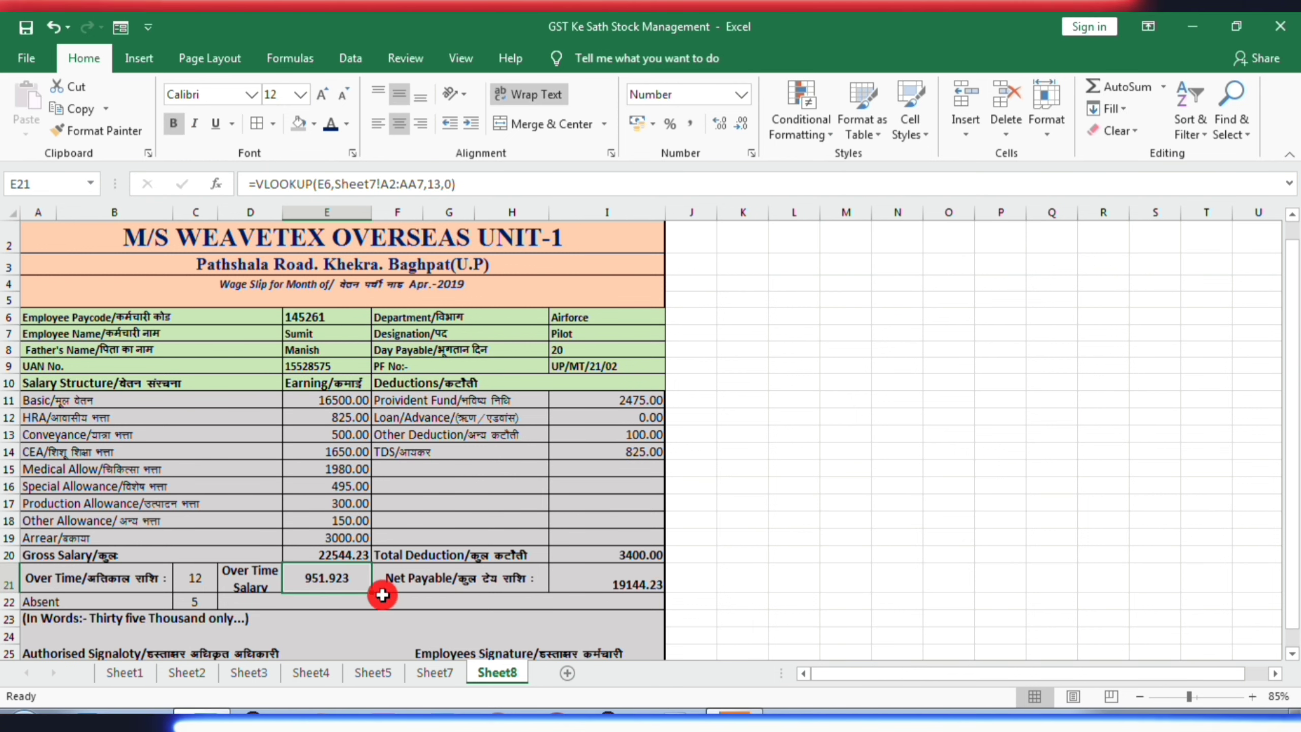
pyautogui.click(331, 555)
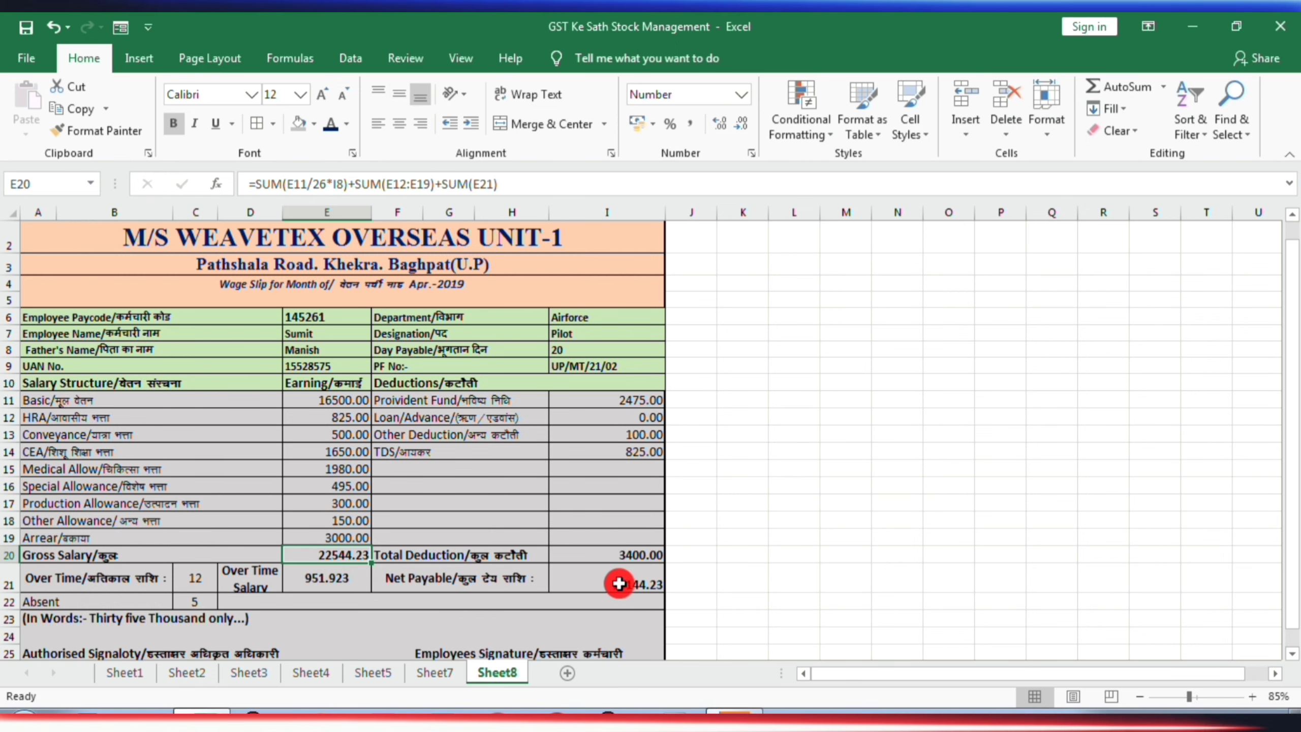
pyautogui.click(620, 584)
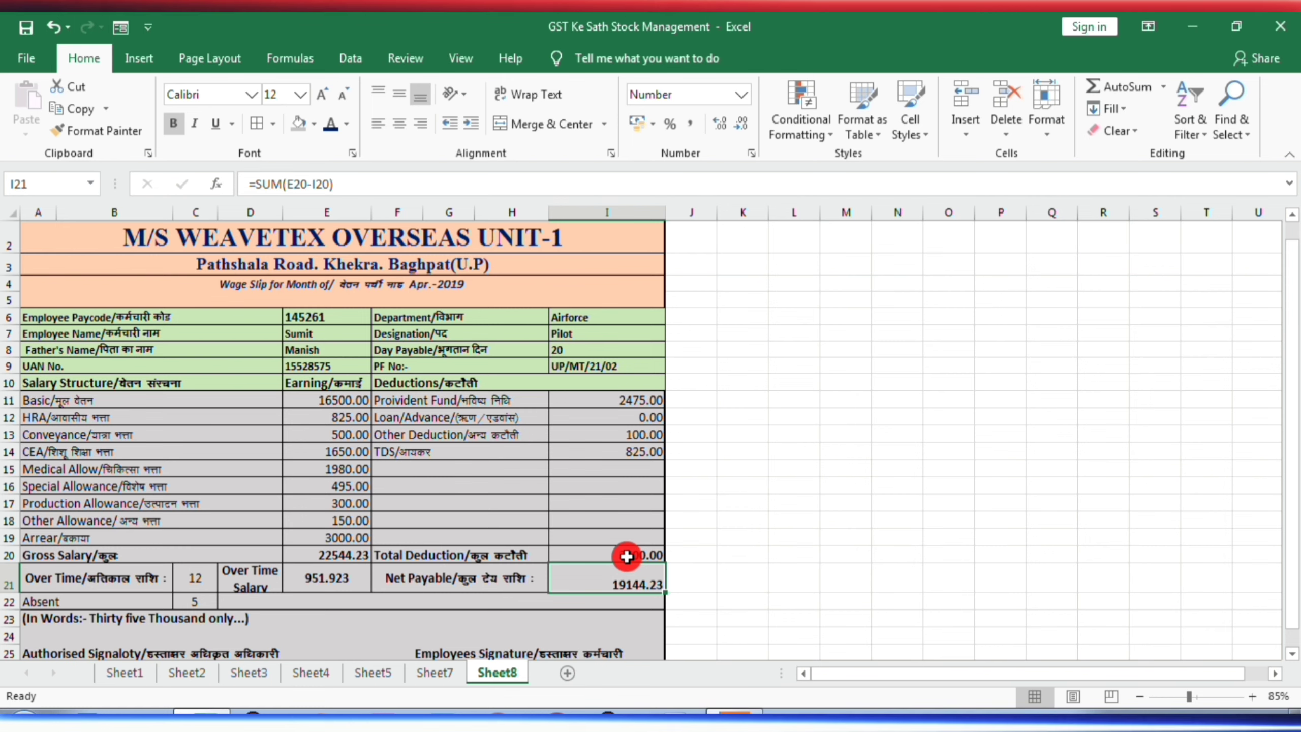
pyautogui.click(632, 557)
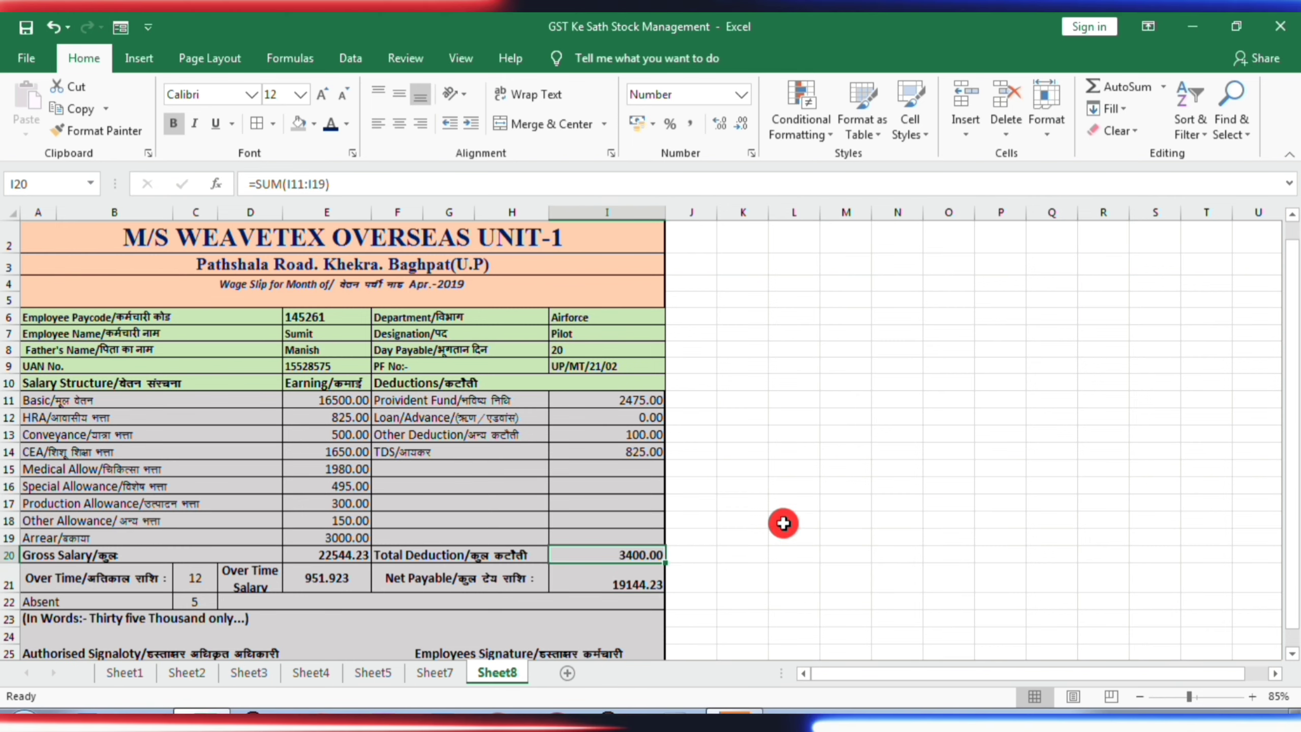
pyautogui.scroll(-1, 781, 523)
pyautogui.scroll(2, 782, 523)
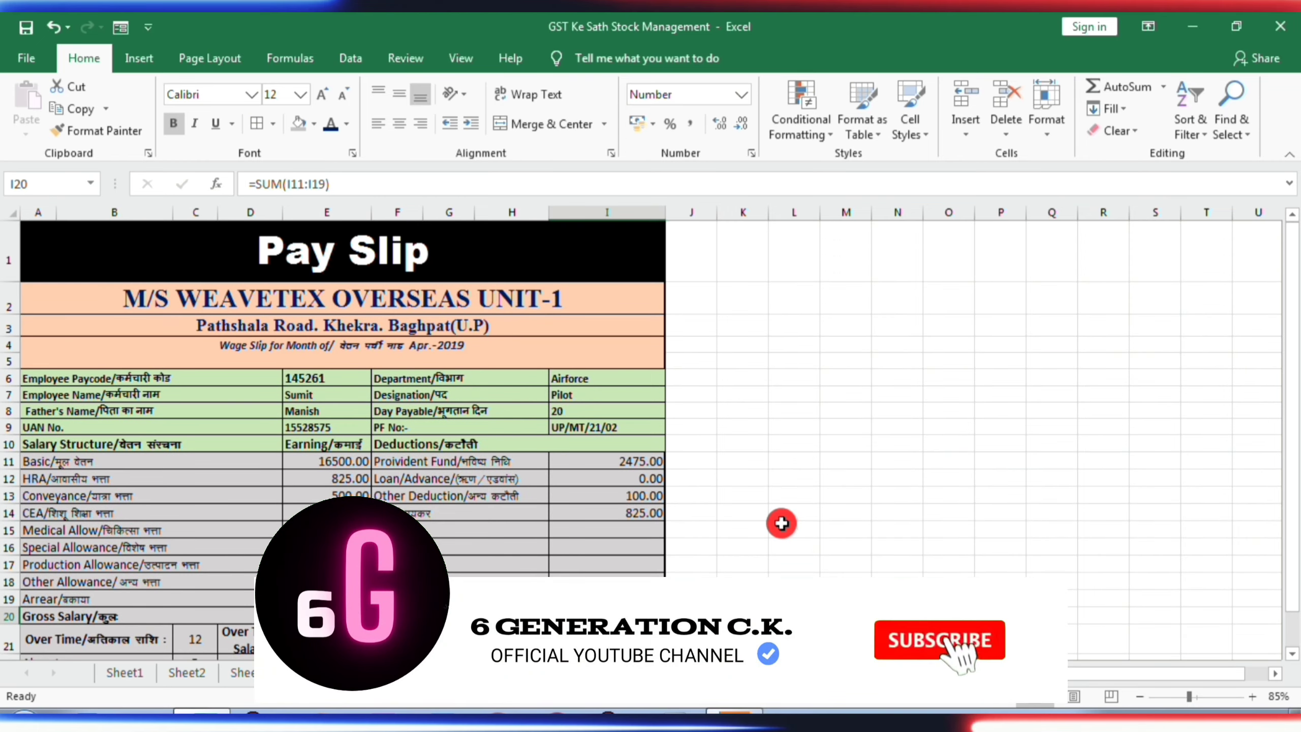